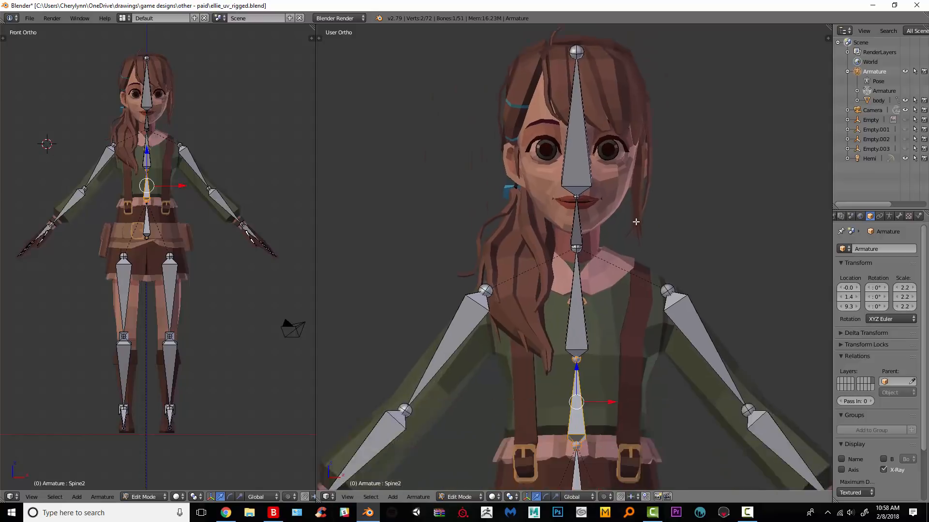
Examine the armature's spine joints and the gap between the neck base and the upper arms.
{"action": "scroll", "coordinate": [640, 188], "scroll_direction": "up", "scroll_amount": 2}
{"action": "right_click", "coordinate": [575, 303]}
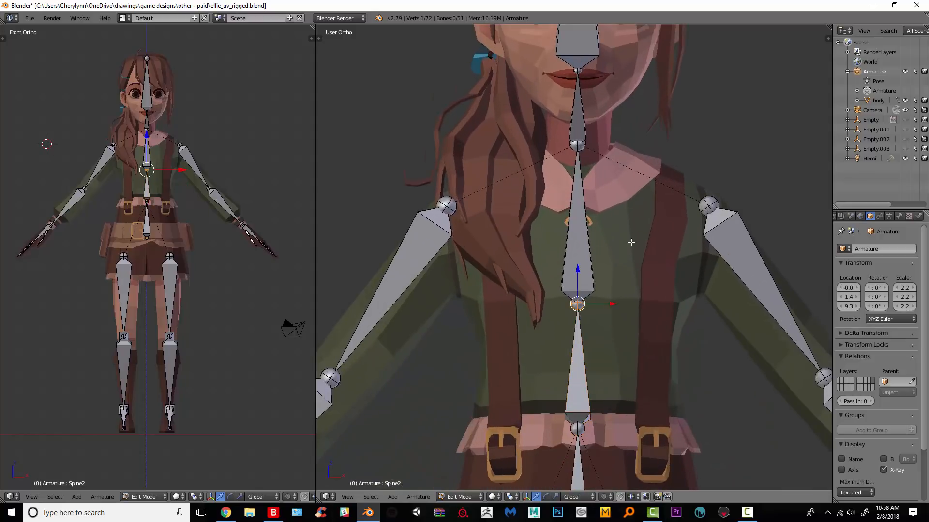
{"action": "middle_click_drag", "start_coordinate": [577, 250], "coordinate": [652, 263]}
{"action": "scroll", "coordinate": [650, 276], "scroll_direction": "down", "scroll_amount": 4}
{"action": "key", "text": "KP_1"}
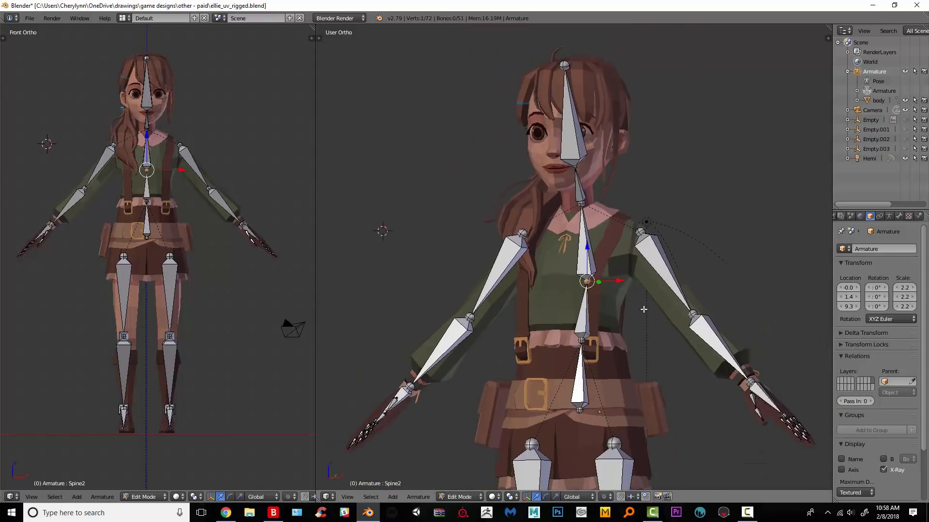
{"action": "middle_click_drag", "start_coordinate": [624, 390], "coordinate": [618, 226], "text": "shift"}
{"action": "scroll", "coordinate": [624, 205], "scroll_direction": "down", "scroll_amount": 2}
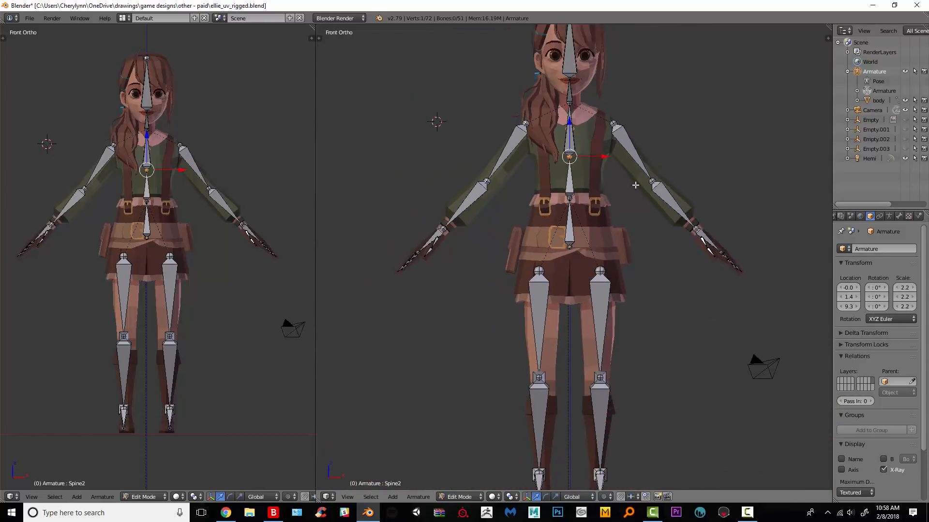
{"action": "middle_click_drag", "start_coordinate": [633, 184], "coordinate": [632, 317], "text": "shift"}
{"action": "scroll", "coordinate": [622, 271], "scroll_direction": "up", "scroll_amount": 4}
{"action": "scroll", "coordinate": [619, 262], "scroll_direction": "up", "scroll_amount": 2}
{"action": "middle_click_drag", "start_coordinate": [630, 179], "coordinate": [604, 225], "text": "shift"}
{"action": "scroll", "coordinate": [633, 325], "scroll_direction": "up", "scroll_amount": 2}
{"action": "scroll", "coordinate": [537, 232], "scroll_direction": "up", "scroll_amount": 1}
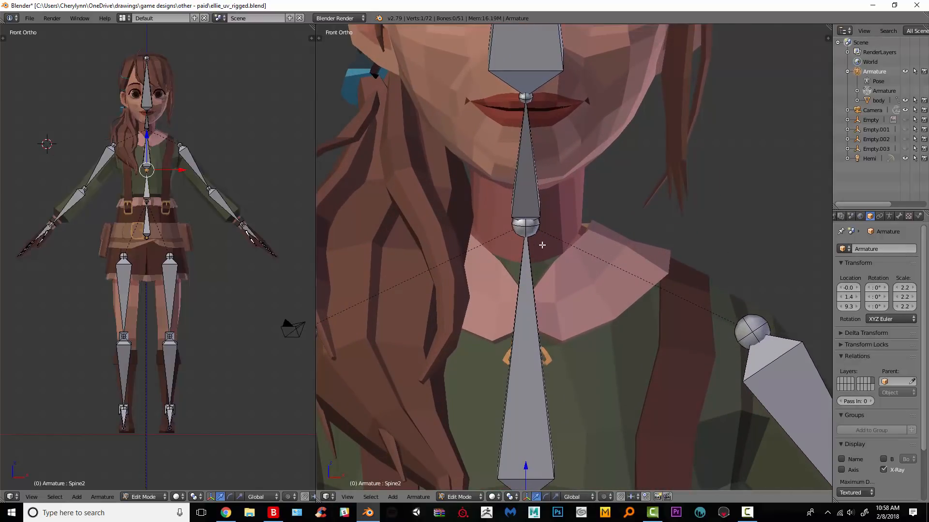
Select the joint between the upper spine and neck bones, check it from the side, and return to the front view.
{"action": "right_click", "coordinate": [532, 224]}
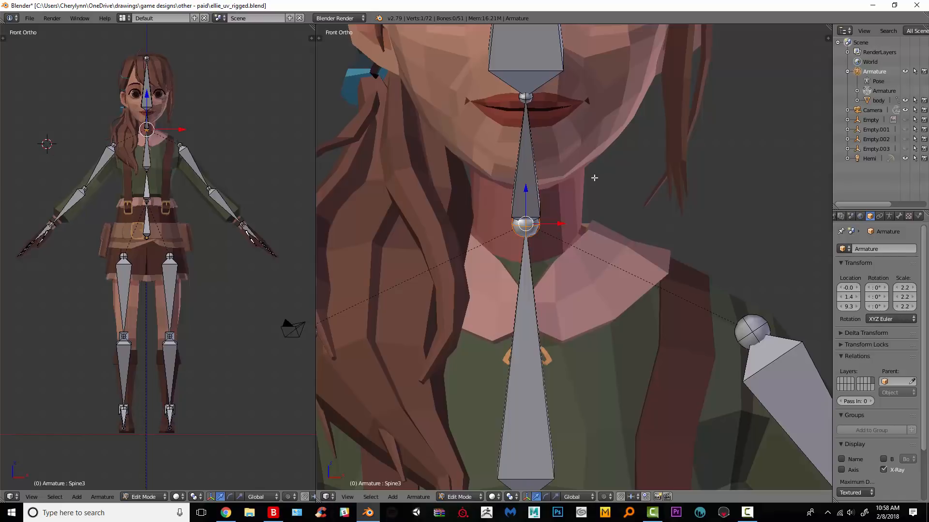
{"action": "scroll", "coordinate": [594, 178], "scroll_direction": "down", "scroll_amount": 6}
{"action": "scroll", "coordinate": [583, 346], "scroll_direction": "up", "scroll_amount": 5}
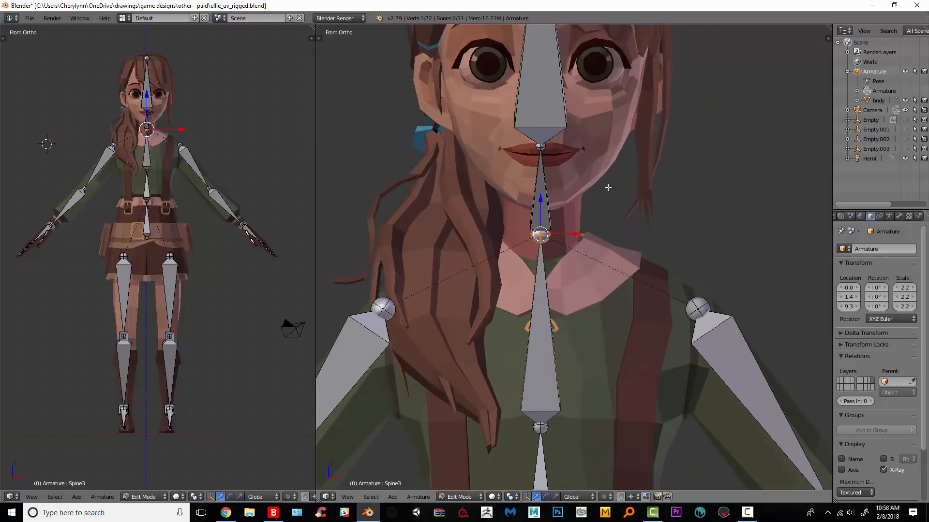
{"action": "middle_click_drag", "start_coordinate": [607, 187], "coordinate": [511, 246]}
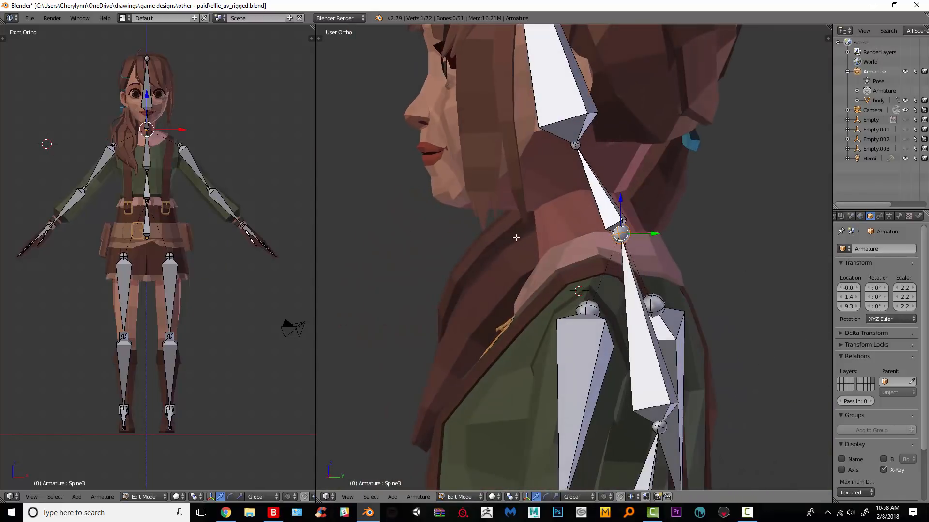
{"action": "key", "text": "KP_1"}
{"action": "scroll", "coordinate": [588, 237], "scroll_direction": "down", "scroll_amount": 5}
{"action": "scroll", "coordinate": [596, 311], "scroll_direction": "up", "scroll_amount": 4}
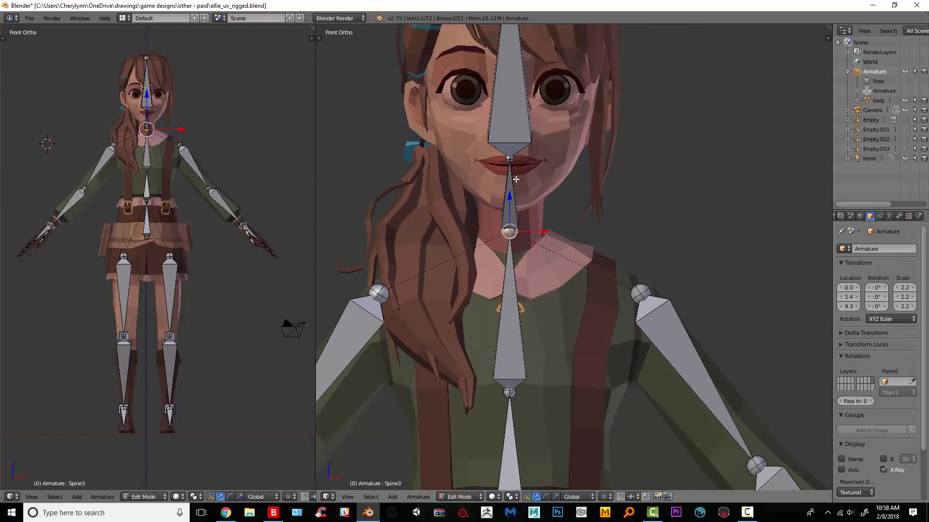
{"action": "key", "text": "e"}
{"action": "key", "text": "x"}
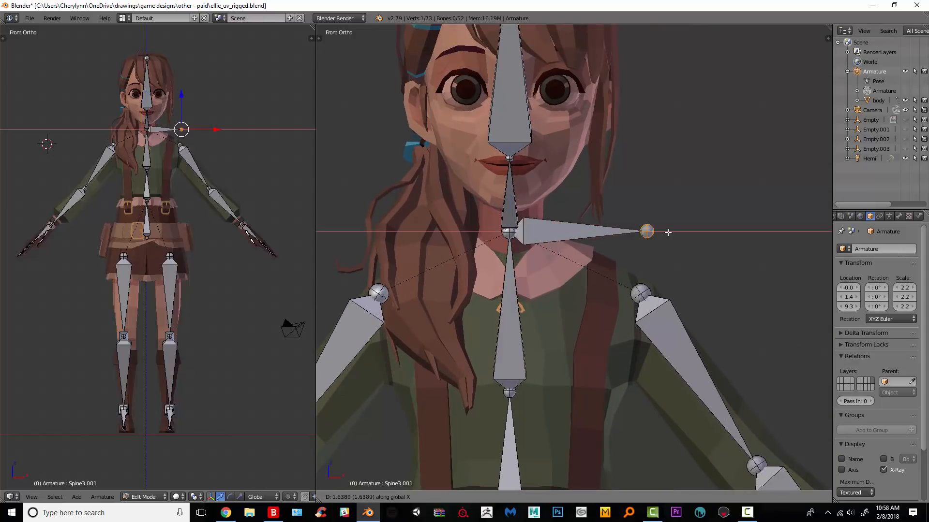
{"action": "left_click", "coordinate": [641, 232]}
{"action": "key", "text": "ctrl+z"}
Extrude two bones along X from the neck-base joint, one above the left shoulder and one about 1.34 units toward the right shoulder.
{"action": "key", "text": "e"}
{"action": "key", "text": "x"}
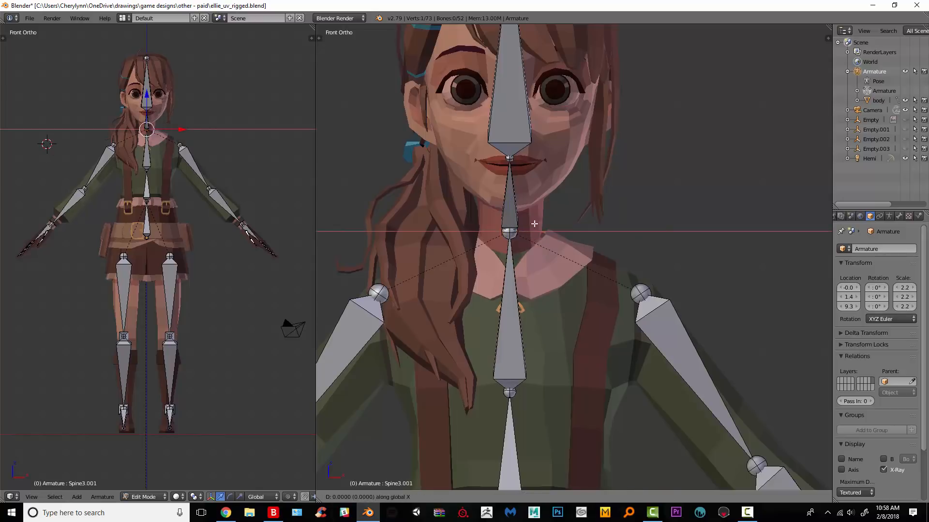
{"action": "left_click", "coordinate": [642, 225]}
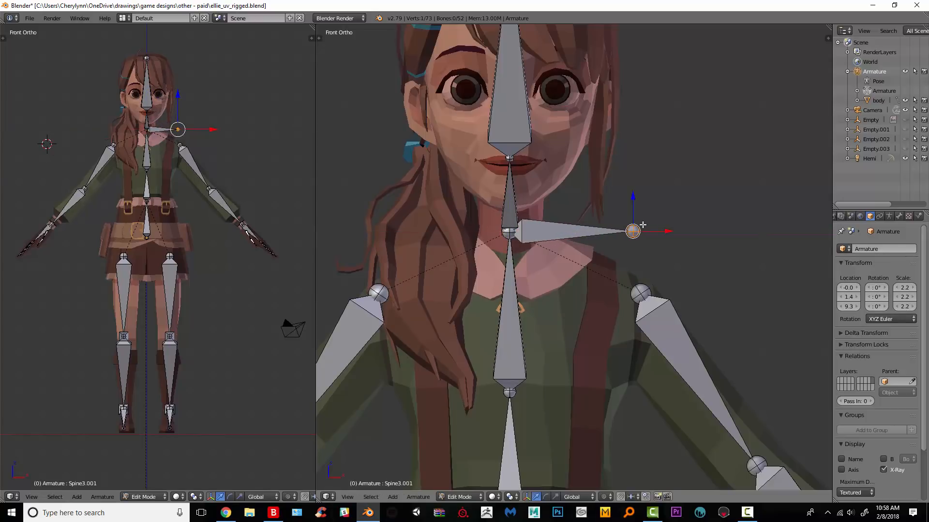
{"action": "right_click", "coordinate": [510, 231]}
{"action": "key", "text": "e"}
{"action": "key", "text": "x"}
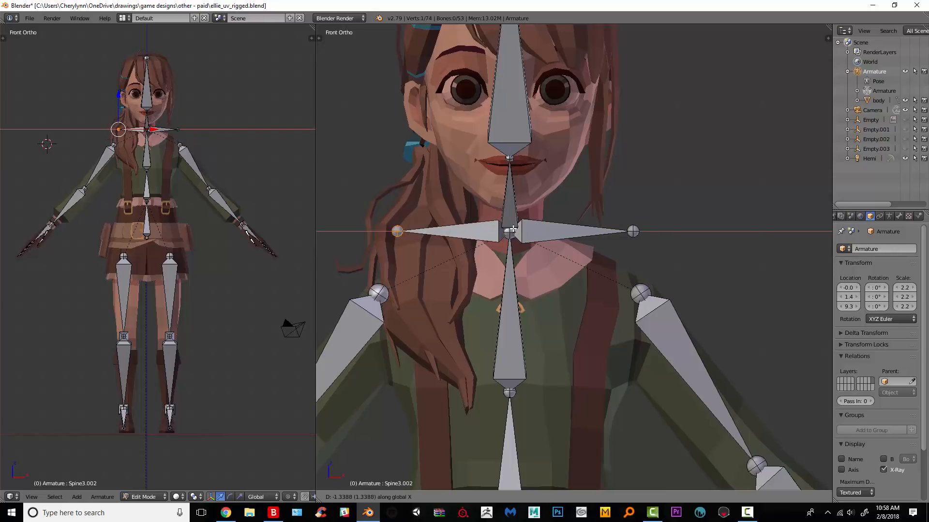
{"action": "left_click", "coordinate": [513, 228]}
Move the outer tips of both new shoulder bones down to just beside the upper-arm joints.
{"action": "right_click", "coordinate": [633, 230]}
{"action": "key", "text": "g"}
{"action": "left_click", "coordinate": [633, 283]}
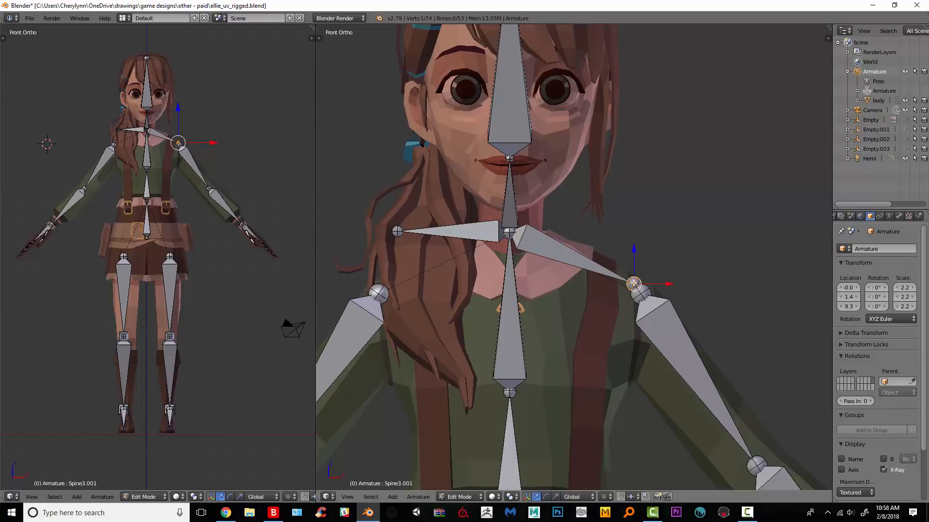
{"action": "right_click", "coordinate": [397, 231]}
{"action": "key", "text": "g"}
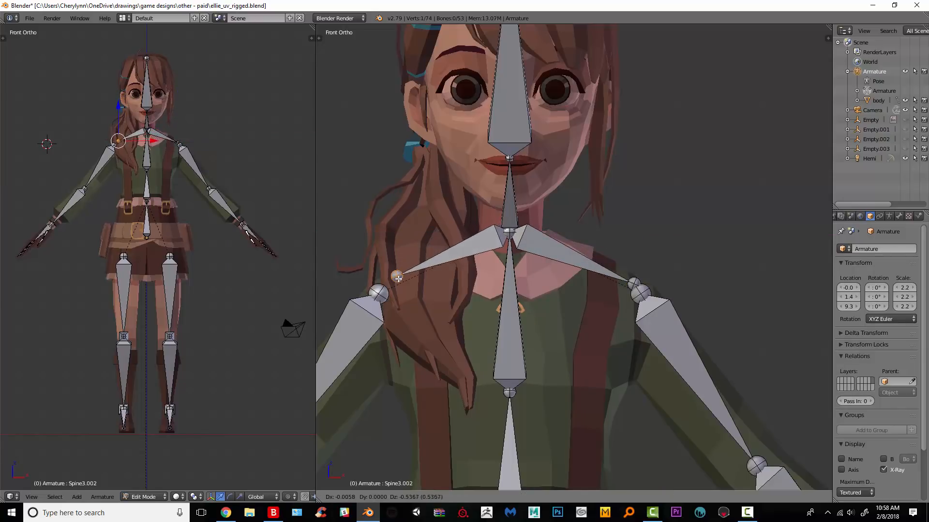
{"action": "left_click", "coordinate": [394, 281]}
Lower the neck-base joint shared by the spine, neck and shoulder bones by about 0.14 units.
{"action": "middle_click_drag", "start_coordinate": [641, 395], "coordinate": [644, 269], "text": "shift"}
{"action": "middle_click_drag", "start_coordinate": [628, 326], "coordinate": [511, 187]}
{"action": "key", "text": "KP_1"}
{"action": "scroll", "coordinate": [523, 181], "scroll_direction": "up", "scroll_amount": 4}
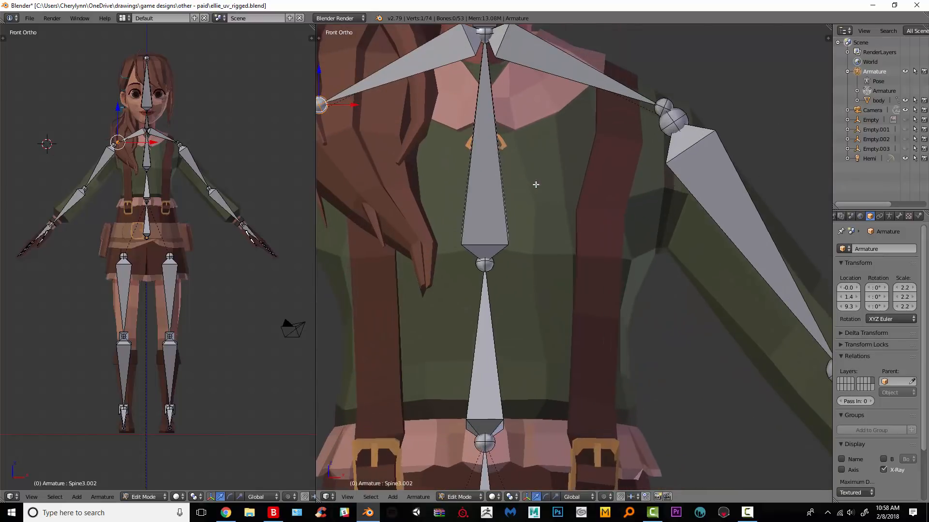
{"action": "right_click", "coordinate": [526, 176]}
{"action": "key", "text": "g"}
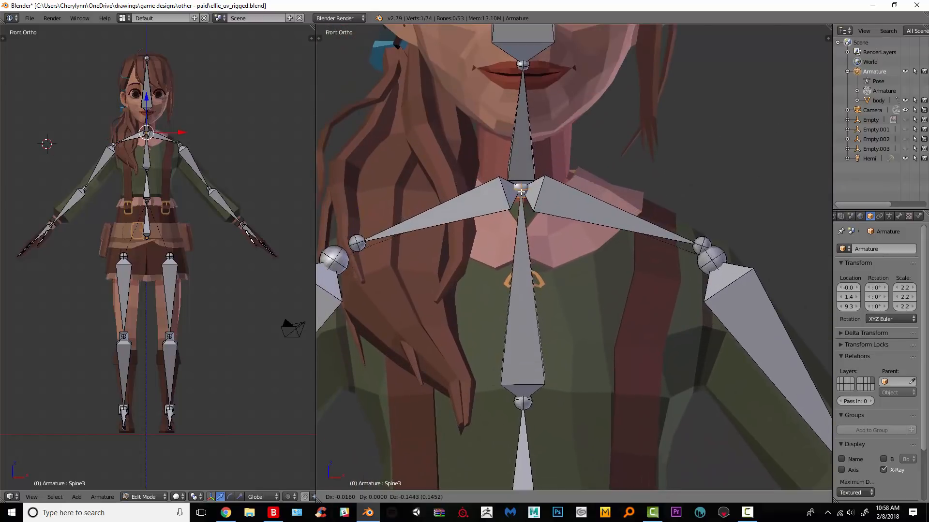
{"action": "left_click", "coordinate": [522, 190]}
{"action": "scroll", "coordinate": [546, 218], "scroll_direction": "down", "scroll_amount": 2}
{"action": "middle_click_drag", "start_coordinate": [552, 224], "coordinate": [560, 267], "text": "shift"}
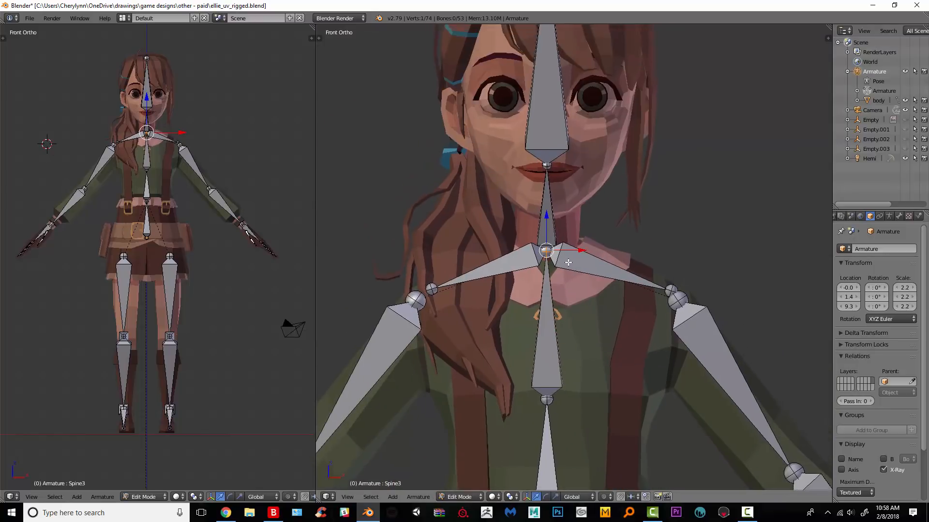
{"action": "scroll", "coordinate": [566, 263], "scroll_direction": "up", "scroll_amount": 2}
{"action": "middle_click_drag", "start_coordinate": [672, 291], "coordinate": [666, 208], "text": "shift"}
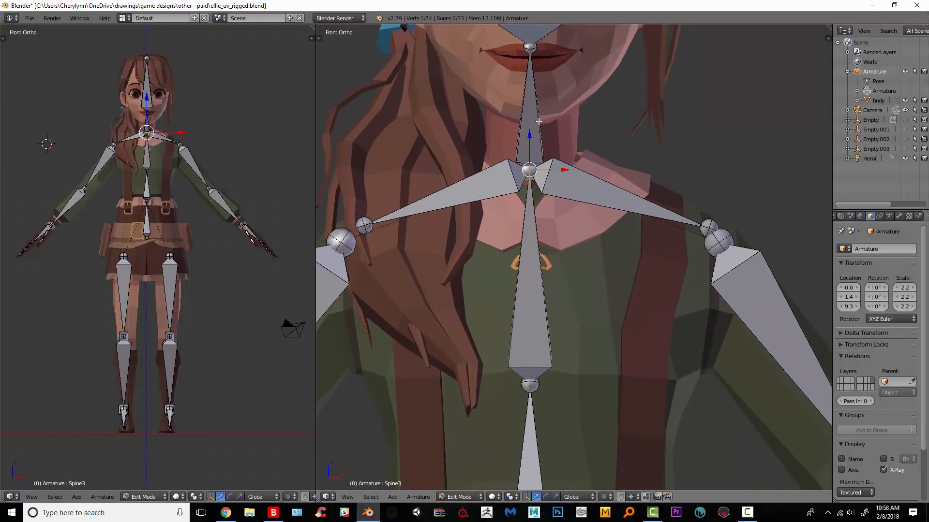
Try to make a Connected parent link using the left shoulder bone's tip and the left upper-arm bone, with the upper arm active.
{"action": "right_click", "coordinate": [707, 226]}
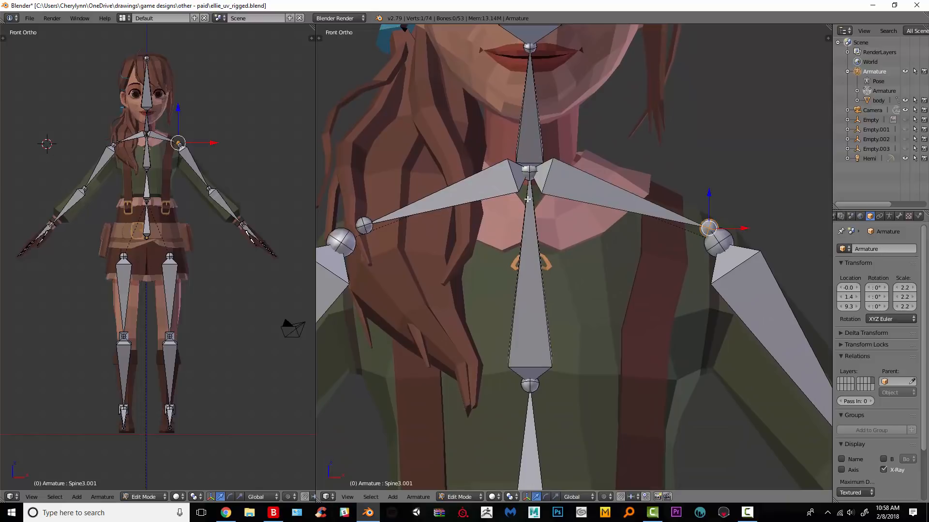
{"action": "right_click", "coordinate": [735, 264]}
{"action": "scroll", "coordinate": [735, 246], "scroll_direction": "down", "scroll_amount": 3}
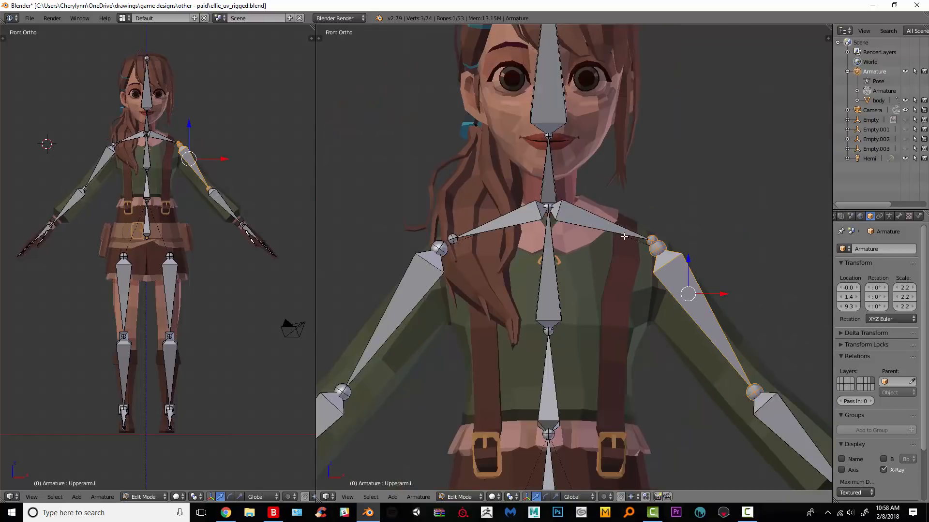
{"action": "right_click", "coordinate": [629, 234]}
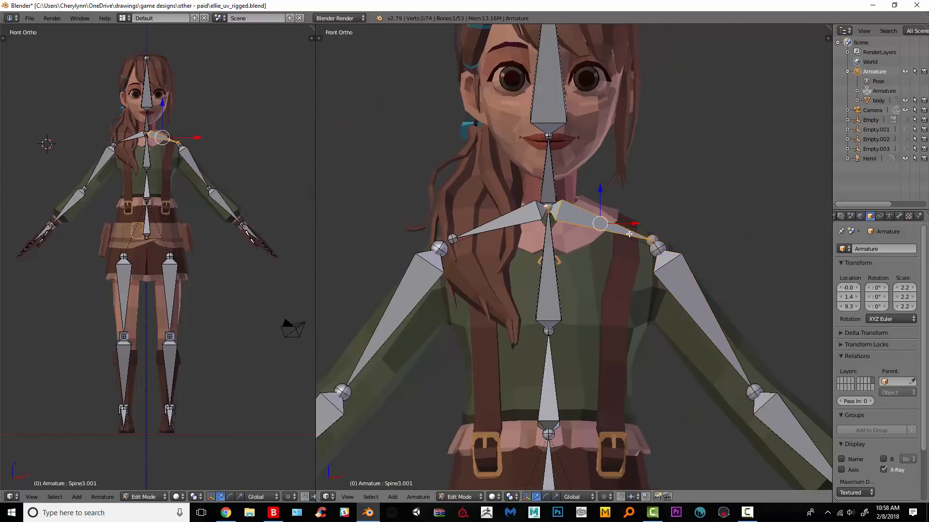
{"action": "right_click", "coordinate": [654, 241]}
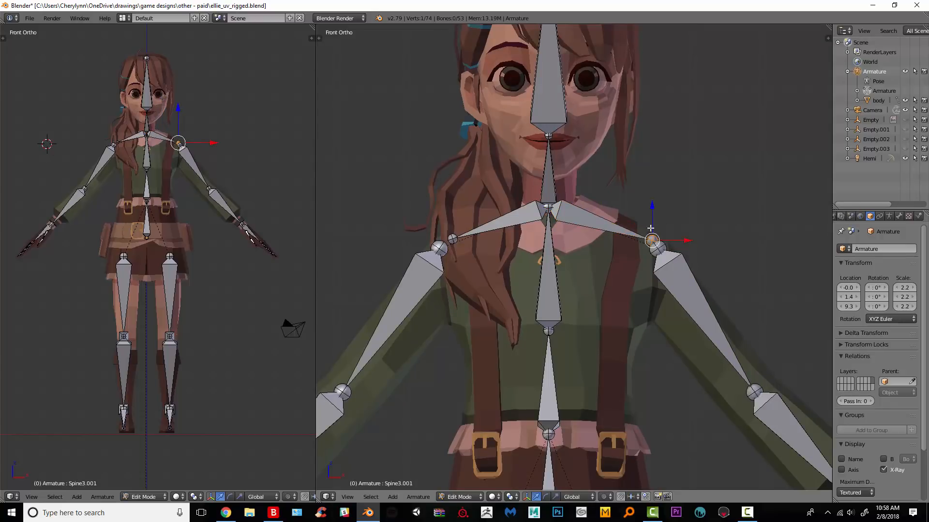
{"action": "right_click", "coordinate": [670, 258], "text": "shift"}
{"action": "key", "text": "ctrl+p"}
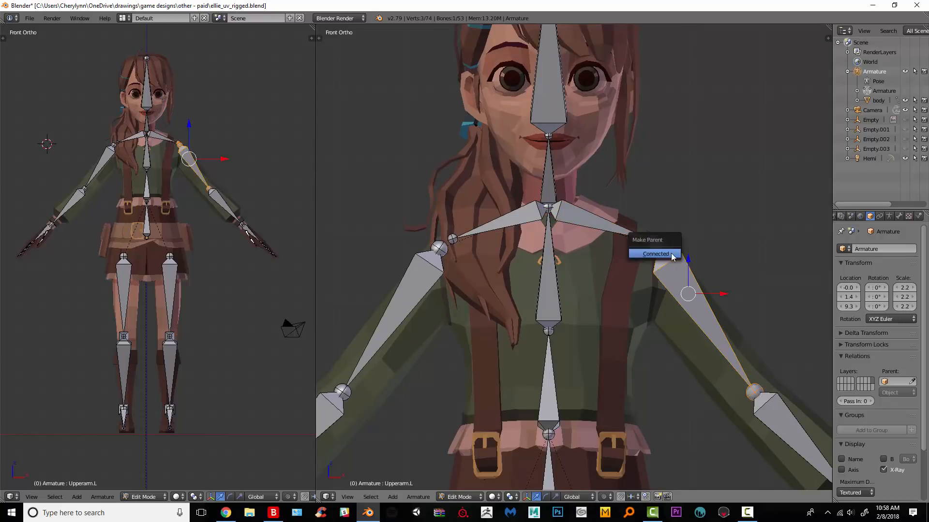
{"action": "left_click", "coordinate": [671, 255]}
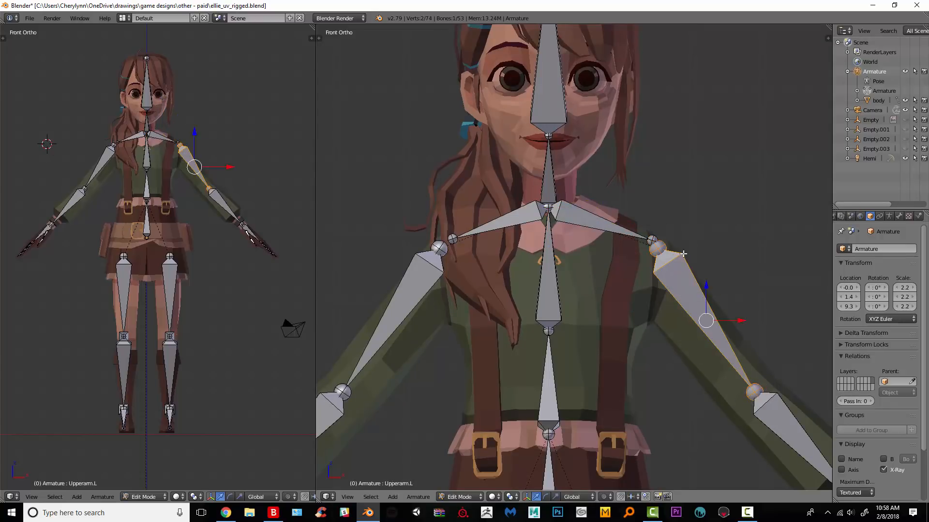
Try to parent the left upper-arm bone as Connected by making the shoulder bone's tip the active selection.
{"action": "right_click", "coordinate": [653, 238], "text": "shift"}
{"action": "key", "text": "ctrl+p"}
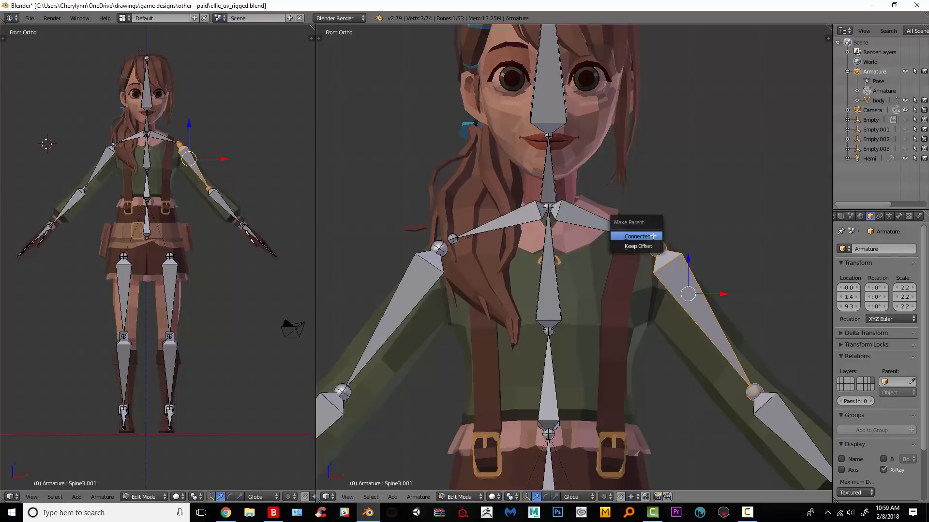
{"action": "left_click", "coordinate": [653, 236]}
{"action": "key", "text": "ctrl+p"}
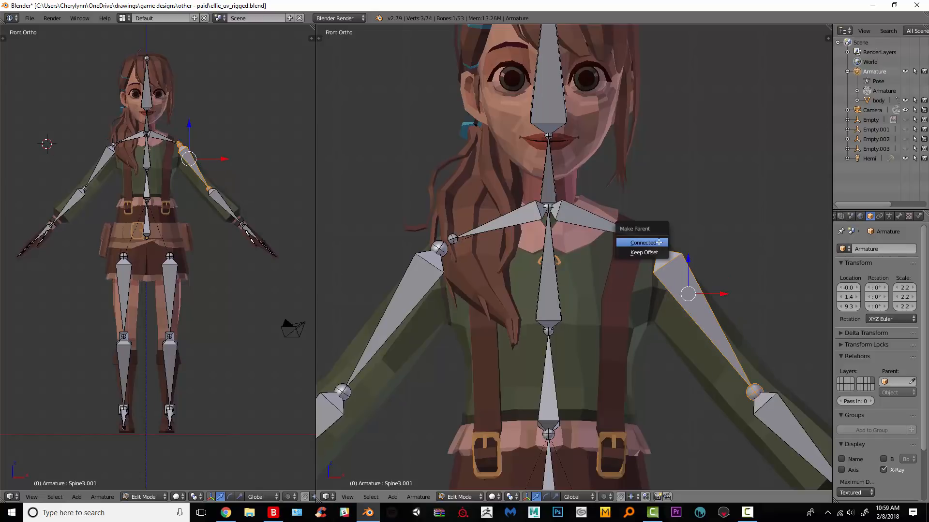
{"action": "left_click", "coordinate": [658, 243]}
{"action": "right_click", "coordinate": [664, 251]}
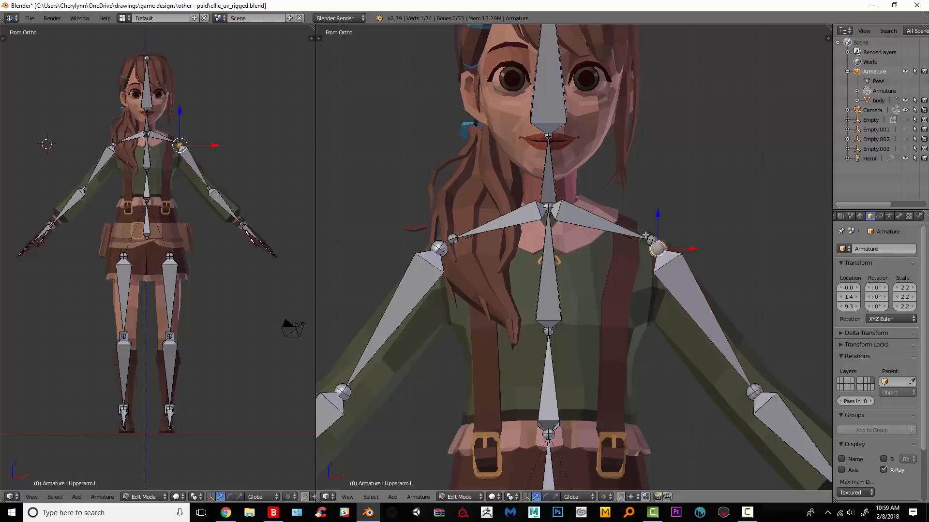
Parent the left upper-arm bone to the whole left shoulder bone with the Connected option.
{"action": "right_click", "coordinate": [700, 327]}
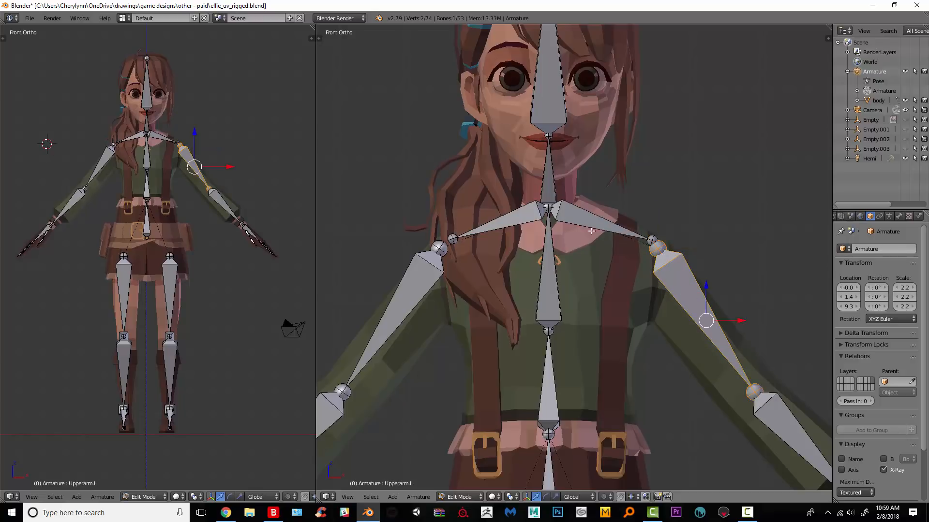
{"action": "right_click", "coordinate": [600, 222], "text": "shift"}
{"action": "key", "text": "ctrl+p"}
{"action": "left_click", "coordinate": [584, 221]}
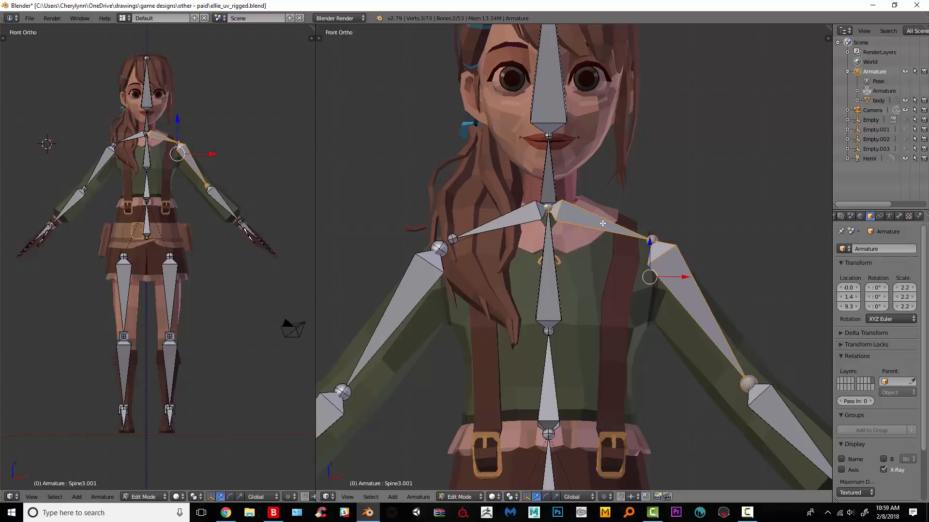
Parent the right upper-arm bone to the right shoulder bone with the Connected option.
{"action": "right_click", "coordinate": [413, 289]}
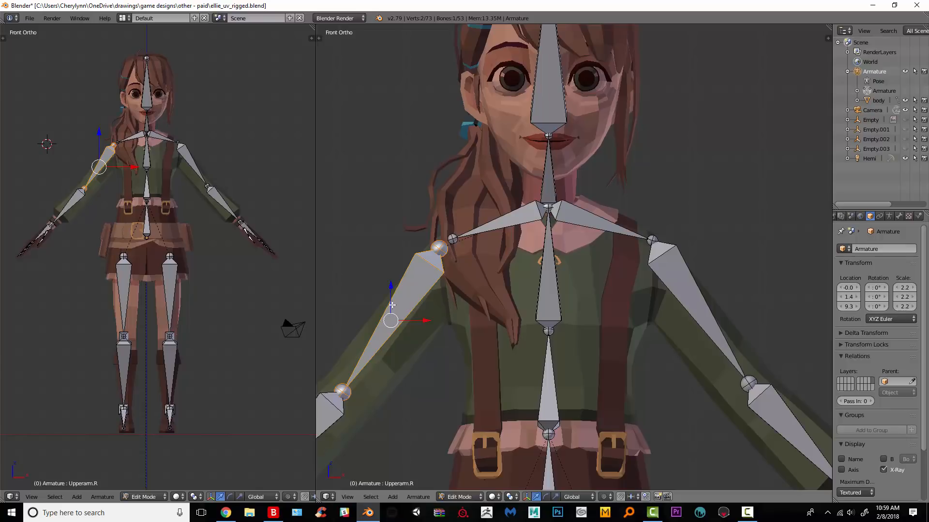
{"action": "right_click", "coordinate": [507, 212], "text": "shift"}
{"action": "key", "text": "ctrl+p"}
{"action": "left_click", "coordinate": [510, 219]}
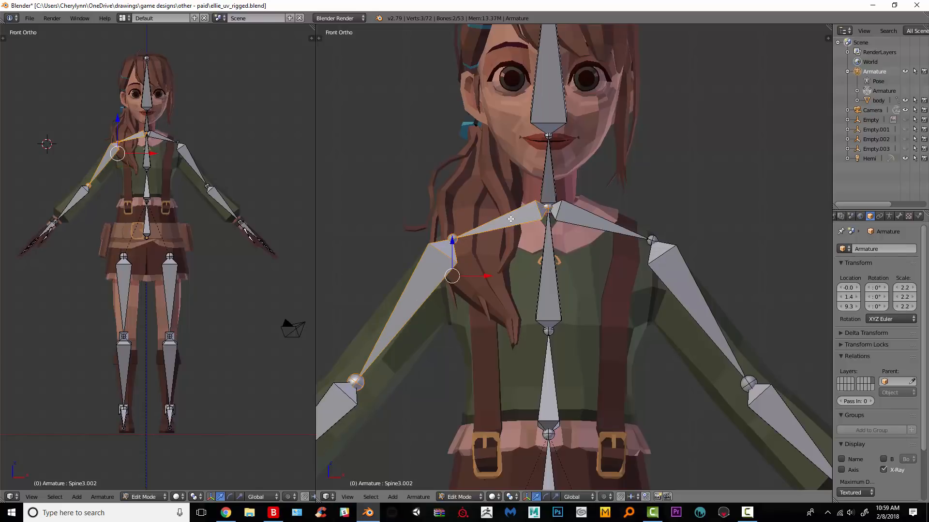
Move all bones of the character's right hand about 0.06 outward and about 0.06 down in the front view.
{"action": "scroll", "coordinate": [529, 231], "scroll_direction": "down", "scroll_amount": 2}
{"action": "scroll", "coordinate": [687, 285], "scroll_direction": "down", "scroll_amount": 1}
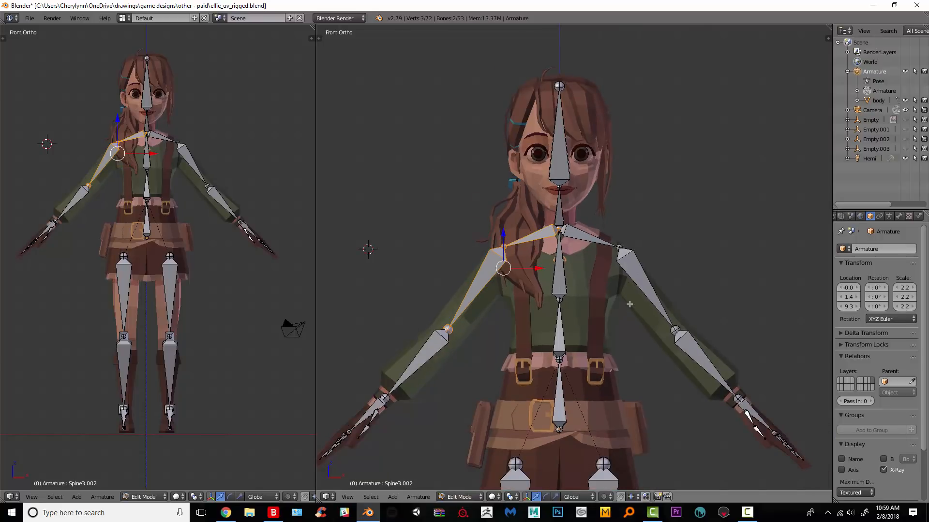
{"action": "mouse_move", "coordinate": [489, 325]}
{"action": "middle_mouse_down"}
{"action": "mouse_move", "coordinate": [537, 328]}
{"action": "mouse_move", "coordinate": [478, 312]}
{"action": "middle_mouse_up"}
{"action": "right_click", "coordinate": [465, 302]}
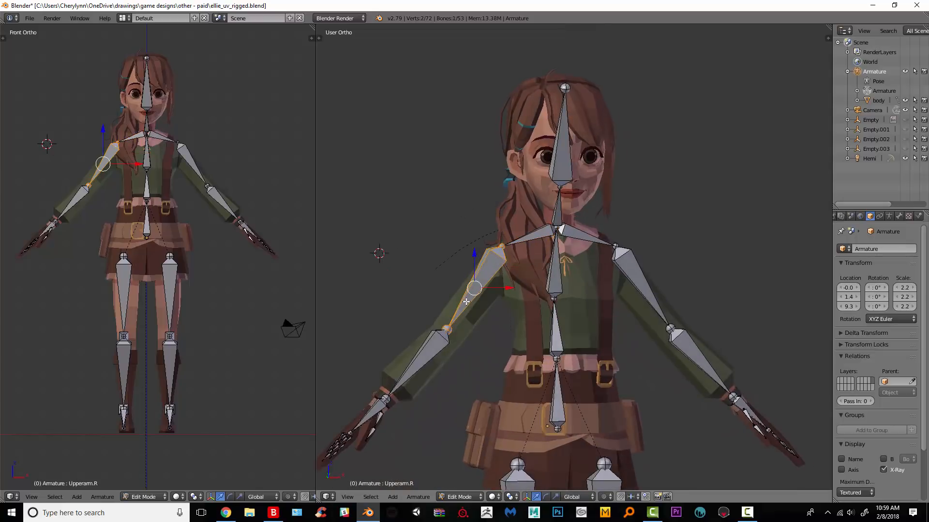
{"action": "right_click", "coordinate": [377, 407]}
{"action": "key", "text": "KP_1"}
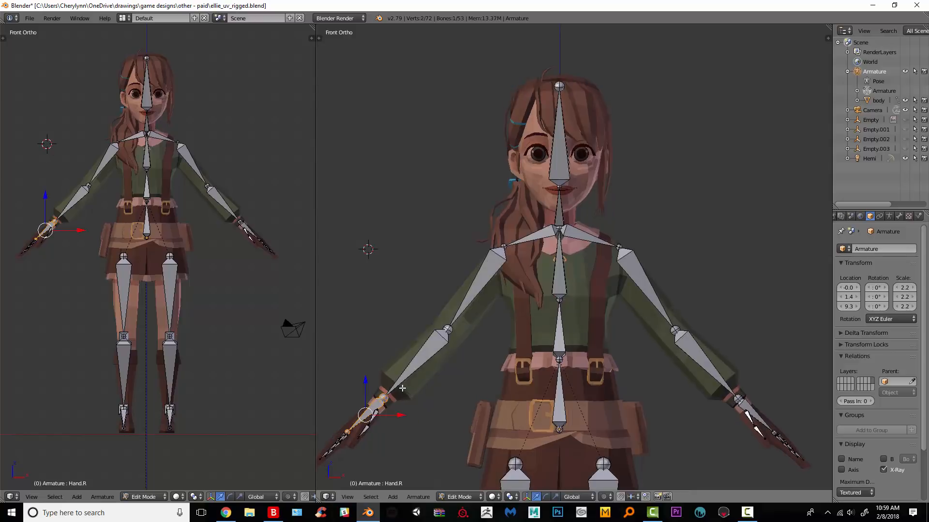
{"action": "key", "text": "b"}
{"action": "left_click_drag", "start_coordinate": [393, 388], "coordinate": [310, 459]}
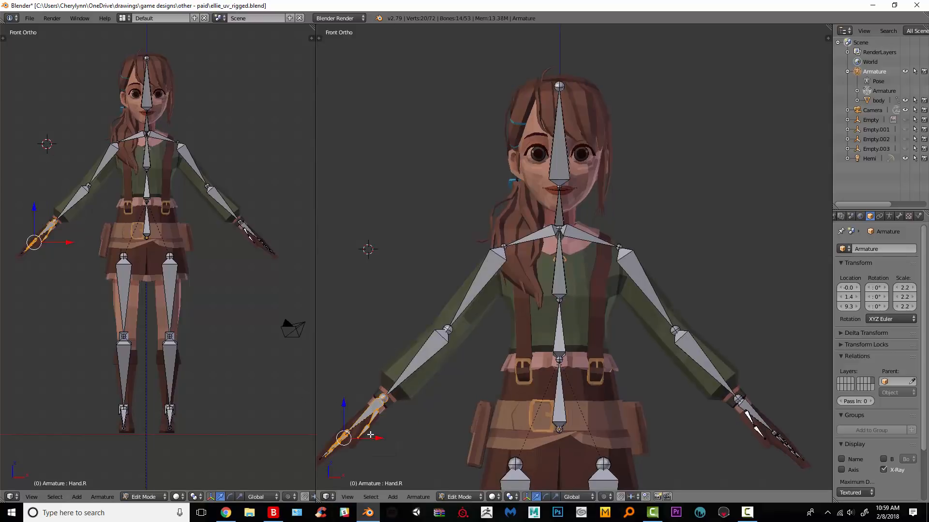
{"action": "key", "text": "g"}
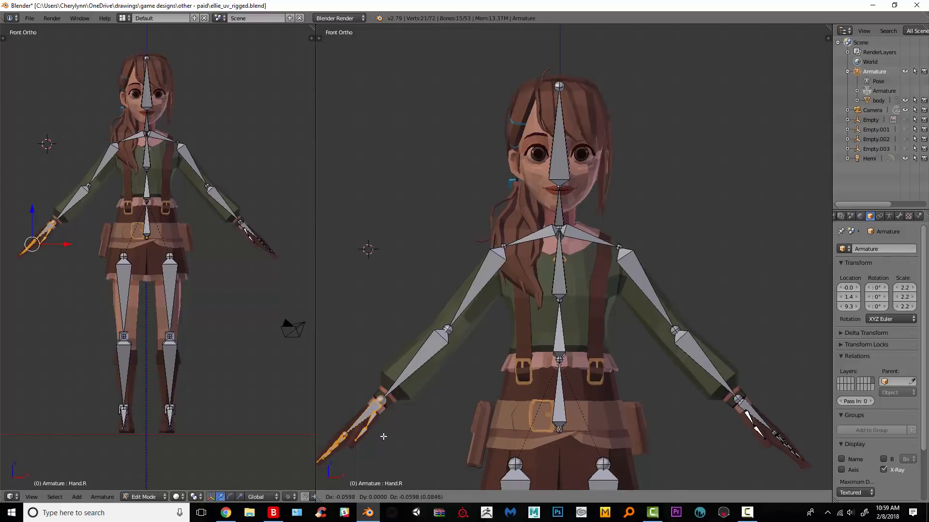
{"action": "right_click", "coordinate": [382, 436]}
Move all bones of the character's left hand about 0.04 outward and about 0.05 down in the front view.
{"action": "key", "text": "a"}
{"action": "key", "text": "b"}
{"action": "left_click_drag", "start_coordinate": [817, 470], "coordinate": [733, 389]}
{"action": "middle_click_drag", "start_coordinate": [787, 394], "coordinate": [748, 376], "text": "shift"}
{"action": "key", "text": "g"}
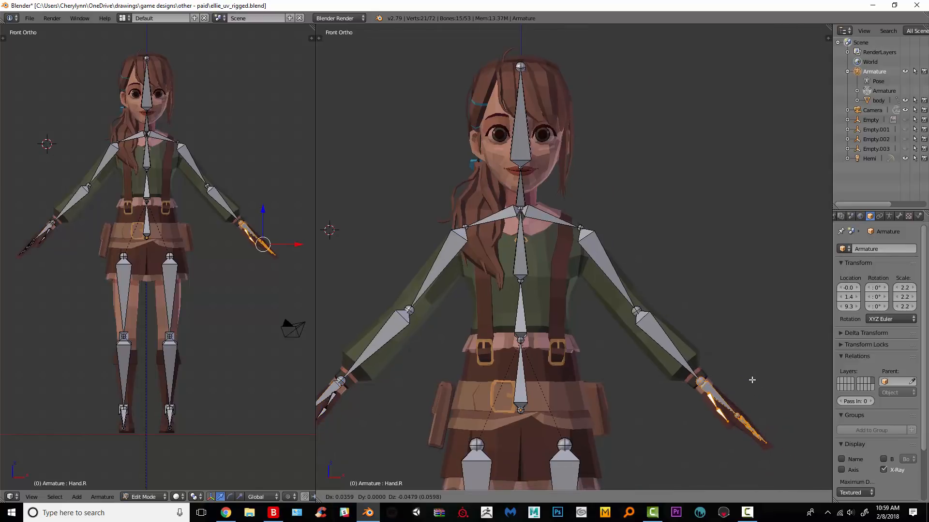
{"action": "left_click", "coordinate": [753, 380]}
Nudge the left elbow joint and both shoulder-to-upper-arm joints to fit the character's arms.
{"action": "right_click", "coordinate": [637, 310]}
{"action": "key", "text": "g"}
{"action": "left_click", "coordinate": [641, 317]}
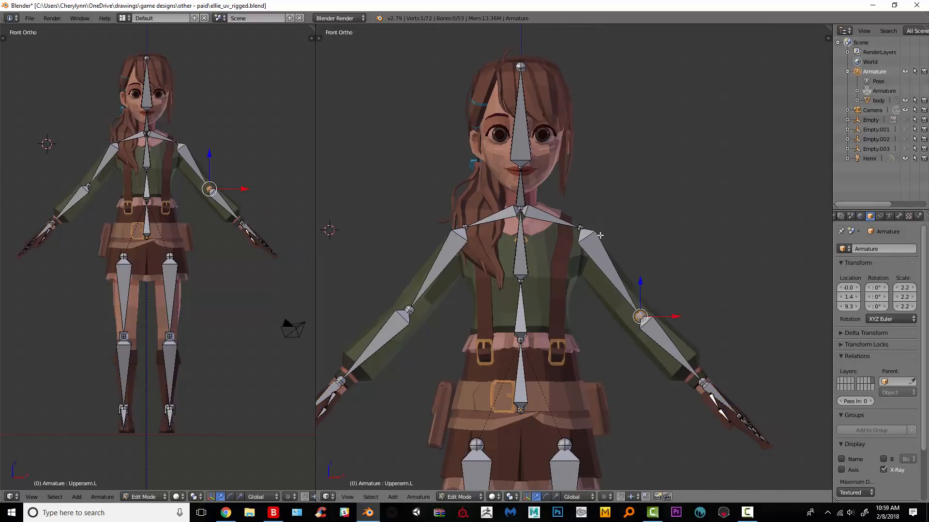
{"action": "right_click", "coordinate": [580, 228]}
{"action": "right_click", "coordinate": [465, 228]}
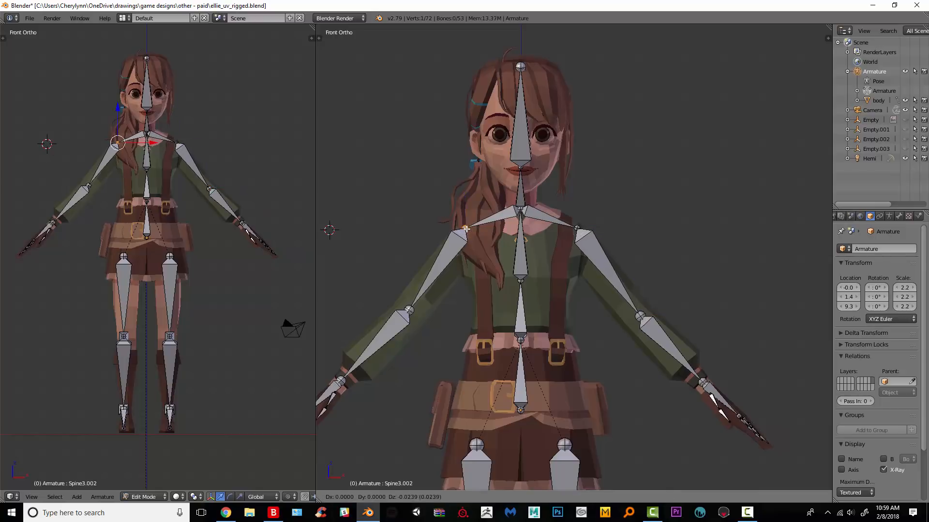
{"action": "right_click", "coordinate": [409, 310]}
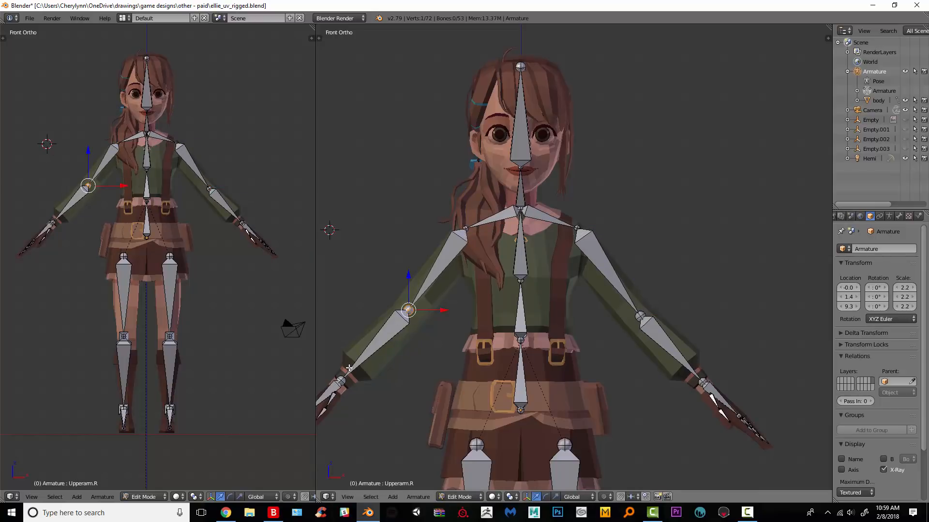
{"action": "middle_click_drag", "start_coordinate": [348, 368], "coordinate": [600, 304]}
{"action": "right_click", "coordinate": [435, 323]}
{"action": "right_click", "coordinate": [599, 304]}
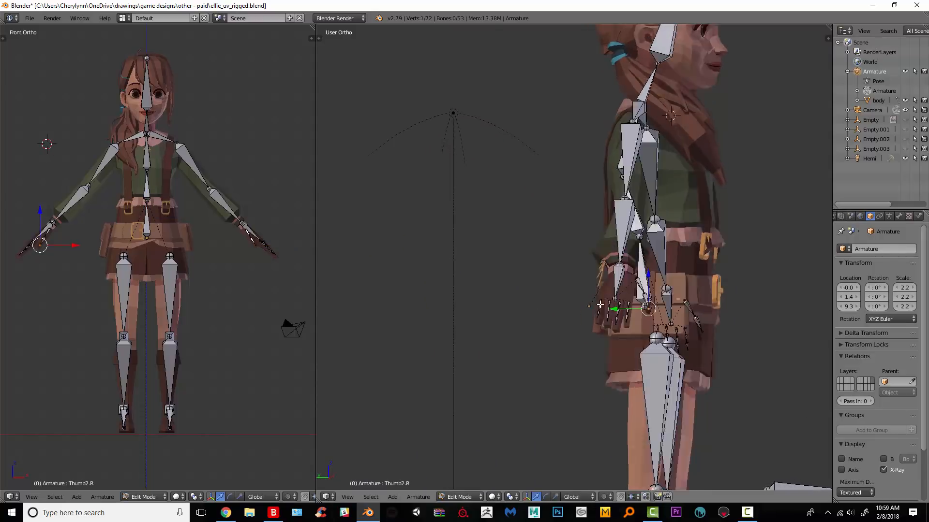
Rename the left shoulder bone as clavicle.L.
{"action": "key", "text": "KP_1"}
{"action": "scroll", "coordinate": [600, 304], "scroll_direction": "down", "scroll_amount": 2}
{"action": "scroll", "coordinate": [600, 305], "scroll_direction": "up", "scroll_amount": 3}
{"action": "scroll", "coordinate": [583, 374], "scroll_direction": "up", "scroll_amount": 3}
{"action": "middle_click_drag", "start_coordinate": [614, 111], "coordinate": [584, 334], "text": "shift"}
{"action": "key", "text": "n"}
{"action": "right_click", "coordinate": [583, 305]}
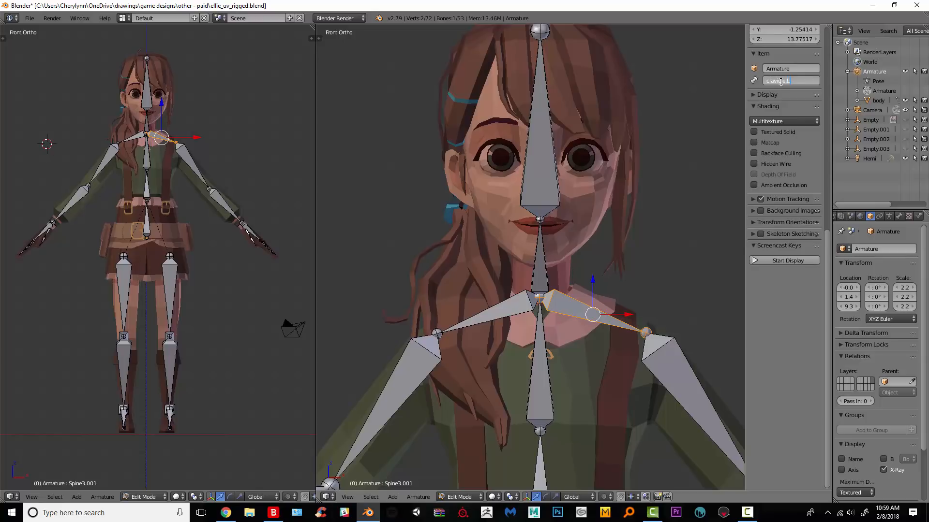
{"action": "key", "text": "Return"}
{"action": "right_click_drag", "start_coordinate": [560, 401], "coordinate": [529, 314]}
{"action": "key", "text": "ctrl+z"}
Rename the right shoulder bone as Clavicle.R.
{"action": "right_click", "coordinate": [494, 314]}
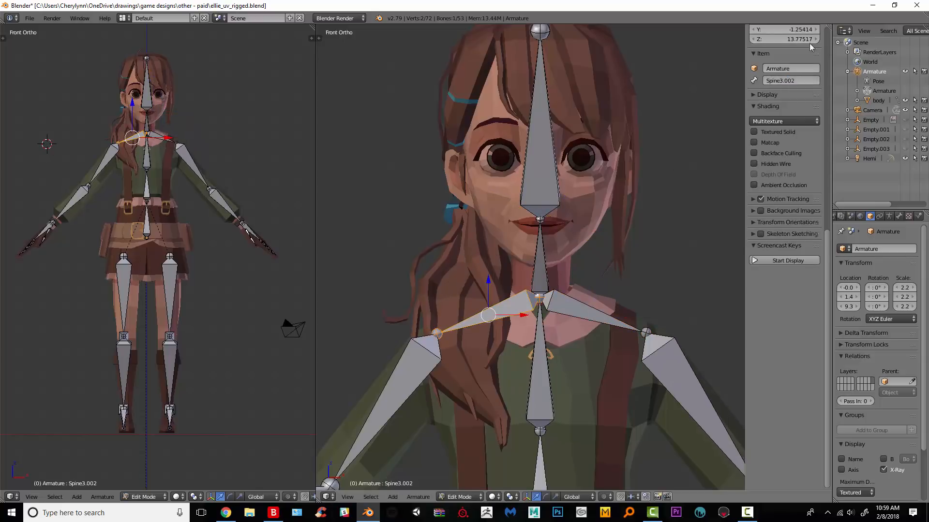
{"action": "left_click", "coordinate": [785, 80]}
{"action": "type", "text": "Clavicle.R"}
{"action": "key", "text": "Return"}
Select the body mesh and then the armature in Object Mode, and switch the armature to Pose Mode.
{"action": "scroll", "coordinate": [595, 235], "scroll_direction": "down", "scroll_amount": 4}
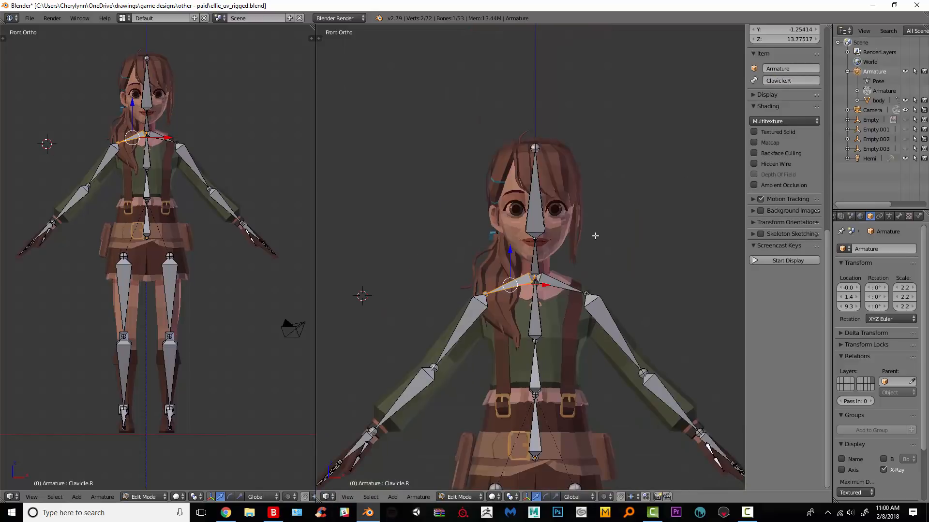
{"action": "scroll", "coordinate": [597, 228], "scroll_direction": "up", "scroll_amount": 3}
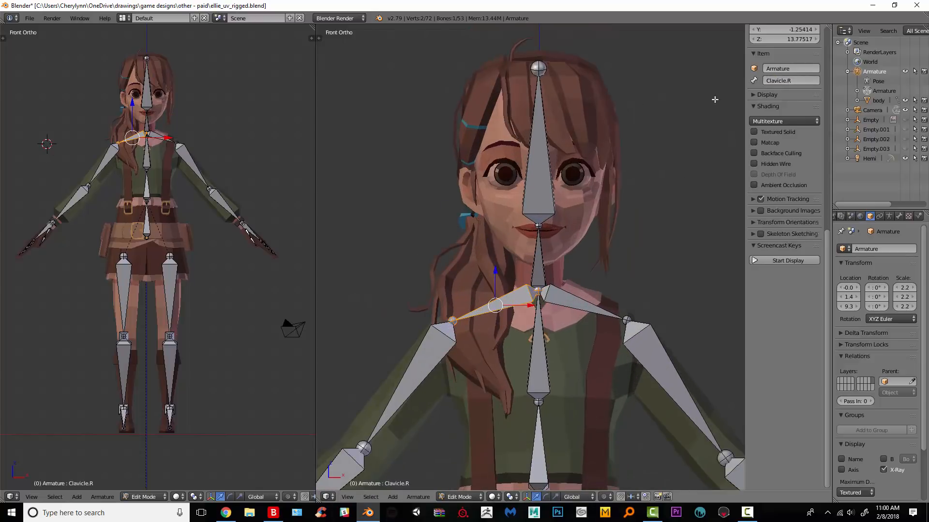
{"action": "left_click", "coordinate": [879, 100]}
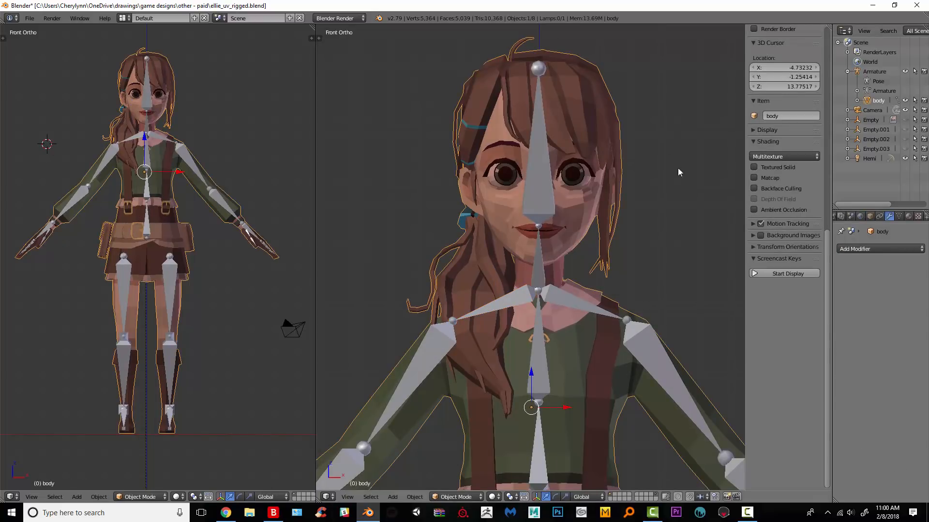
{"action": "scroll", "coordinate": [636, 183], "scroll_direction": "down", "scroll_amount": 2}
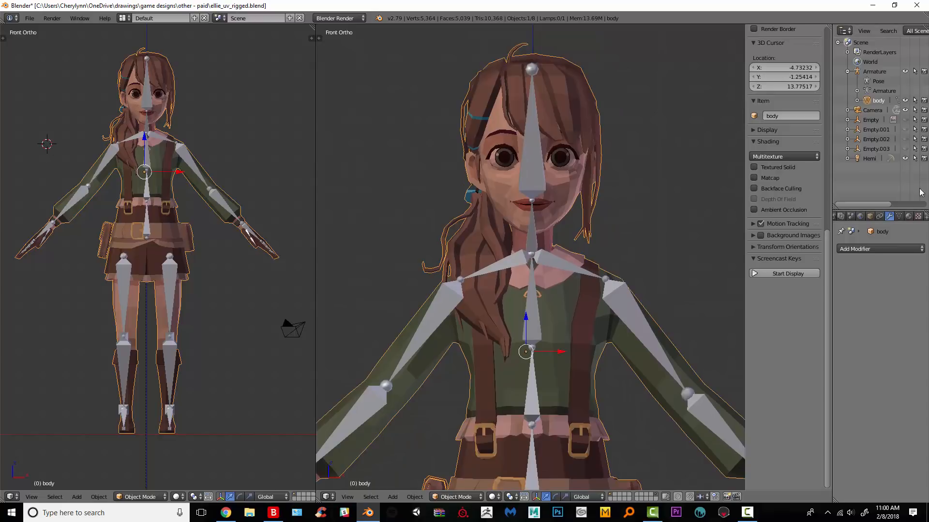
{"action": "right_click", "coordinate": [540, 179], "text": "shift"}
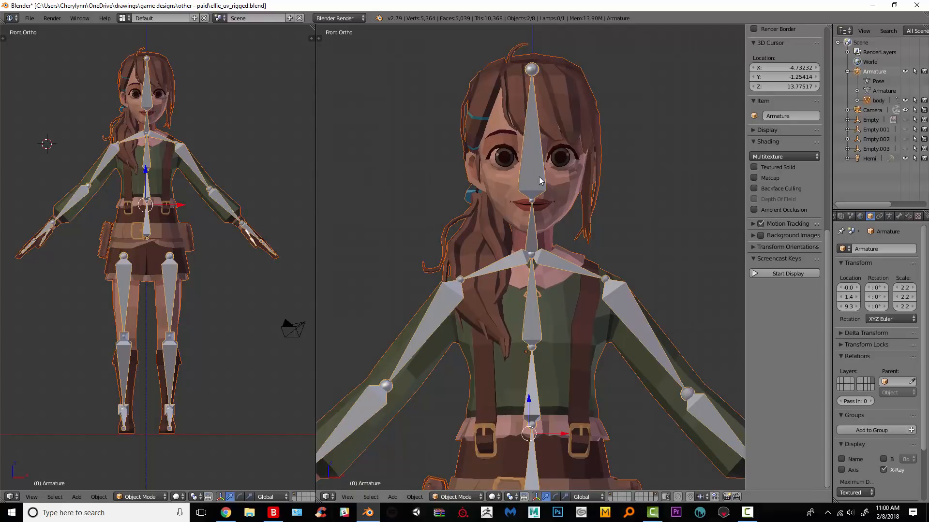
{"action": "key", "text": "ctrl+Tab"}
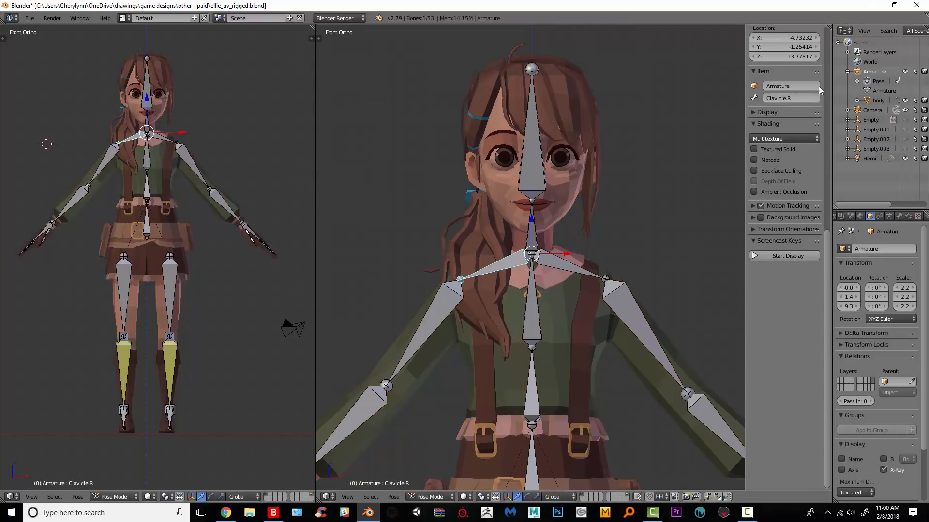
Parent the body mesh to the armature with all bones selected in Pose Mode.
{"action": "right_click", "coordinate": [520, 147], "text": "shift"}
{"action": "key", "text": "a"}
{"action": "key", "text": "a"}
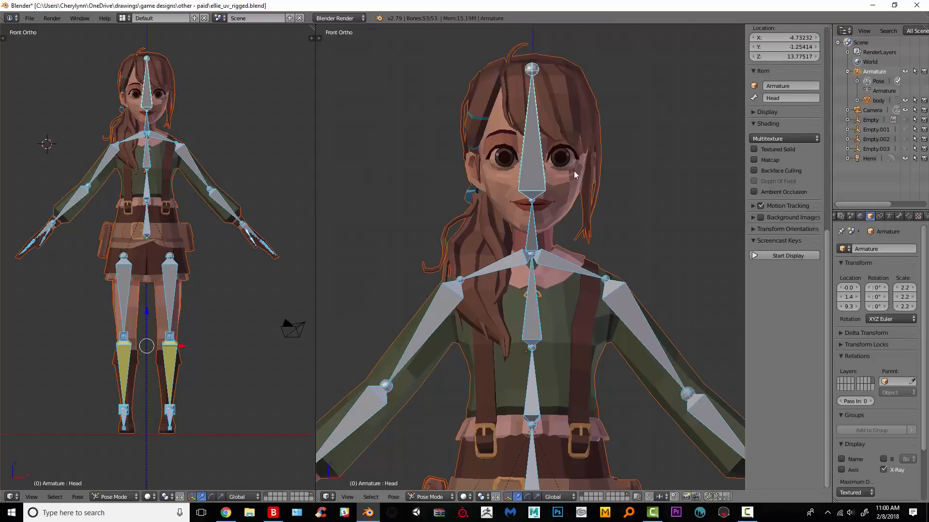
{"action": "key", "text": "n"}
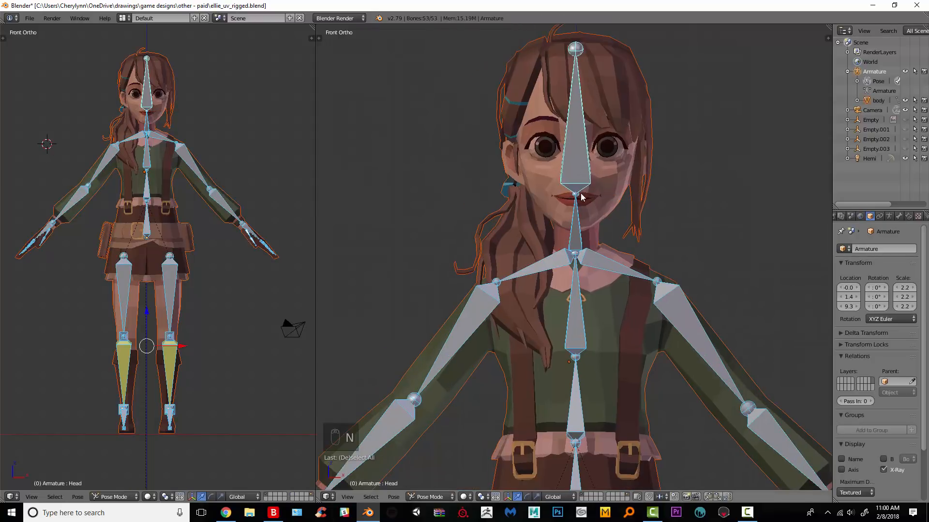
{"action": "scroll", "coordinate": [620, 259], "scroll_direction": "down", "scroll_amount": 1}
{"action": "scroll", "coordinate": [620, 259], "scroll_direction": "down", "scroll_amount": 2}
{"action": "key", "text": "a"}
{"action": "key", "text": "a"}
{"action": "key", "text": "a"}
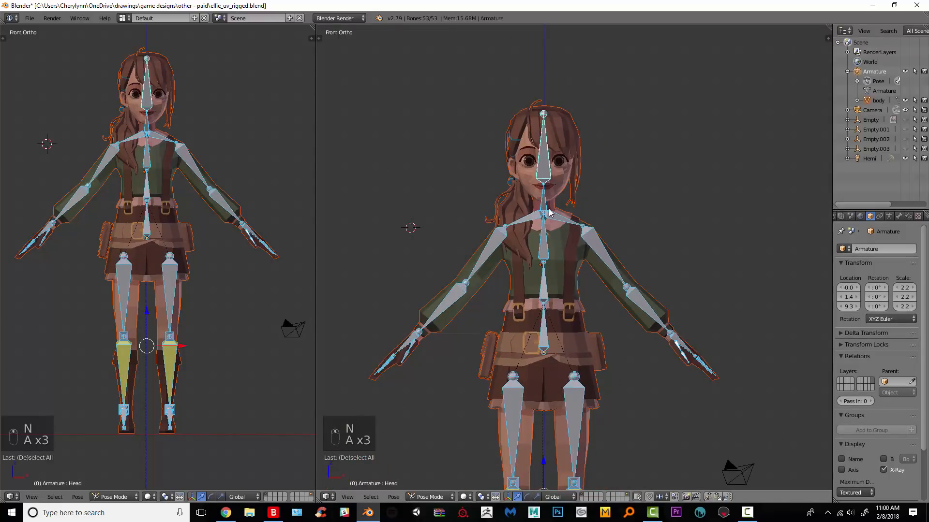
{"action": "scroll", "coordinate": [576, 150], "scroll_direction": "up", "scroll_amount": 3}
{"action": "middle_click_drag", "start_coordinate": [580, 60], "coordinate": [578, 117], "text": "shift"}
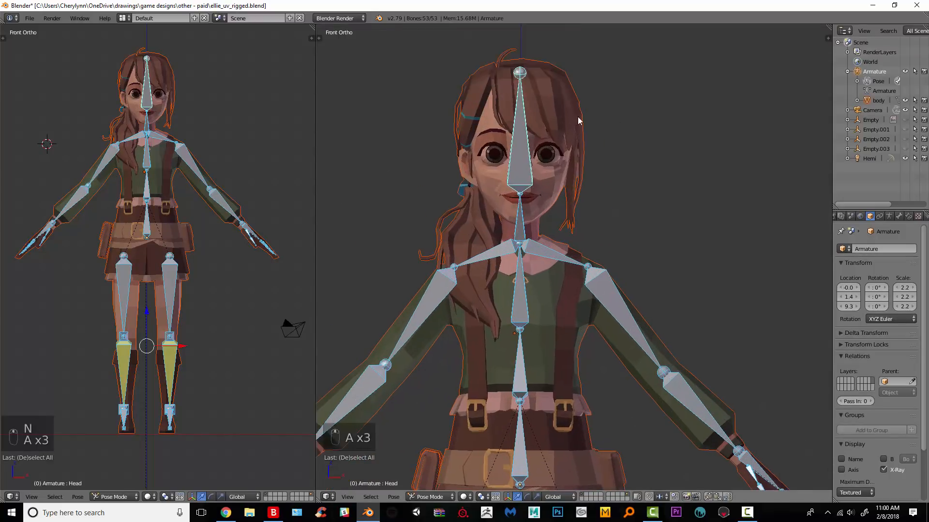
{"action": "key", "text": "ctrl+p"}
{"action": "left_click", "coordinate": [525, 120]}
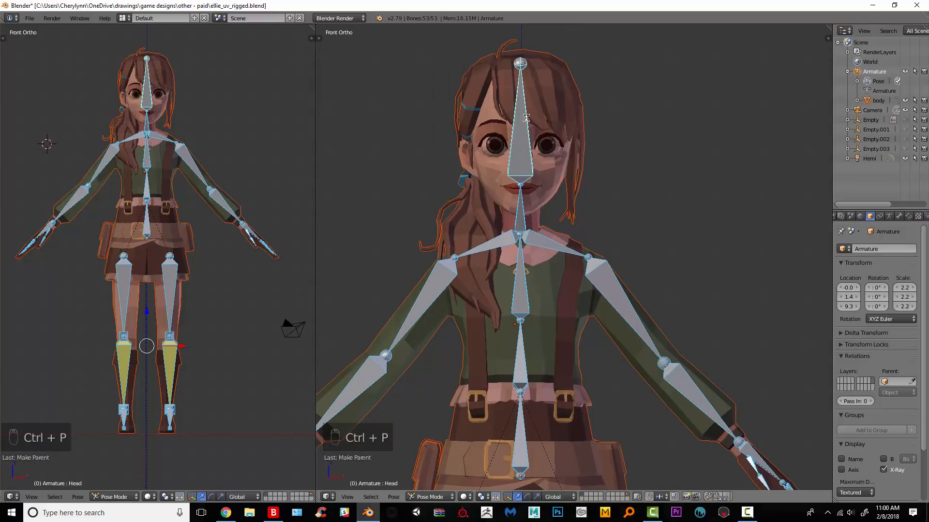
Rotate the head and neck bones forward one at a time to test the mesh deformation, undoing each rotation.
{"action": "scroll", "coordinate": [549, 175], "scroll_direction": "down", "scroll_amount": 2}
{"action": "middle_click_drag", "start_coordinate": [567, 224], "coordinate": [508, 204]}
{"action": "right_click", "coordinate": [525, 188]}
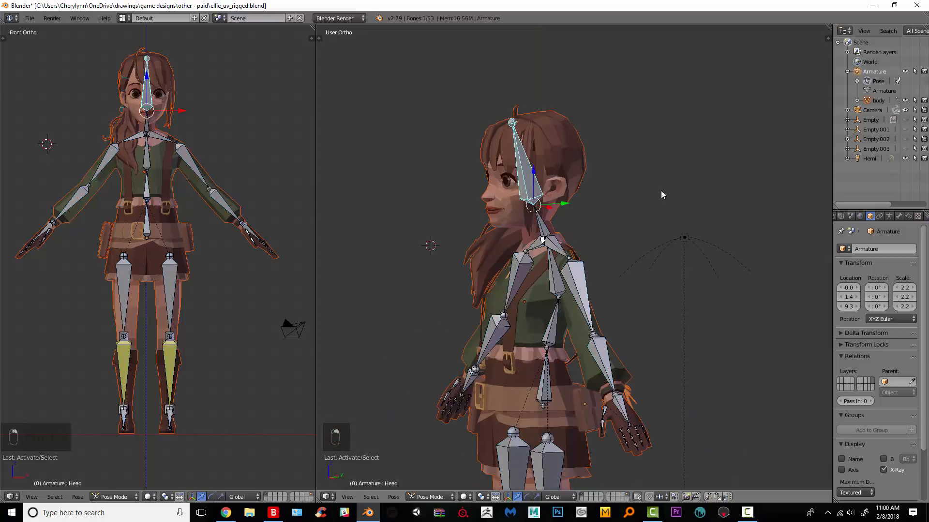
{"action": "middle_click_drag", "start_coordinate": [686, 203], "coordinate": [660, 209]}
{"action": "key", "text": "r"}
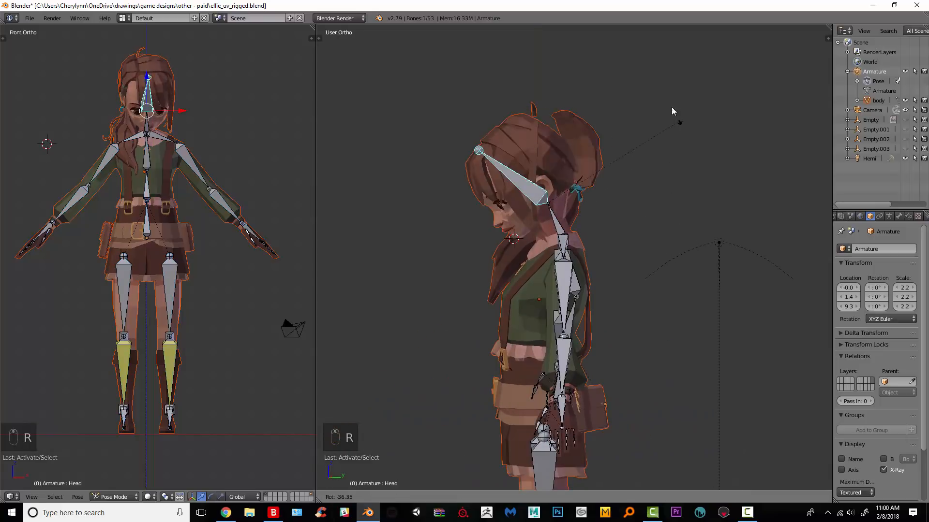
{"action": "right_click", "coordinate": [667, 145]}
{"action": "key", "text": "ctrl+z"}
{"action": "key", "text": "r"}
{"action": "left_click", "coordinate": [567, 225]}
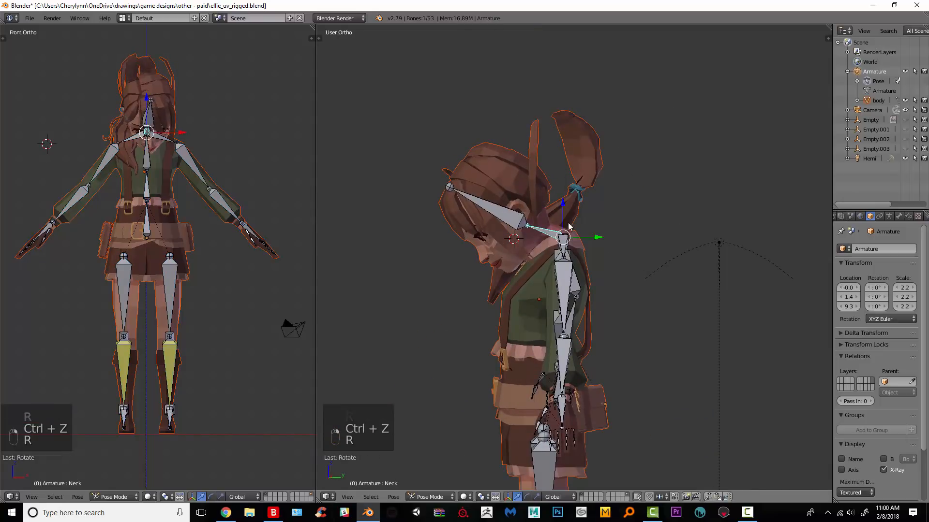
{"action": "key", "text": "ctrl+z"}
Try rotating the left clavicle bone to test the shoulder deformation, and cancel the rotation.
{"action": "right_click", "coordinate": [565, 245]}
{"action": "middle_click_drag", "start_coordinate": [569, 242], "coordinate": [671, 236]}
{"action": "key", "text": "r"}
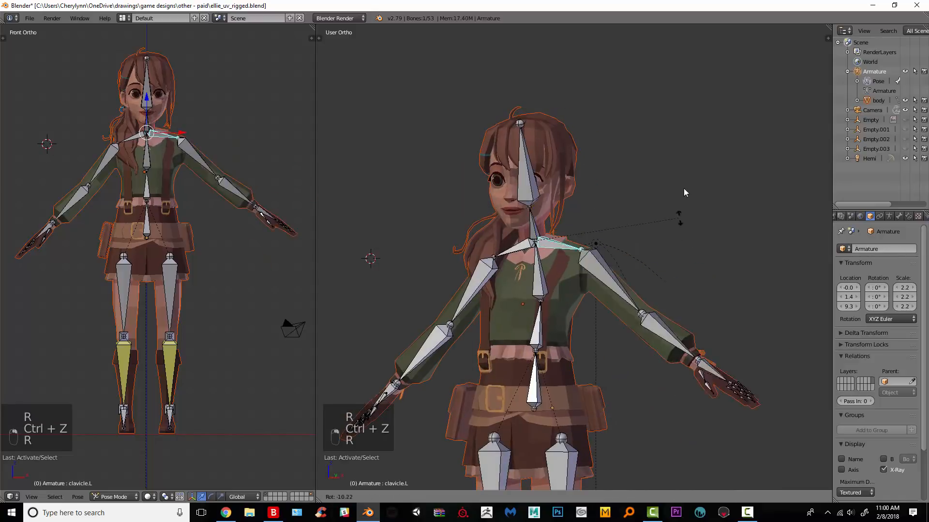
{"action": "key", "text": "Escape"}
Rotate the right clavicle bone to lower the right arm, rotate it a second time and undo that second rotation.
{"action": "right_click", "coordinate": [517, 248]}
{"action": "key", "text": "r"}
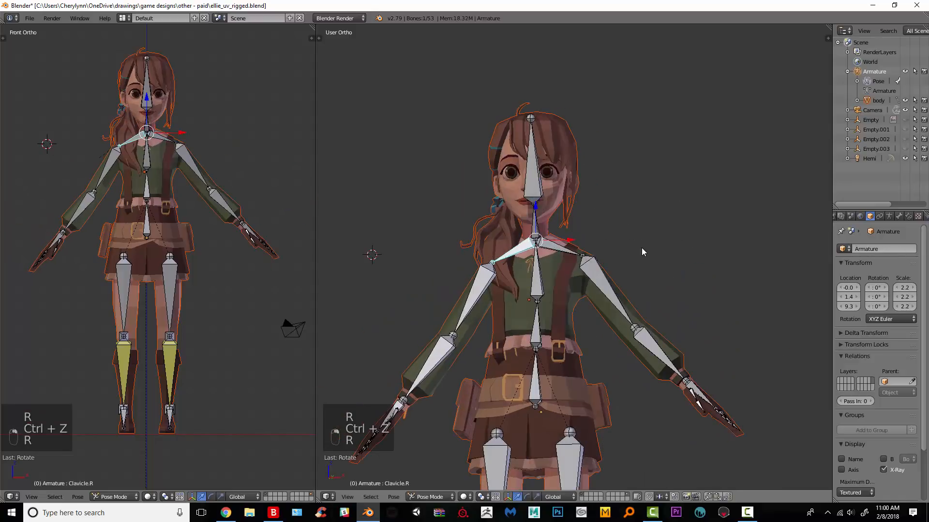
{"action": "key", "text": "r"}
{"action": "left_click", "coordinate": [649, 300]}
{"action": "key", "text": "ctrl+z"}
Rotate the upper and middle spine bones about the X axis one at a time to test the torso, undoing each rotation.
{"action": "right_click", "coordinate": [536, 271]}
{"action": "middle_click_drag", "start_coordinate": [628, 276], "coordinate": [532, 276]}
{"action": "key", "text": "r"}
{"action": "key", "text": "x"}
{"action": "left_click", "coordinate": [672, 345]}
{"action": "key", "text": "ctrl+z"}
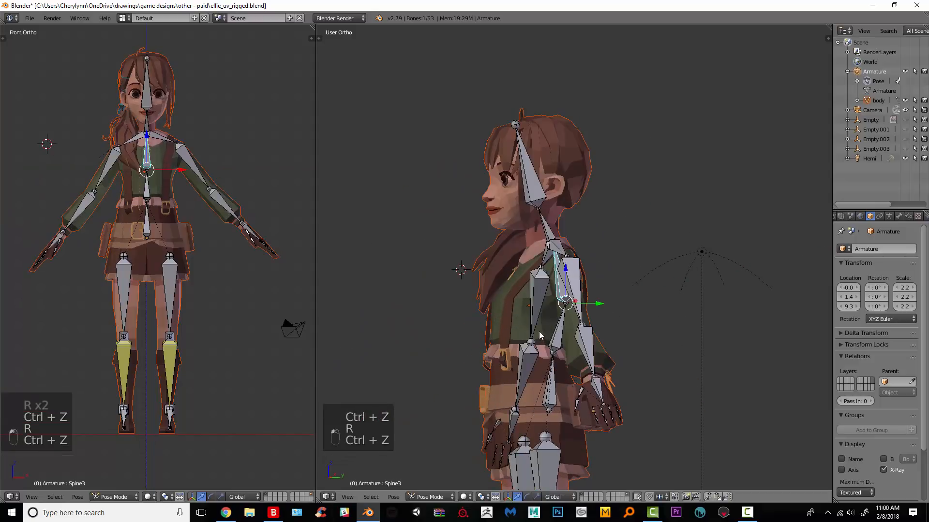
{"action": "right_click", "coordinate": [544, 331]}
{"action": "key", "text": "r"}
{"action": "key", "text": "x"}
{"action": "left_click", "coordinate": [663, 367]}
{"action": "key", "text": "ctrl+z"}
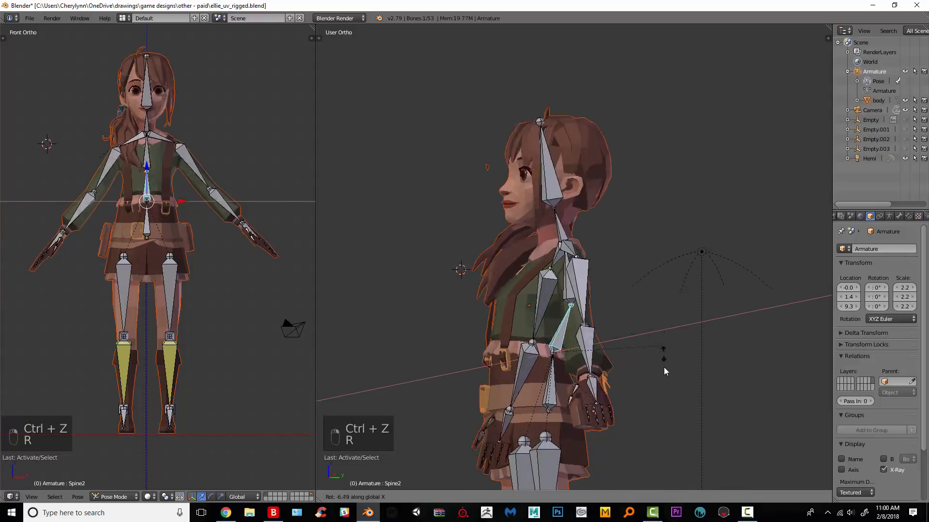
Show the Pose Tools shelf in the larger 3D view and widen that view around the character's head.
{"action": "middle_click_drag", "start_coordinate": [664, 367], "coordinate": [484, 220]}
{"action": "scroll", "coordinate": [609, 159], "scroll_direction": "up", "scroll_amount": 5}
{"action": "middle_click_drag", "start_coordinate": [608, 160], "coordinate": [630, 308], "text": "shift"}
{"action": "scroll", "coordinate": [626, 305], "scroll_direction": "up", "scroll_amount": 2}
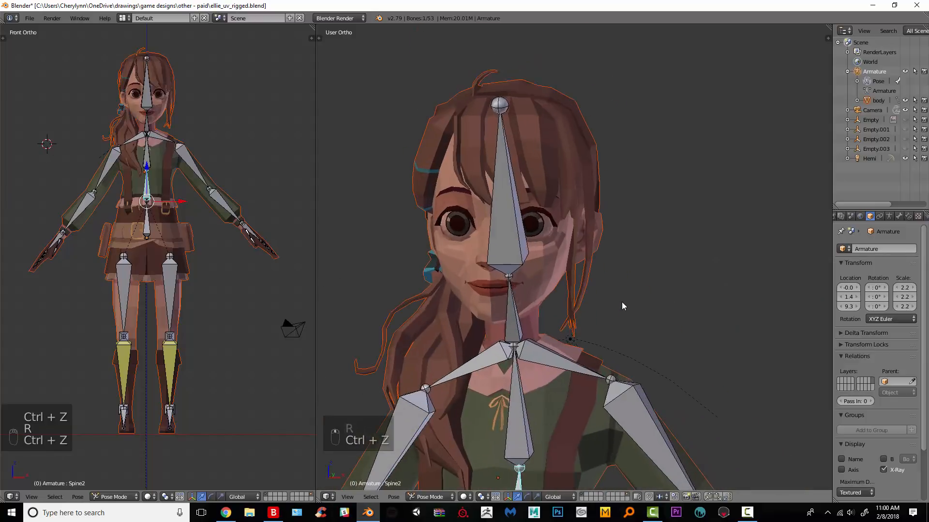
{"action": "key", "text": "t"}
{"action": "key", "text": "KP_1"}
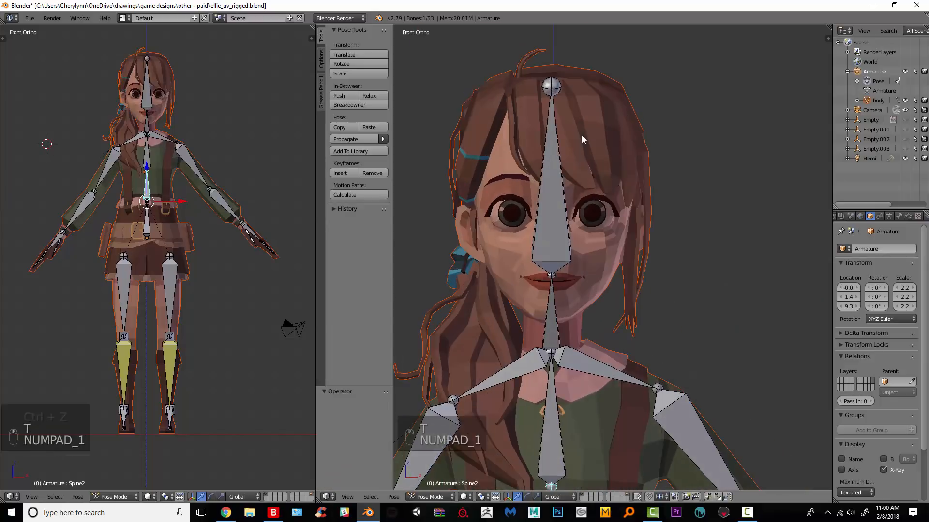
{"action": "middle_click_drag", "start_coordinate": [581, 135], "coordinate": [654, 139], "text": "shift"}
{"action": "scroll", "coordinate": [655, 139], "scroll_direction": "down", "scroll_amount": 1}
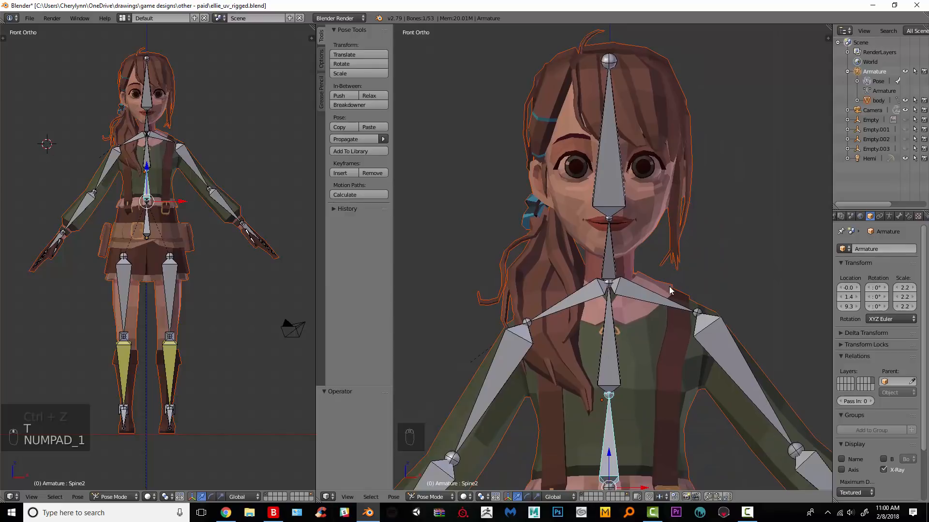
{"action": "scroll", "coordinate": [663, 253], "scroll_direction": "down", "scroll_amount": 2}
{"action": "scroll", "coordinate": [663, 253], "scroll_direction": "up", "scroll_amount": 4}
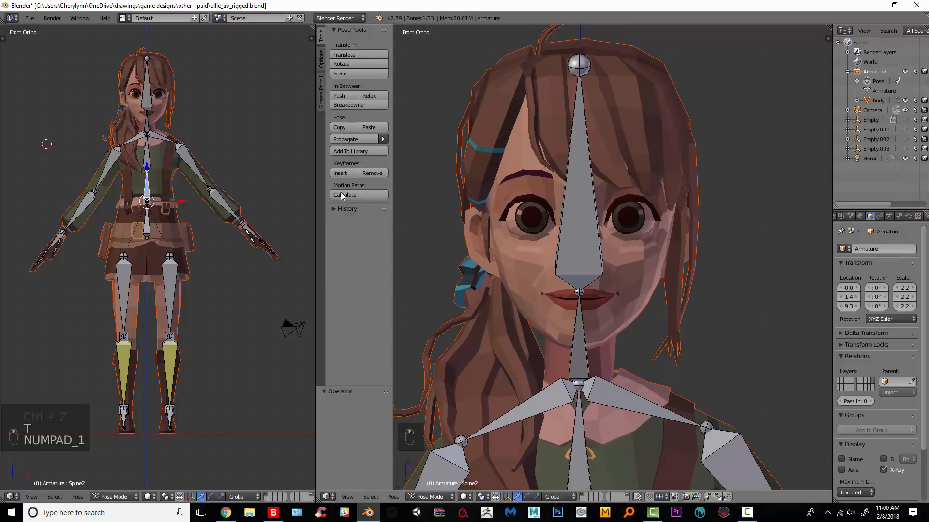
{"action": "left_click_drag", "start_coordinate": [315, 204], "coordinate": [246, 203]}
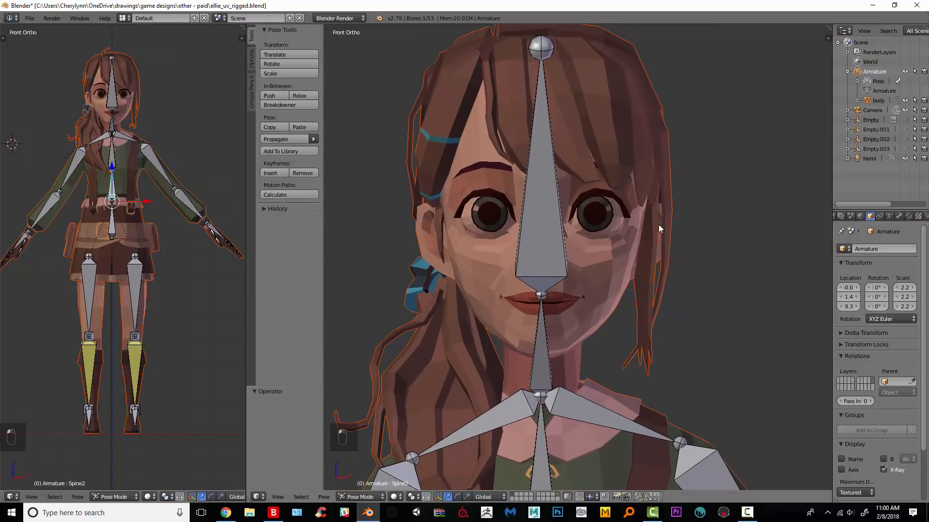
Select the head bone, rotate it forward to test how the head and hair deform, and undo the rotation.
{"action": "middle_click_drag", "start_coordinate": [658, 224], "coordinate": [680, 165], "text": "shift"}
{"action": "right_click", "coordinate": [551, 140]}
{"action": "middle_click_drag", "start_coordinate": [549, 141], "coordinate": [745, 161]}
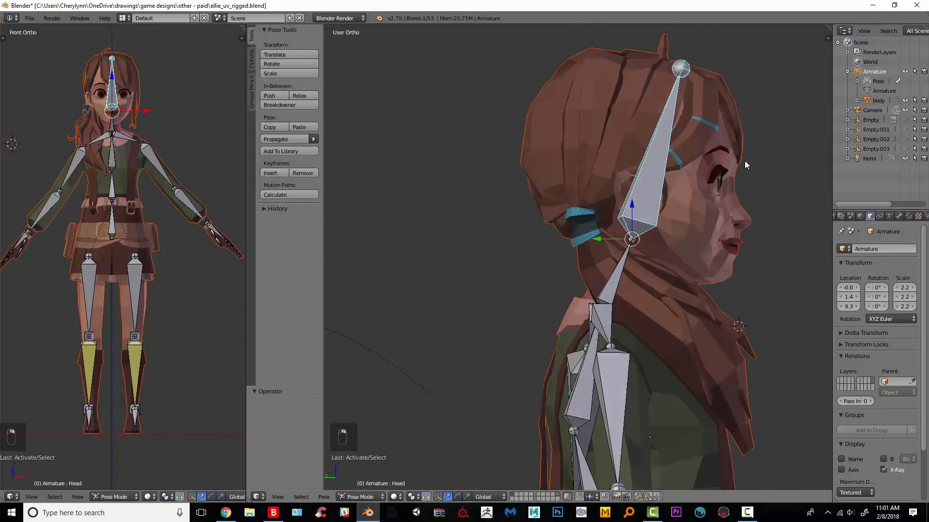
{"action": "key", "text": "r"}
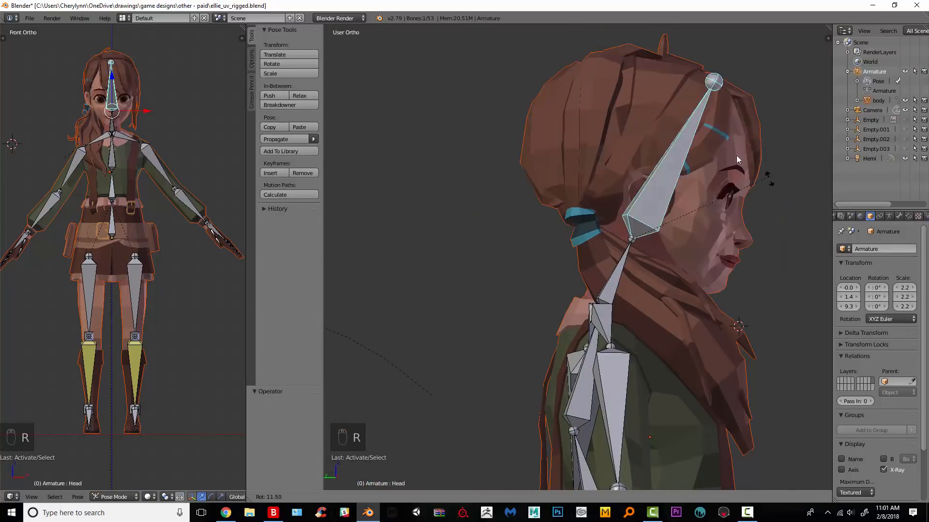
{"action": "left_click", "coordinate": [781, 196]}
{"action": "key", "text": "ctrl+z"}
{"action": "key", "text": "KP_1"}
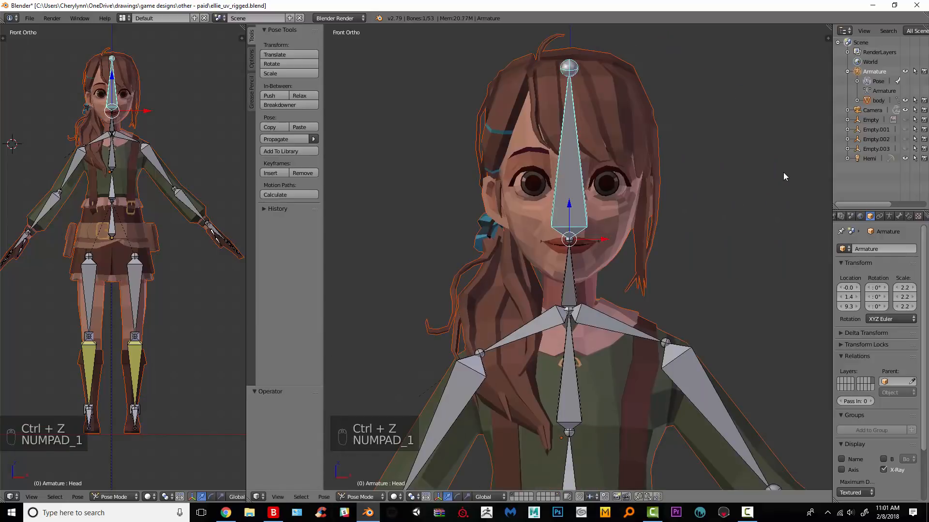
Select the body mesh and switch it to Weight Paint mode with the head bone's weights shown.
{"action": "middle_click_drag", "start_coordinate": [582, 173], "coordinate": [639, 212]}
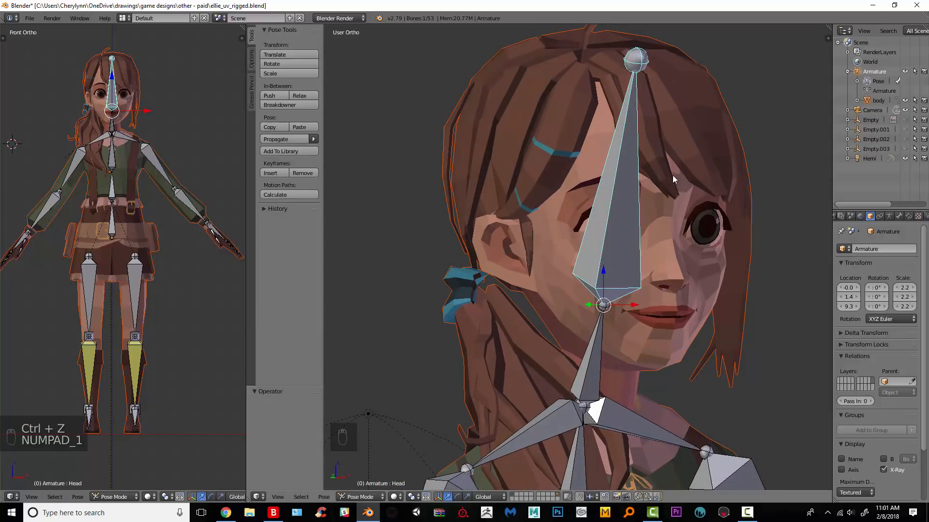
{"action": "scroll", "coordinate": [671, 186], "scroll_direction": "up", "scroll_amount": 2}
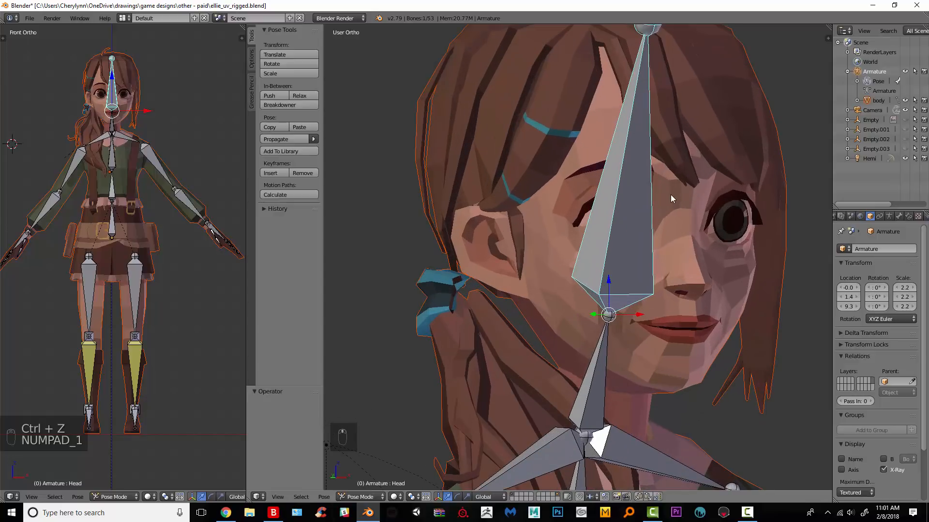
{"action": "mouse_move", "coordinate": [670, 195]}
{"action": "middle_mouse_down"}
{"action": "mouse_move", "coordinate": [608, 271]}
{"action": "mouse_move", "coordinate": [670, 271]}
{"action": "mouse_move", "coordinate": [670, 177]}
{"action": "middle_mouse_up"}
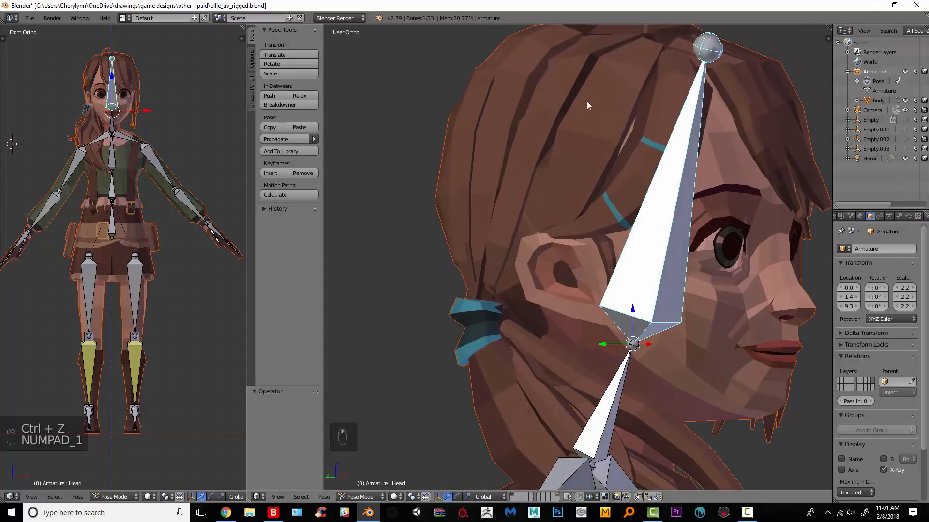
{"action": "scroll", "coordinate": [660, 201], "scroll_direction": "down", "scroll_amount": 3}
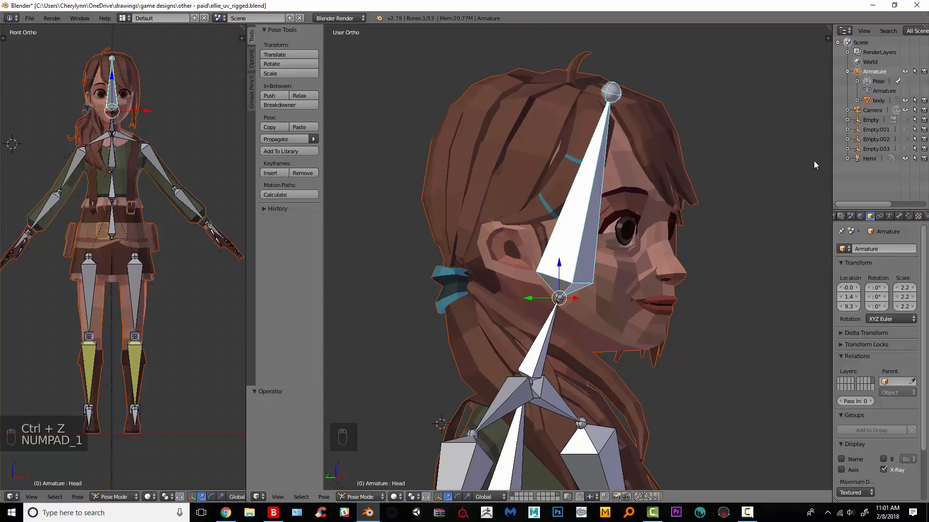
{"action": "left_click", "coordinate": [879, 100]}
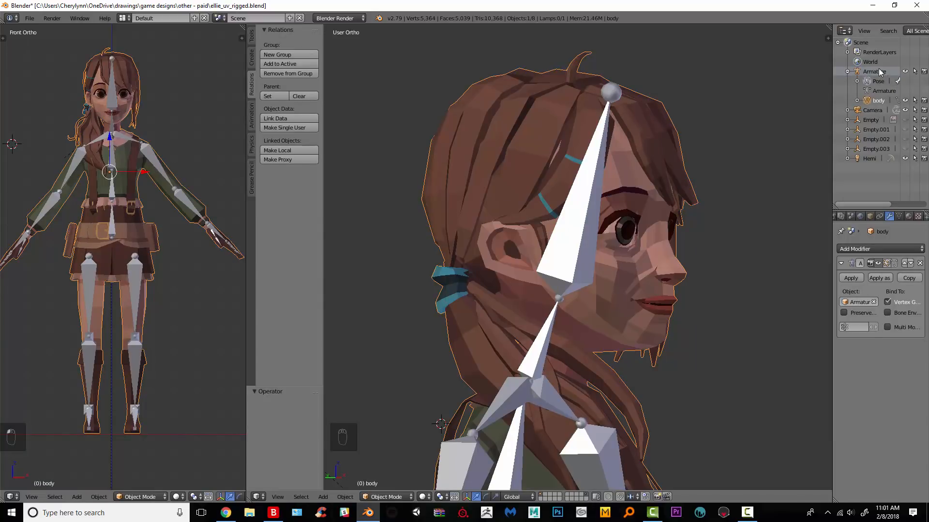
{"action": "left_click", "coordinate": [877, 81]}
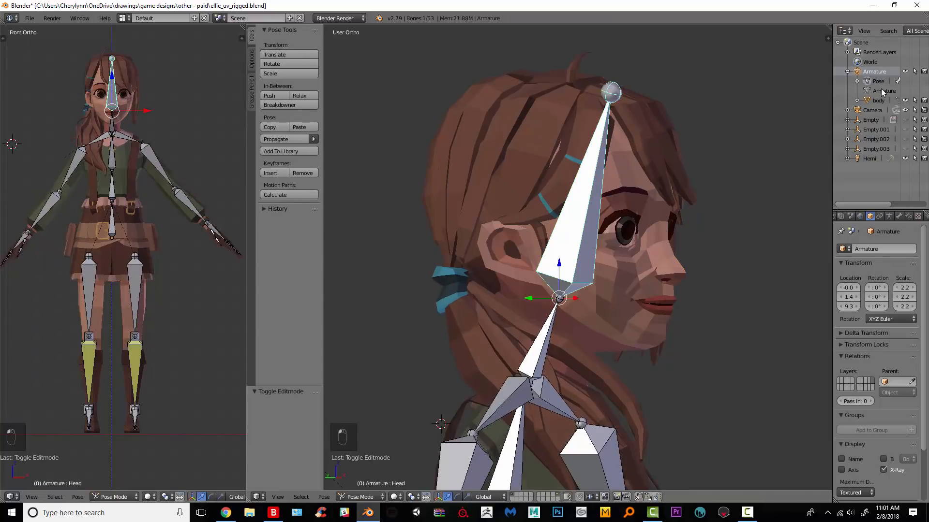
{"action": "left_click", "coordinate": [881, 90]}
{"action": "left_click", "coordinate": [878, 100]}
{"action": "left_click", "coordinate": [880, 91]}
{"action": "left_click", "coordinate": [878, 83]}
{"action": "left_click", "coordinate": [879, 100]}
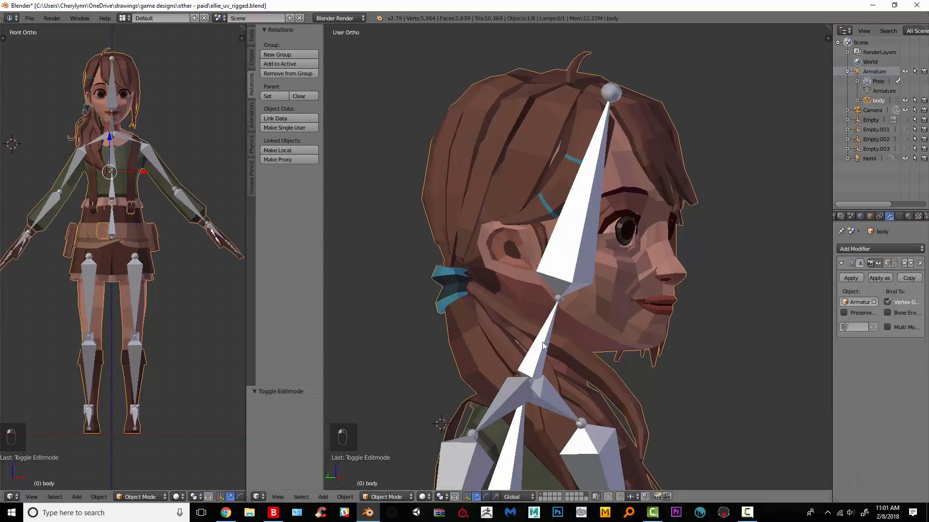
{"action": "left_click", "coordinate": [397, 498]}
{"action": "left_click", "coordinate": [398, 445]}
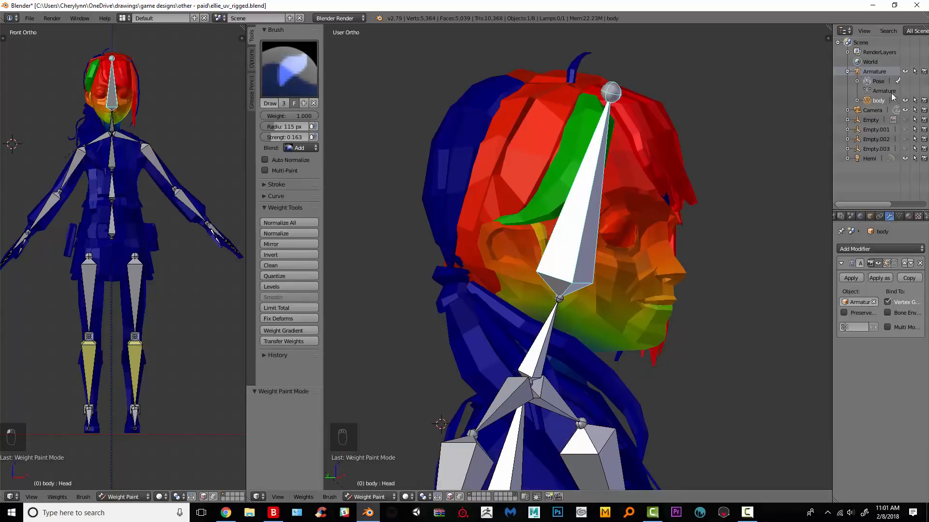
Rotate the head bone three times in Weight Paint mode to test the hair weights from both sides, undoing each rotation.
{"action": "key", "text": "r"}
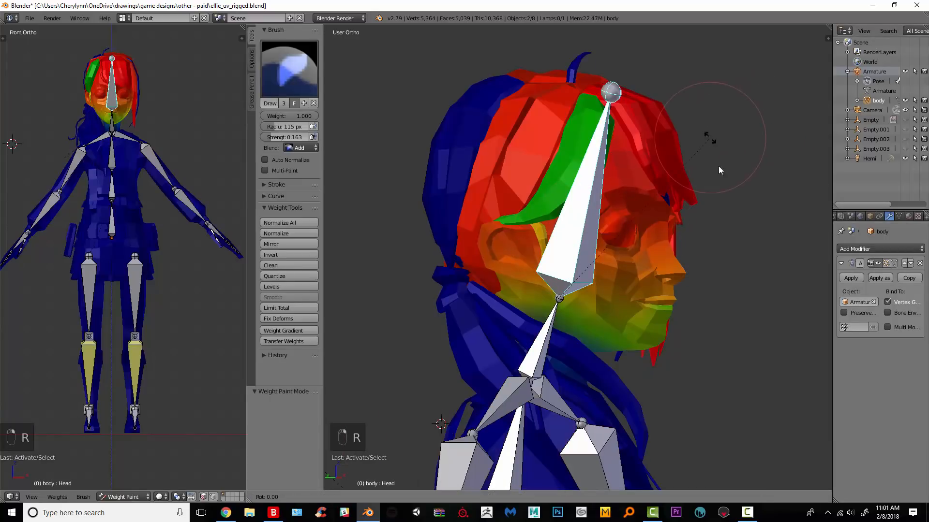
{"action": "left_click", "coordinate": [768, 224]}
{"action": "key", "text": "ctrl+z"}
{"action": "middle_click_drag", "start_coordinate": [768, 225], "coordinate": [566, 233]}
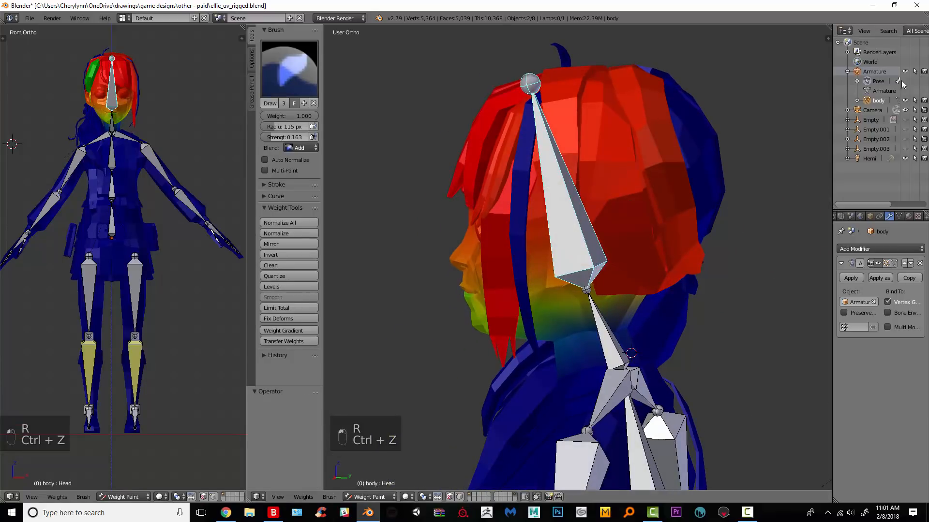
{"action": "key", "text": "r"}
{"action": "left_click", "coordinate": [631, 213]}
{"action": "key", "text": "ctrl+z"}
{"action": "mouse_move", "coordinate": [633, 217]}
{"action": "middle_mouse_down"}
{"action": "mouse_move", "coordinate": [577, 277]}
{"action": "mouse_move", "coordinate": [681, 216]}
{"action": "mouse_move", "coordinate": [642, 220]}
{"action": "middle_mouse_up"}
{"action": "key", "text": "r"}
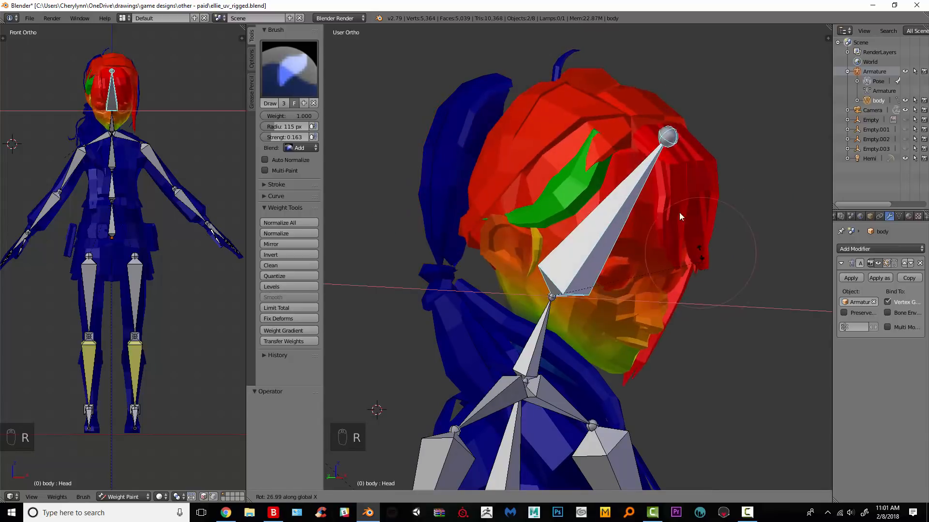
{"action": "left_click", "coordinate": [756, 222]}
{"action": "key", "text": "ctrl+z"}
Test the head bone with rotations about the X axis, including 13.6° and -20.7°, and clear its pose rotation.
{"action": "middle_click_drag", "start_coordinate": [755, 223], "coordinate": [662, 230]}
{"action": "key", "text": "r"}
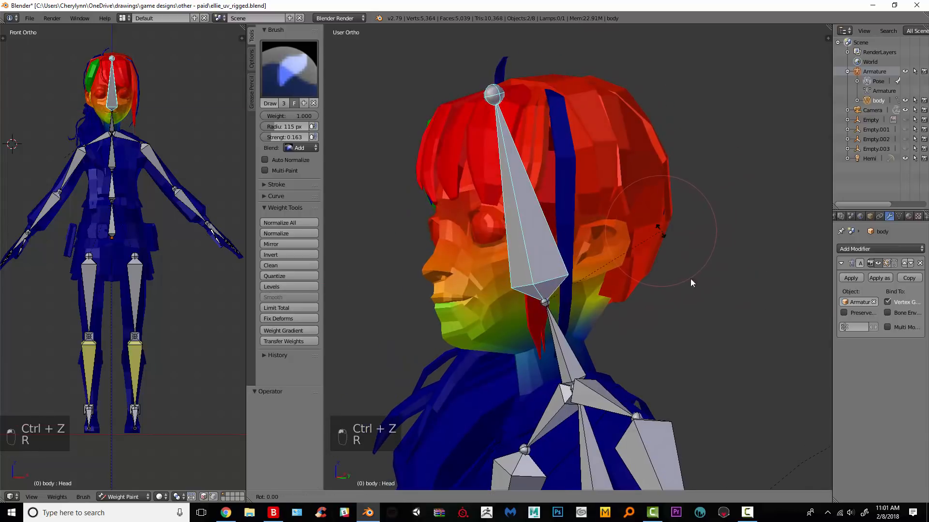
{"action": "left_click", "coordinate": [672, 173]}
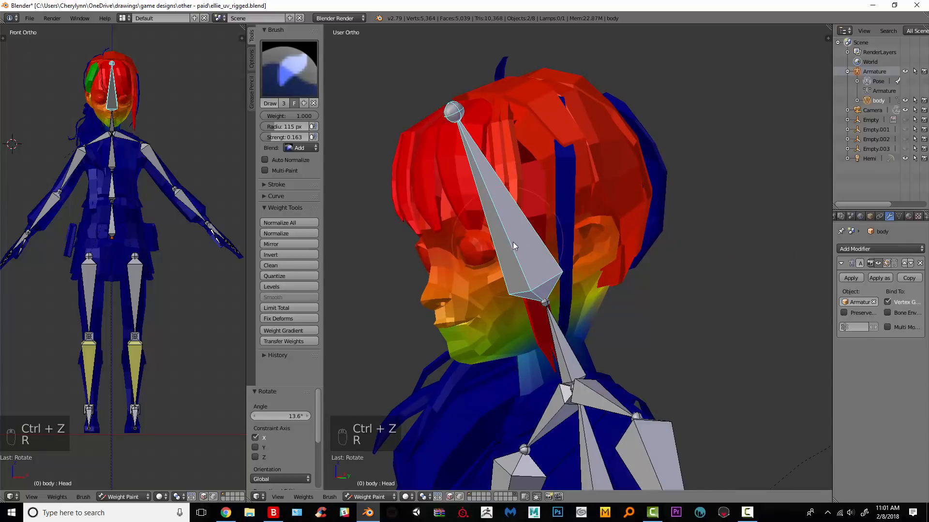
{"action": "middle_click_drag", "start_coordinate": [671, 173], "coordinate": [623, 166]}
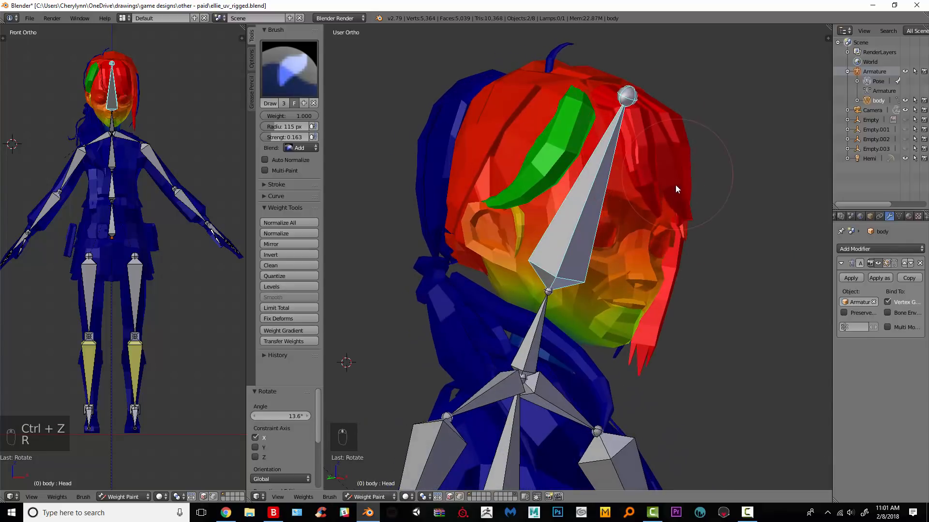
{"action": "key", "text": "r"}
{"action": "left_click", "coordinate": [647, 123]}
{"action": "key", "text": "ctrl+z"}
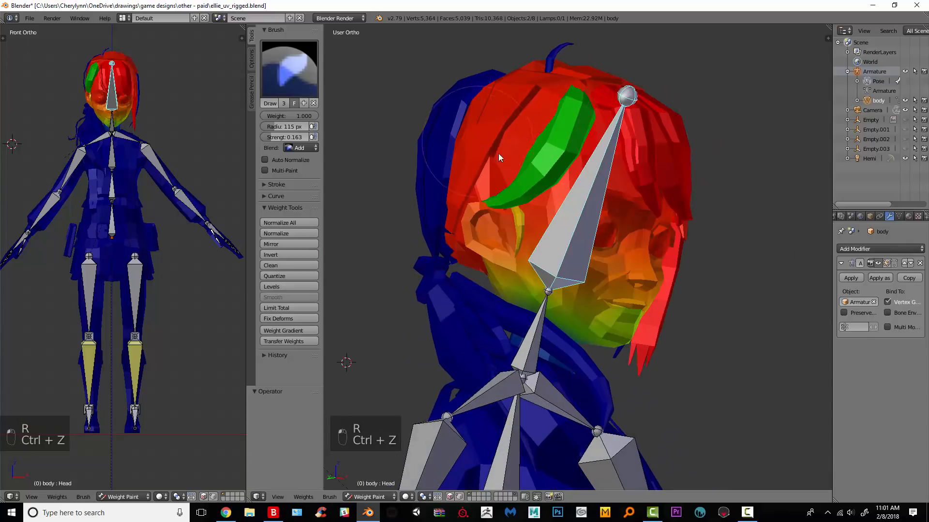
{"action": "middle_click_drag", "start_coordinate": [499, 152], "coordinate": [718, 178]}
{"action": "key", "text": "r"}
{"action": "left_click", "coordinate": [674, 124]}
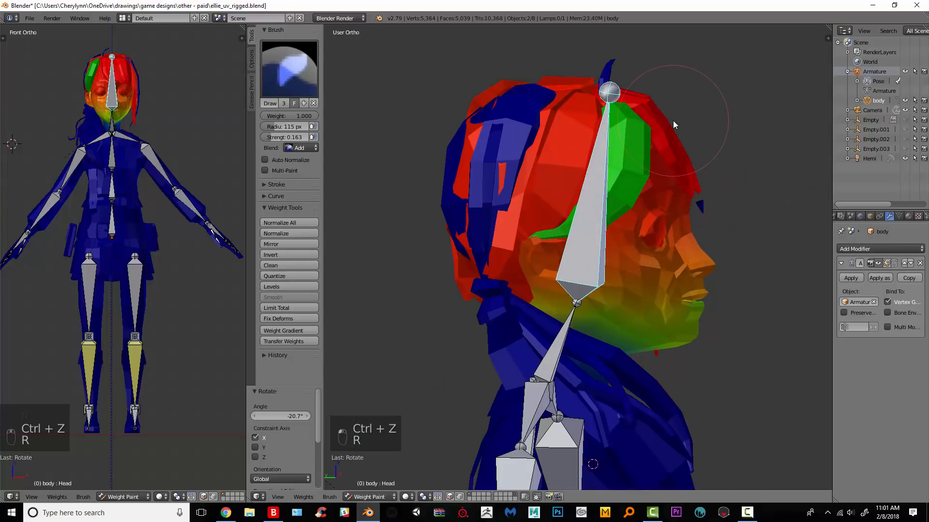
{"action": "key", "text": "alt+r"}
Rotate the head bone forward about the X axis to check the back of the hair, and undo the rotation.
{"action": "middle_click_drag", "start_coordinate": [636, 115], "coordinate": [561, 178]}
{"action": "key", "text": "r"}
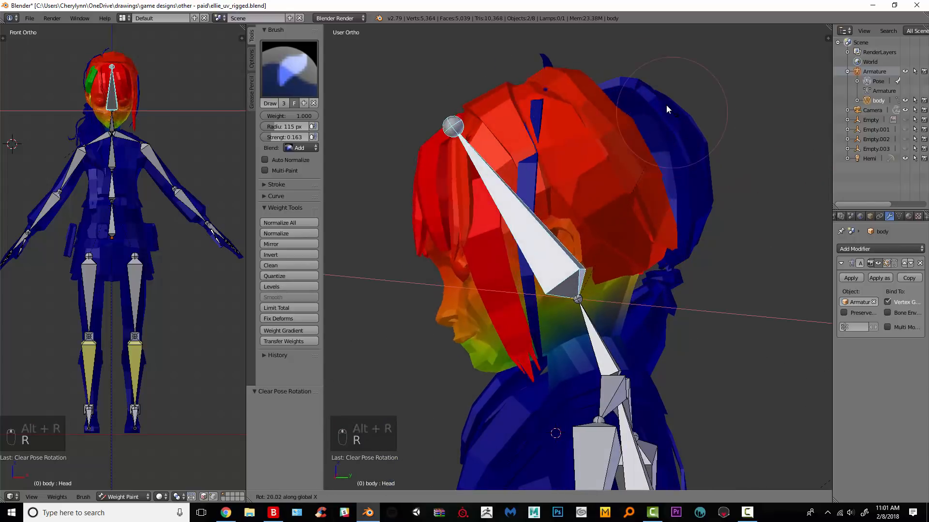
{"action": "left_click", "coordinate": [732, 237]}
{"action": "key", "text": "ctrl+z"}
{"action": "middle_click_drag", "start_coordinate": [436, 218], "coordinate": [619, 155]}
{"action": "middle_click_drag", "start_coordinate": [540, 177], "coordinate": [568, 149]}
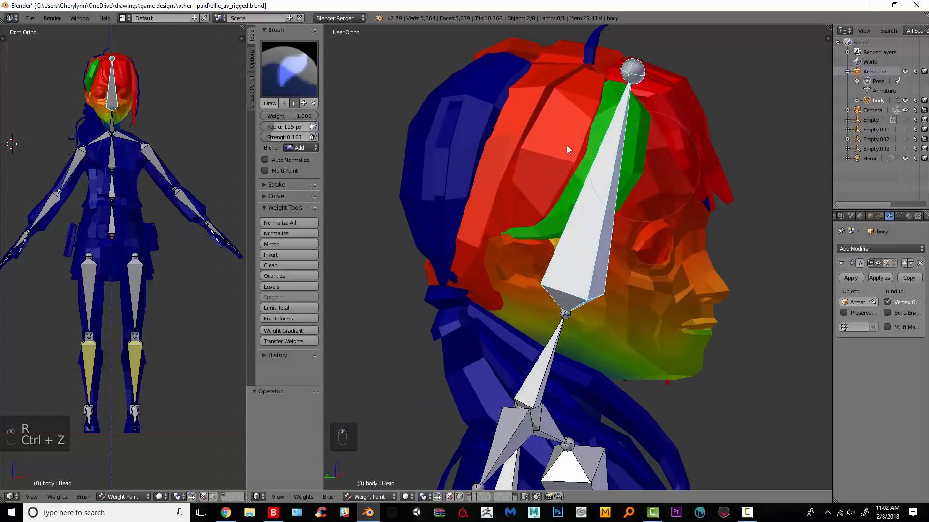
Display the body mesh's vertex groups and switch the mesh to Edit Mode.
{"action": "middle_click_drag", "start_coordinate": [507, 170], "coordinate": [613, 227]}
{"action": "key", "text": "Tab"}
{"action": "key", "text": "Tab"}
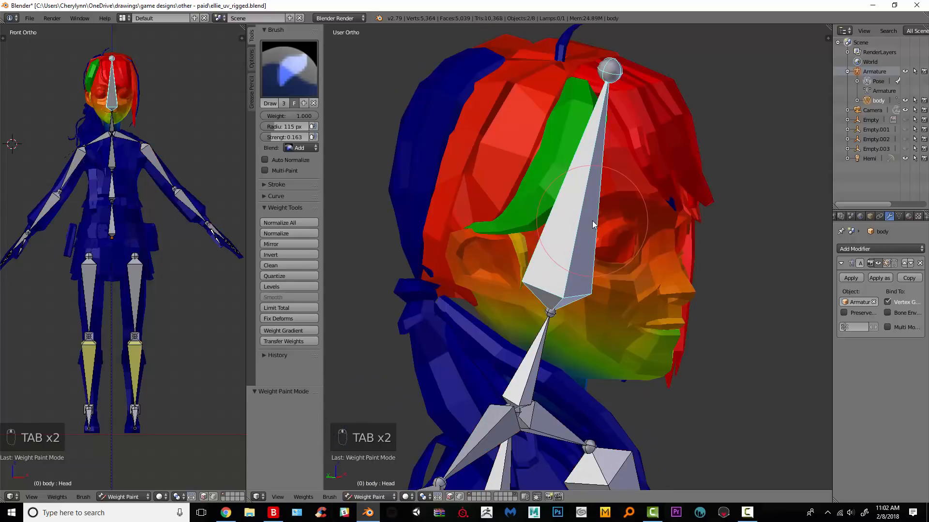
{"action": "left_click", "coordinate": [897, 216]}
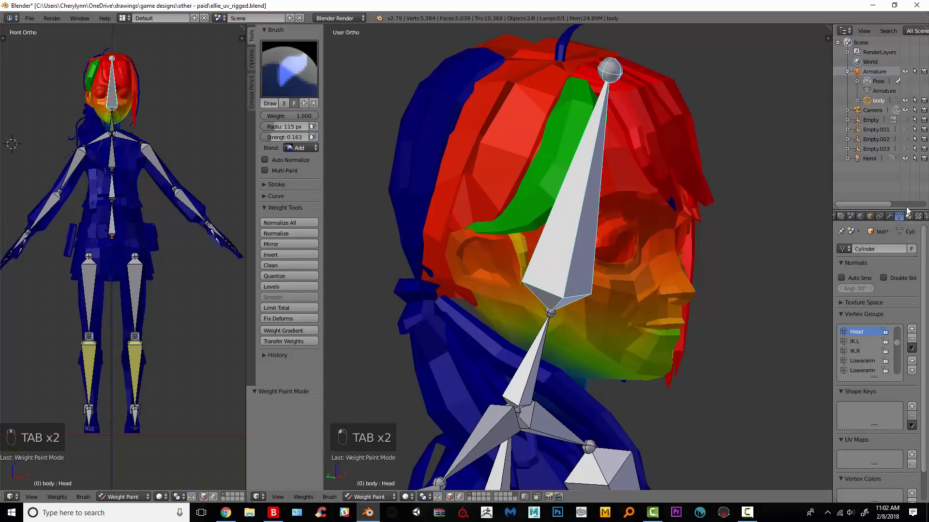
{"action": "left_click", "coordinate": [369, 497]}
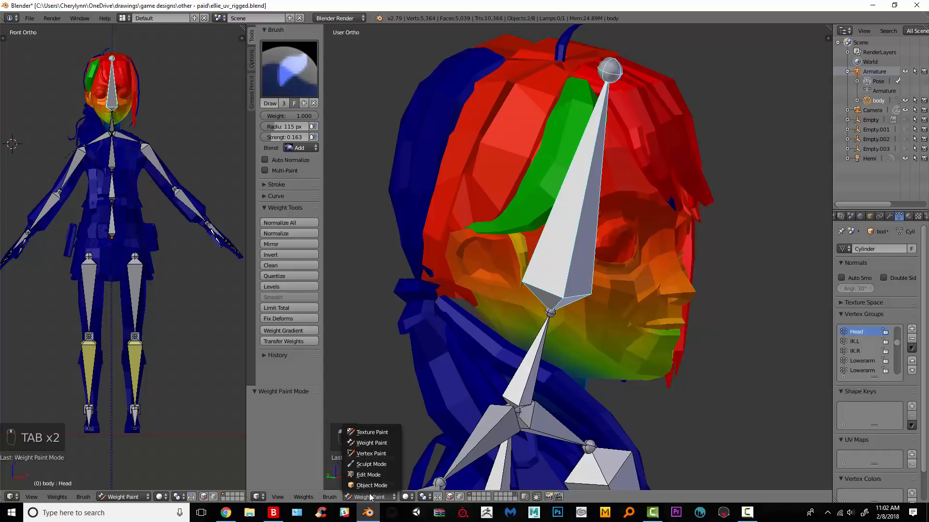
{"action": "left_click", "coordinate": [373, 476]}
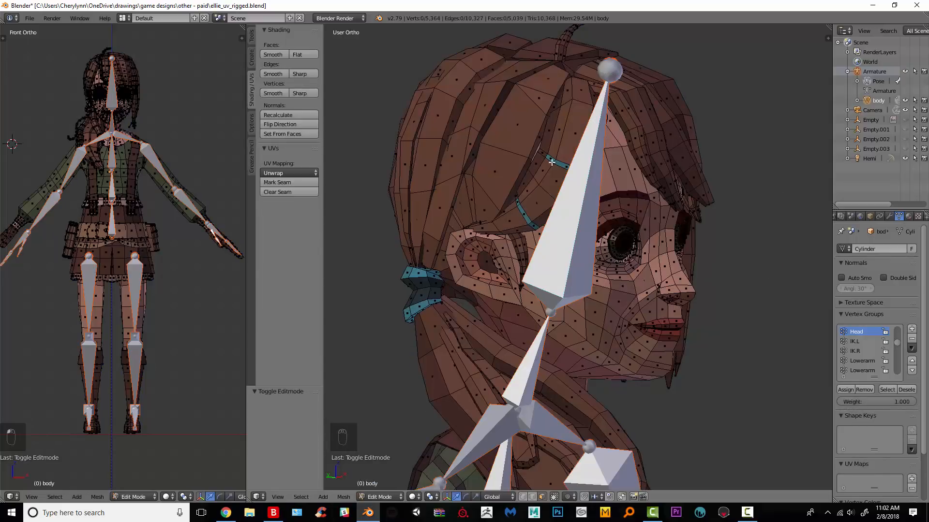
Select the linked hair pieces on both sides and the back of the head, using Select Linked delimited by seams.
{"action": "key", "text": "l"}
{"action": "key", "text": "l"}
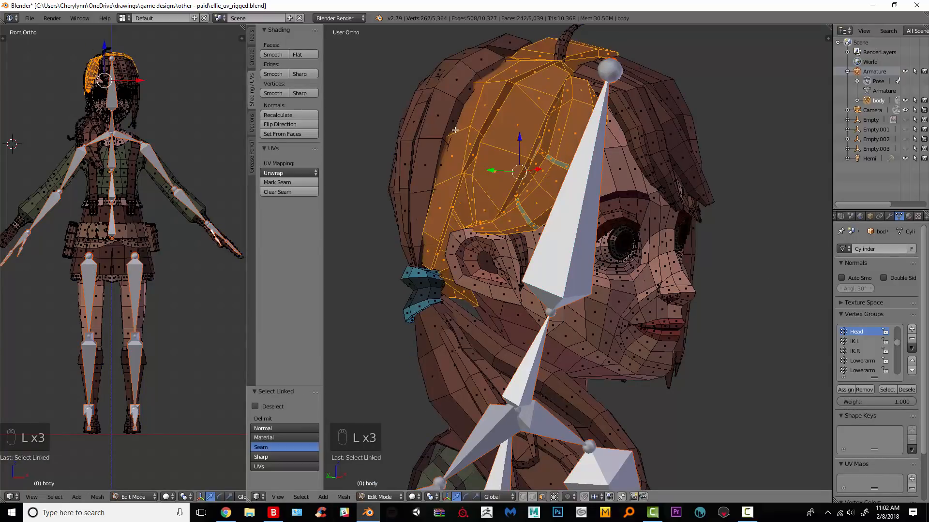
{"action": "key", "text": "l"}
{"action": "key", "text": "l"}
{"action": "middle_click_drag", "start_coordinate": [412, 124], "coordinate": [575, 148]}
{"action": "key", "text": "l"}
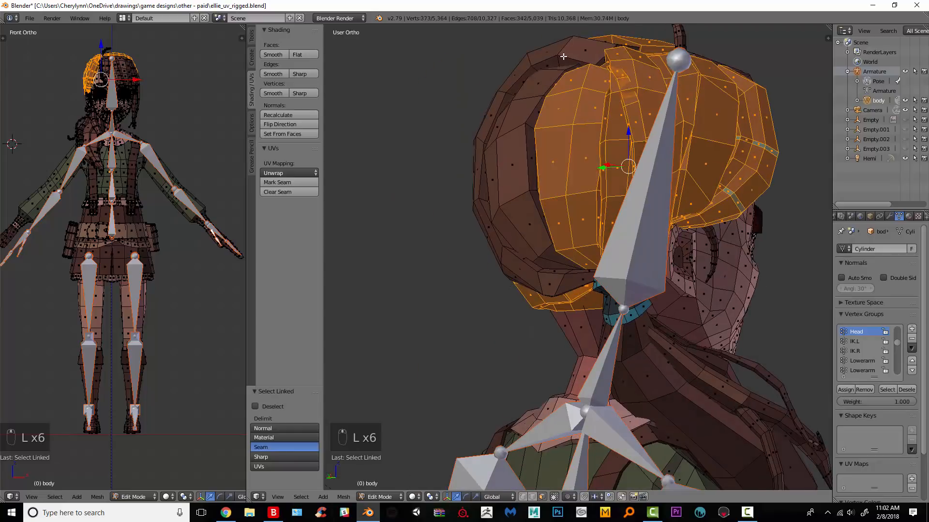
{"action": "key", "text": "l"}
{"action": "key", "text": "l"}
{"action": "middle_click_drag", "start_coordinate": [567, 201], "coordinate": [551, 92]}
{"action": "key", "text": "l"}
{"action": "key", "text": "l"}
{"action": "key", "text": "l"}
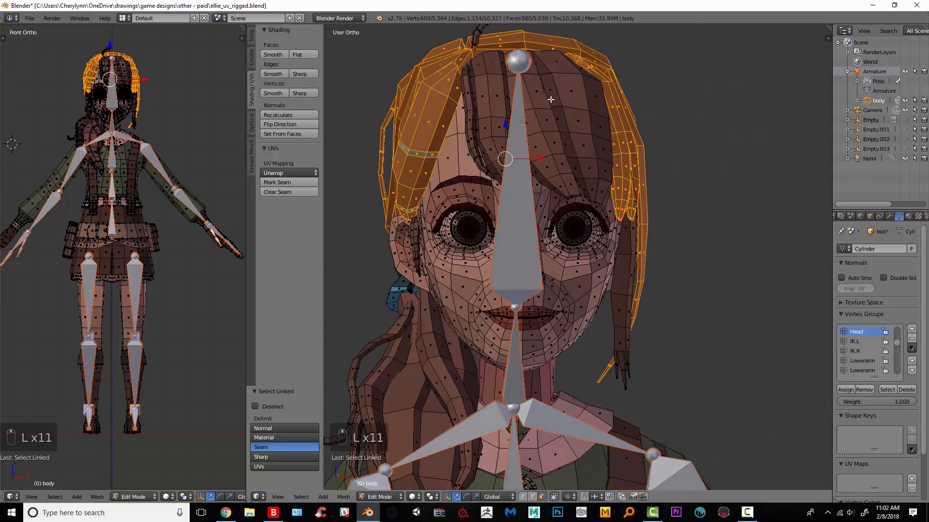
Add the linked bangs, the thin strand at the parting and the small tuft on the crown to the selection.
{"action": "key", "text": "l"}
{"action": "key", "text": "l"}
{"action": "key", "text": "l"}
{"action": "key", "text": "l"}
{"action": "key", "text": "l"}
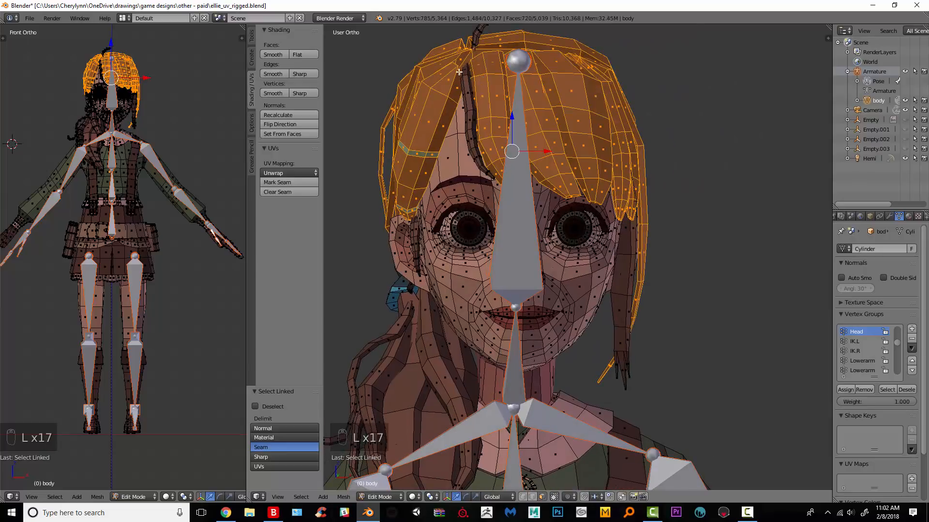
{"action": "key", "text": "l"}
{"action": "scroll", "coordinate": [495, 98], "scroll_direction": "down", "scroll_amount": 2}
{"action": "key", "text": "l"}
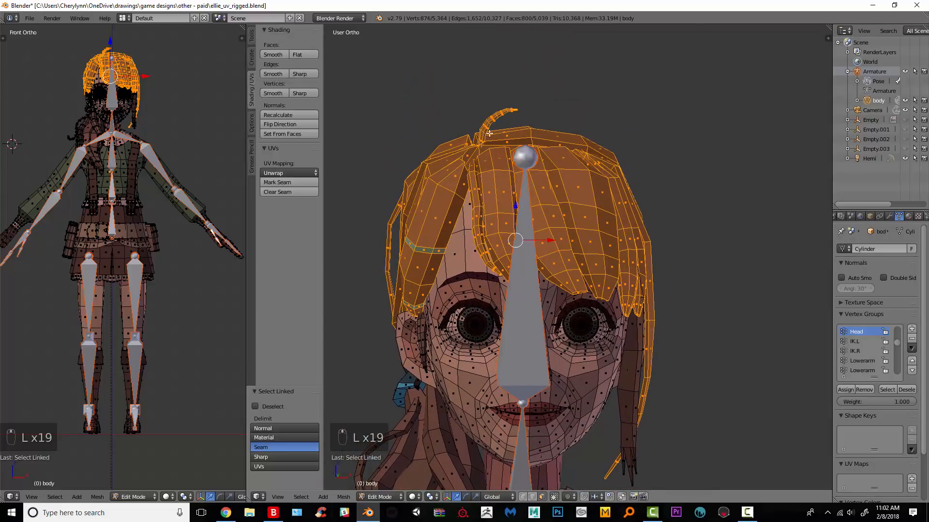
Move the selected hair up off the head to check for missed pieces, and undo the move.
{"action": "middle_click_drag", "start_coordinate": [488, 133], "coordinate": [551, 237]}
{"action": "key", "text": "g"}
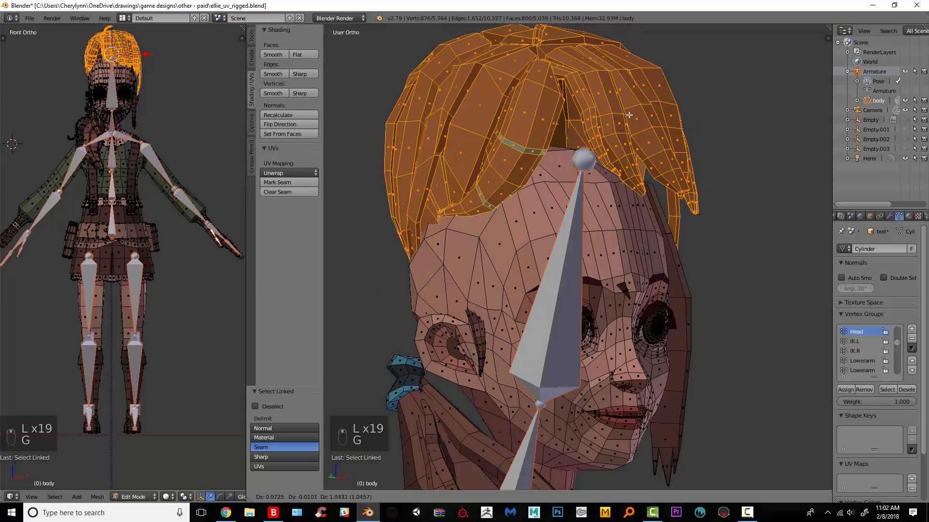
{"action": "left_click", "coordinate": [629, 117]}
{"action": "key", "text": "ctrl+z"}
Add the linked ponytail pieces, their blue hair tie and the loose ponytail strands to the selection.
{"action": "middle_click_drag", "start_coordinate": [623, 297], "coordinate": [518, 344], "text": "shift"}
{"action": "key", "text": "l"}
{"action": "key", "text": "l"}
{"action": "key", "text": "l"}
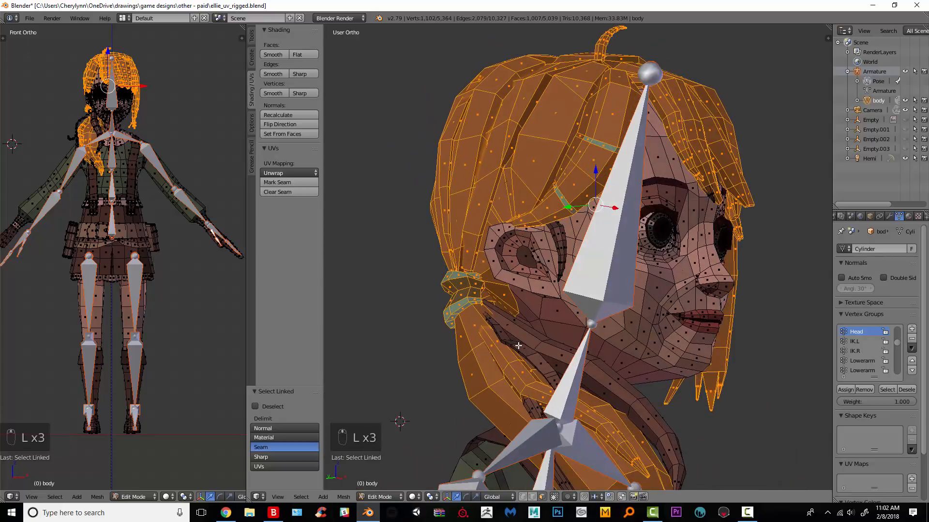
{"action": "key", "text": "l"}
{"action": "key", "text": "l"}
{"action": "key", "text": "l"}
{"action": "key", "text": "l"}
Add the thin linked hair strand in front of the character's right ear to the selection.
{"action": "middle_click_drag", "start_coordinate": [586, 405], "coordinate": [525, 389]}
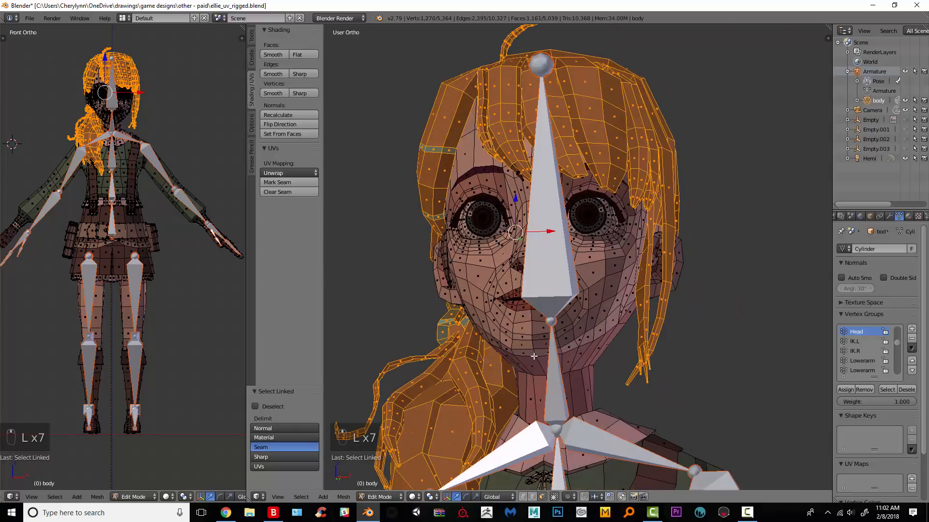
{"action": "scroll", "coordinate": [534, 356], "scroll_direction": "down", "scroll_amount": 2}
{"action": "middle_click_drag", "start_coordinate": [506, 232], "coordinate": [464, 284]}
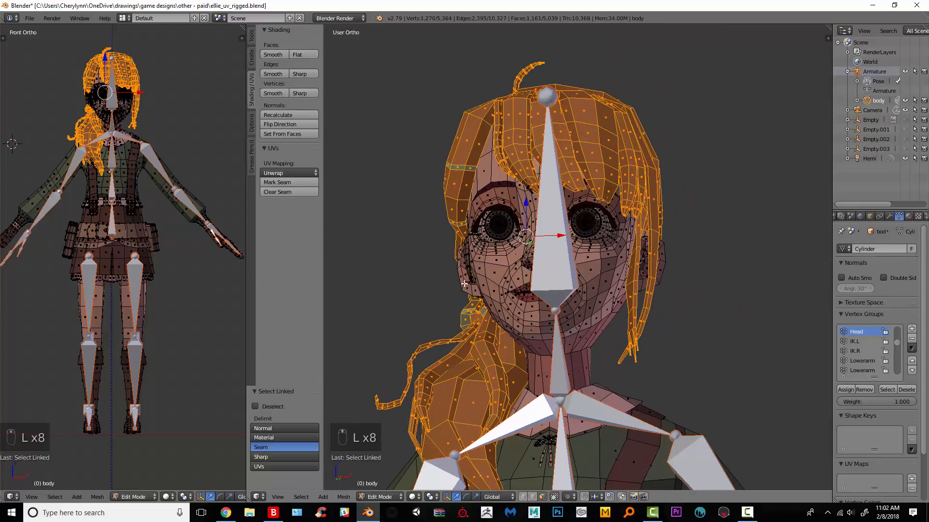
{"action": "key", "text": "l"}
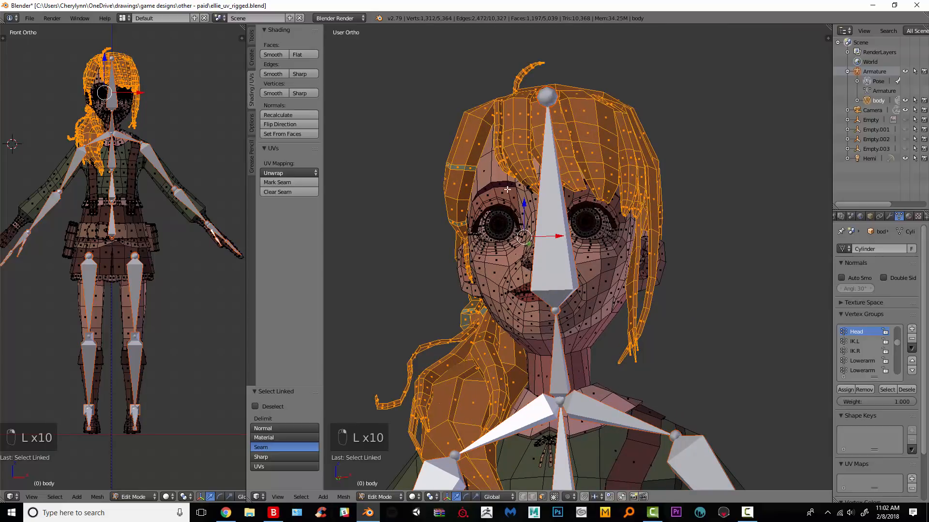
Add the remaining linked hair strands at the bangs and in the ponytail to the selection, undoing the wrong pick.
{"action": "key", "text": "l"}
{"action": "key", "text": "ctrl+z"}
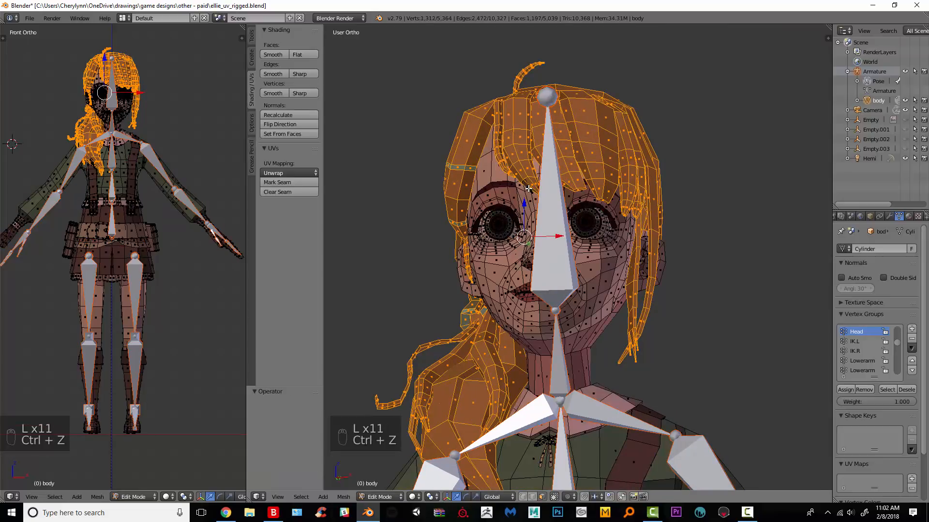
{"action": "key", "text": "l"}
{"action": "key", "text": "l"}
{"action": "key", "text": "KP_1"}
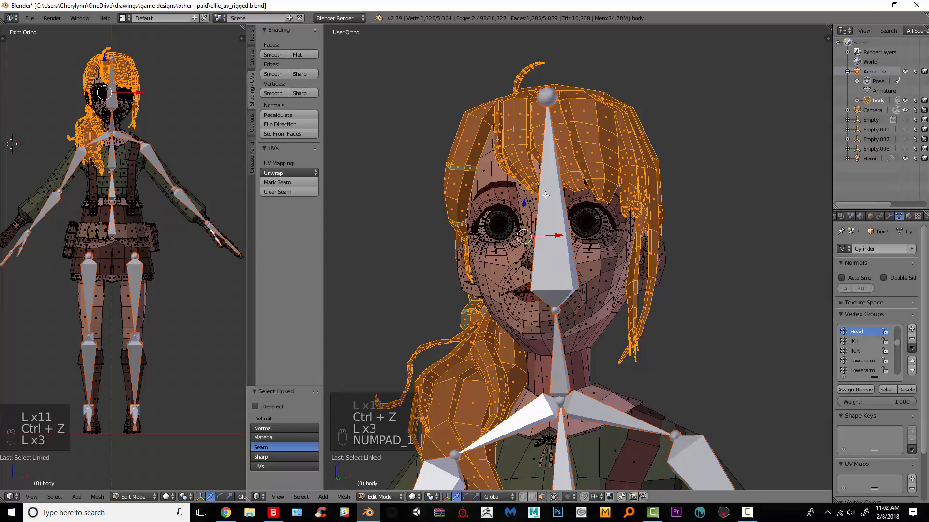
{"action": "middle_click_drag", "start_coordinate": [670, 232], "coordinate": [704, 197]}
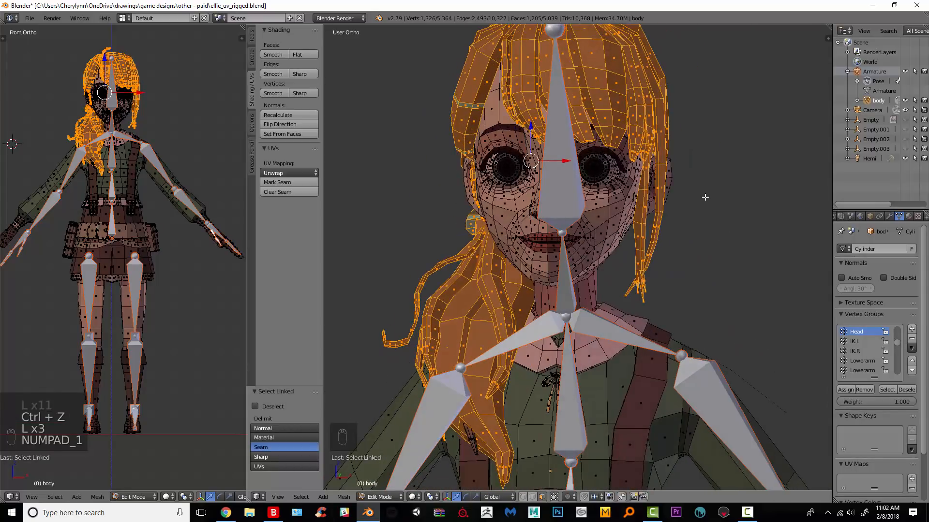
{"action": "key", "text": "l"}
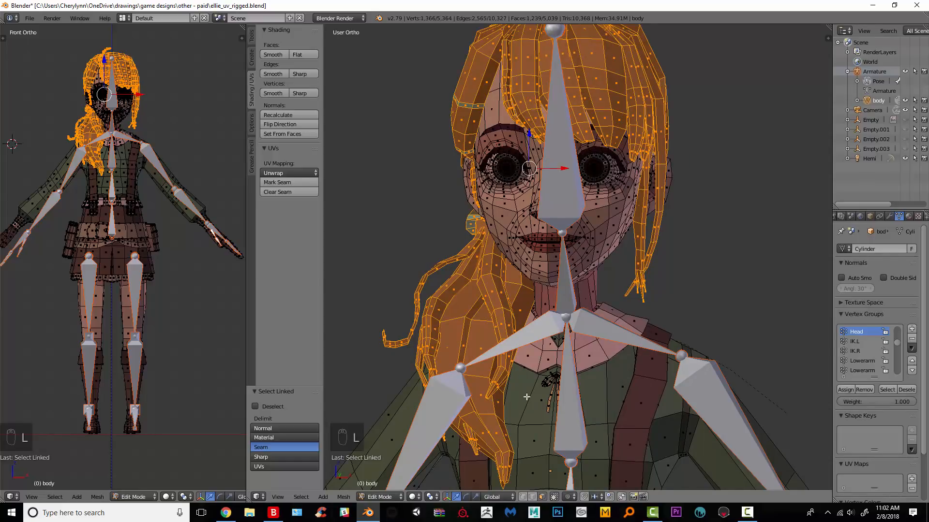
Assign the selected hair to the Head vertex group with a weight of 1.000.
{"action": "key", "text": "KP_1"}
{"action": "scroll", "coordinate": [683, 207], "scroll_direction": "up", "scroll_amount": 4}
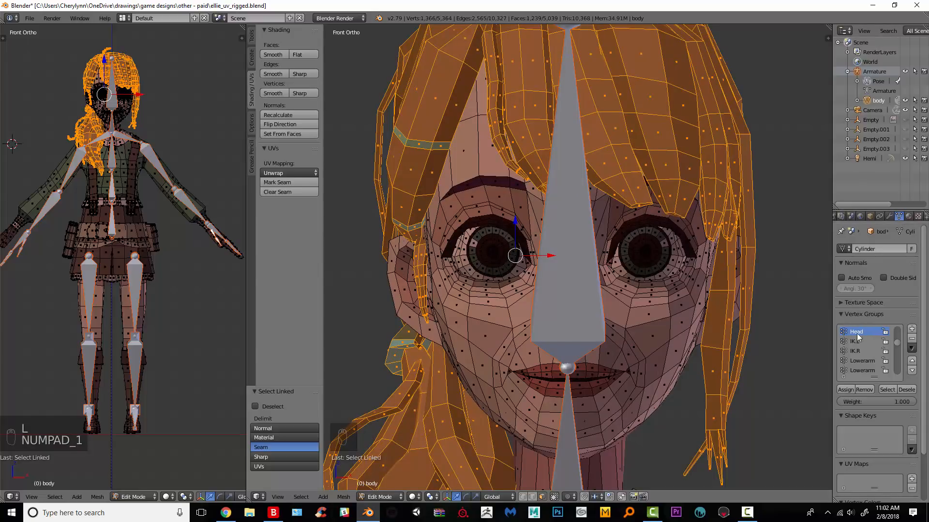
{"action": "left_click", "coordinate": [846, 390]}
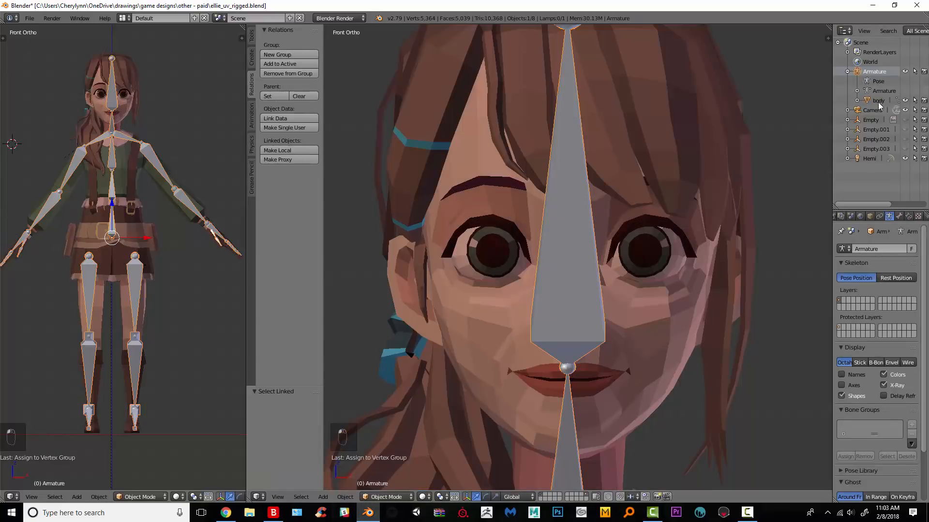
Put the body mesh into Weight Paint mode with the armature in Pose mode, undoing the stray armature rotation.
{"action": "right_click", "coordinate": [518, 412]}
{"action": "left_click", "coordinate": [385, 496]}
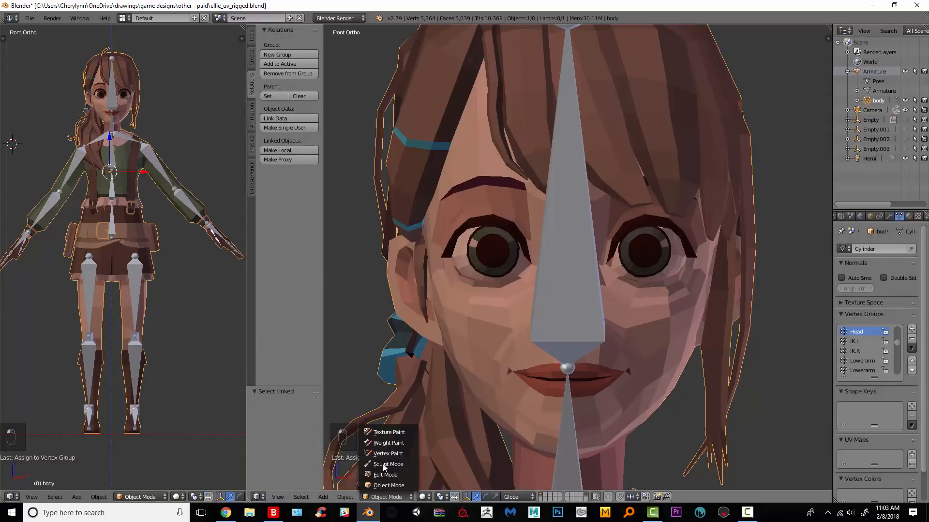
{"action": "left_click", "coordinate": [388, 439]}
{"action": "middle_click_drag", "start_coordinate": [461, 344], "coordinate": [655, 262]}
{"action": "key", "text": "ctrl+z"}
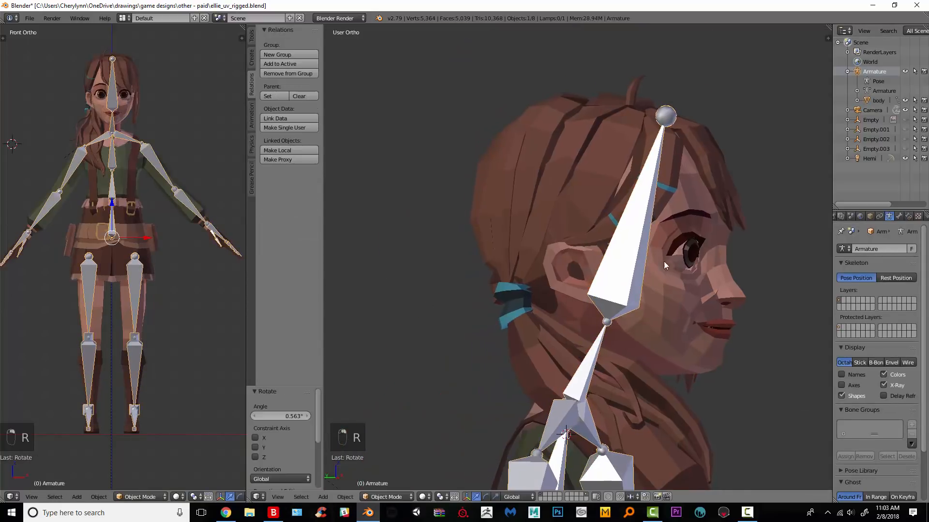
{"action": "left_click", "coordinate": [879, 101]}
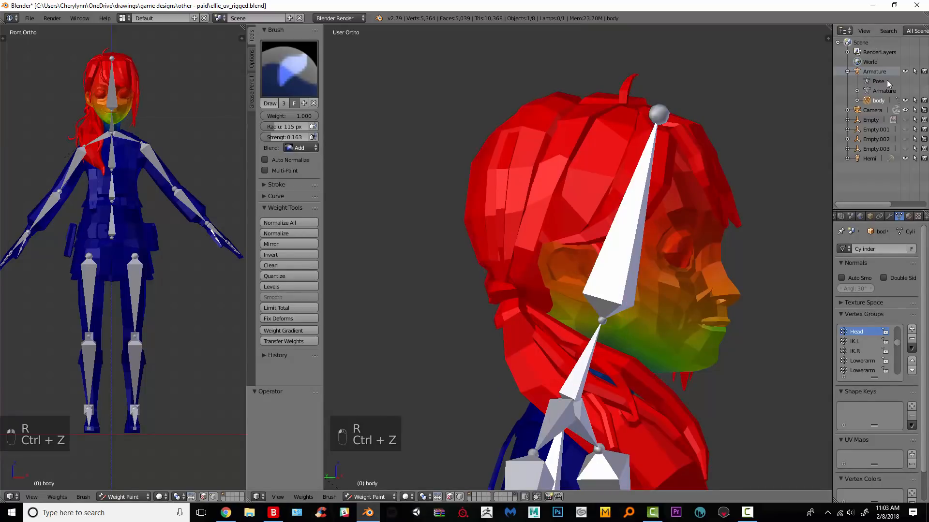
{"action": "left_click", "coordinate": [883, 81]}
{"action": "left_click", "coordinate": [876, 101]}
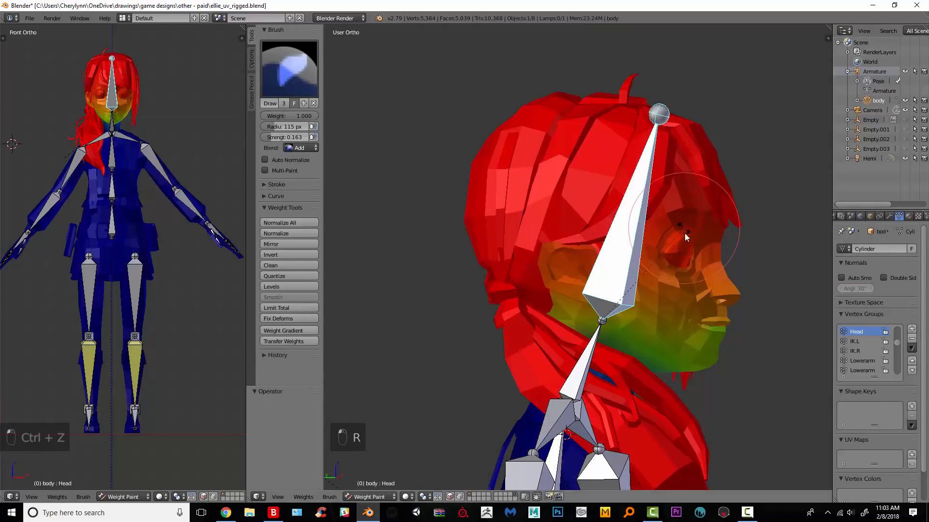
Rotate the head bone backward and forward from both sides to test how the hair follows, undoing each rotation.
{"action": "key", "text": "r"}
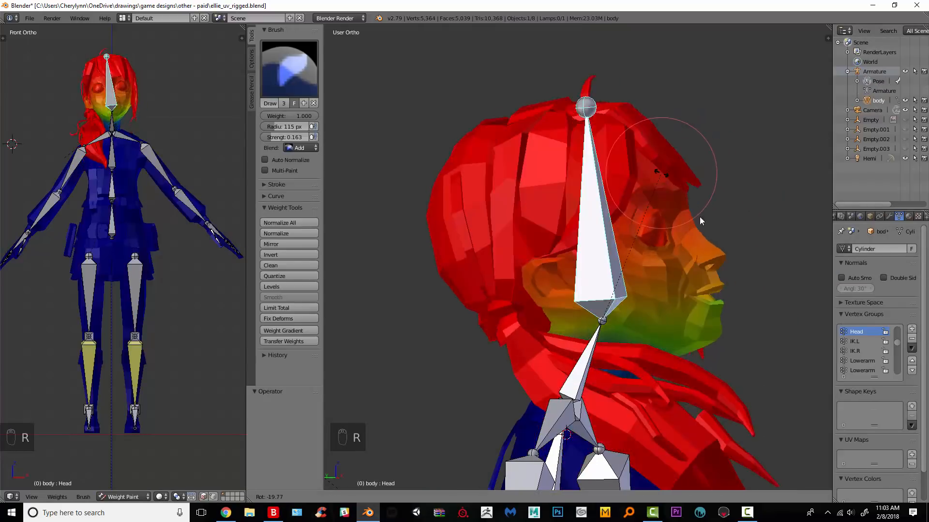
{"action": "key", "text": "ctrl+z"}
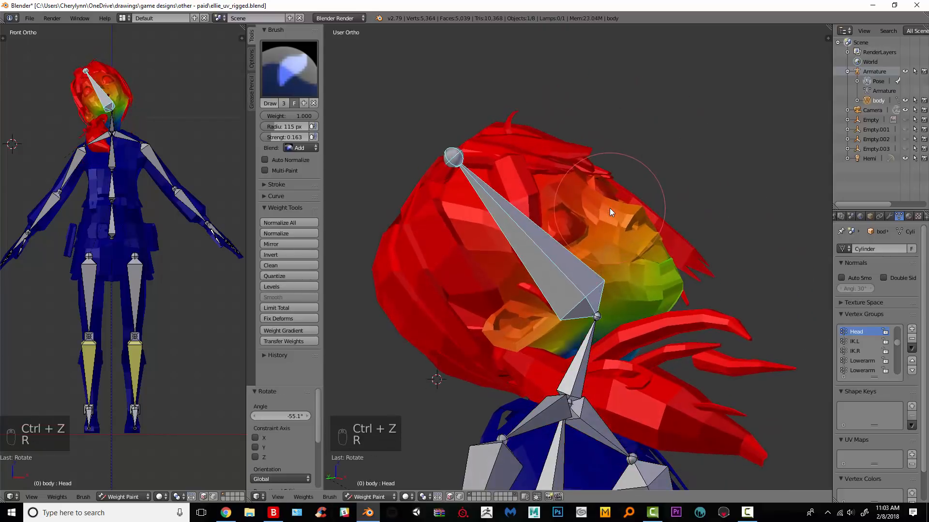
{"action": "key", "text": "ctrl+z"}
{"action": "key", "text": "r"}
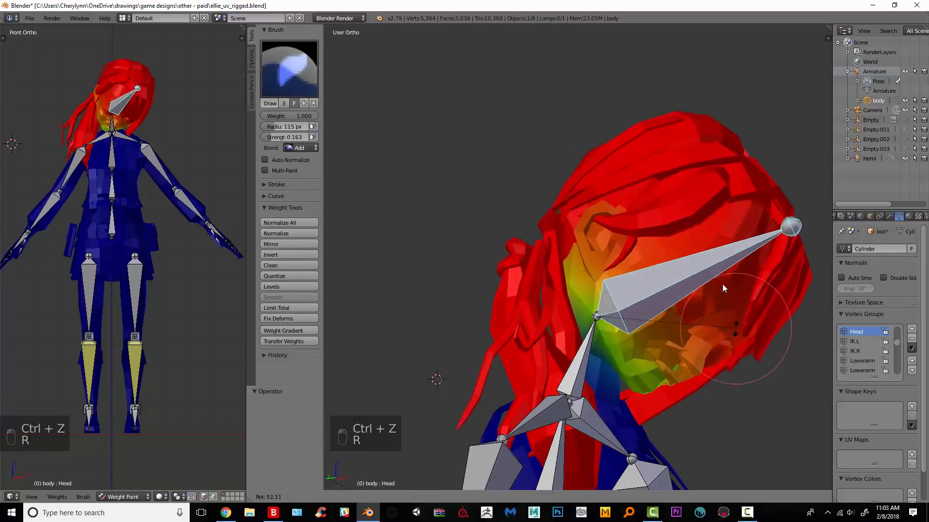
{"action": "left_click", "coordinate": [735, 319]}
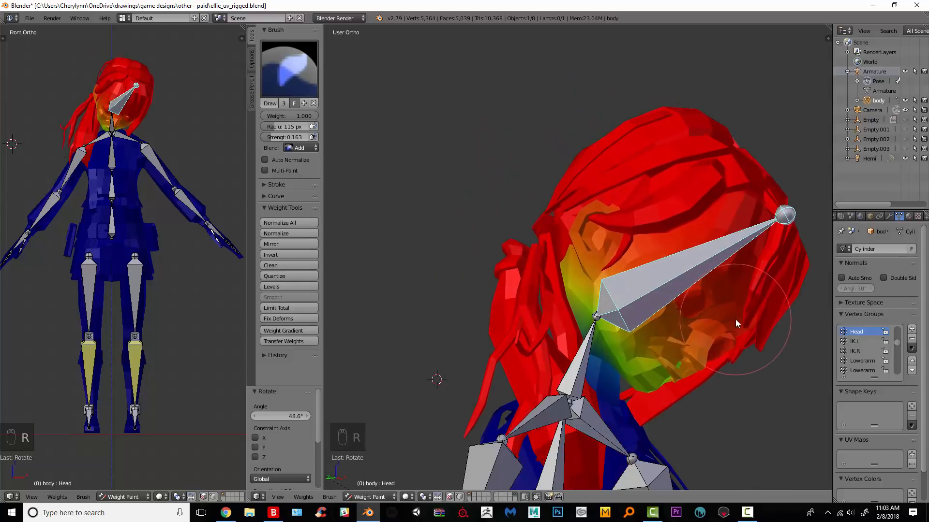
{"action": "key", "text": "ctrl+z"}
{"action": "key", "text": "r"}
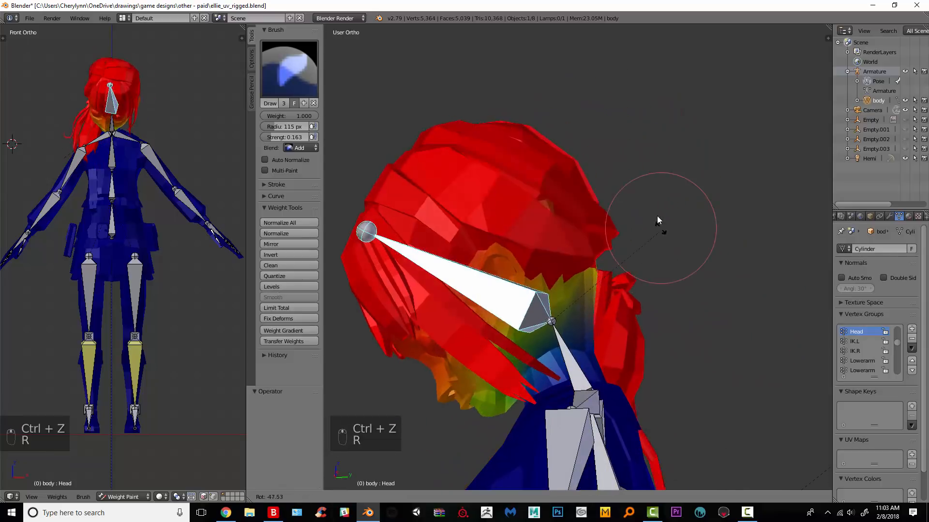
{"action": "key", "text": "ctrl+z"}
{"action": "key", "text": "r"}
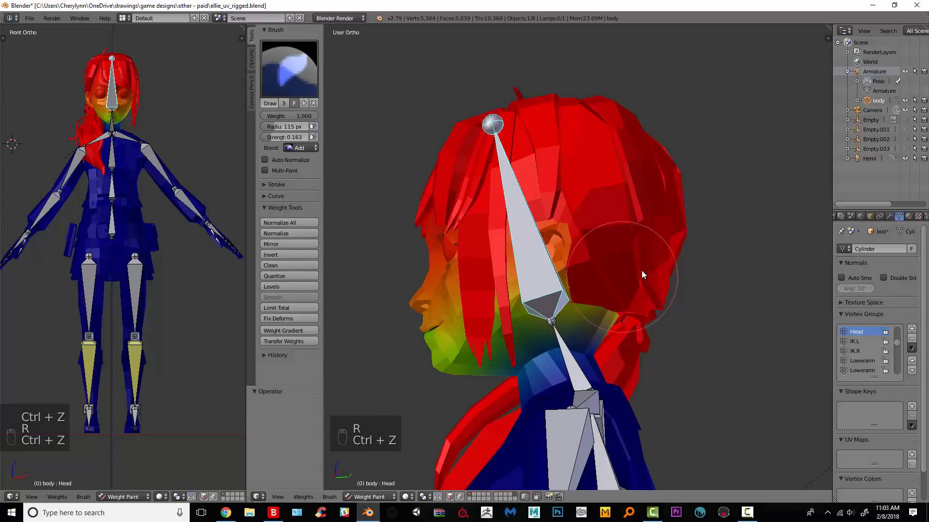
{"action": "key", "text": "ctrl+z"}
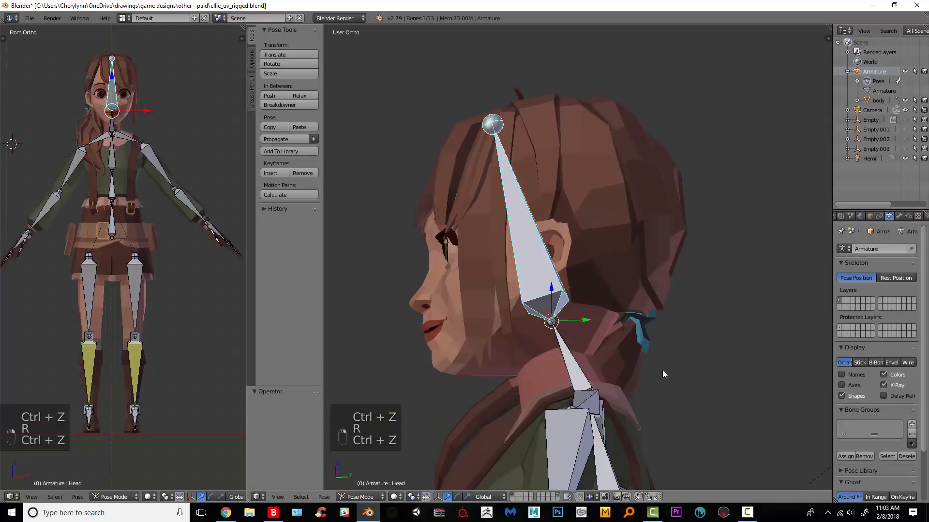
Select the neck bone and display its weights on the body mesh in Weight Paint mode.
{"action": "right_click", "coordinate": [580, 369]}
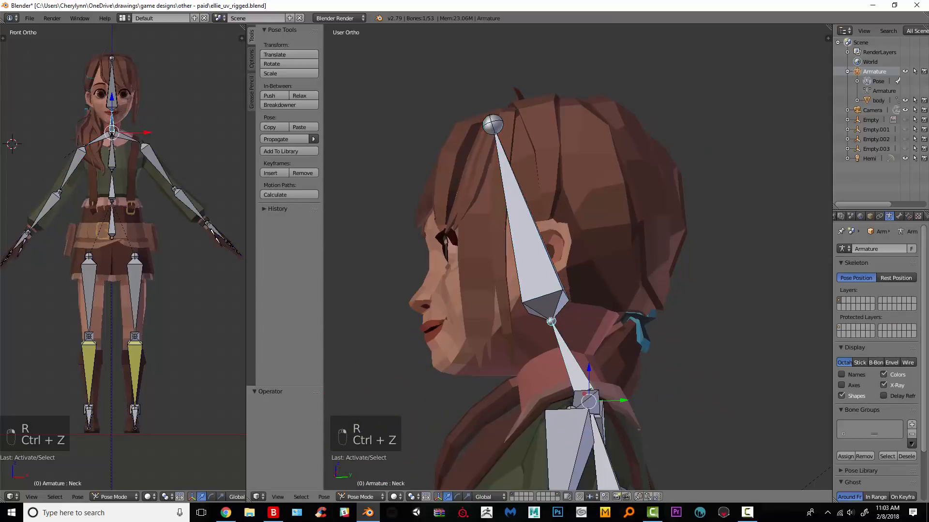
{"action": "left_click", "coordinate": [878, 100]}
{"action": "right_click", "coordinate": [571, 358]}
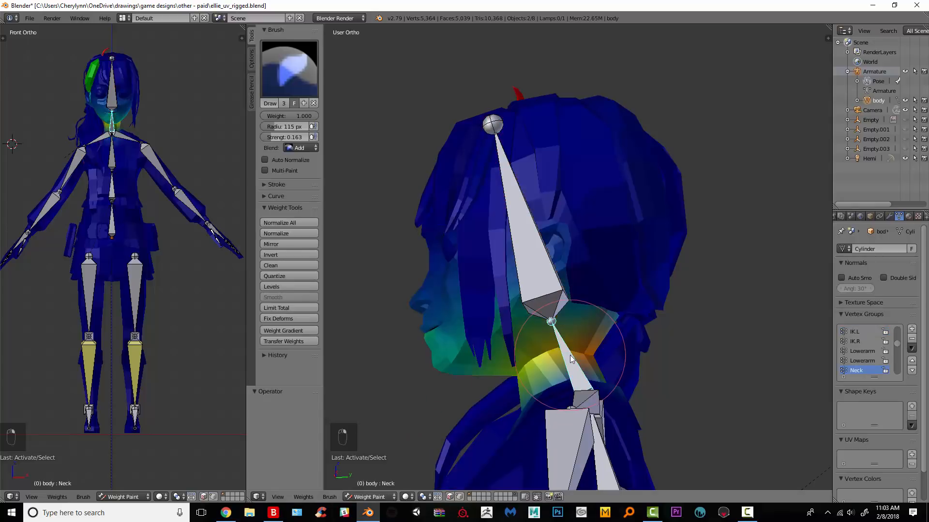
Check the clavicle bones' weights around the hair, and return to the neck bone's weights.
{"action": "middle_click_drag", "start_coordinate": [526, 360], "coordinate": [651, 375]}
{"action": "right_click", "coordinate": [553, 416]}
{"action": "right_click", "coordinate": [586, 420]}
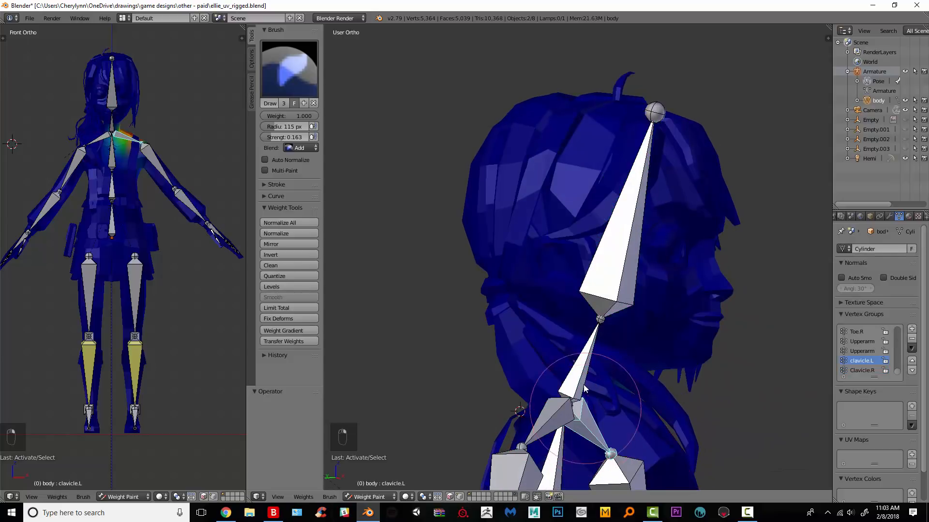
{"action": "right_click", "coordinate": [554, 416]}
{"action": "middle_click_drag", "start_coordinate": [609, 408], "coordinate": [479, 395]}
{"action": "middle_click_drag", "start_coordinate": [535, 382], "coordinate": [586, 363]}
{"action": "right_click", "coordinate": [577, 360]}
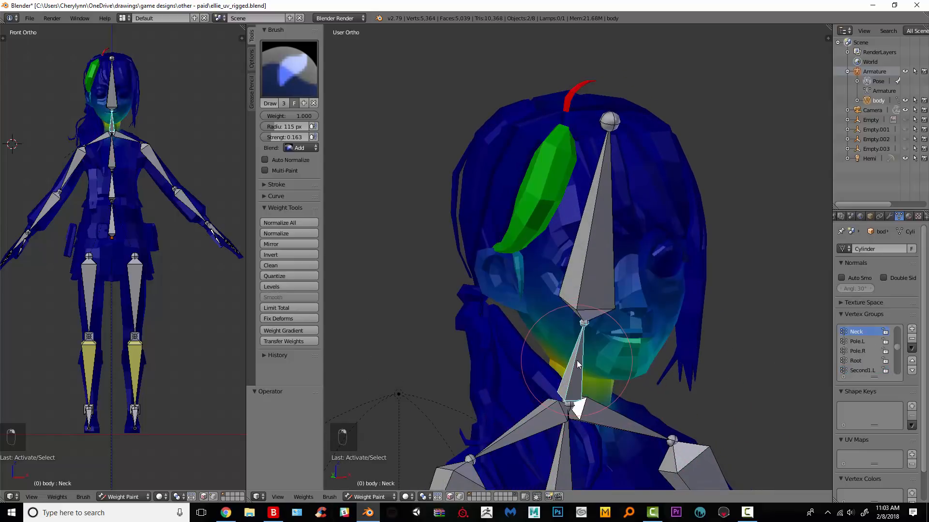
In Edit Mode, clear the selection and select the linked right-side hair, the crown tuft and the strand by the right ear.
{"action": "key", "text": "Tab"}
{"action": "key", "text": "a"}
{"action": "key", "text": "a"}
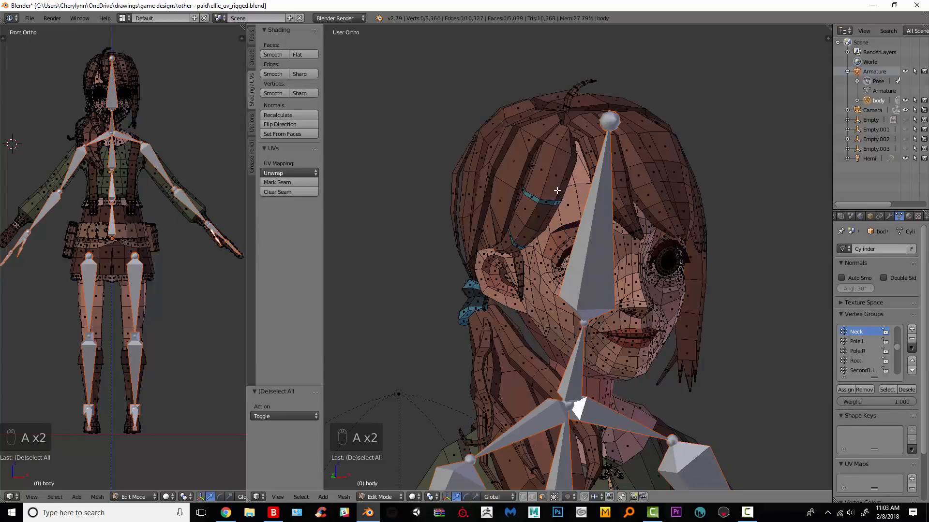
{"action": "key", "text": "l"}
{"action": "key", "text": "l"}
{"action": "key", "text": "l"}
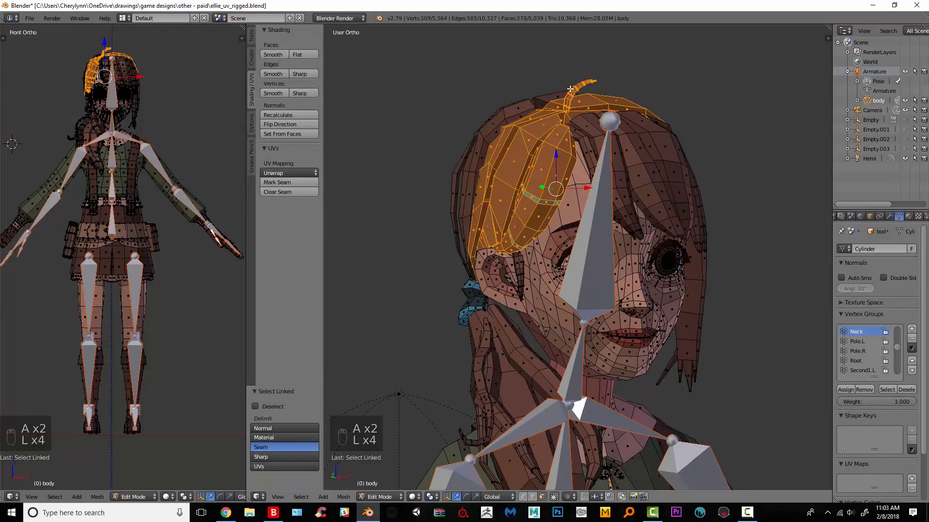
{"action": "key", "text": "l"}
{"action": "key", "text": "l"}
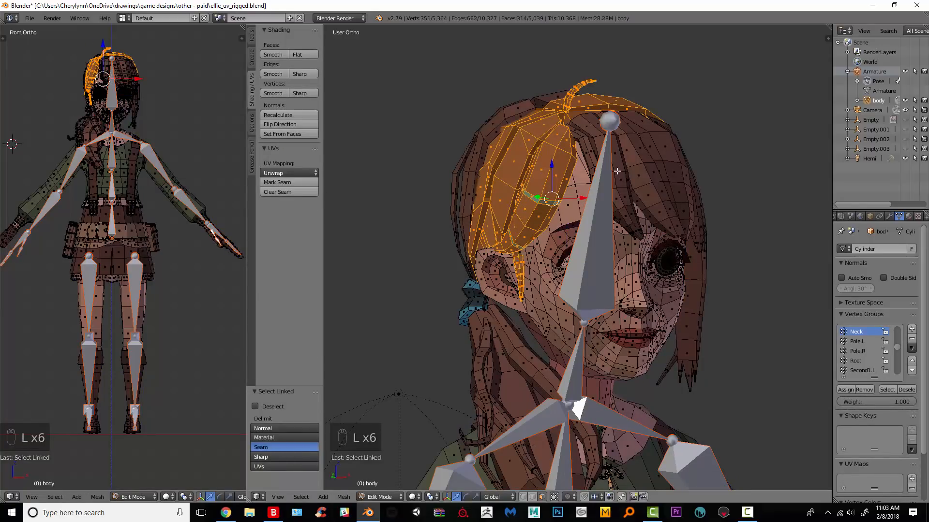
Add the linked bangs pieces across the forehead to the selection.
{"action": "key", "text": "l"}
{"action": "key", "text": "l"}
{"action": "key", "text": "l"}
{"action": "key", "text": "l"}
{"action": "key", "text": "l"}
{"action": "key", "text": "l"}
{"action": "key", "text": "l"}
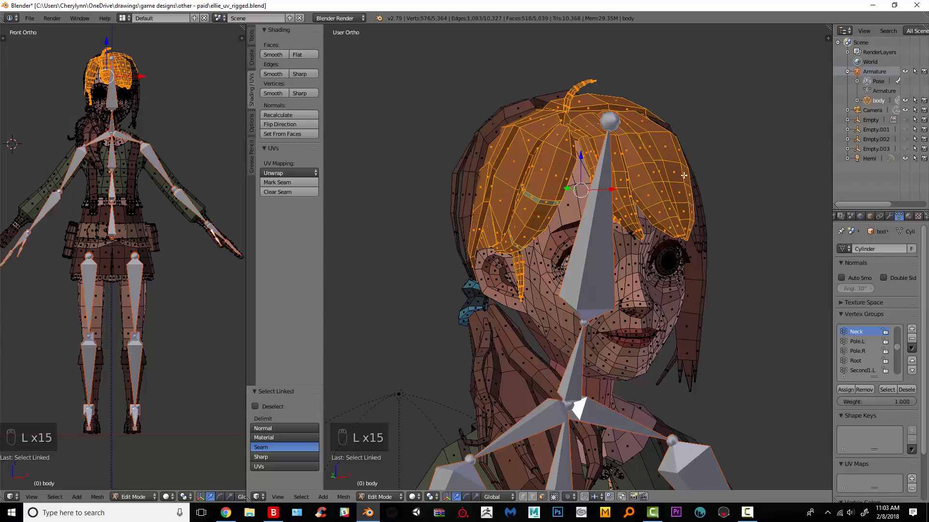
Add the linked hair locks hanging along the character's left cheek to the selection.
{"action": "key", "text": "l"}
{"action": "key", "text": "l"}
{"action": "key", "text": "l"}
{"action": "key", "text": "l"}
{"action": "key", "text": "l"}
{"action": "key", "text": "l"}
{"action": "key", "text": "l"}
{"action": "key", "text": "l"}
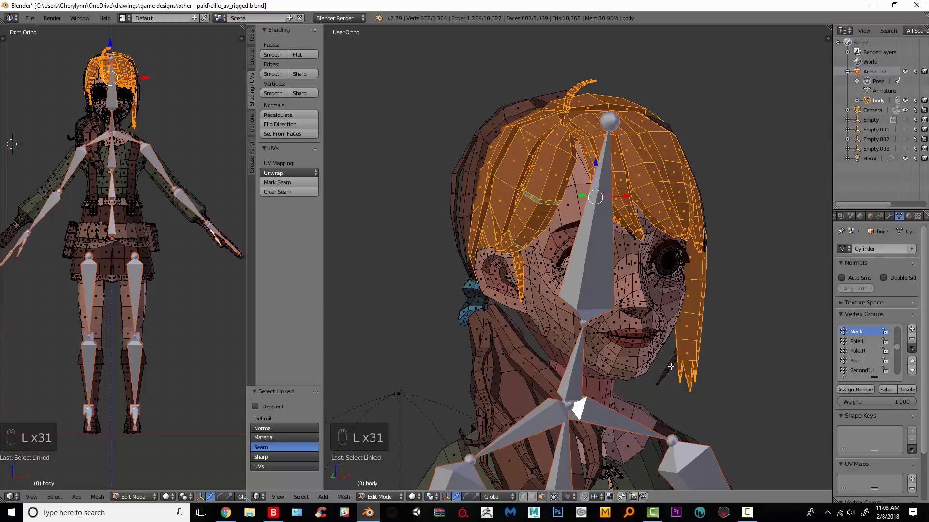
Add the thin strand behind the left cheek locks and the linked hair pieces behind the right ear to the selection.
{"action": "key", "text": "l"}
{"action": "key", "text": "l"}
{"action": "key", "text": "l"}
{"action": "key", "text": "l"}
{"action": "key", "text": "l"}
{"action": "key", "text": "l"}
{"action": "key", "text": "l"}
{"action": "key", "text": "l"}
{"action": "key", "text": "l"}
{"action": "key", "text": "l"}
{"action": "key", "text": "l"}
{"action": "key", "text": "l"}
{"action": "key", "text": "l"}
{"action": "key", "text": "l"}
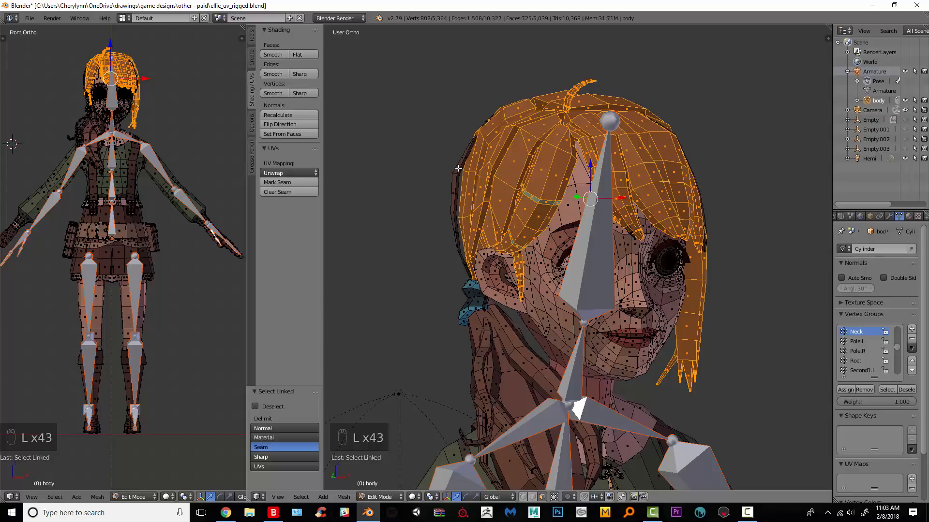
Add the outermost back hair strands, the blue hair tie and the upper linked ponytail pieces to the selection.
{"action": "key", "text": "l"}
{"action": "key", "text": "l"}
{"action": "key", "text": "l"}
{"action": "key", "text": "l"}
{"action": "key", "text": "l"}
{"action": "key", "text": "l"}
{"action": "key", "text": "l"}
{"action": "key", "text": "l"}
{"action": "key", "text": "l"}
{"action": "key", "text": "l"}
{"action": "key", "text": "l"}
{"action": "key", "text": "l"}
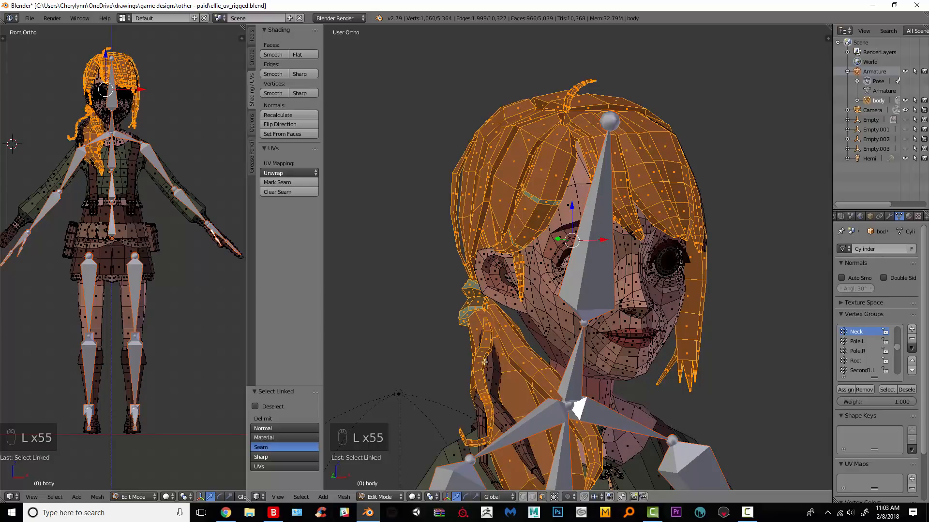
Add the remaining linked ponytail pieces over the character's right shoulder to the selection.
{"action": "middle_click_drag", "start_coordinate": [486, 368], "coordinate": [525, 468]}
{"action": "key", "text": "l"}
{"action": "key", "text": "l"}
{"action": "key", "text": "l"}
{"action": "key", "text": "l"}
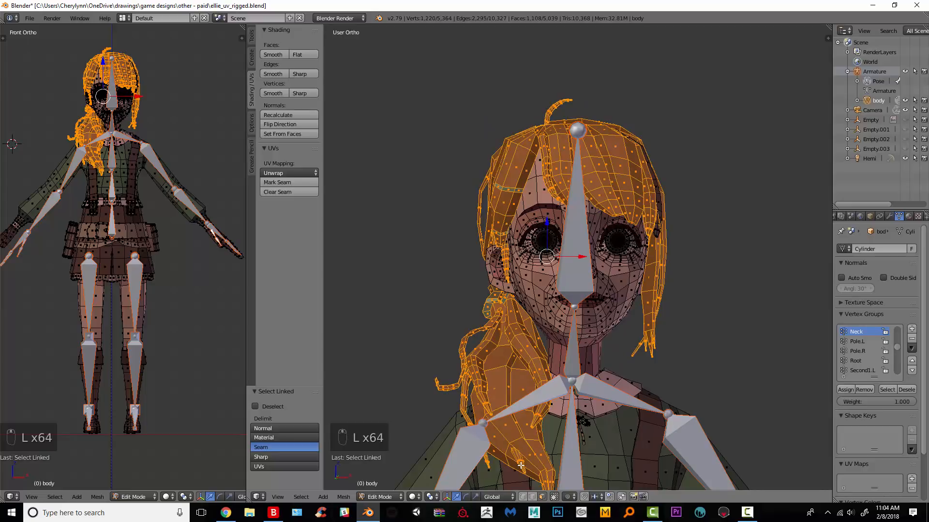
Remove all the selected hair, including the last missed piece, from the Neck vertex group, and make clavicle.L the active group.
{"action": "scroll", "coordinate": [539, 367], "scroll_direction": "up", "scroll_amount": 4}
{"action": "key", "text": "l"}
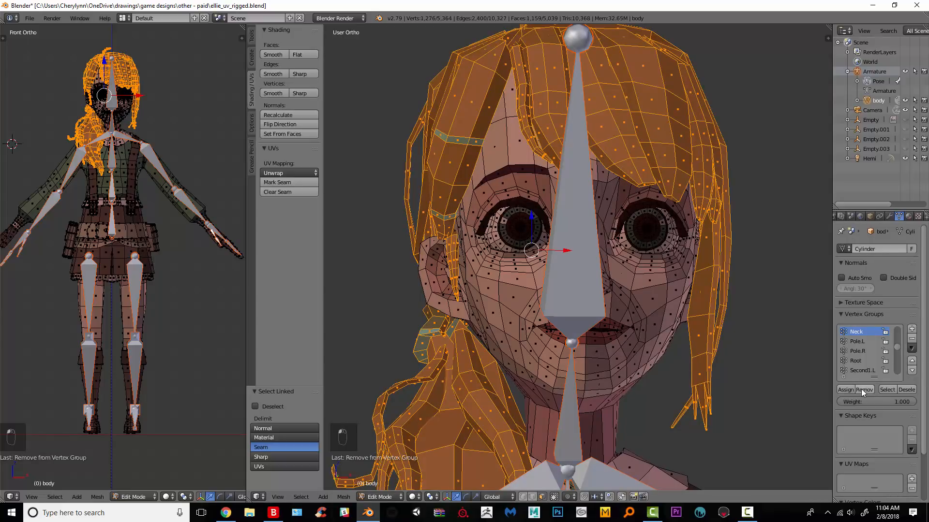
{"action": "scroll", "coordinate": [764, 368], "scroll_direction": "down", "scroll_amount": 1}
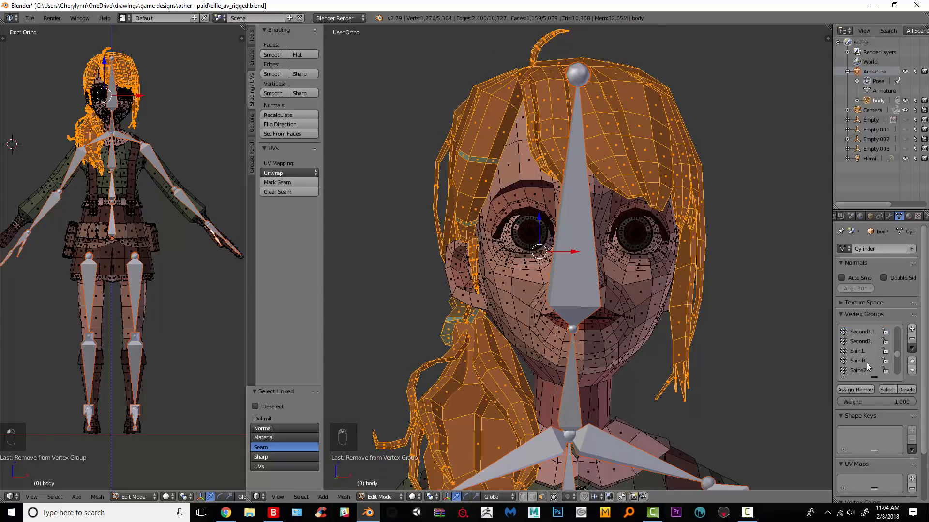
{"action": "scroll", "coordinate": [866, 362], "scroll_direction": "down", "scroll_amount": 5}
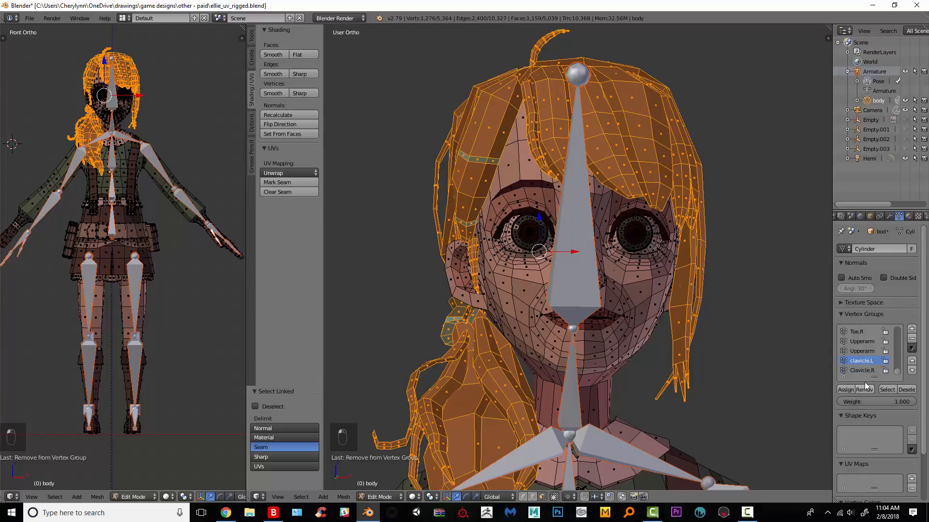
Select the head bone in Pose mode, and switch the body mesh back to Weight Paint mode.
{"action": "left_click", "coordinate": [879, 82]}
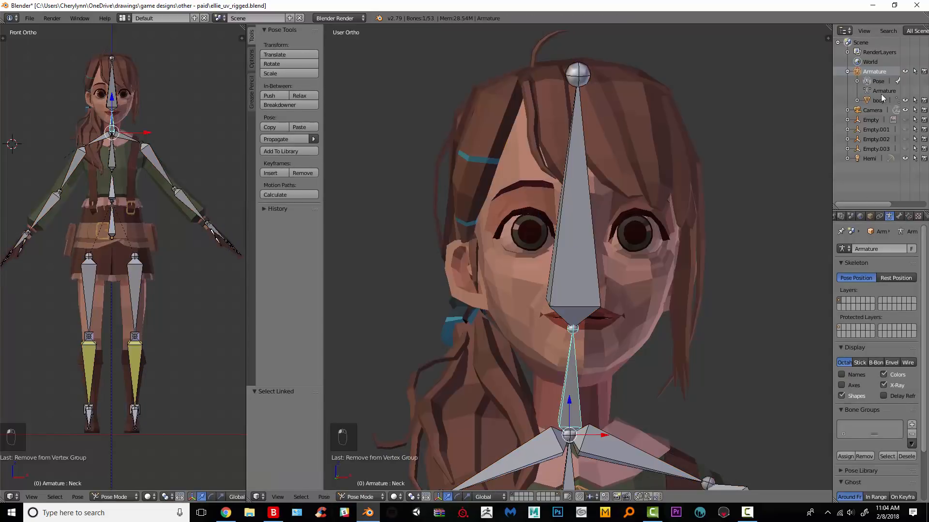
{"action": "right_click", "coordinate": [578, 249]}
{"action": "left_click", "coordinate": [874, 99]}
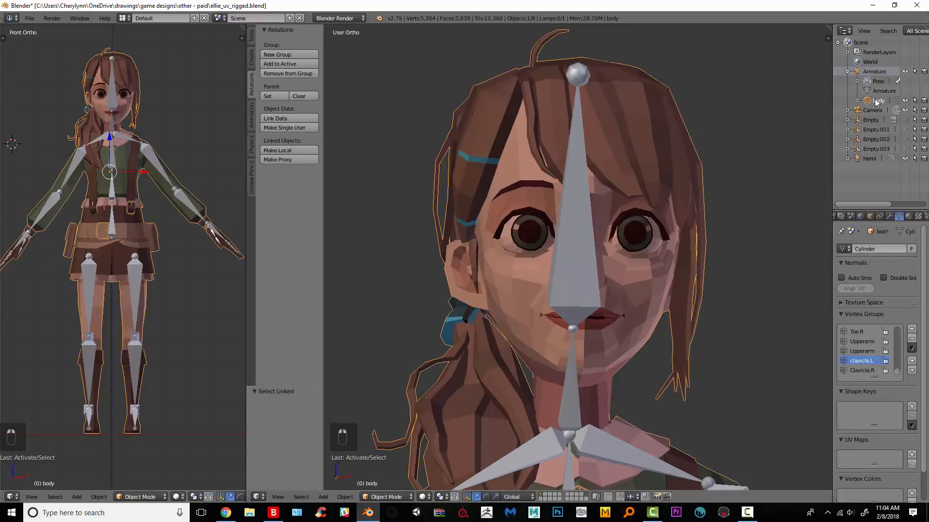
{"action": "left_click", "coordinate": [390, 498]}
{"action": "left_click", "coordinate": [391, 441]}
{"action": "middle_click_drag", "start_coordinate": [532, 278], "coordinate": [798, 53]}
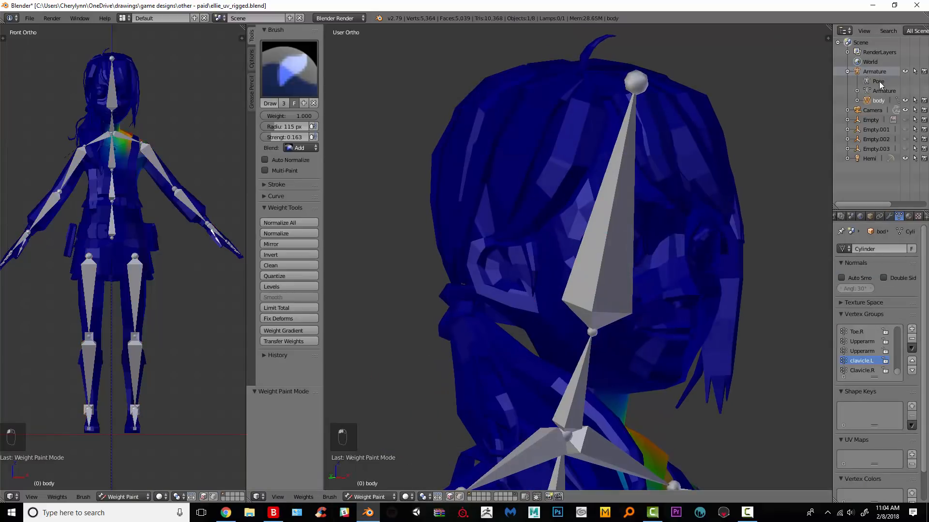
Put the armature in Pose mode with the body mesh in Weight Paint mode, and select the head bone.
{"action": "left_click", "coordinate": [878, 81]}
{"action": "left_click", "coordinate": [876, 99]}
{"action": "middle_click_drag", "start_coordinate": [672, 242], "coordinate": [666, 135], "text": "shift"}
{"action": "scroll", "coordinate": [667, 201], "scroll_direction": "down", "scroll_amount": 2}
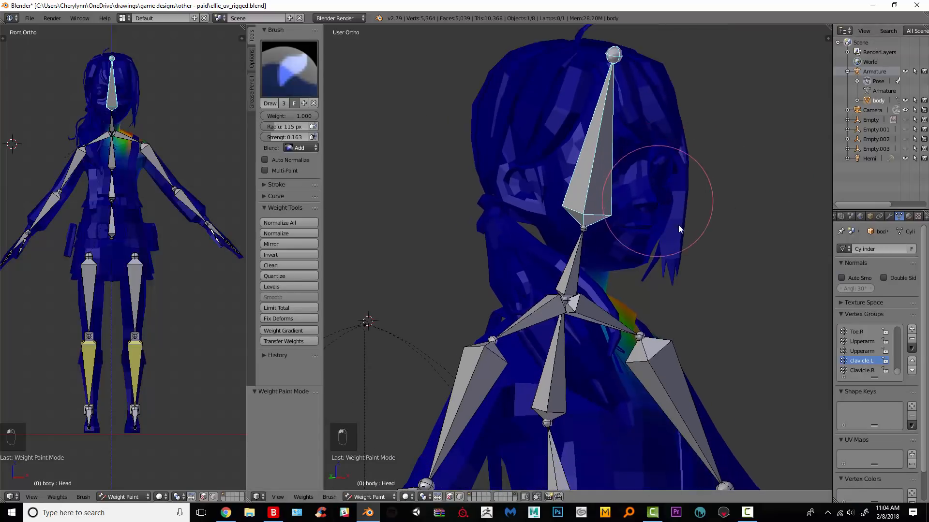
{"action": "middle_click_drag", "start_coordinate": [678, 224], "coordinate": [613, 182]}
{"action": "right_click", "coordinate": [612, 182]}
Test the head weights by rotating the head bone freely and by -18.2° about the X axis, and clear its rotation.
{"action": "key", "text": "r"}
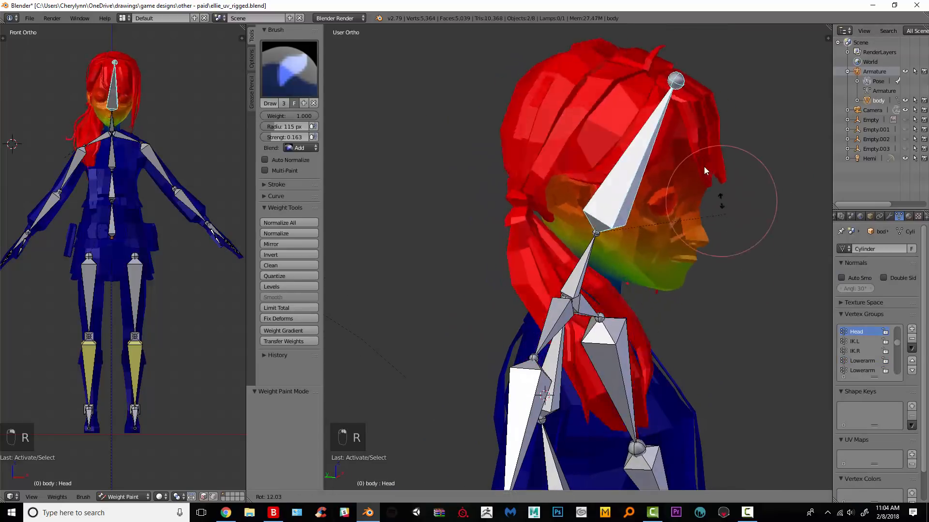
{"action": "left_click", "coordinate": [759, 251]}
{"action": "key", "text": "ctrl+z"}
{"action": "middle_click_drag", "start_coordinate": [758, 251], "coordinate": [542, 248]}
{"action": "key", "text": "r"}
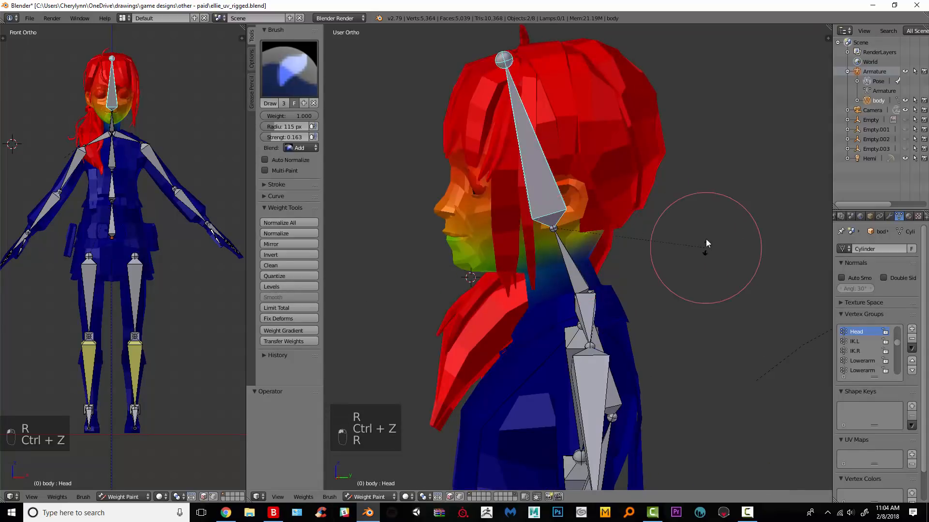
{"action": "key", "text": "x"}
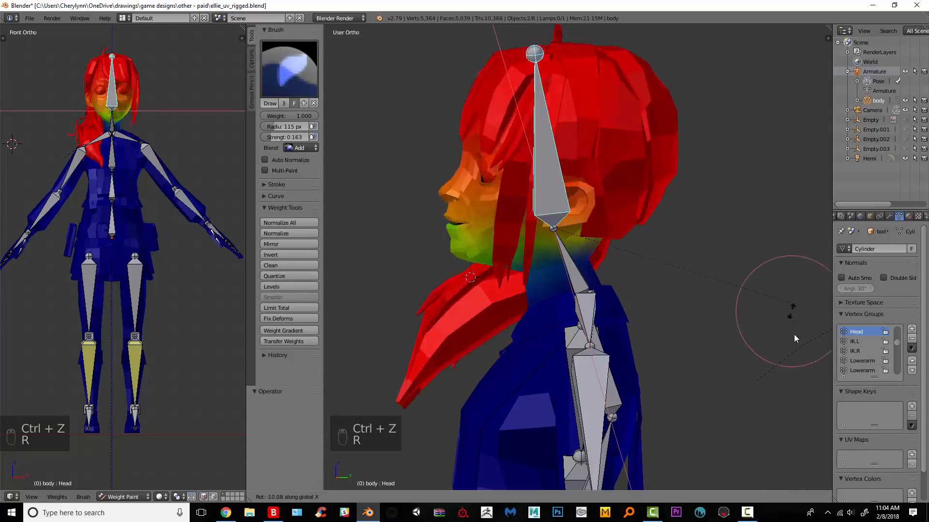
{"action": "left_click", "coordinate": [686, 295]}
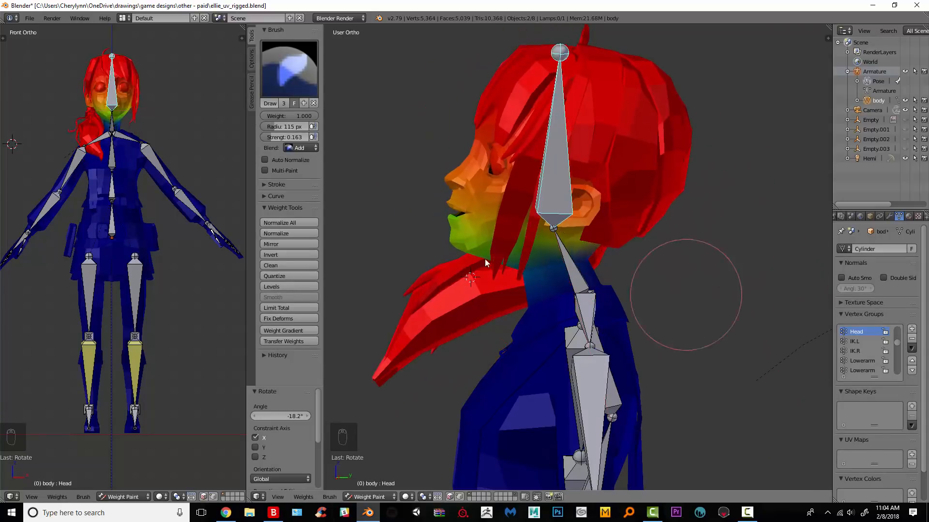
{"action": "middle_click_drag", "start_coordinate": [485, 260], "coordinate": [761, 263]}
{"action": "key", "text": "r"}
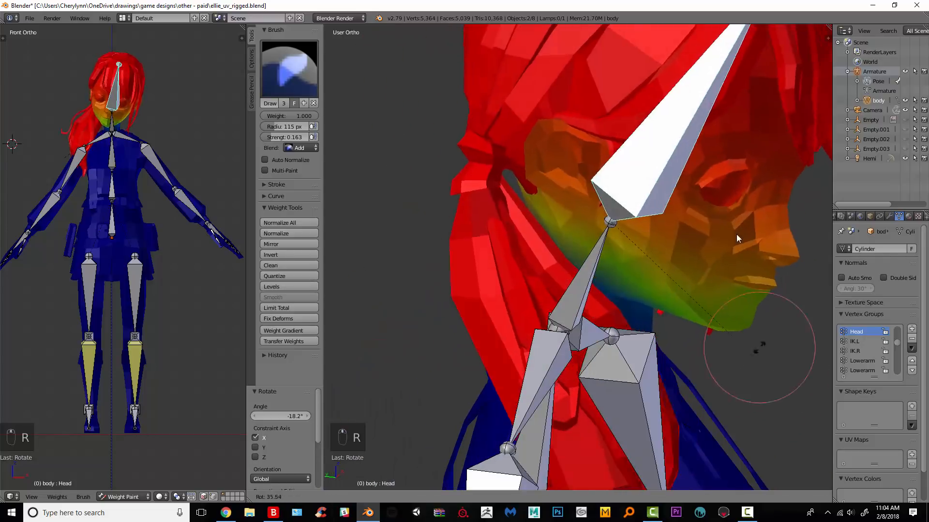
{"action": "left_click", "coordinate": [727, 178]}
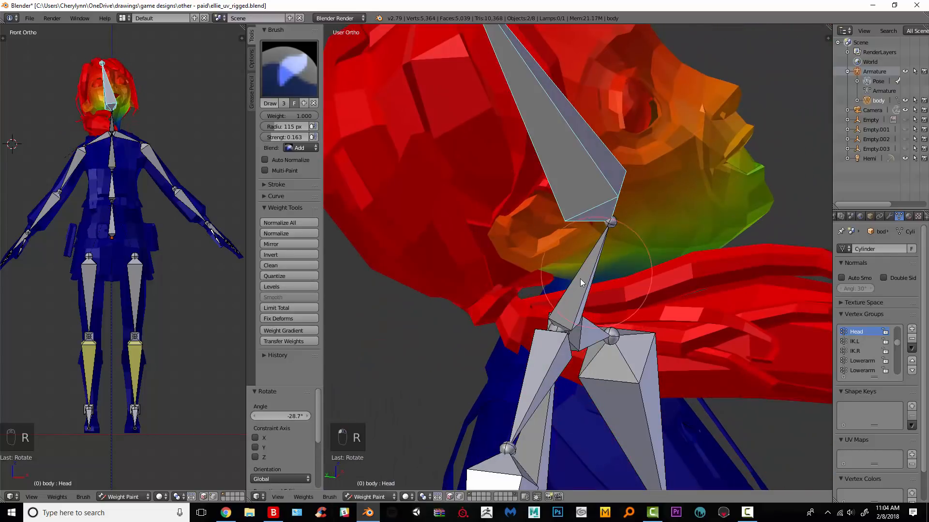
{"action": "key", "text": "alt+r"}
Select the Neck bone and paint away its weight on the left side of the face with a Subtract brush and Auto Normalize on.
{"action": "right_click", "coordinate": [571, 297]}
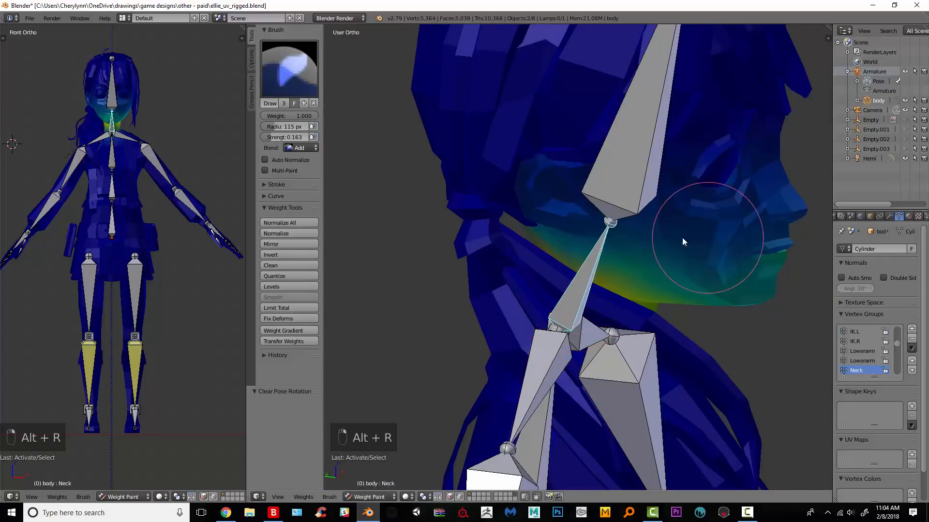
{"action": "middle_click_drag", "start_coordinate": [682, 237], "coordinate": [339, 167]}
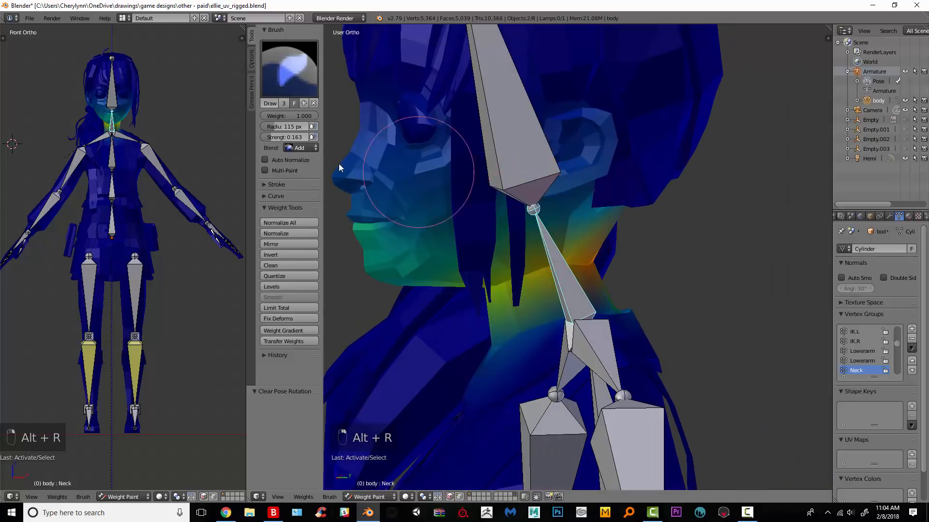
{"action": "left_click", "coordinate": [300, 147]}
{"action": "left_click", "coordinate": [318, 116]}
{"action": "middle_click_drag", "start_coordinate": [435, 155], "coordinate": [468, 231]}
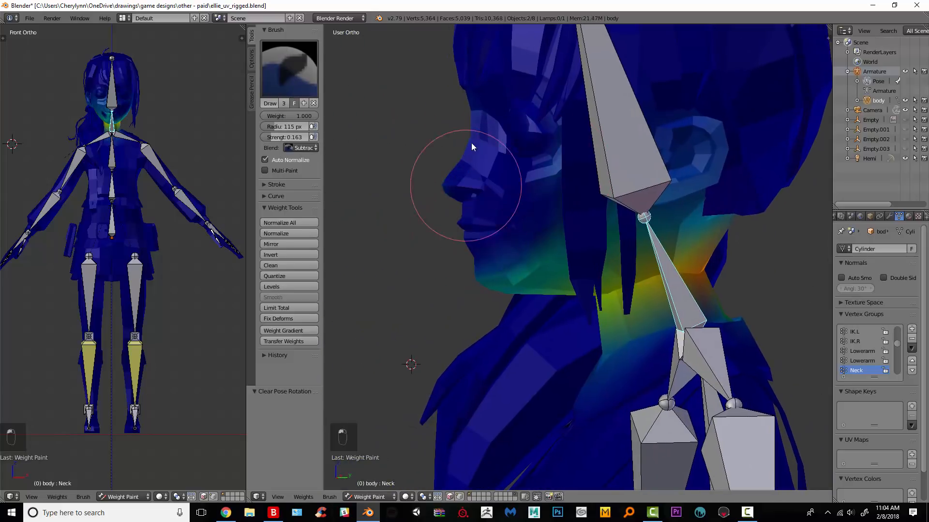
{"action": "left_click_drag", "start_coordinate": [437, 248], "coordinate": [490, 250]}
{"action": "mouse_move", "coordinate": [537, 237]}
{"action": "left_mouse_down"}
{"action": "mouse_move", "coordinate": [674, 182]}
{"action": "mouse_move", "coordinate": [707, 179]}
{"action": "mouse_move", "coordinate": [676, 178]}
{"action": "mouse_move", "coordinate": [712, 203]}
{"action": "left_mouse_up"}
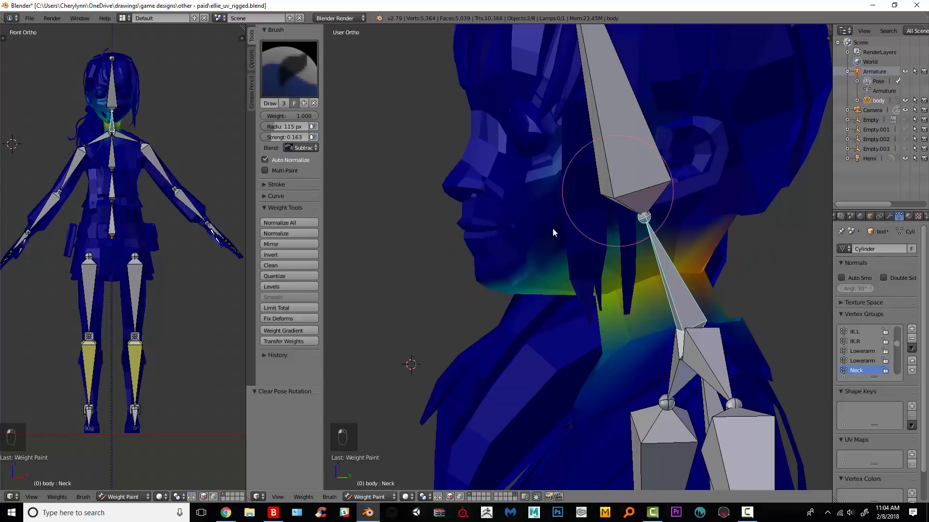
Select the head bone, set the brush blend to Add and turn off Auto Normalize.
{"action": "right_click", "coordinate": [607, 169]}
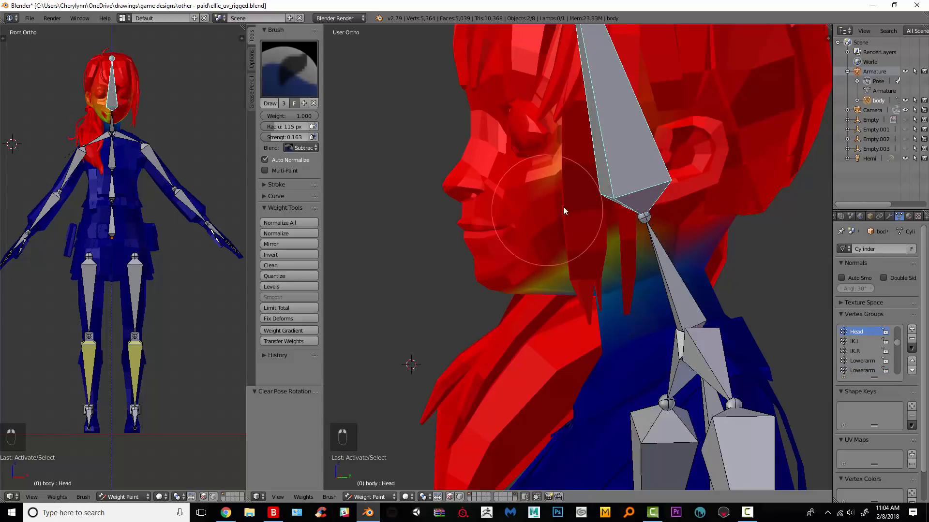
{"action": "left_click", "coordinate": [306, 147]}
{"action": "left_click", "coordinate": [315, 127]}
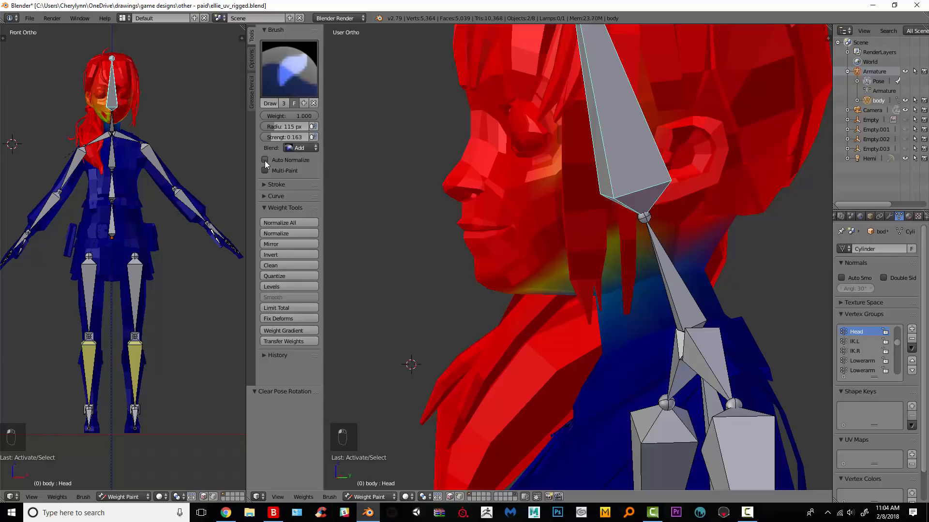
In Edit mode, box-select all vertices of the head in front wireframe view and assign them to the Head vertex group at weight 1.000.
{"action": "key", "text": "KP_1"}
{"action": "key", "text": "KP_1"}
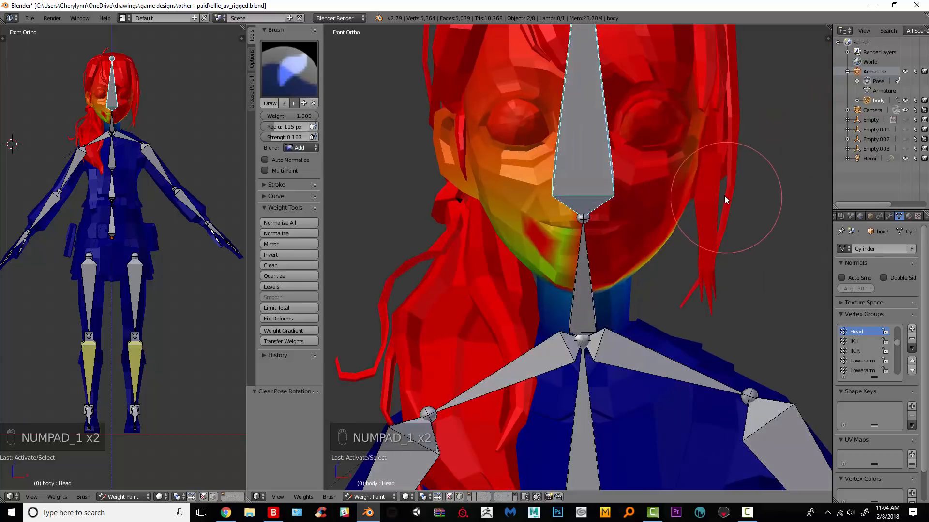
{"action": "key", "text": "Tab"}
{"action": "scroll", "coordinate": [685, 219], "scroll_direction": "down", "scroll_amount": 2}
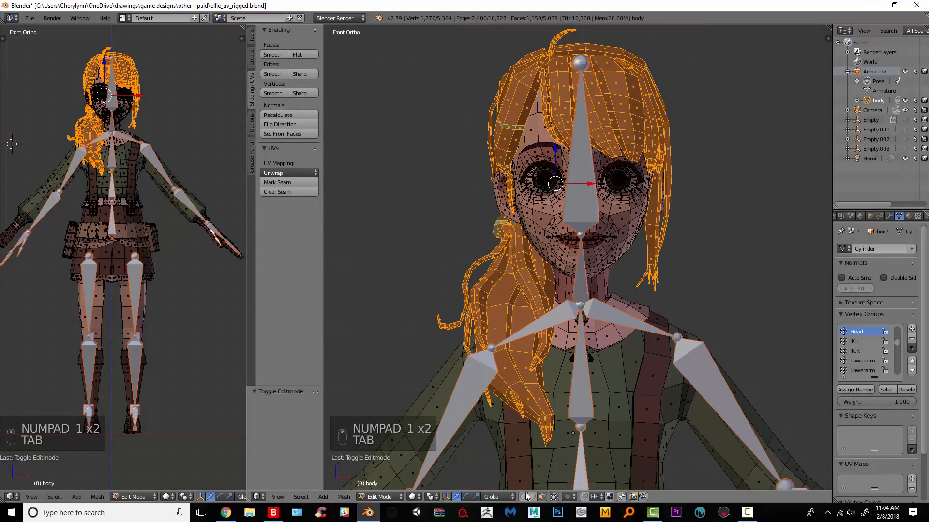
{"action": "key", "text": "z"}
{"action": "key", "text": "a"}
{"action": "key", "text": "b"}
{"action": "left_click_drag", "start_coordinate": [710, 277], "coordinate": [447, 46]}
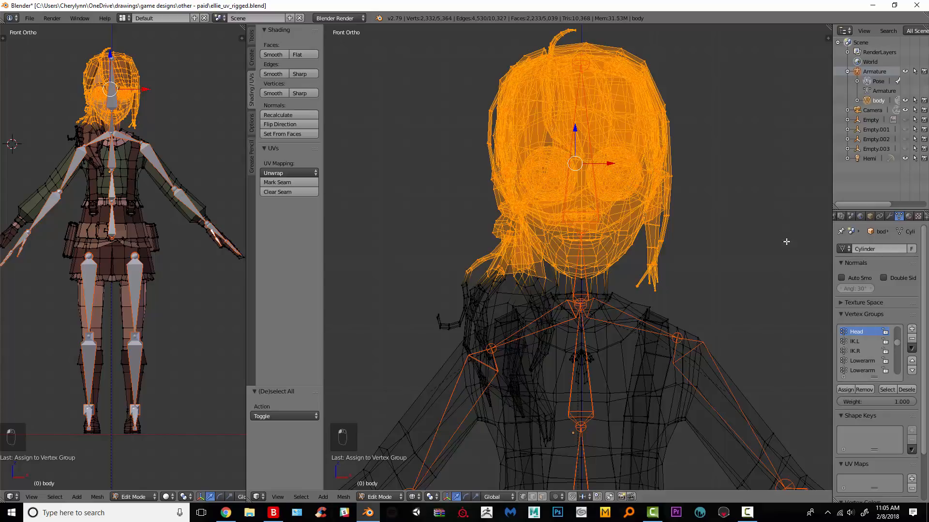
Return the armature to Pose mode and the body mesh to Weight Paint mode, and restore solid shading.
{"action": "left_click", "coordinate": [878, 82]}
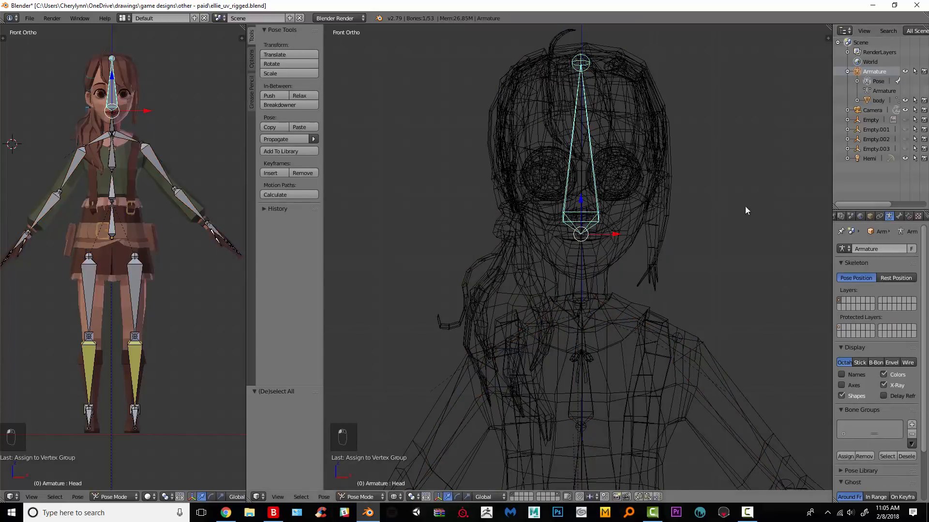
{"action": "middle_click_drag", "start_coordinate": [745, 207], "coordinate": [556, 395]}
{"action": "left_click", "coordinate": [876, 101]}
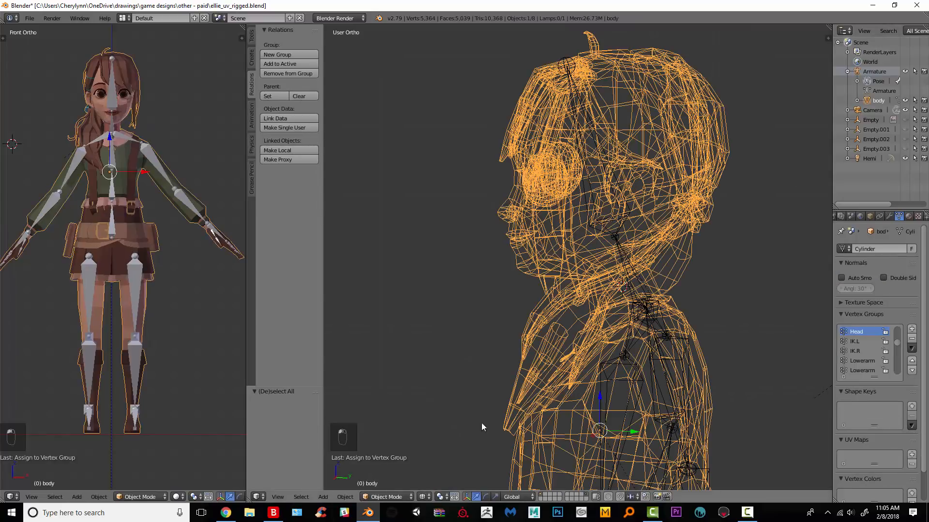
{"action": "left_click", "coordinate": [395, 497]}
{"action": "left_click", "coordinate": [395, 442]}
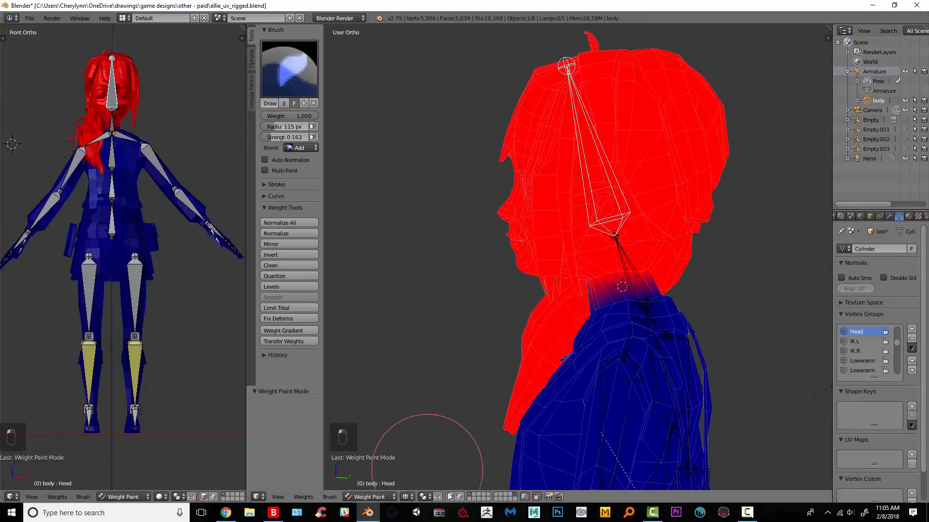
{"action": "left_click", "coordinate": [406, 497]}
{"action": "left_click", "coordinate": [419, 464]}
Select the Neck bone and paint away its remaining weight on the left cheek, jaw and ear with the Subtract brush.
{"action": "scroll", "coordinate": [518, 340], "scroll_direction": "up", "scroll_amount": 3}
{"action": "right_click", "coordinate": [632, 269]}
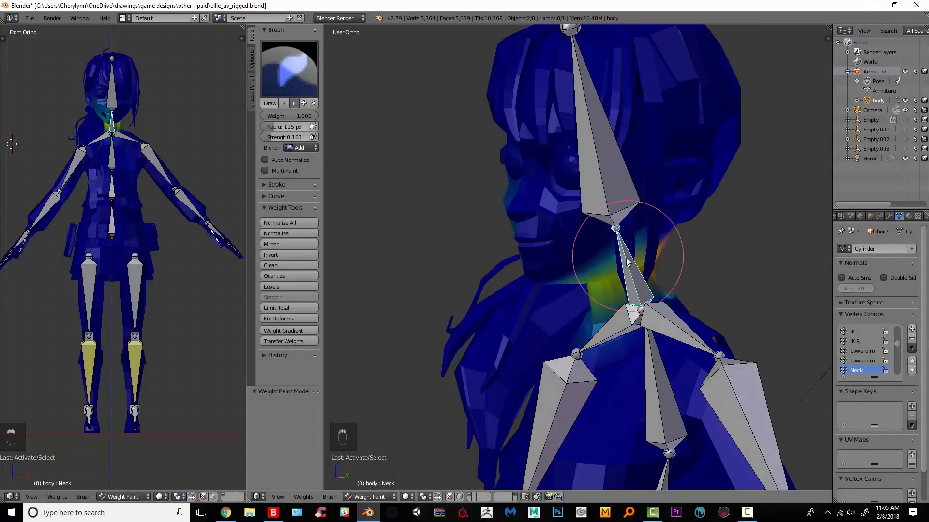
{"action": "left_click", "coordinate": [304, 148]}
{"action": "left_click", "coordinate": [305, 115]}
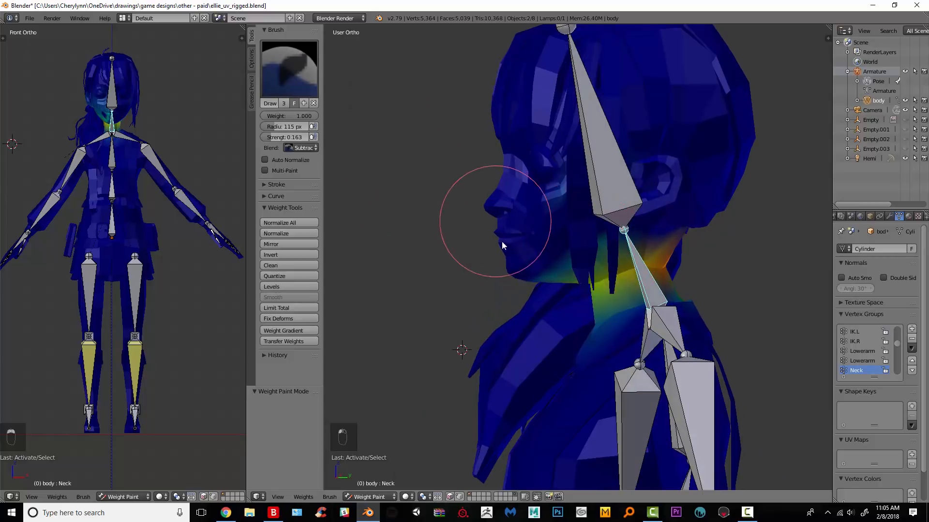
{"action": "left_click_drag", "start_coordinate": [561, 239], "coordinate": [663, 193]}
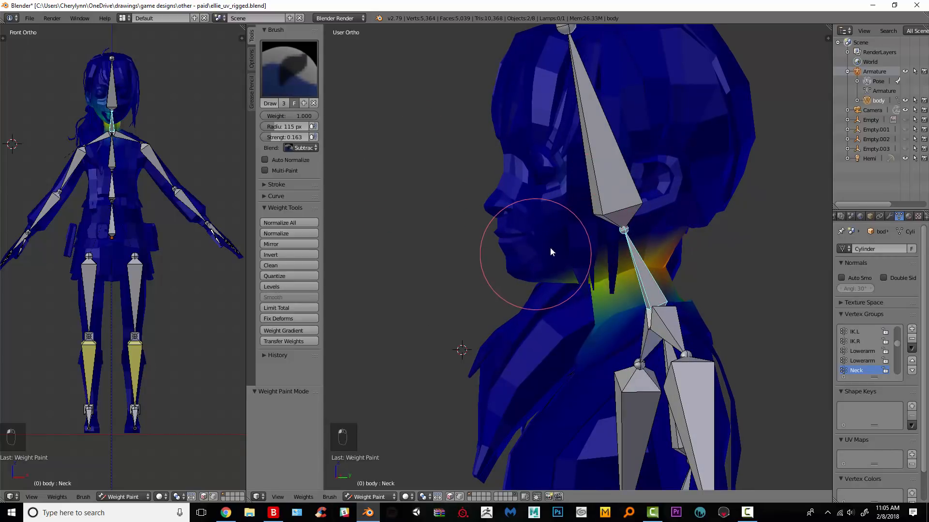
{"action": "left_click_drag", "start_coordinate": [550, 252], "coordinate": [688, 211]}
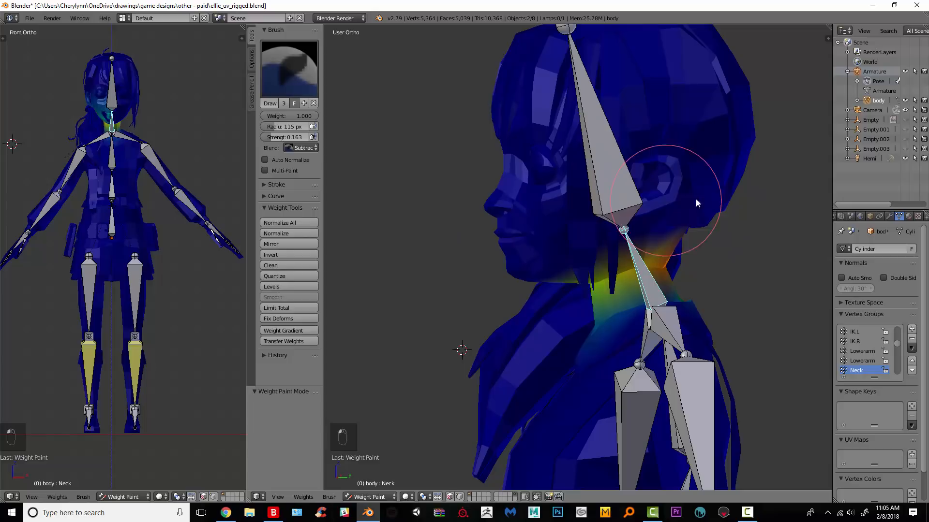
Tilt the head bone back by -8.83° about the X axis and paint Head weight beneath the chin with a 104 px Add brush.
{"action": "right_click", "coordinate": [617, 167]}
{"action": "key", "text": "r"}
{"action": "left_click", "coordinate": [743, 184]}
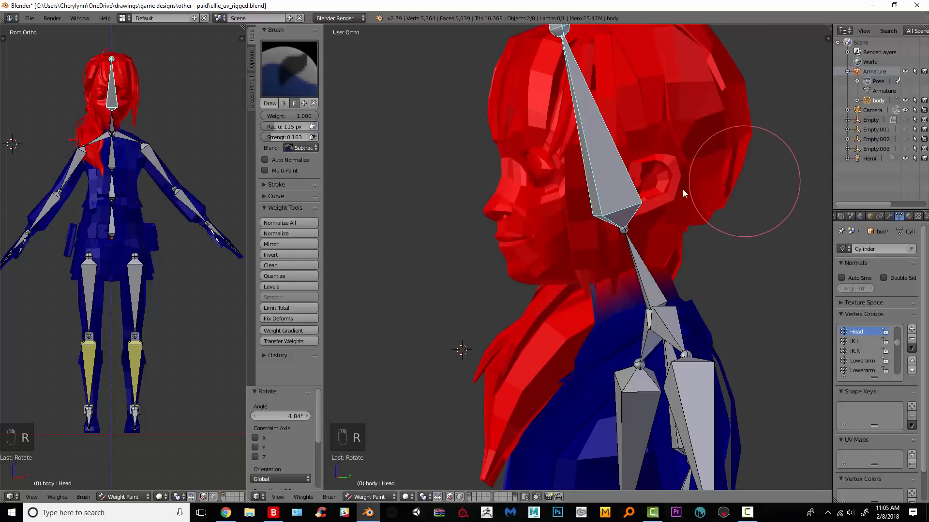
{"action": "middle_click_drag", "start_coordinate": [624, 193], "coordinate": [707, 171]}
{"action": "key", "text": "r"}
{"action": "middle_click", "coordinate": [700, 180]}
{"action": "left_click", "coordinate": [699, 183]}
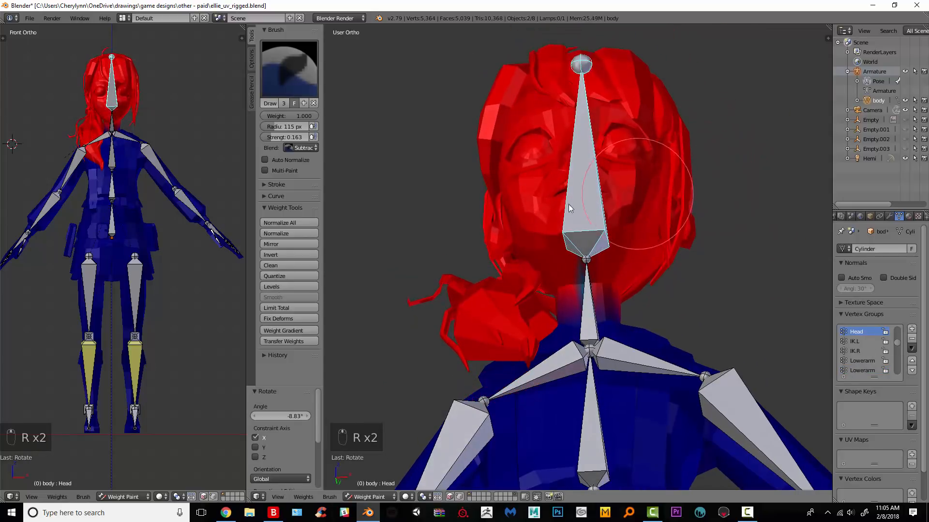
{"action": "left_click", "coordinate": [300, 148]}
{"action": "left_click", "coordinate": [285, 127]}
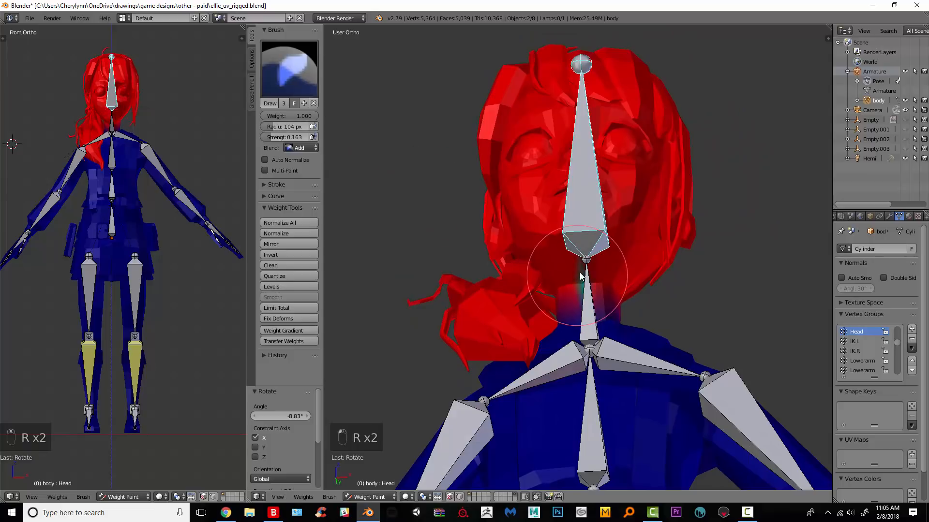
Test the deformation by bending the head bone and the Neck bone forward one after the other, undoing each rotation.
{"action": "middle_click_drag", "start_coordinate": [670, 258], "coordinate": [737, 263]}
{"action": "key", "text": "r"}
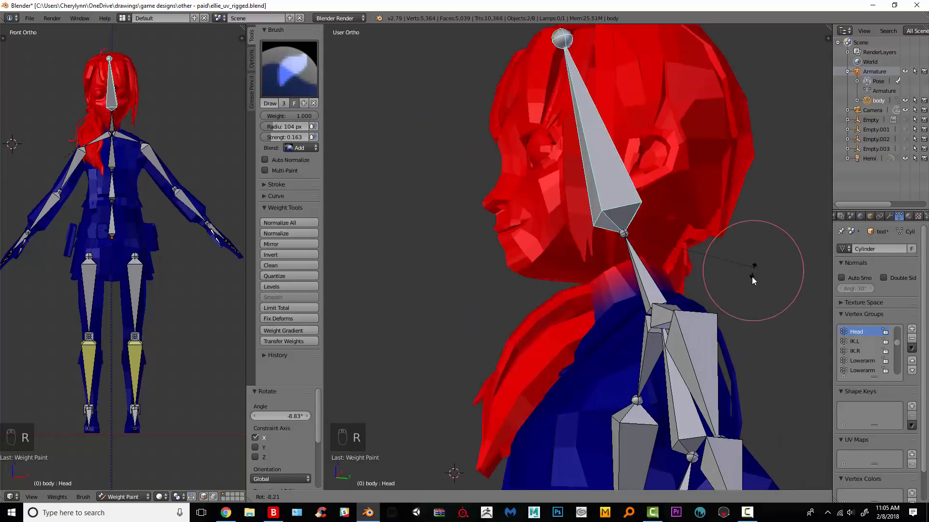
{"action": "left_click", "coordinate": [721, 185]}
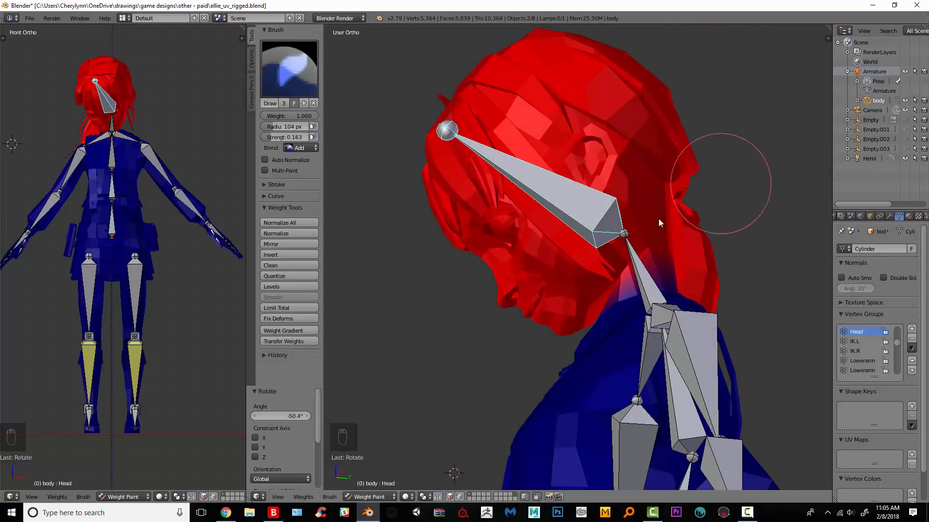
{"action": "key", "text": "ctrl+z"}
{"action": "right_click", "coordinate": [653, 281]}
{"action": "key", "text": "r"}
{"action": "left_click", "coordinate": [746, 211]}
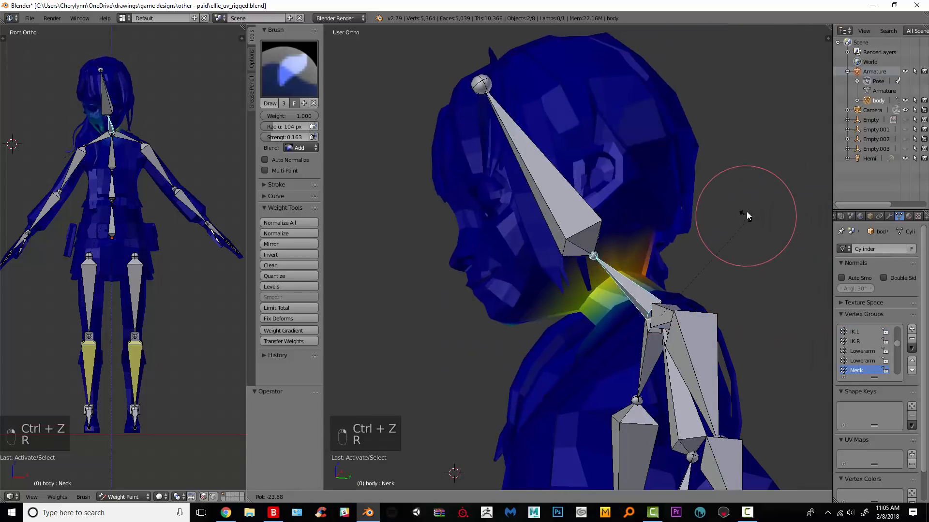
{"action": "key", "text": "ctrl+z"}
Select all the bones and clear their pose rotation.
{"action": "middle_click_drag", "start_coordinate": [678, 284], "coordinate": [631, 286]}
{"action": "key", "text": "alt+r"}
{"action": "key", "text": "a"}
{"action": "key", "text": "a"}
{"action": "key", "text": "a"}
{"action": "key", "text": "alt+r"}
Test the shoulder weights by rotating clavicle.L and Clavicle.R in turn, undoing each rotation.
{"action": "right_click", "coordinate": [632, 287]}
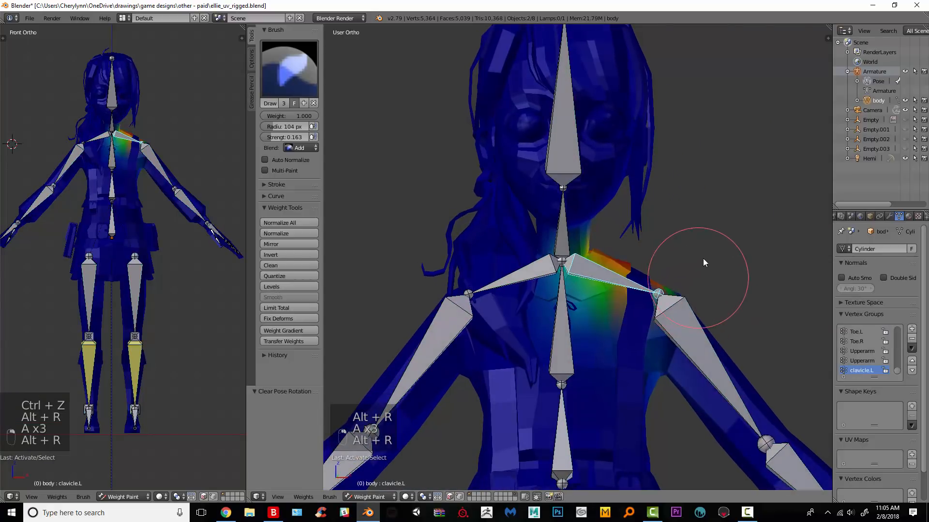
{"action": "key", "text": "r"}
{"action": "left_click", "coordinate": [703, 192]}
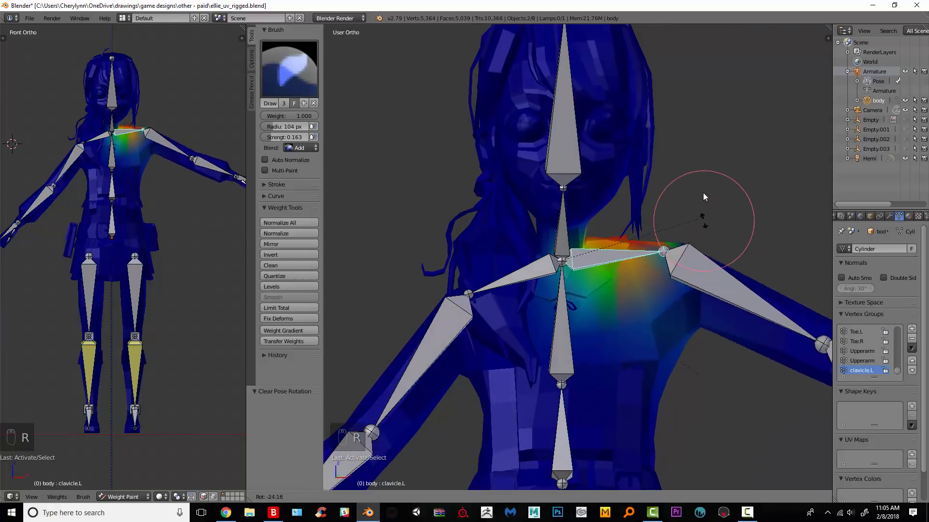
{"action": "key", "text": "ctrl+z"}
{"action": "right_click", "coordinate": [559, 262]}
{"action": "key", "text": "r"}
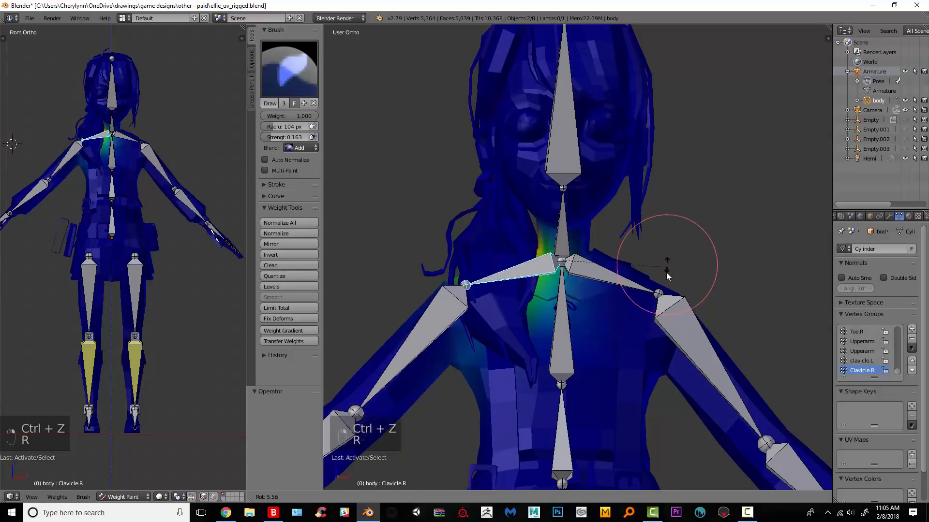
{"action": "left_click", "coordinate": [683, 325]}
{"action": "key", "text": "ctrl+z"}
Test the shoulder deformation by rotating the Clavicle.R, Upperarm.L and clavicle.L bones in turn.
{"action": "middle_click_drag", "start_coordinate": [697, 348], "coordinate": [704, 257], "text": "shift"}
{"action": "key", "text": "r"}
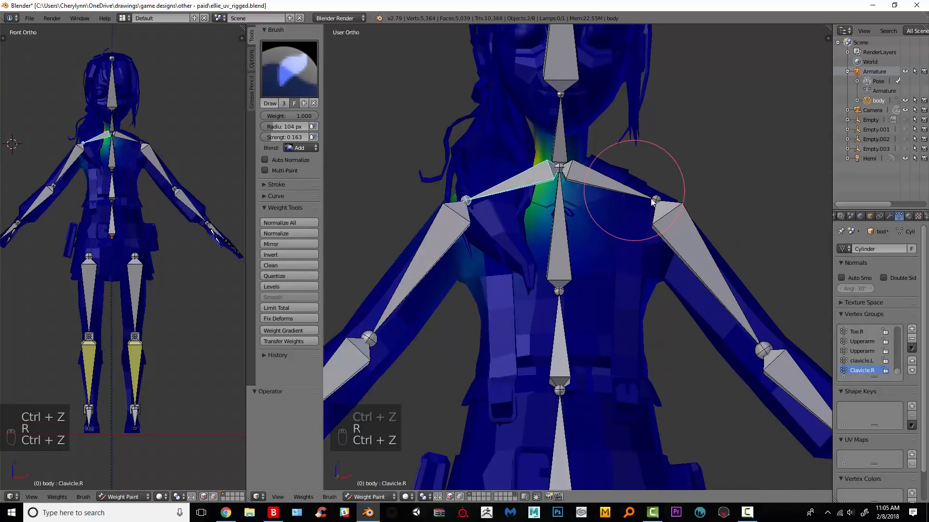
{"action": "left_click", "coordinate": [703, 159]}
{"action": "right_click", "coordinate": [706, 164]}
{"action": "key", "text": "r"}
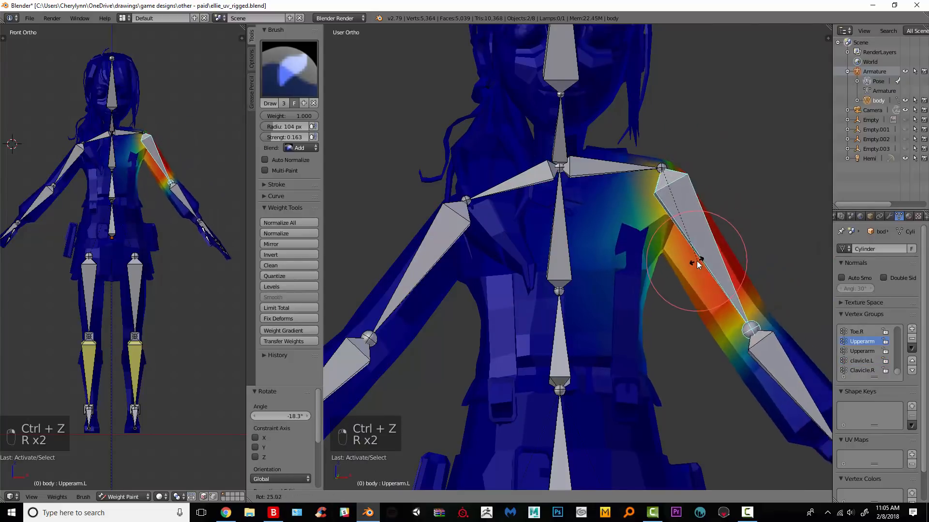
{"action": "left_click", "coordinate": [628, 167]}
{"action": "right_click", "coordinate": [637, 170]}
{"action": "key", "text": "r"}
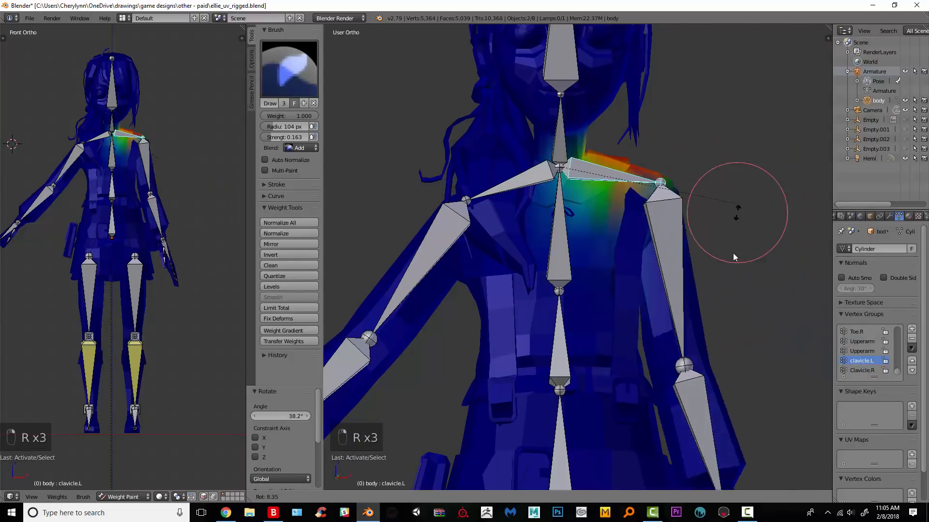
{"action": "left_click", "coordinate": [735, 193]}
Select all the bones, clear their pose rotation and location, and display the Upperarm.L weights.
{"action": "key", "text": "a"}
{"action": "key", "text": "alt+r"}
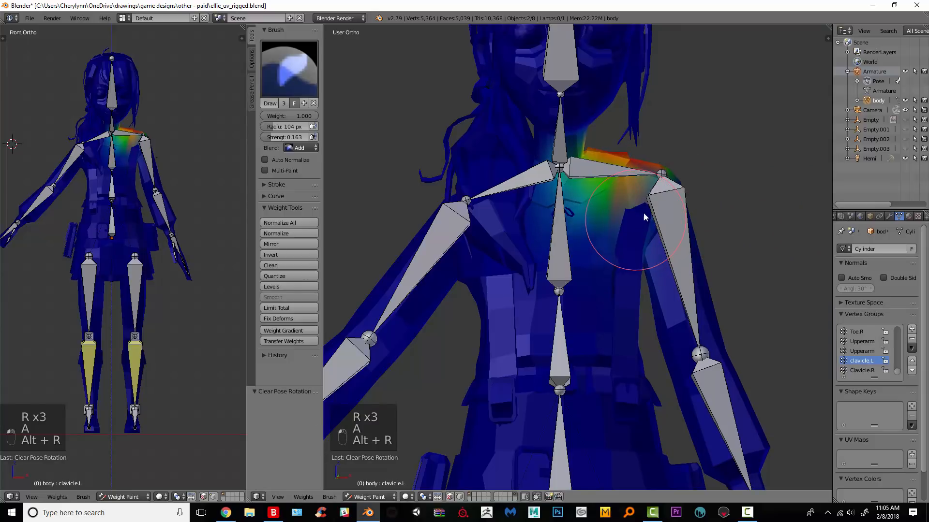
{"action": "key", "text": "alt+g"}
{"action": "key", "text": "alt+r"}
{"action": "key", "text": "alt+g"}
{"action": "key", "text": "alt+r"}
{"action": "right_click", "coordinate": [650, 240]}
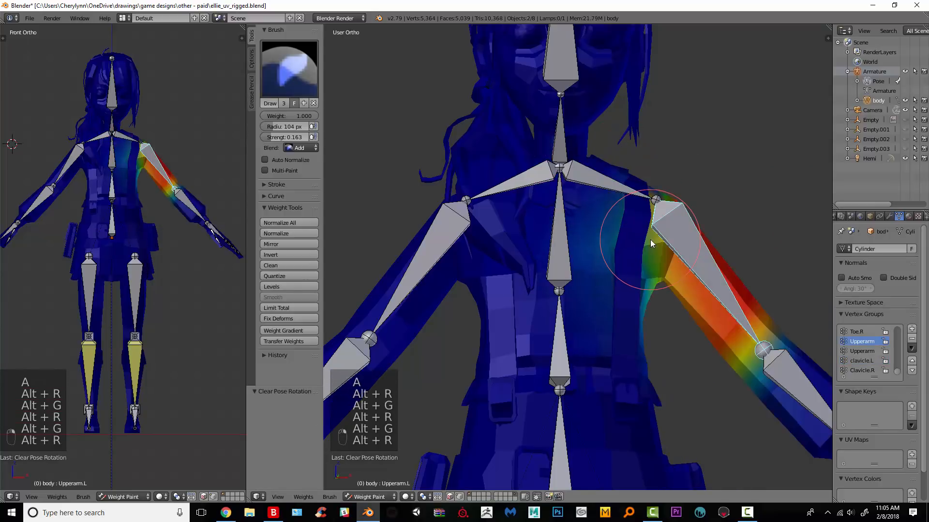
{"action": "key", "text": "alt+g"}
Test the left shoulder again by rotating clavicle.L, and undo the rotation.
{"action": "middle_click_drag", "start_coordinate": [639, 283], "coordinate": [678, 188], "text": "shift"}
{"action": "scroll", "coordinate": [565, 295], "scroll_direction": "down", "scroll_amount": 1}
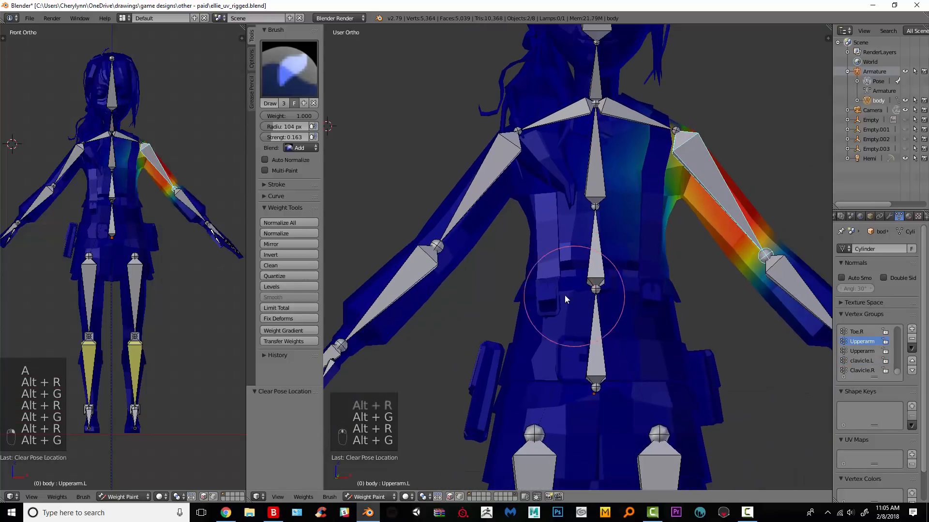
{"action": "right_click", "coordinate": [661, 134]}
{"action": "key", "text": "r"}
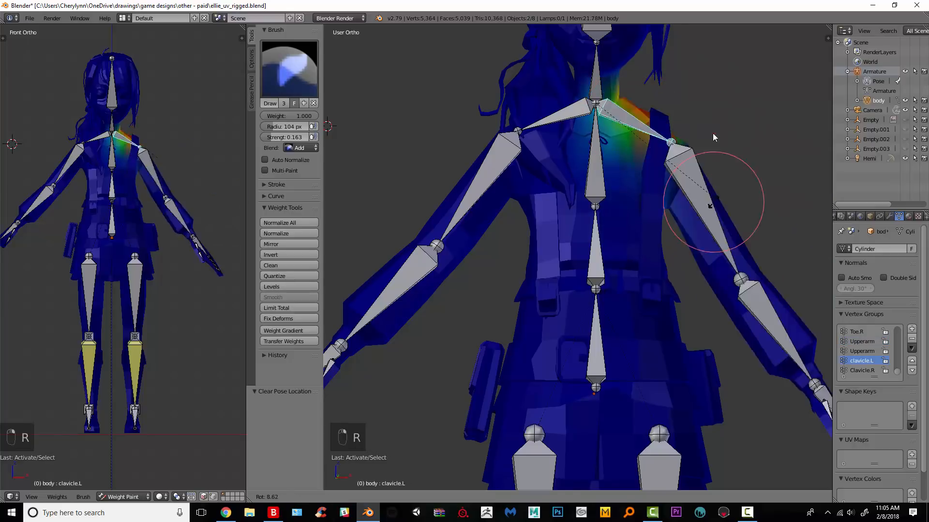
{"action": "key", "text": "ctrl+z"}
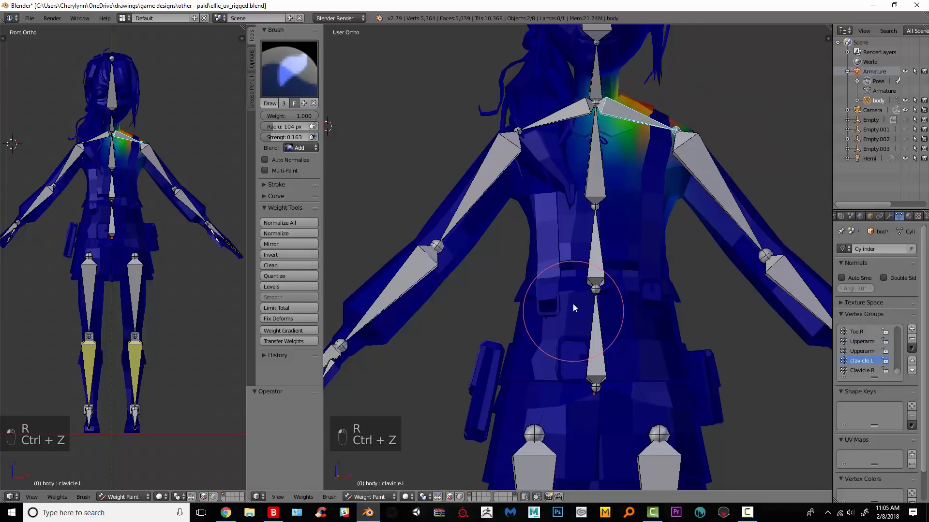
Rotate Clavicle.R by 22.9° to raise the right arm, try a small further rotation and undo that one.
{"action": "right_click", "coordinate": [571, 129]}
{"action": "key", "text": "r"}
{"action": "left_click", "coordinate": [508, 247]}
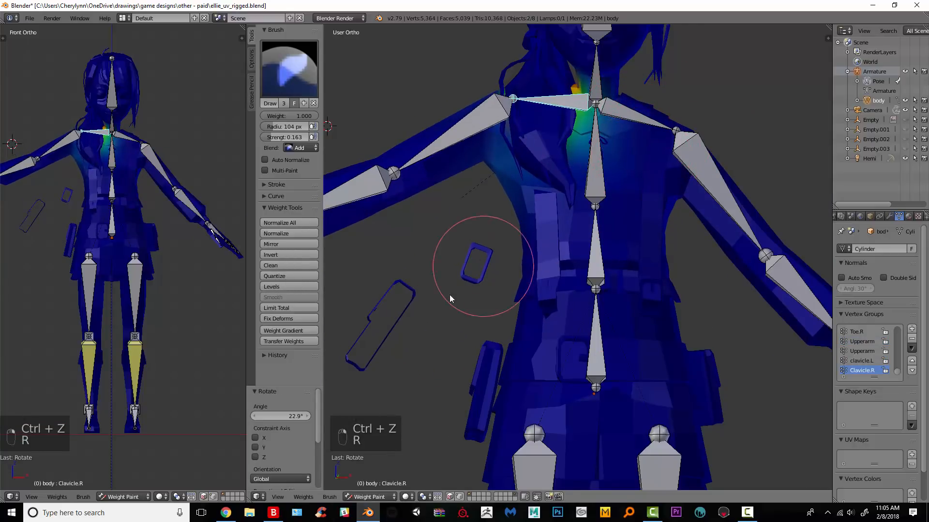
{"action": "key", "text": "r"}
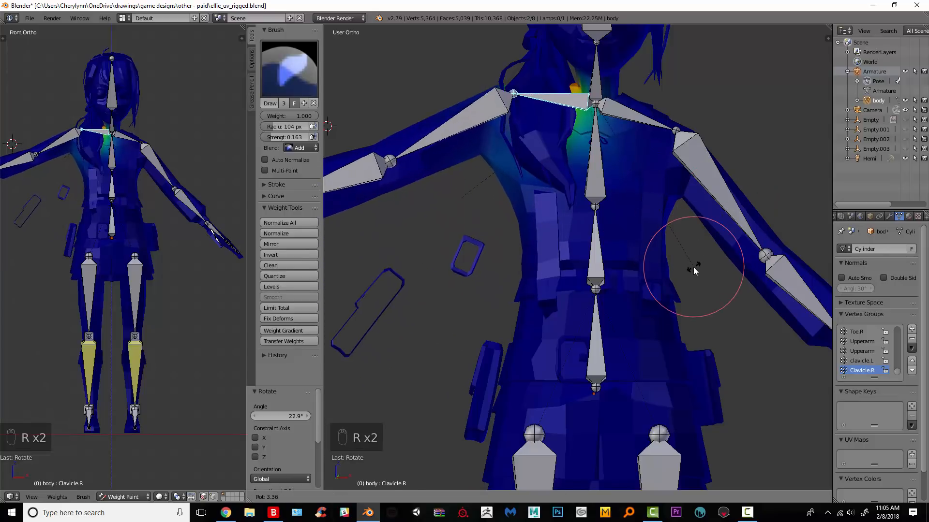
{"action": "left_click", "coordinate": [695, 265]}
{"action": "key", "text": "ctrl+z"}
{"action": "middle_click_drag", "start_coordinate": [587, 146], "coordinate": [674, 168], "text": "shift"}
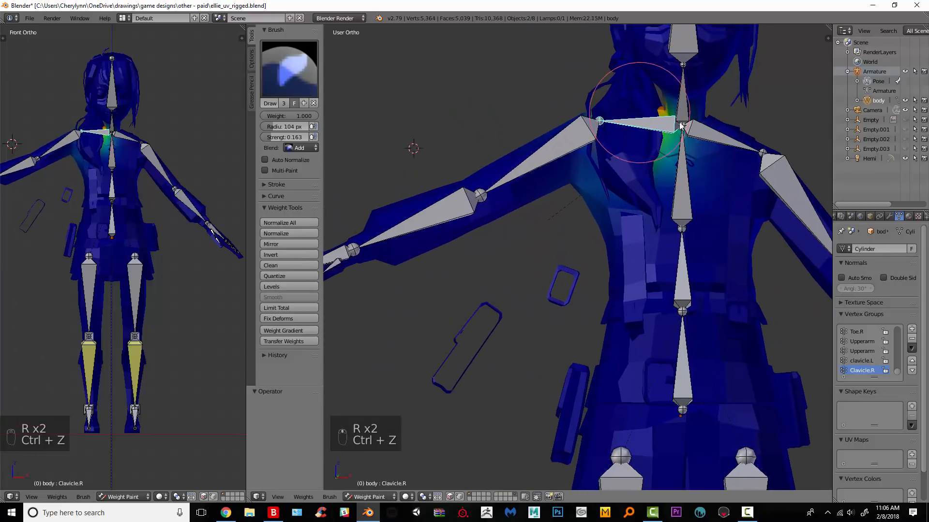
Rotate Clavicle.R by -22.4° and then 26.7° to check which parts move with the arm, undoing the further trial rotations.
{"action": "key", "text": "r"}
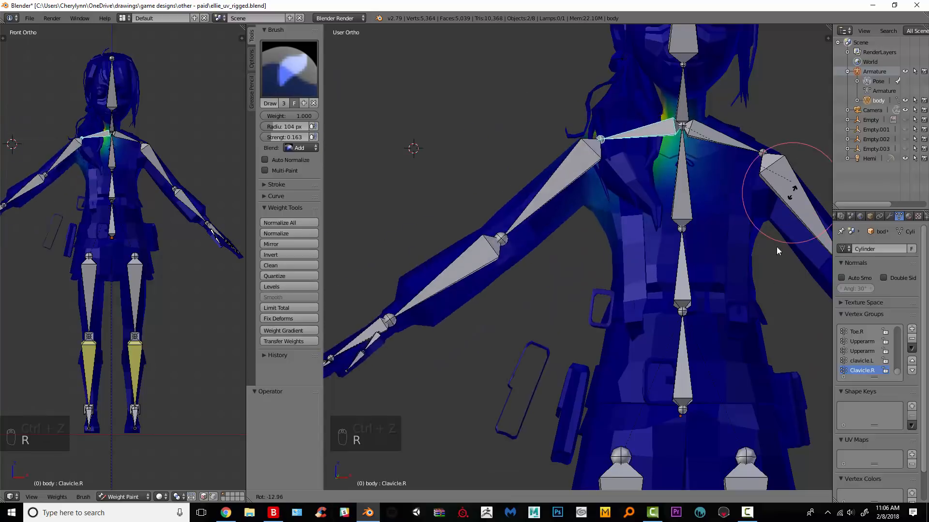
{"action": "left_click", "coordinate": [767, 153]}
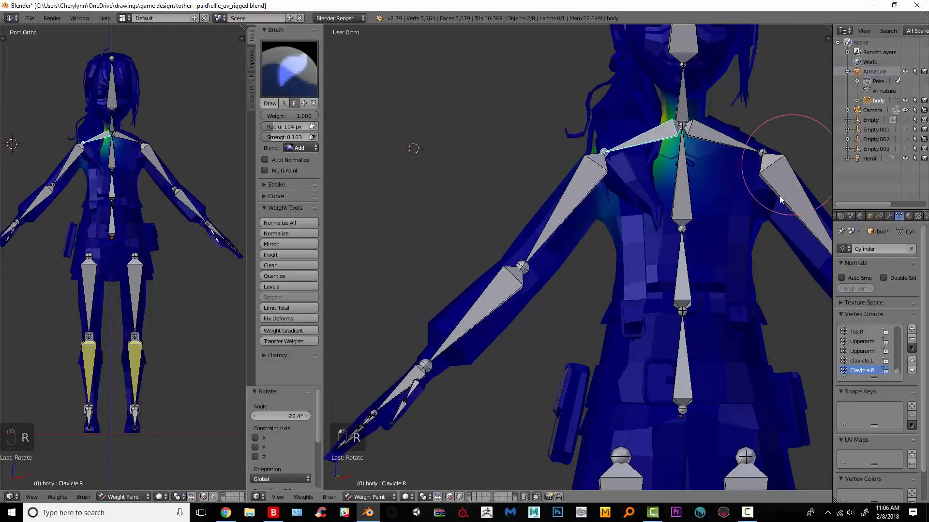
{"action": "key", "text": "r"}
{"action": "left_click", "coordinate": [757, 212]}
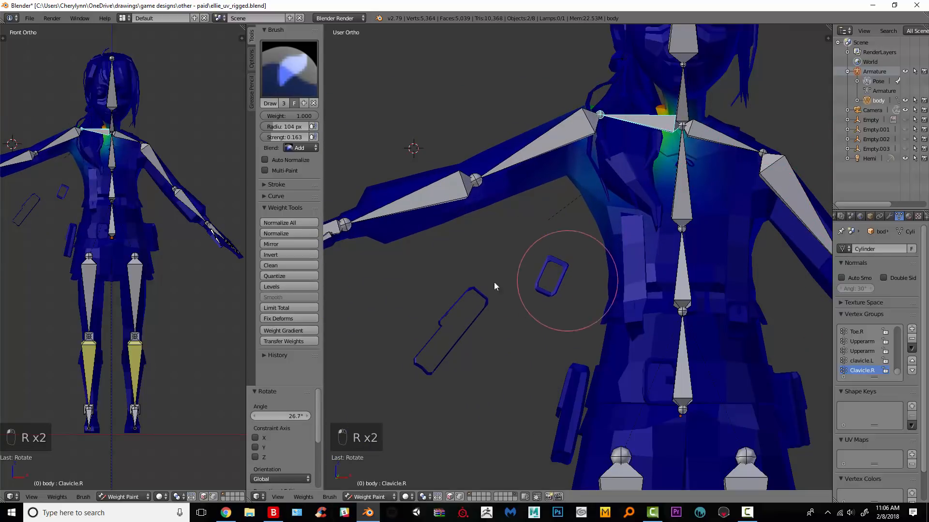
{"action": "key", "text": "r"}
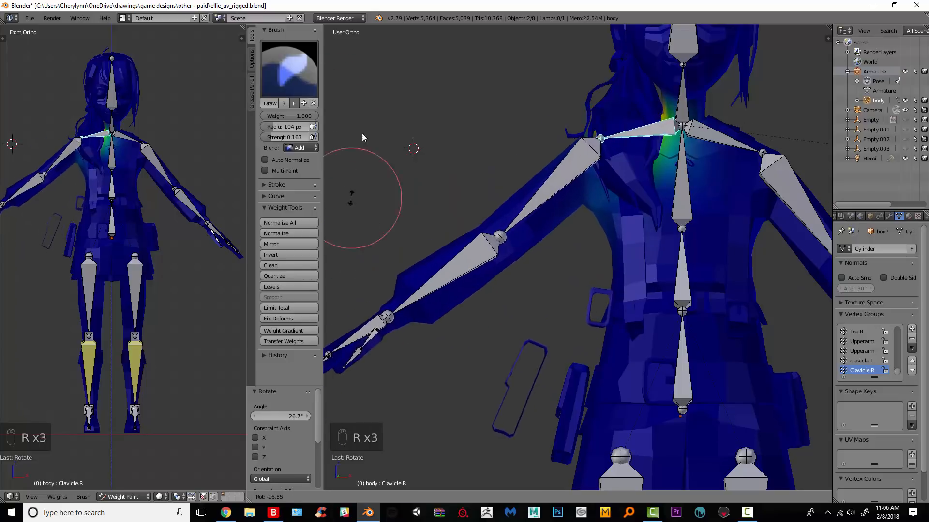
{"action": "key", "text": "ctrl+z"}
{"action": "key", "text": "r"}
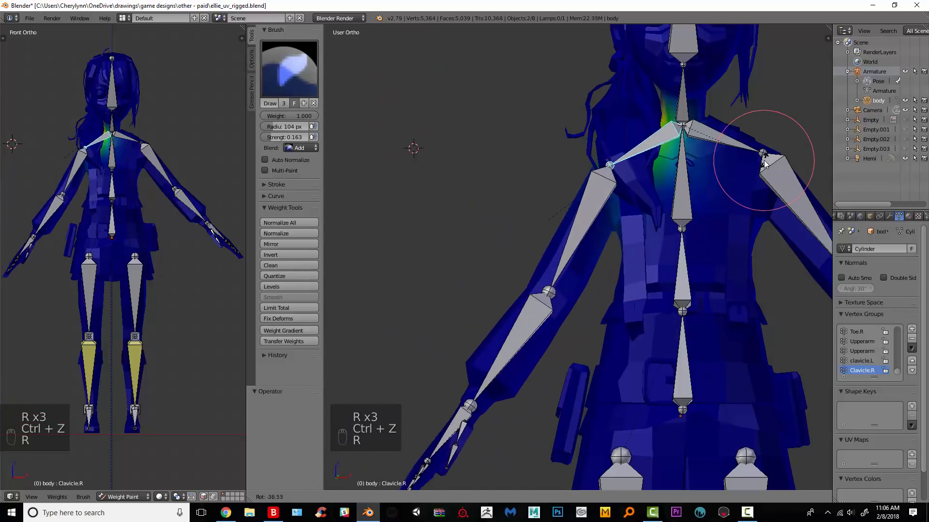
{"action": "key", "text": "ctrl+z"}
{"action": "middle_click_drag", "start_coordinate": [596, 99], "coordinate": [653, 98], "text": "shift"}
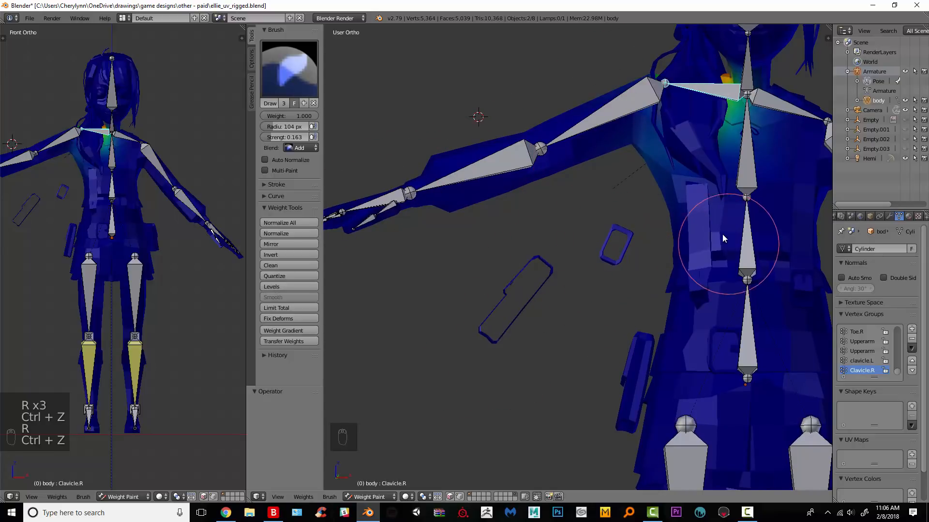
Clear the rotation of Clavicle.R and rotate it by 24.9° so the arm is raised.
{"action": "key", "text": "alt+r"}
{"action": "key", "text": "r"}
{"action": "left_click", "coordinate": [764, 208]}
Examine the weights of the right arm bones from Upperarm.R down to Thumb1.R to find which one pulls the buckles away.
{"action": "right_click", "coordinate": [607, 121]}
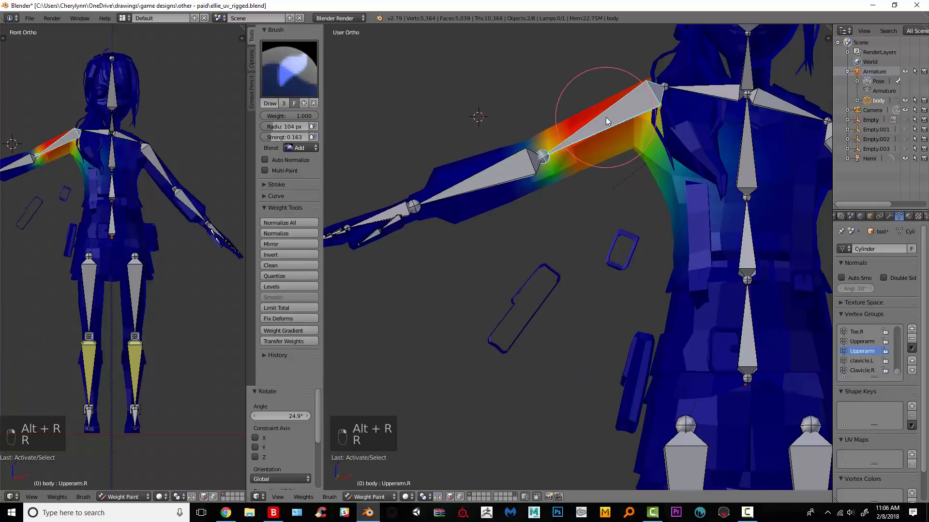
{"action": "right_click", "coordinate": [502, 171]}
{"action": "middle_click_drag", "start_coordinate": [467, 235], "coordinate": [556, 205], "text": "shift"}
{"action": "right_click", "coordinate": [479, 188]}
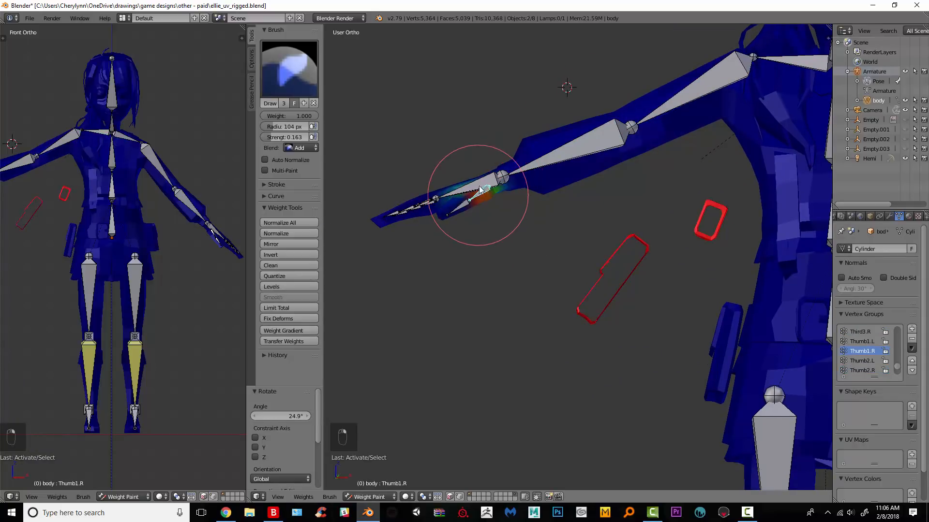
{"action": "right_click", "coordinate": [473, 202]}
{"action": "right_click", "coordinate": [475, 200]}
{"action": "scroll", "coordinate": [500, 204], "scroll_direction": "up", "scroll_amount": 4}
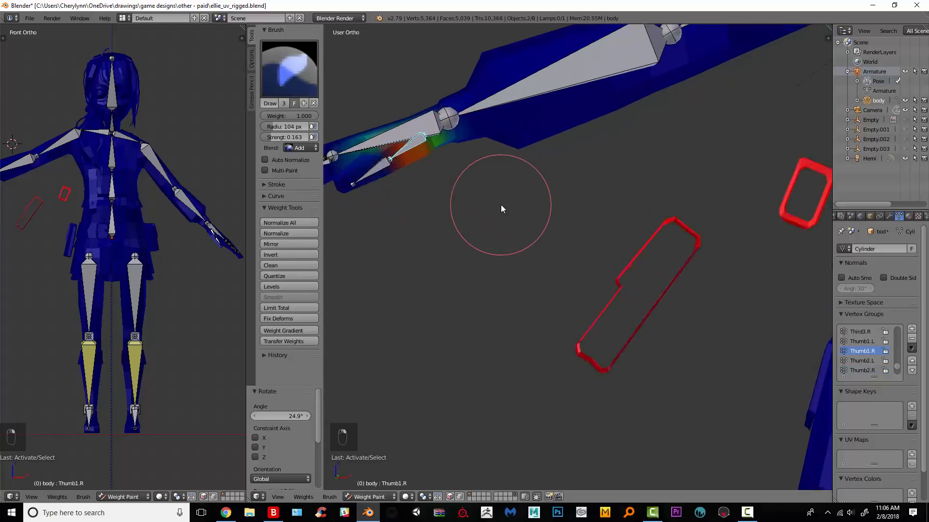
{"action": "middle_click_drag", "start_coordinate": [552, 209], "coordinate": [425, 234]}
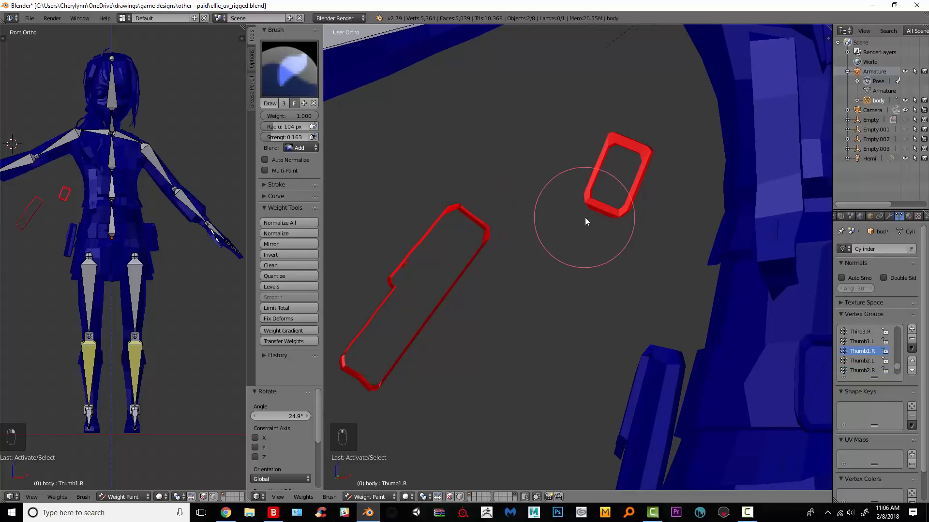
Put the body mesh in Edit Mode with wireframe display and deselect all its vertices.
{"action": "key", "text": "Tab"}
{"action": "middle_click_drag", "start_coordinate": [680, 271], "coordinate": [703, 185]}
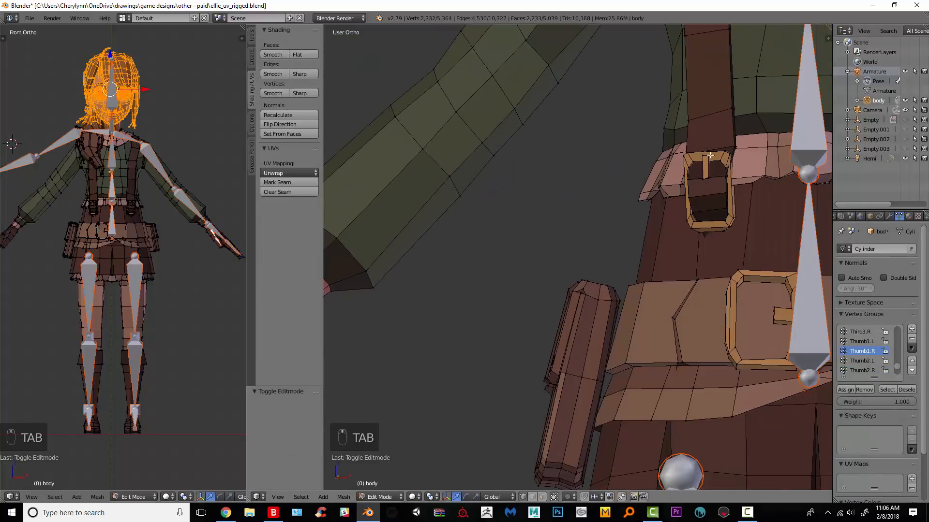
{"action": "scroll", "coordinate": [641, 209], "scroll_direction": "down", "scroll_amount": 8}
{"action": "key", "text": "z"}
{"action": "key", "text": "z"}
{"action": "key", "text": "z"}
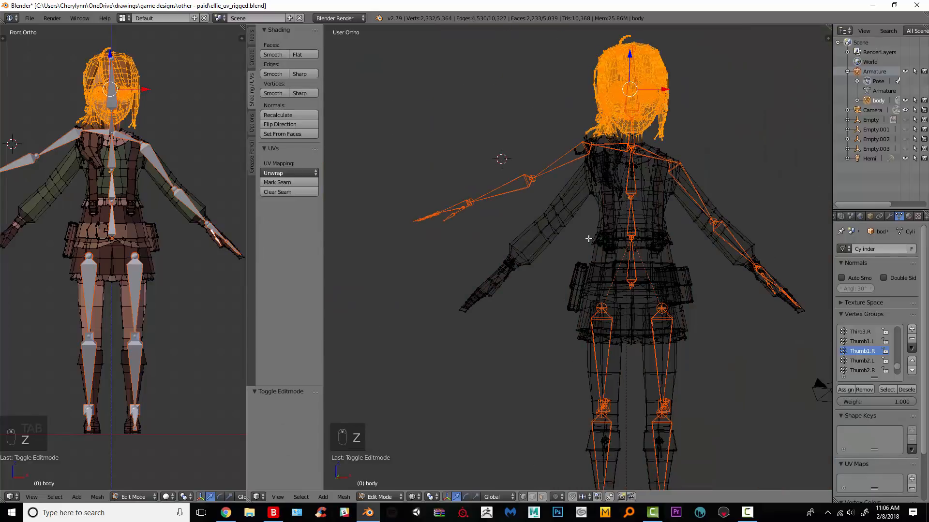
{"action": "key", "text": "a"}
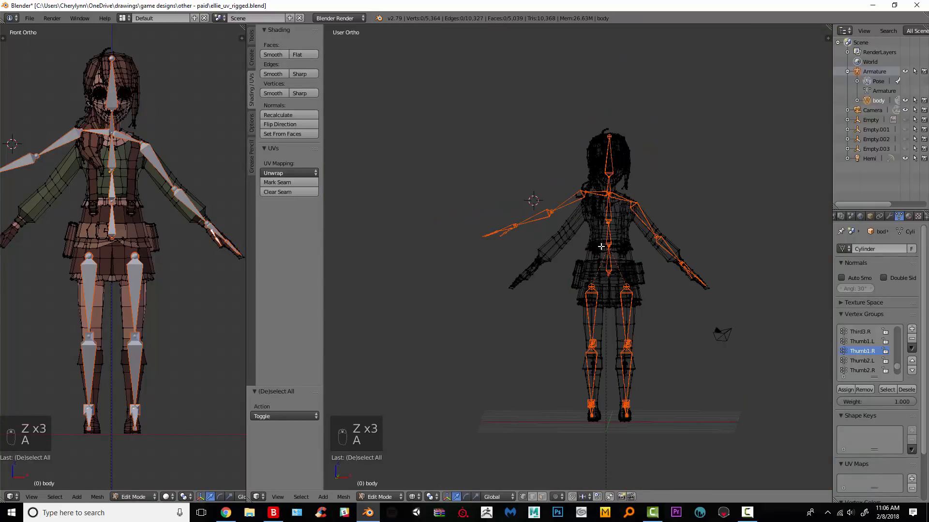
In front view, box-select the vertices from the waist buckles down through the skirt and legs, including the left hand.
{"action": "key", "text": "KP_1"}
{"action": "key", "text": "a"}
{"action": "key", "text": "a"}
{"action": "key", "text": "b"}
{"action": "left_click_drag", "start_coordinate": [567, 242], "coordinate": [741, 490]}
{"action": "scroll", "coordinate": [673, 310], "scroll_direction": "up", "scroll_amount": 2}
Try to extend the selection up to the chest and remove it from the thumb vertex groups, and undo these changes.
{"action": "key", "text": "b"}
{"action": "left_click_drag", "start_coordinate": [776, 288], "coordinate": [596, 193]}
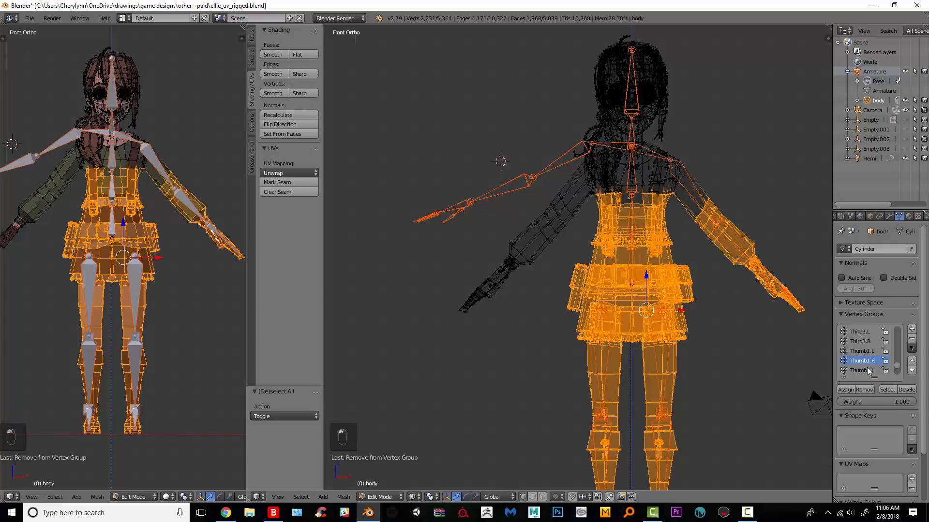
{"action": "key", "text": "ctrl+z"}
{"action": "key", "text": "ctrl+z"}
{"action": "key", "text": "ctrl+z"}
{"action": "key", "text": "ctrl+z"}
{"action": "key", "text": "ctrl+z"}
{"action": "key", "text": "ctrl+z"}
{"action": "key", "text": "ctrl+z"}
{"action": "key", "text": "ctrl+z"}
{"action": "key", "text": "ctrl+z"}
{"action": "key", "text": "ctrl+z"}
{"action": "key", "text": "ctrl+z"}
{"action": "key", "text": "ctrl+z"}
{"action": "key", "text": "ctrl+z"}
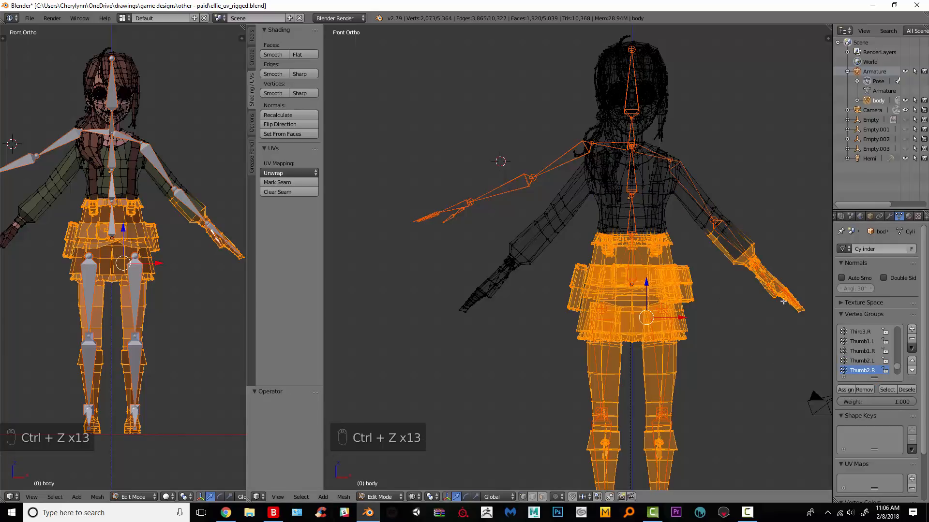
Return to Weight Paint mode and display the Thumb1.R weights to check the buckles.
{"action": "key", "text": "Tab"}
{"action": "scroll", "coordinate": [555, 265], "scroll_direction": "up", "scroll_amount": 4}
{"action": "right_click", "coordinate": [370, 175]}
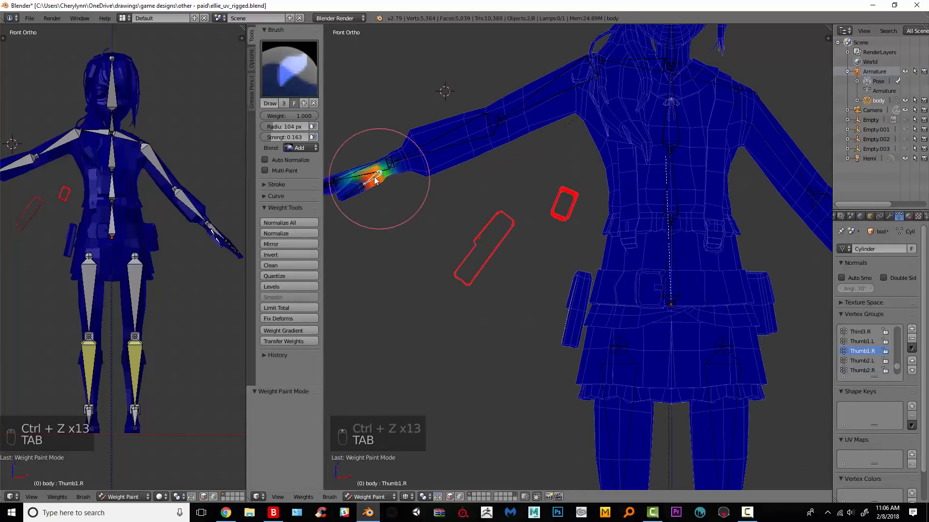
{"action": "key", "text": "n"}
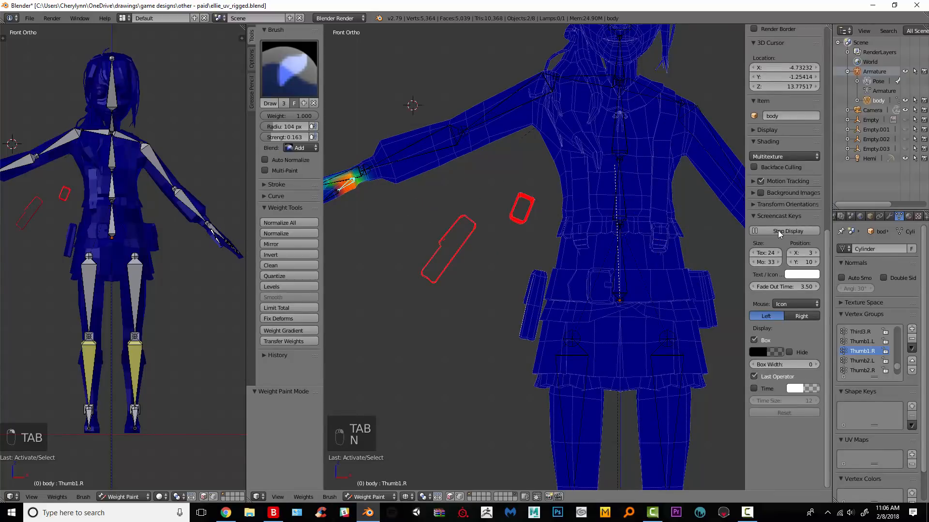
{"action": "scroll", "coordinate": [777, 230], "scroll_direction": "up", "scroll_amount": 4}
{"action": "left_click", "coordinate": [883, 91]}
{"action": "scroll", "coordinate": [776, 205], "scroll_direction": "down", "scroll_amount": 2}
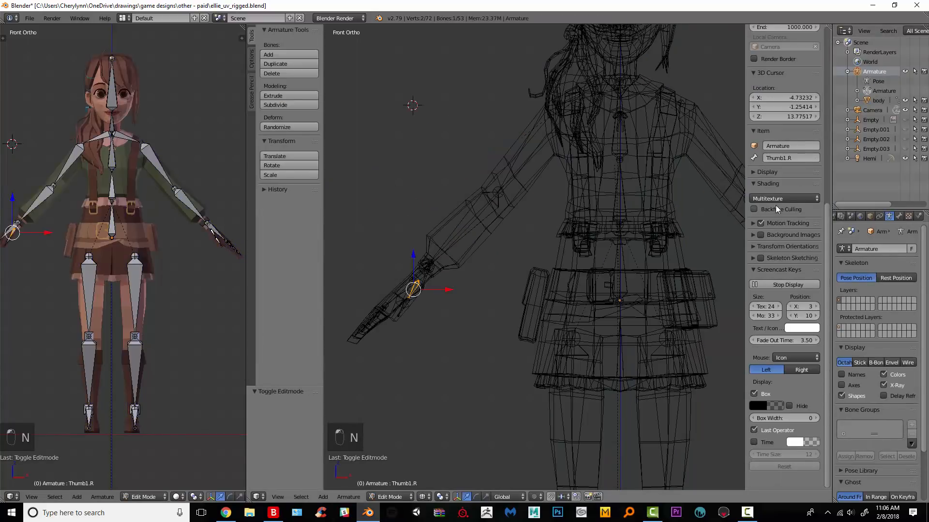
{"action": "left_click", "coordinate": [880, 81]}
{"action": "left_click", "coordinate": [879, 101]}
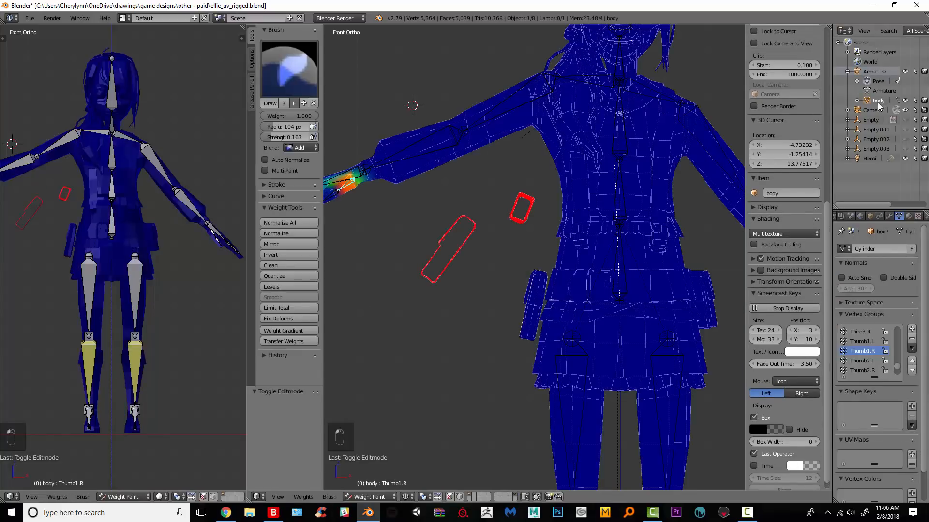
In Edit Mode, remove the selected lower-body vertices from the Thumb1.R and Thumb2.R vertex groups.
{"action": "left_click", "coordinate": [384, 498]}
{"action": "left_click", "coordinate": [385, 476]}
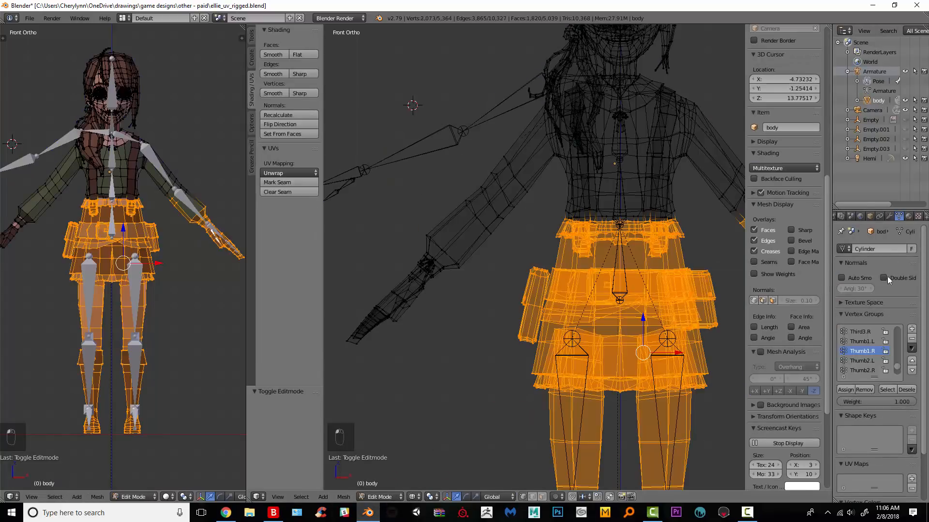
{"action": "left_click", "coordinate": [861, 391]}
{"action": "left_click", "coordinate": [866, 371]}
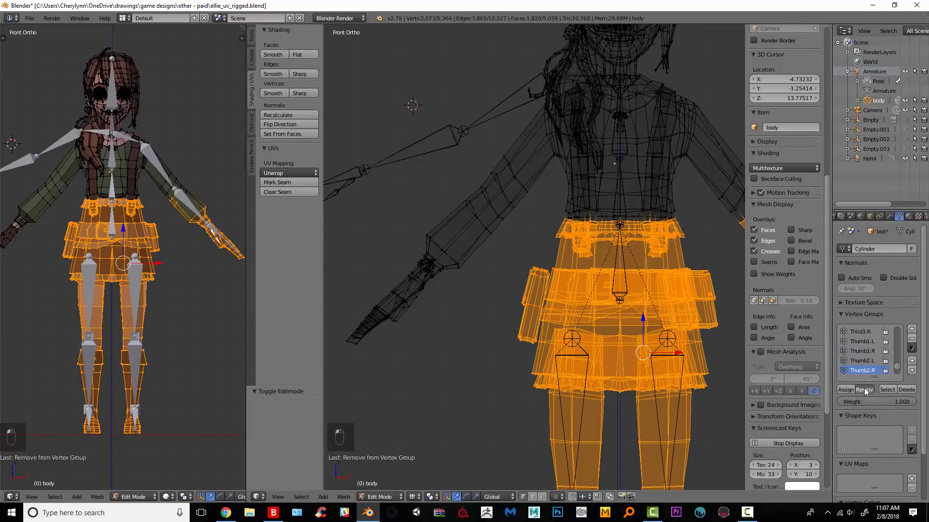
Switch to the armature in Pose Mode and set the viewport to solid shading.
{"action": "left_click", "coordinate": [878, 83]}
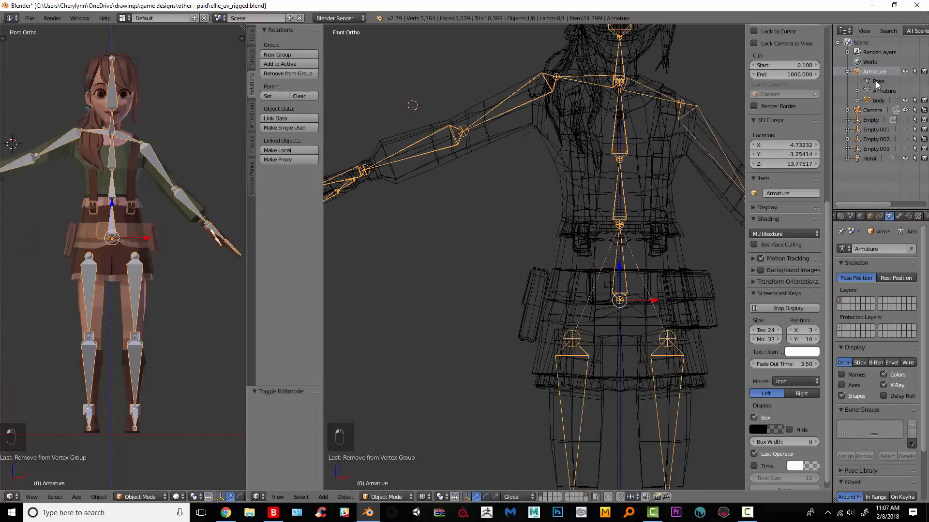
{"action": "left_click", "coordinate": [878, 82]}
{"action": "left_click", "coordinate": [369, 498]}
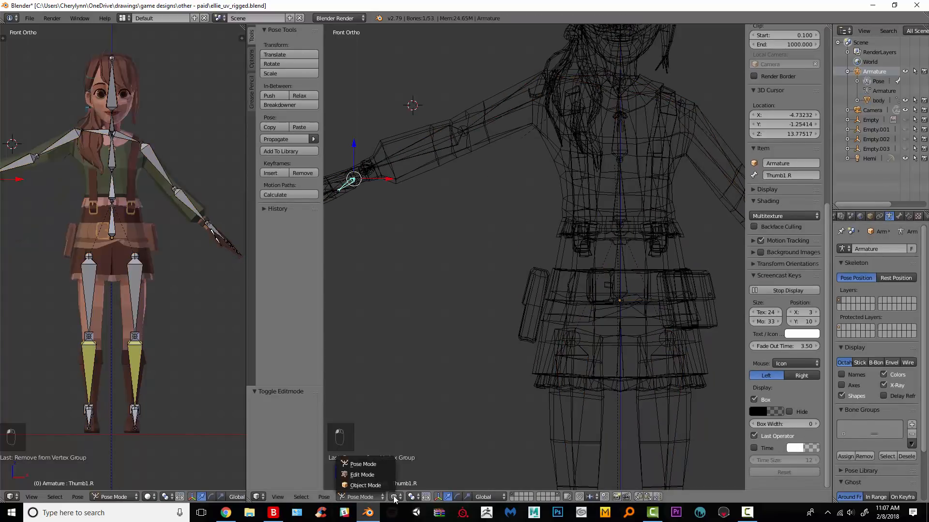
{"action": "left_click", "coordinate": [394, 496]}
{"action": "left_click", "coordinate": [401, 464]}
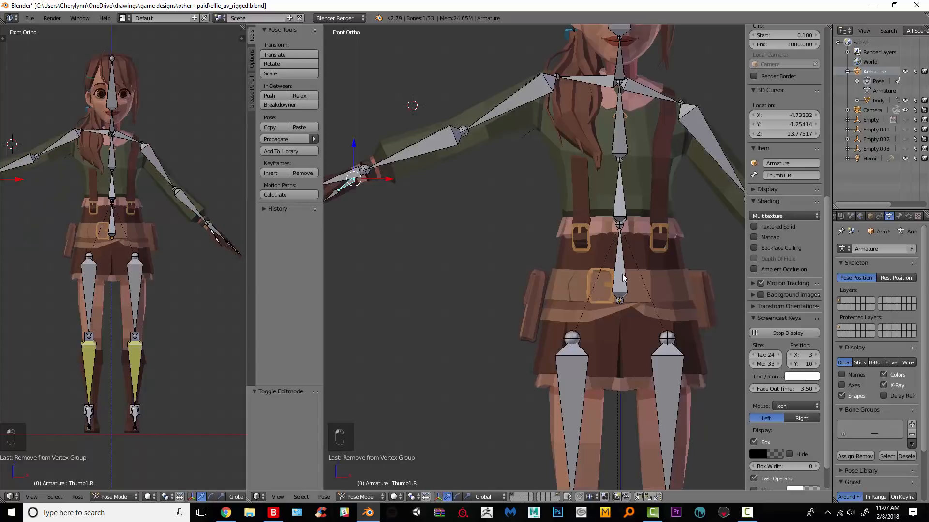
Switch to the body mesh and put it in Weight Paint mode.
{"action": "left_click", "coordinate": [877, 100]}
{"action": "left_click", "coordinate": [385, 497]}
{"action": "left_click", "coordinate": [391, 442]}
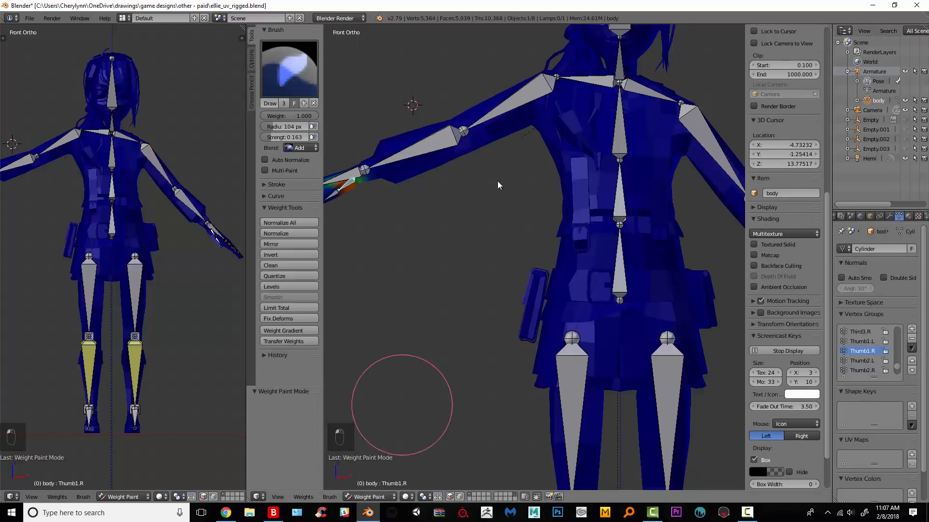
Test-rotate the Clavicle.R bone, undo the rotation, and clear the bone's pose rotation.
{"action": "right_click", "coordinate": [573, 215]}
{"action": "right_click", "coordinate": [630, 199]}
{"action": "key", "text": "r"}
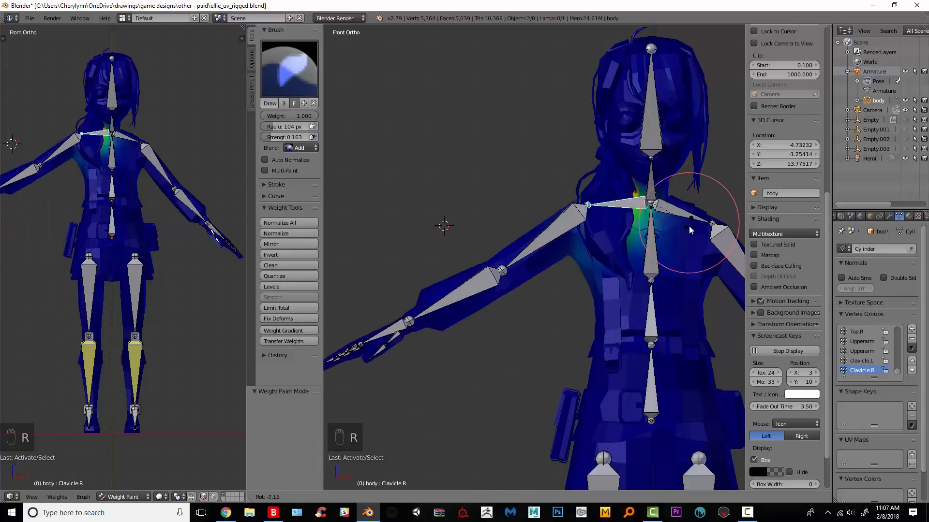
{"action": "left_click", "coordinate": [678, 219]}
{"action": "key", "text": "ctrl+z"}
{"action": "key", "text": "alt+r"}
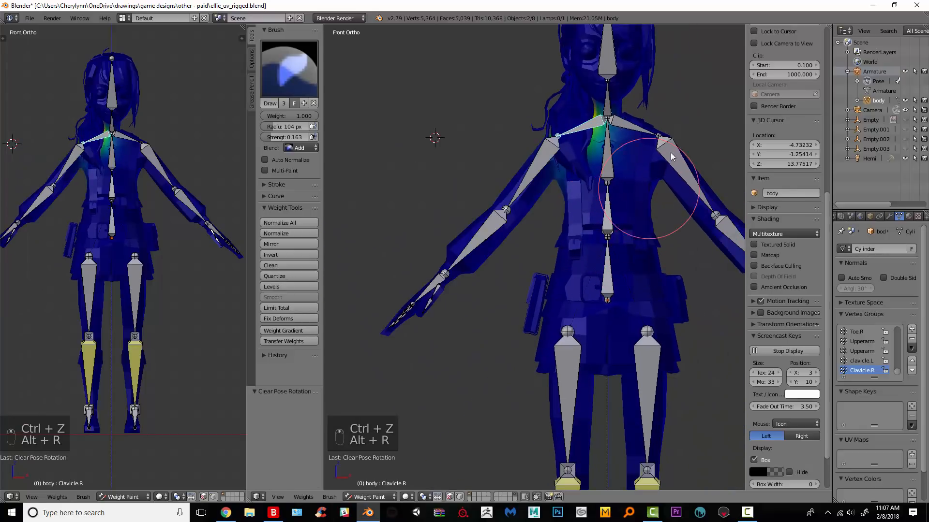
Rotate the clavicle.L bone to check the shoulder deformation from the front and another angle, undoing each rotation.
{"action": "middle_click_drag", "start_coordinate": [601, 207], "coordinate": [541, 225], "text": "shift"}
{"action": "right_click", "coordinate": [578, 141]}
{"action": "key", "text": "r"}
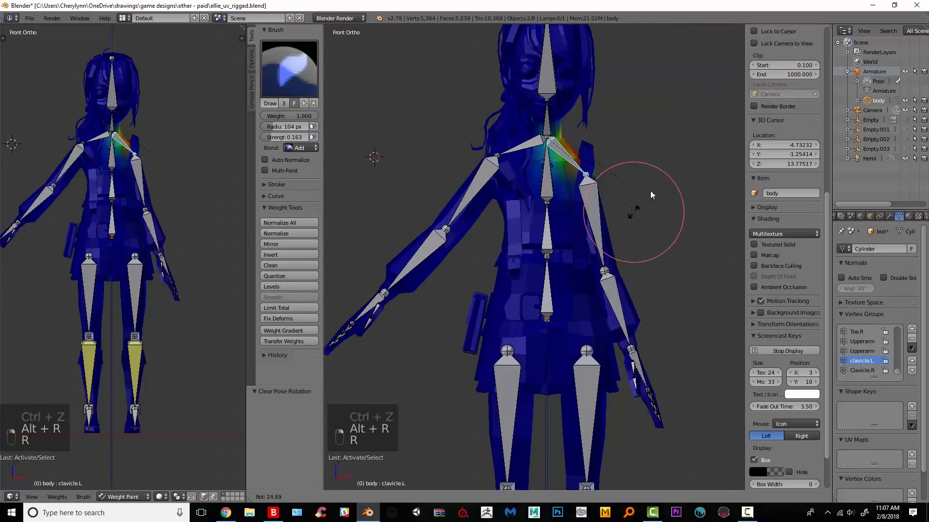
{"action": "left_click", "coordinate": [636, 203]}
{"action": "middle_click_drag", "start_coordinate": [637, 204], "coordinate": [539, 190]}
{"action": "key", "text": "ctrl+z"}
{"action": "key", "text": "r"}
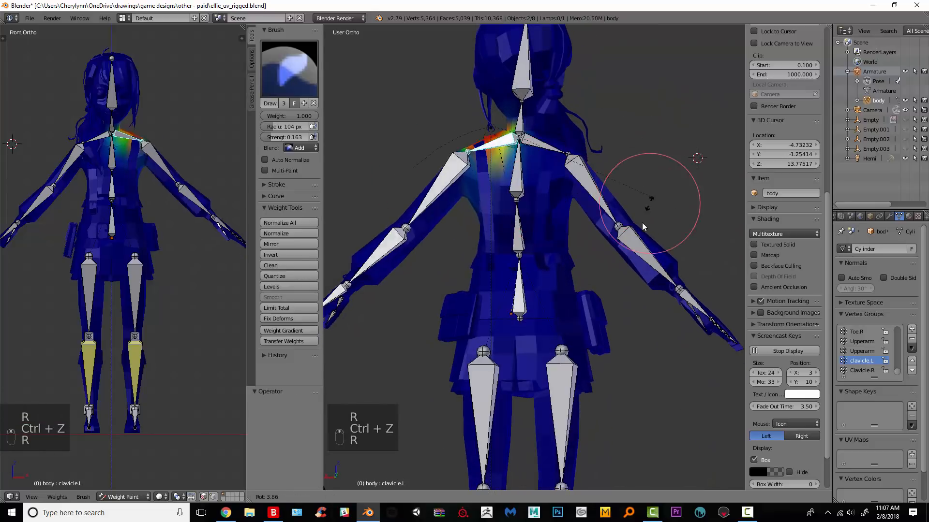
{"action": "left_click", "coordinate": [623, 210]}
{"action": "key", "text": "ctrl+z"}
Bend the Spine3 bone about the global X axis to test the upper torso, and undo the rotation.
{"action": "scroll", "coordinate": [483, 200], "scroll_direction": "up", "scroll_amount": 2}
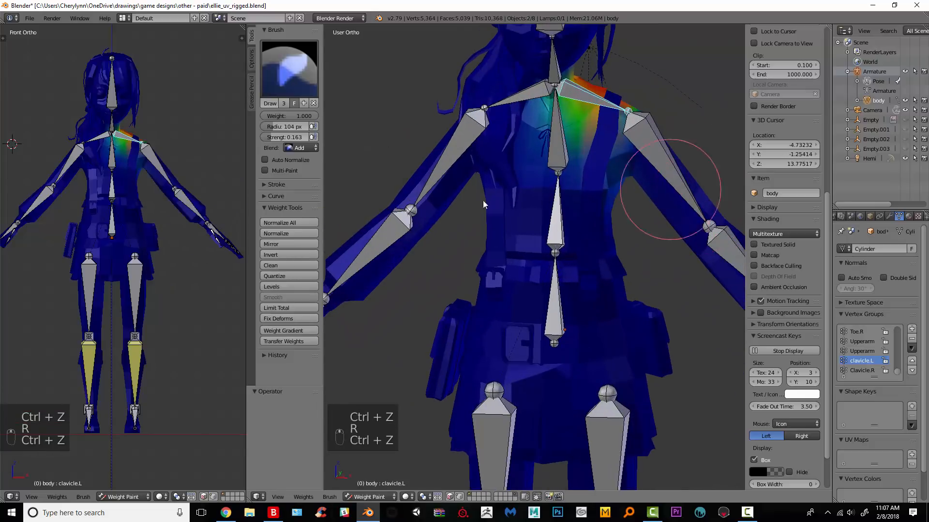
{"action": "right_click", "coordinate": [561, 176]}
{"action": "middle_click_drag", "start_coordinate": [616, 168], "coordinate": [657, 186]}
{"action": "key", "text": "r"}
{"action": "key", "text": "x"}
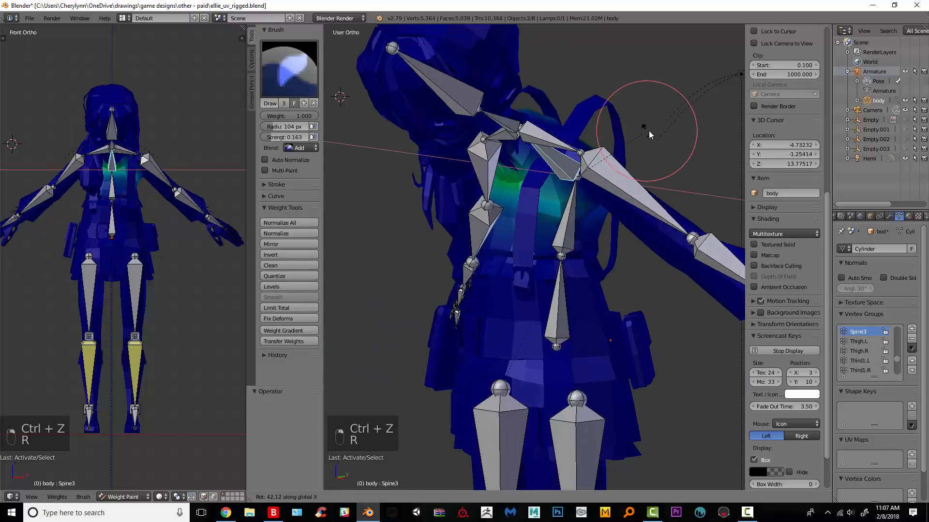
{"action": "left_click", "coordinate": [648, 127]}
{"action": "key", "text": "ctrl+z"}
Rotate the Spine3 bone about the global X axis by 10.9° and then by -17.4° to check the chest bow.
{"action": "middle_click_drag", "start_coordinate": [648, 120], "coordinate": [642, 262], "text": "shift"}
{"action": "scroll", "coordinate": [643, 254], "scroll_direction": "up", "scroll_amount": 3}
{"action": "key", "text": "r"}
{"action": "key", "text": "x"}
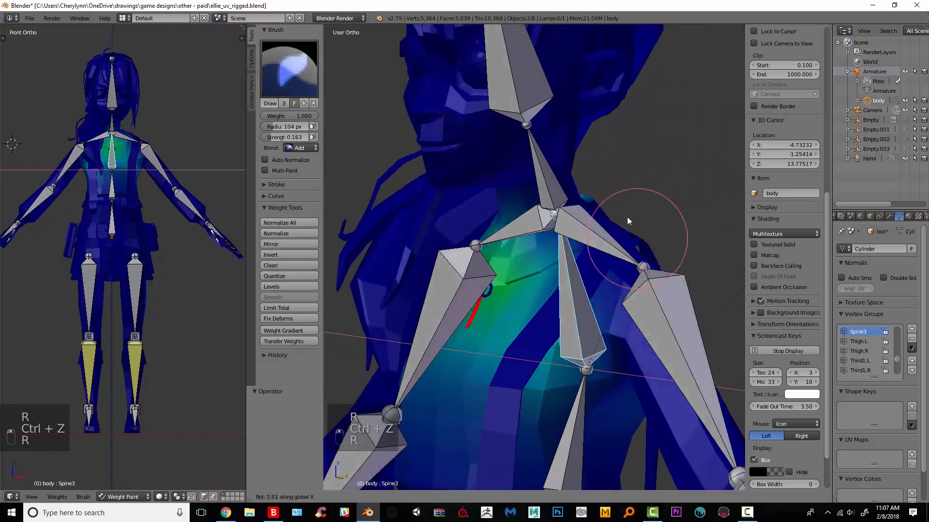
{"action": "left_click", "coordinate": [625, 219]}
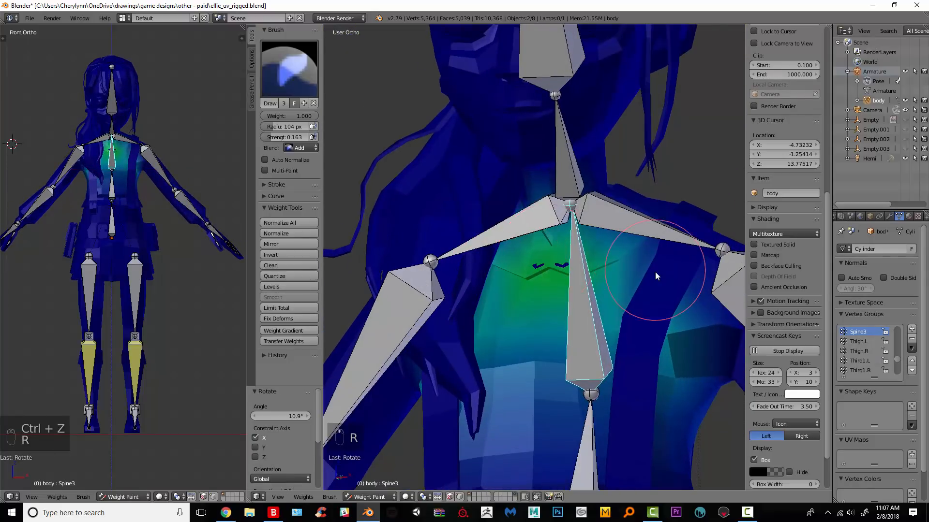
{"action": "key", "text": "r"}
{"action": "key", "text": "x"}
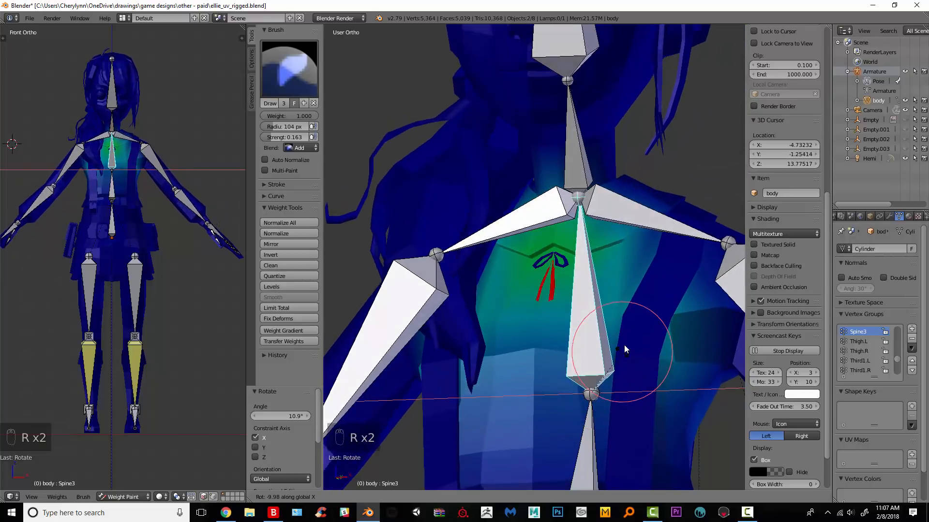
{"action": "left_click", "coordinate": [619, 364]}
Try one more Spine3 rotation close to the bow, undo the test rotations, and clear the bone's pose rotation.
{"action": "scroll", "coordinate": [596, 342], "scroll_direction": "up", "scroll_amount": 5}
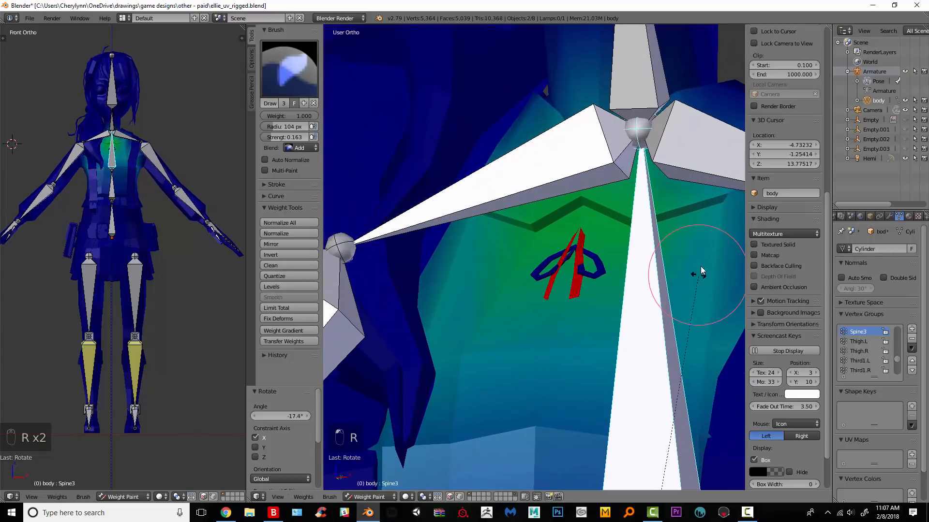
{"action": "left_click", "coordinate": [695, 148]}
{"action": "key", "text": "ctrl+z"}
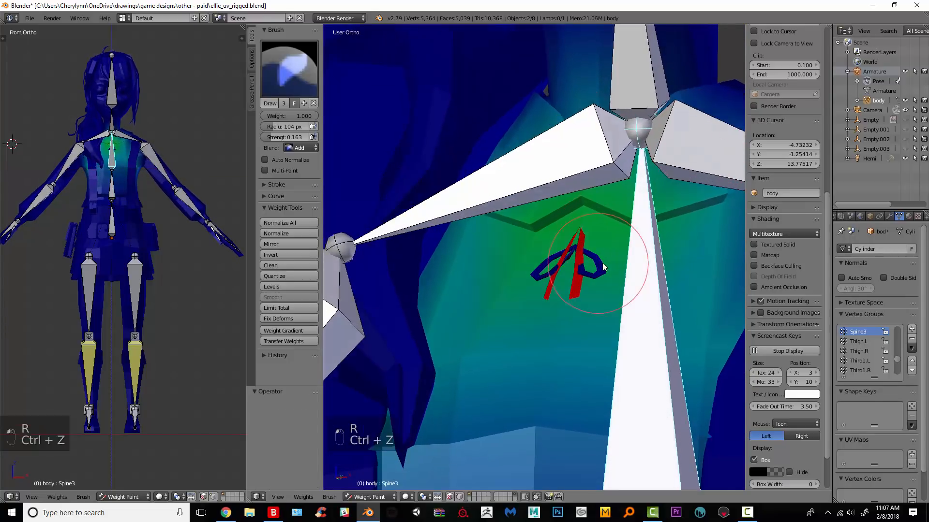
{"action": "key", "text": "ctrl+z"}
{"action": "key", "text": "alt+r"}
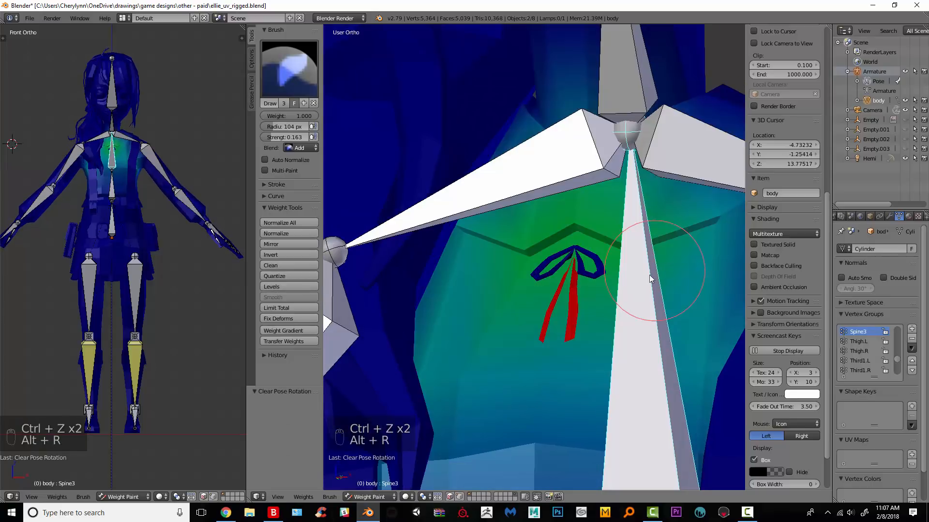
In Edit Mode, select all linked parts of the chest bow and assign them to the Spine3 vertex group with weight 1.000.
{"action": "key", "text": "Tab"}
{"action": "key", "text": "Caps_Lock"}
{"action": "key", "text": "a"}
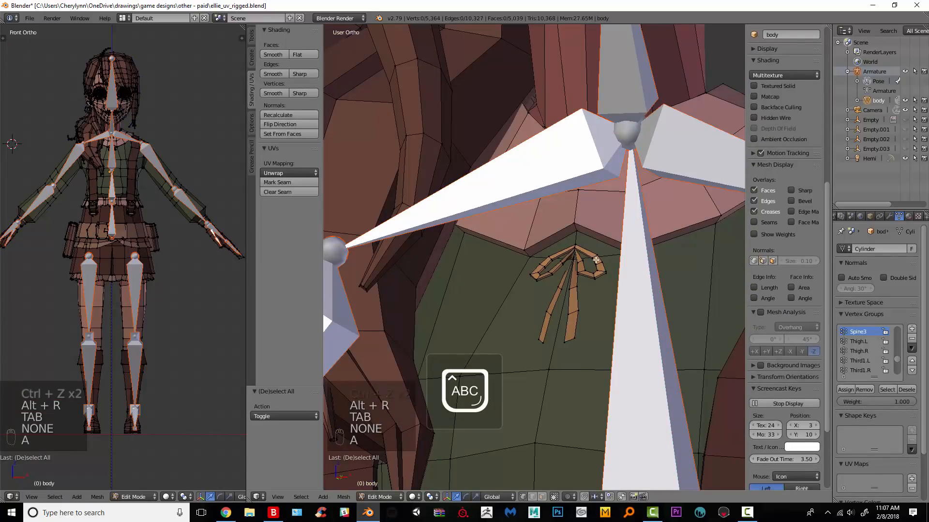
{"action": "key", "text": "l"}
{"action": "key", "text": "l"}
{"action": "key", "text": "l"}
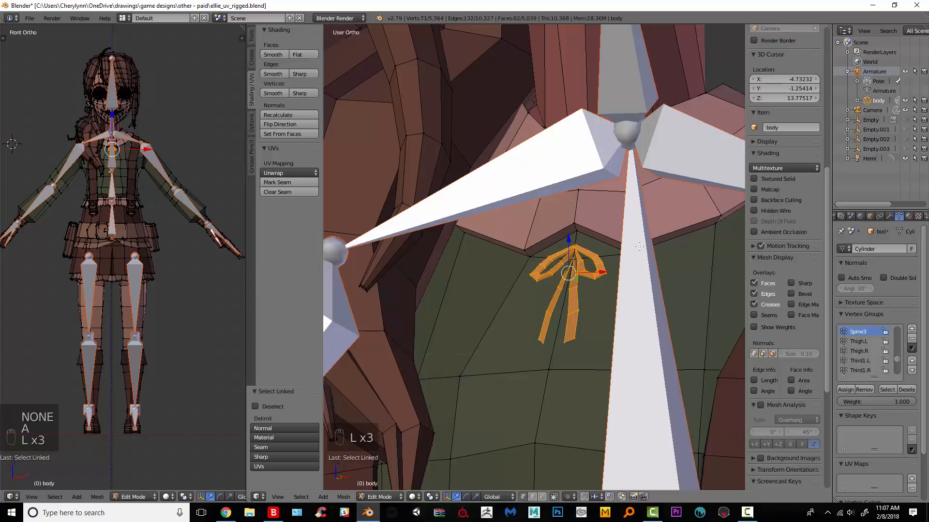
{"action": "left_click", "coordinate": [844, 389]}
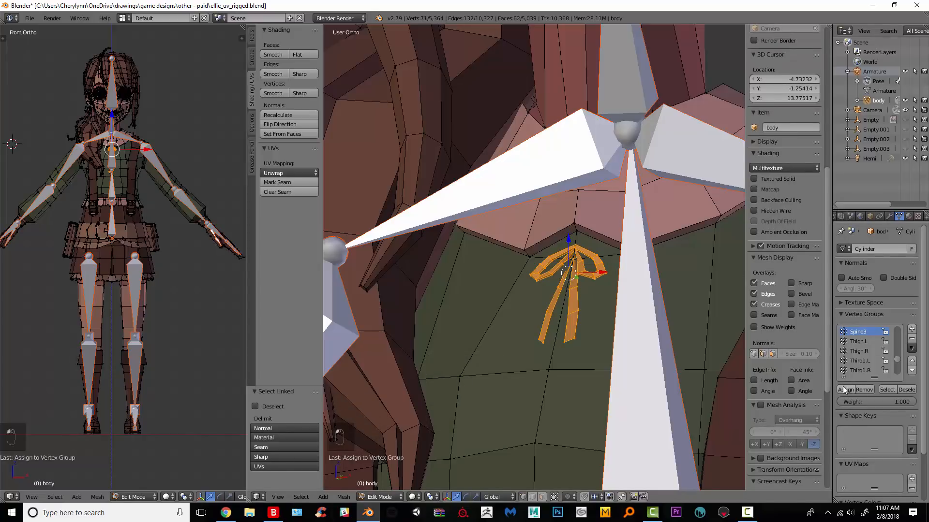
Leave mesh editing and return the body mesh to Weight Paint mode.
{"action": "left_click", "coordinate": [878, 82]}
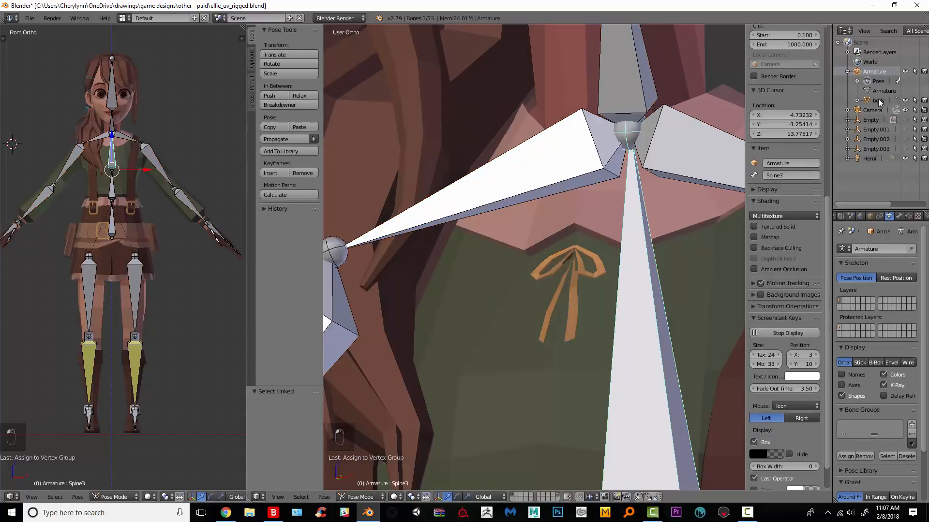
{"action": "left_click", "coordinate": [878, 100]}
{"action": "left_click", "coordinate": [387, 497]}
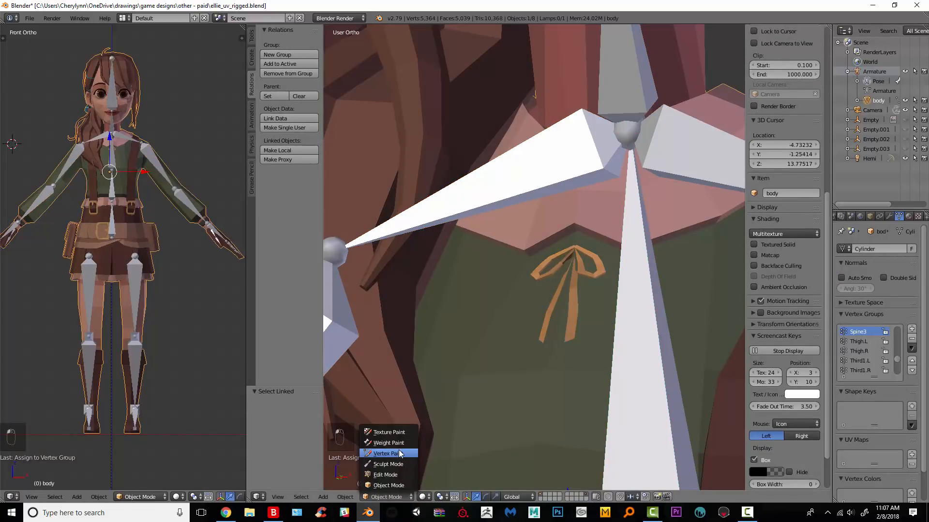
{"action": "left_click", "coordinate": [388, 443]}
Rotate the Spine3 bone by -34.1° about the global X axis to test the bow, and clear the pose rotation.
{"action": "key", "text": "r"}
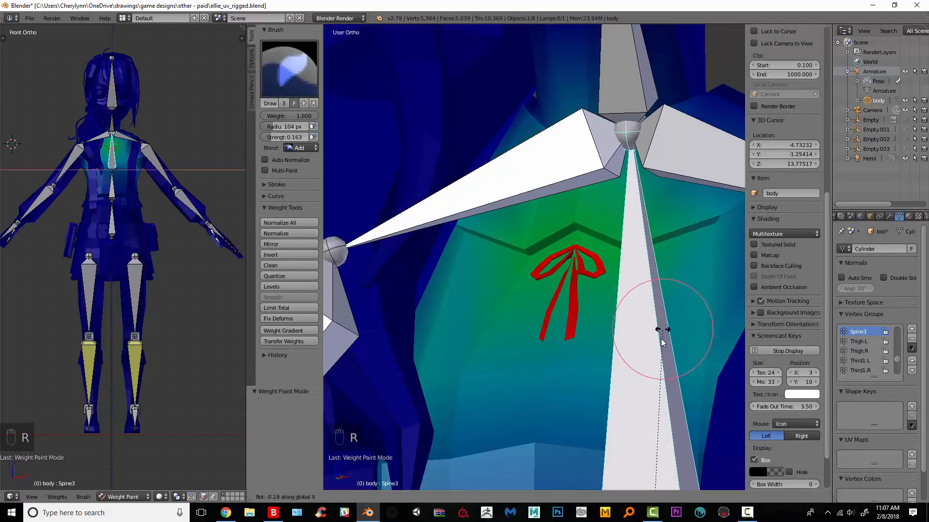
{"action": "left_click", "coordinate": [654, 321]}
{"action": "key", "text": "r"}
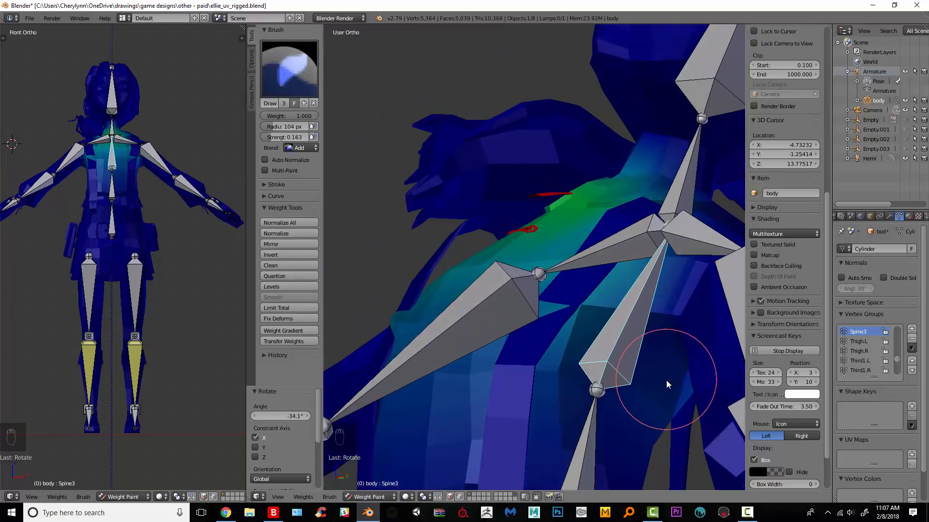
{"action": "left_click", "coordinate": [665, 379]}
{"action": "key", "text": "ctrl+z"}
{"action": "key", "text": "alt+r"}
Bend the Spine3 bone backward and forward about the global X axis to watch the bow, undoing each rotation.
{"action": "key", "text": "r"}
{"action": "left_click", "coordinate": [672, 352]}
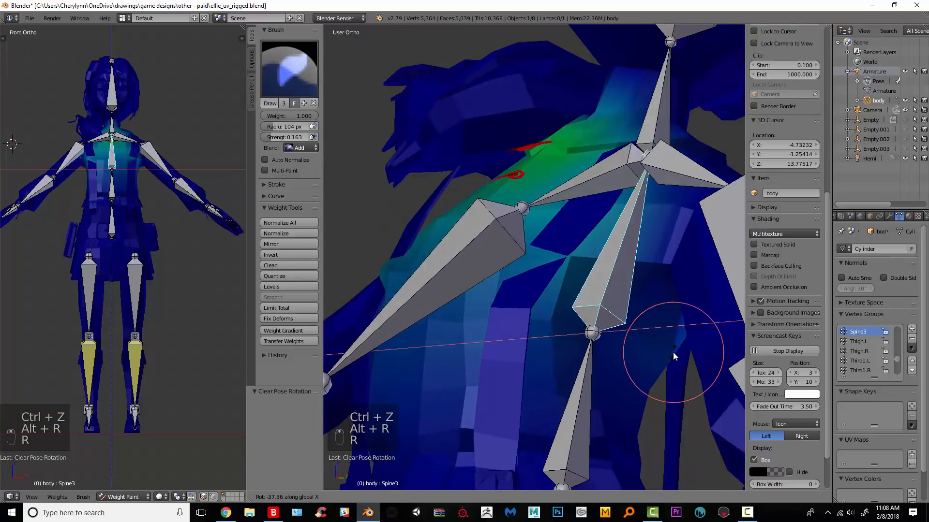
{"action": "key", "text": "ctrl+z"}
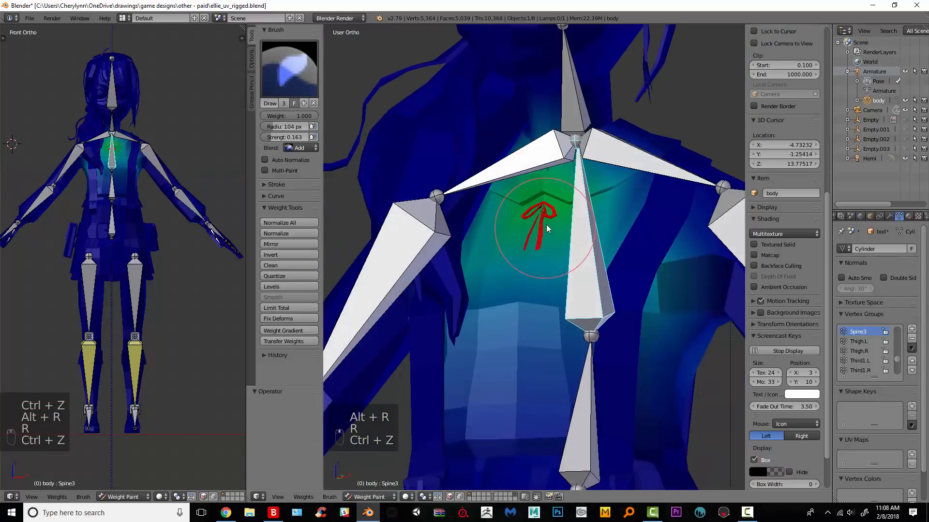
{"action": "key", "text": "r"}
{"action": "key", "text": "x"}
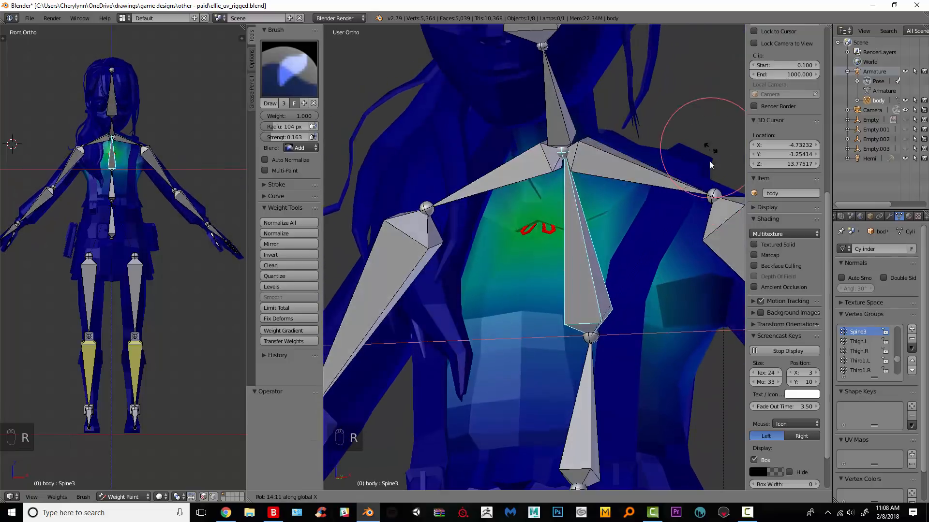
{"action": "key", "text": "ctrl+z"}
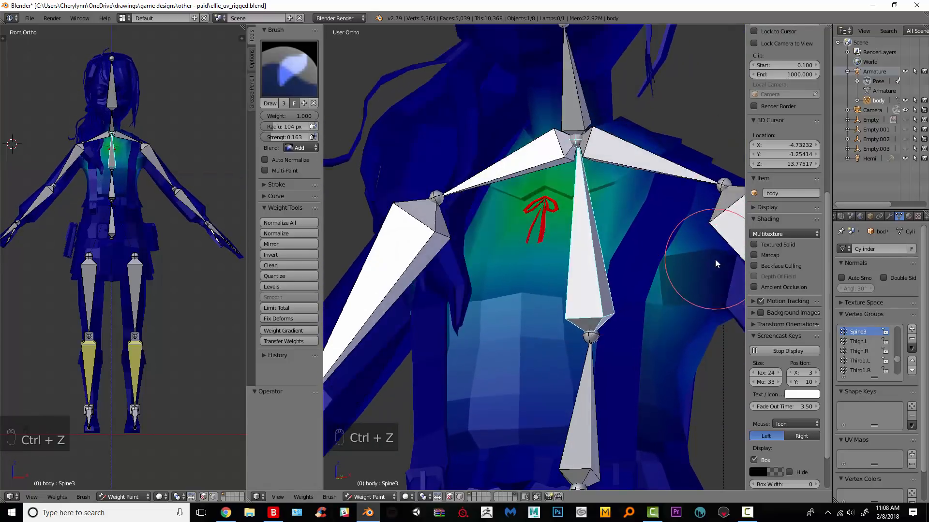
Rotate the Spine3 bone by -19.6° about the X axis and a further -5.35°, inspect the chest, and clear its rotation.
{"action": "key", "text": "r"}
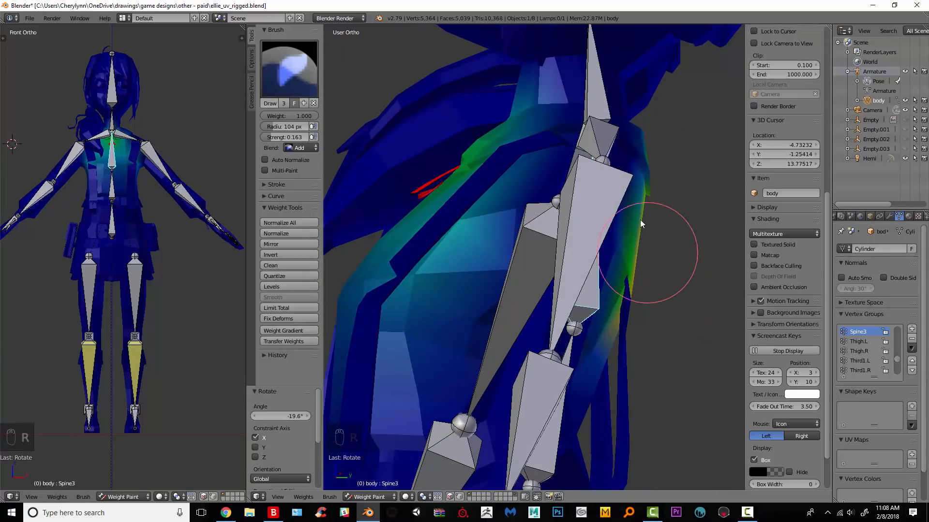
{"action": "left_click", "coordinate": [640, 220]}
{"action": "key", "text": "ctrl+s"}
{"action": "key", "text": "r"}
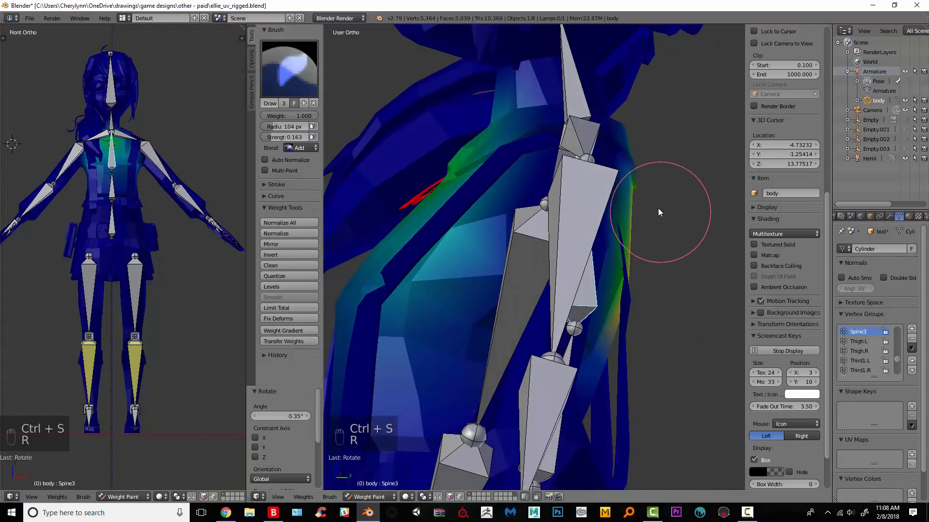
{"action": "left_click", "coordinate": [657, 208]}
{"action": "key", "text": "alt+r"}
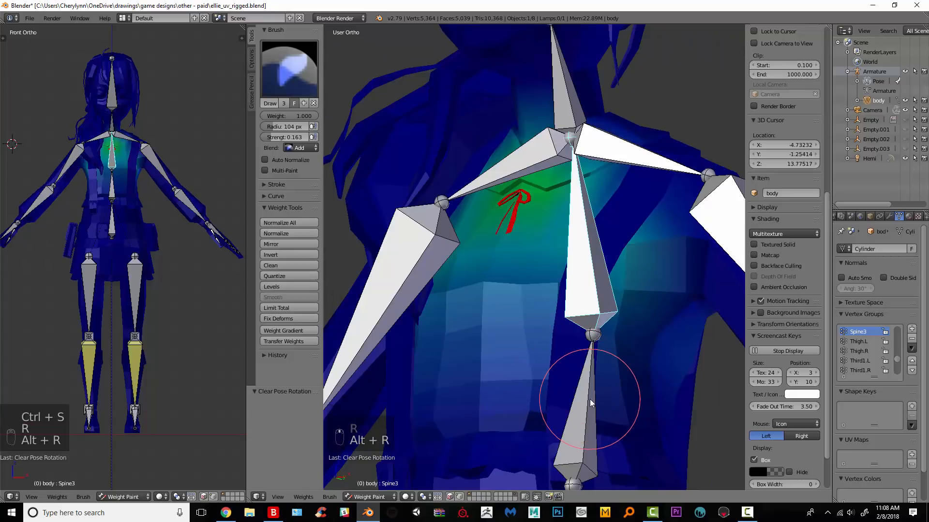
Display the Spine2 weights and, in Edit Mode, remove the selected bow vertices from the Spine2 vertex group.
{"action": "right_click", "coordinate": [590, 403]}
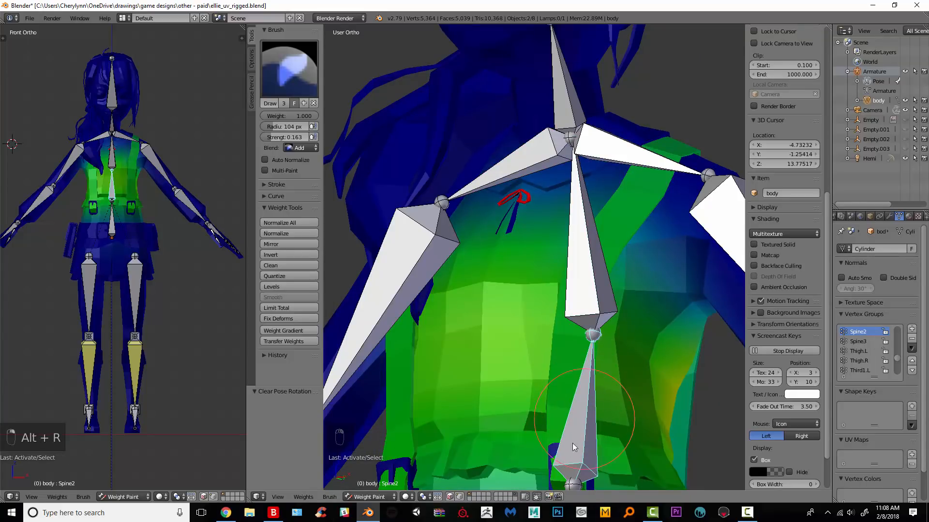
{"action": "scroll", "coordinate": [625, 450], "scroll_direction": "down", "scroll_amount": 1}
{"action": "scroll", "coordinate": [608, 426], "scroll_direction": "up", "scroll_amount": 6}
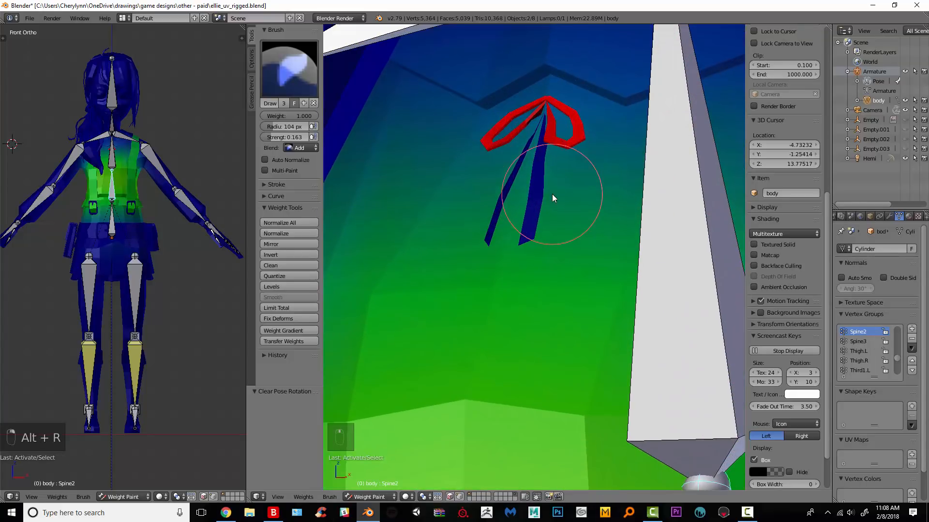
{"action": "key", "text": "Tab"}
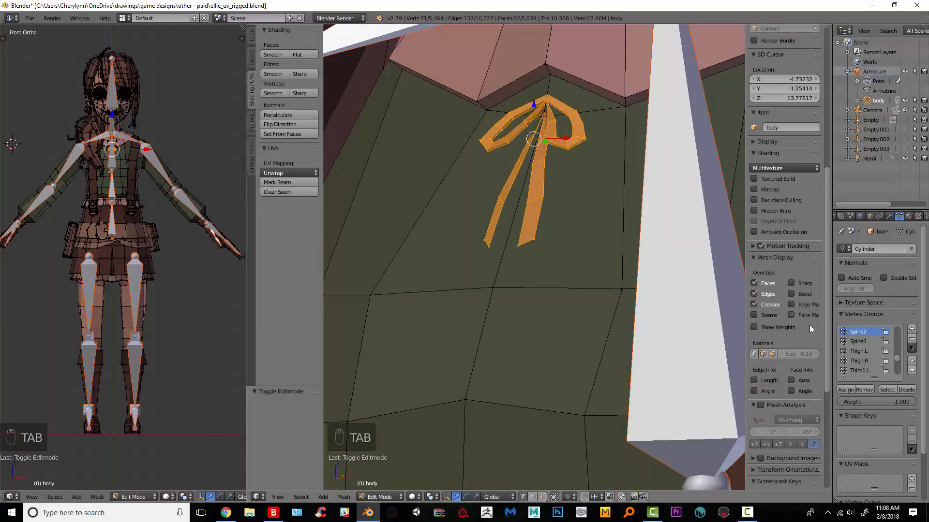
Switch from the body mesh to the armature in Pose Mode.
{"action": "left_click", "coordinate": [877, 91]}
{"action": "left_click", "coordinate": [878, 80]}
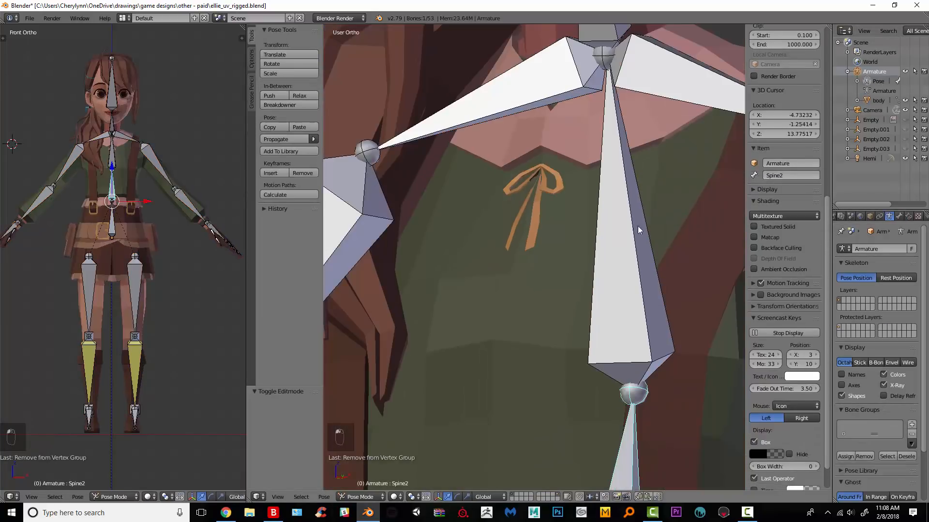
{"action": "middle_click_drag", "start_coordinate": [638, 230], "coordinate": [924, 110]}
{"action": "left_click", "coordinate": [877, 81]}
{"action": "middle_click_drag", "start_coordinate": [527, 271], "coordinate": [726, 145]}
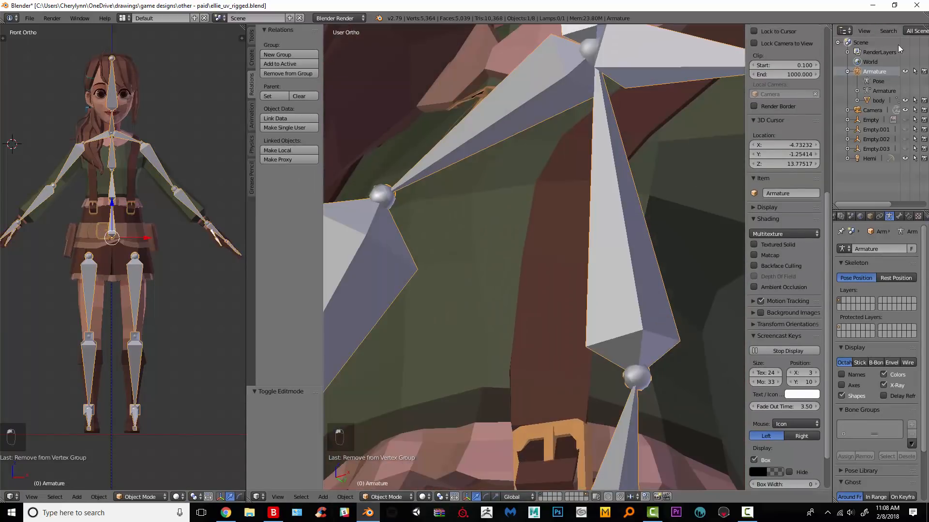
{"action": "left_click", "coordinate": [878, 81]}
Rotate the Spine2 bone about the global X axis to test the torso, and undo the rotation.
{"action": "middle_click_drag", "start_coordinate": [621, 203], "coordinate": [644, 295]}
{"action": "key", "text": "r"}
{"action": "key", "text": "x"}
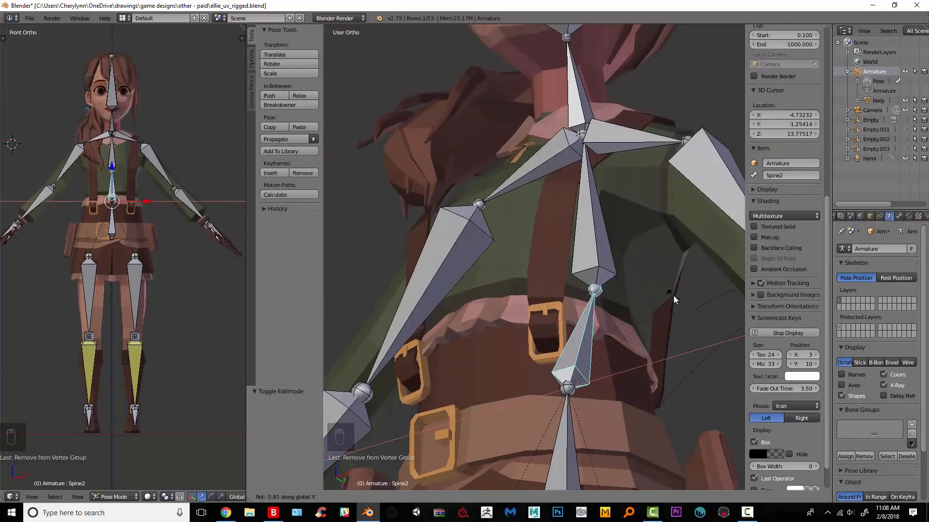
{"action": "left_click", "coordinate": [672, 294]}
{"action": "key", "text": "ctrl+z"}
Test-rotate the Spine3 bone about the global X axis by -13.7° and a further -3.95°, and clear its rotation.
{"action": "right_click", "coordinate": [569, 257]}
{"action": "key", "text": "r"}
{"action": "key", "text": "x"}
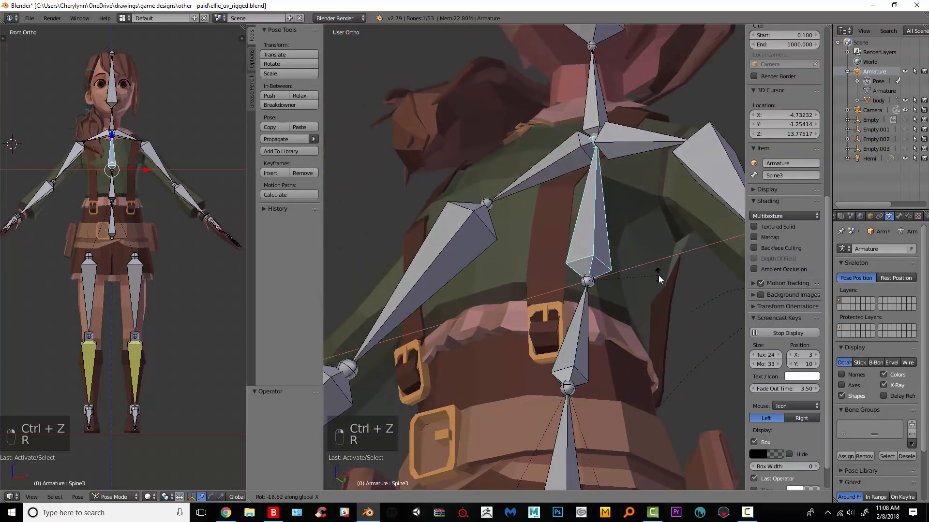
{"action": "left_click", "coordinate": [655, 246]}
{"action": "middle_click_drag", "start_coordinate": [648, 224], "coordinate": [694, 223]}
{"action": "scroll", "coordinate": [694, 223], "scroll_direction": "up", "scroll_amount": 3}
{"action": "key", "text": "r"}
{"action": "key", "text": "x"}
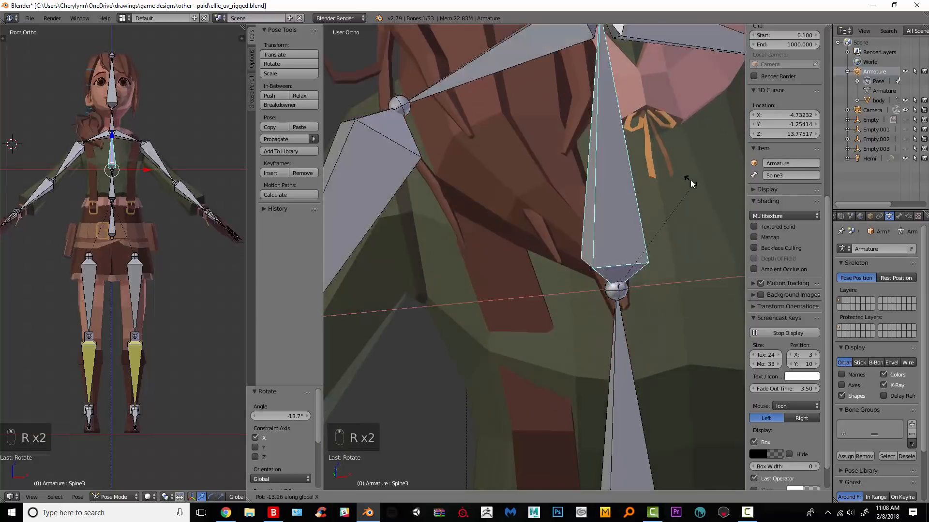
{"action": "left_click", "coordinate": [685, 198]}
{"action": "scroll", "coordinate": [677, 218], "scroll_direction": "down", "scroll_amount": 4}
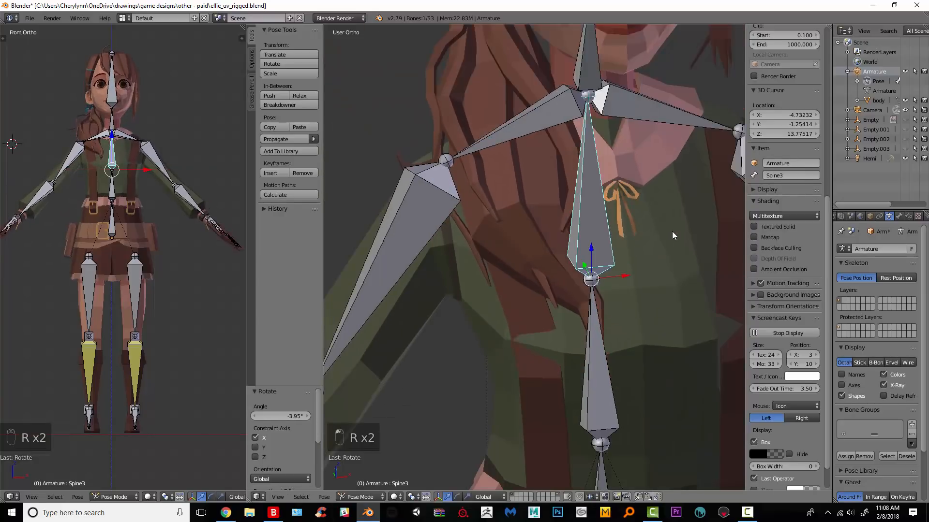
{"action": "key", "text": "alt+r"}
Switch from the armature to the body mesh and put it in Weight Paint mode.
{"action": "middle_click_drag", "start_coordinate": [678, 298], "coordinate": [636, 271]}
{"action": "key", "text": "Tab"}
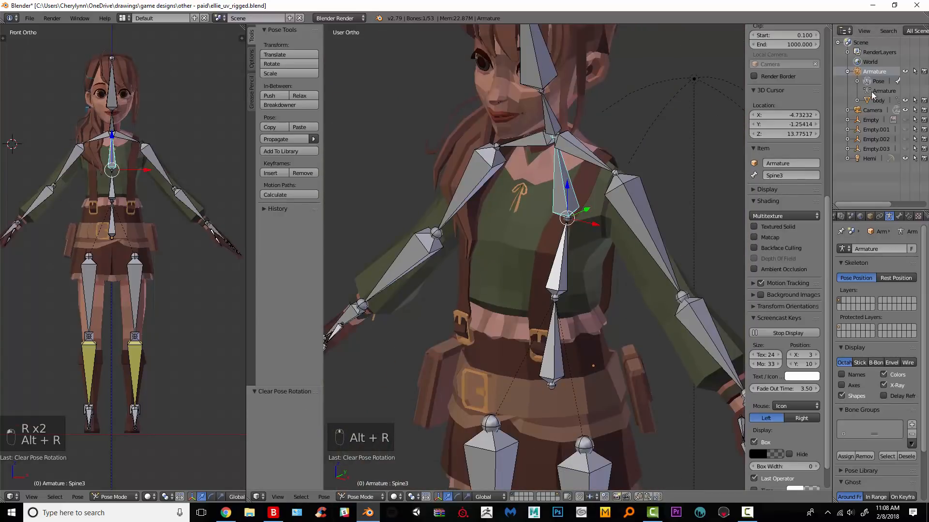
{"action": "left_click", "coordinate": [878, 99]}
{"action": "left_click", "coordinate": [382, 497]}
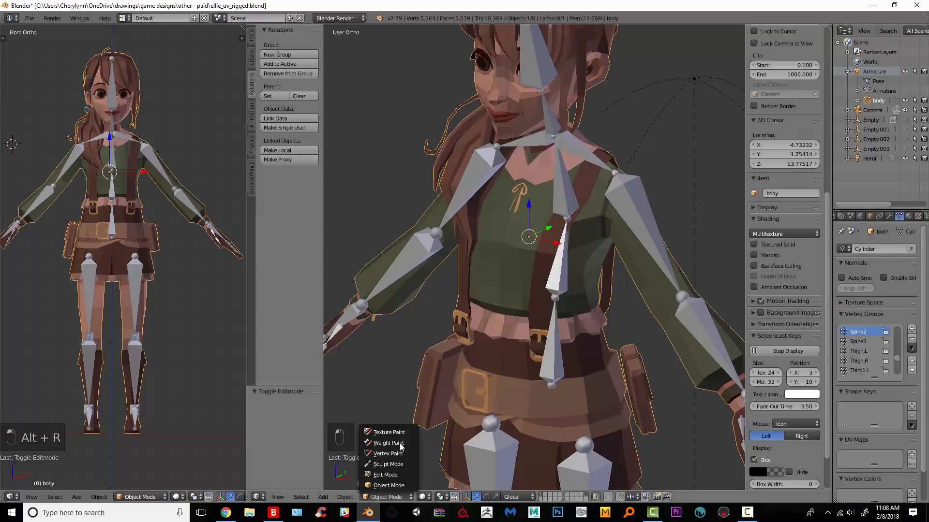
{"action": "left_click", "coordinate": [387, 441]}
{"action": "scroll", "coordinate": [571, 191], "scroll_direction": "up", "scroll_amount": 1}
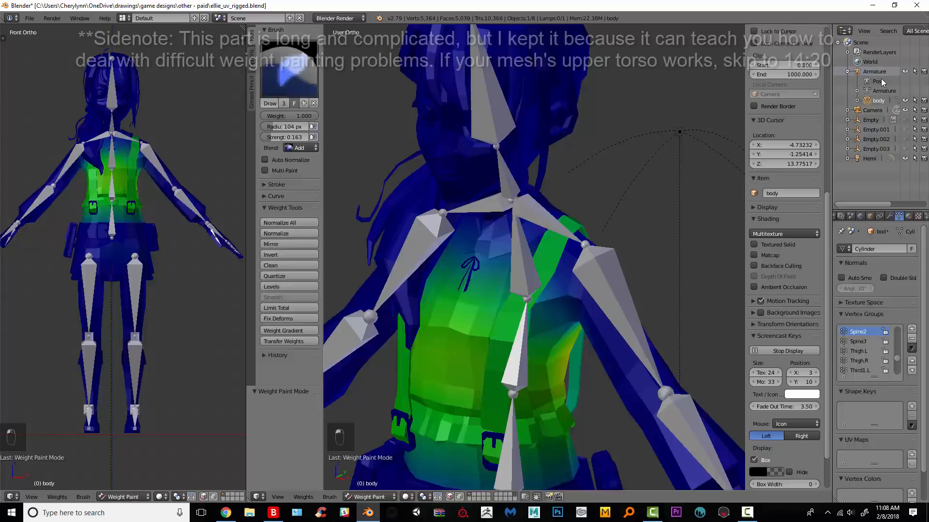
Combine the armature's Pose Mode with the body's Weight Paint mode and test-rotate Spine3, undoing each rotation.
{"action": "left_click", "coordinate": [878, 81]}
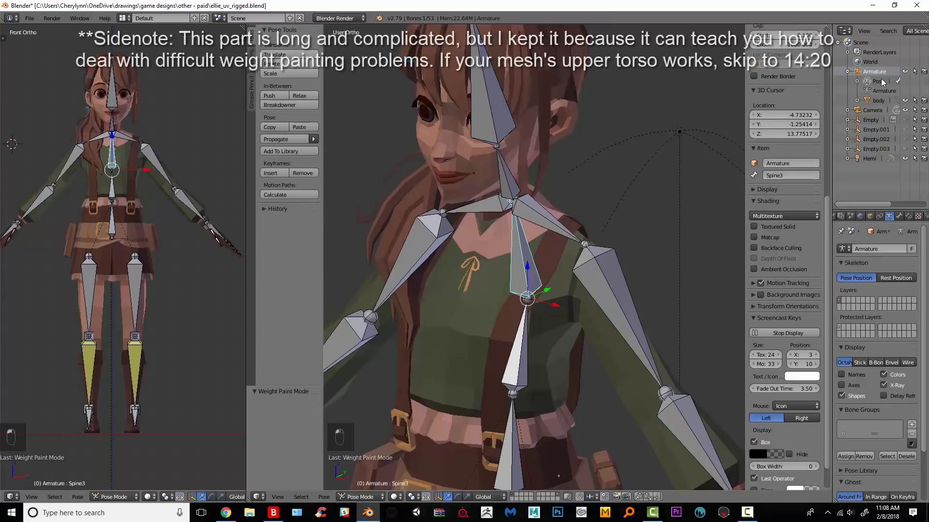
{"action": "key", "text": "r"}
{"action": "left_click", "coordinate": [644, 309]}
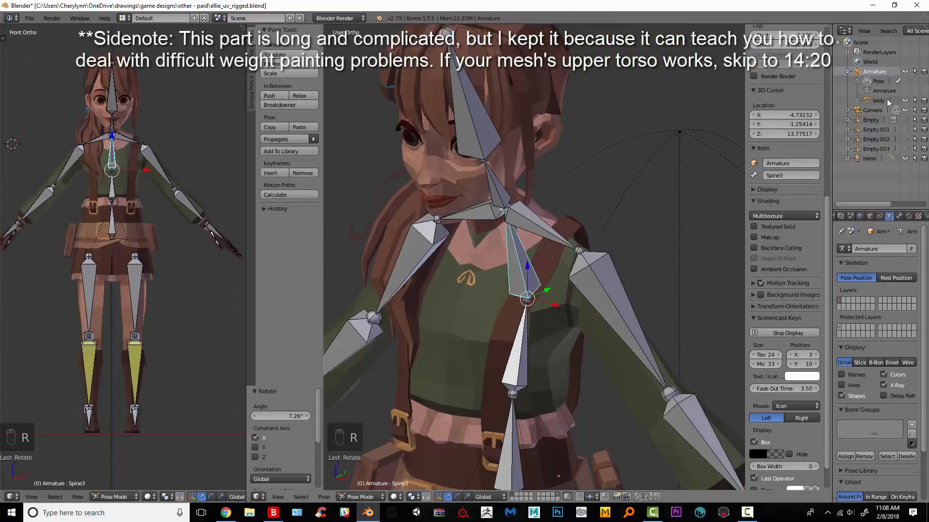
{"action": "key", "text": "ctrl+z"}
{"action": "left_click", "coordinate": [876, 100]}
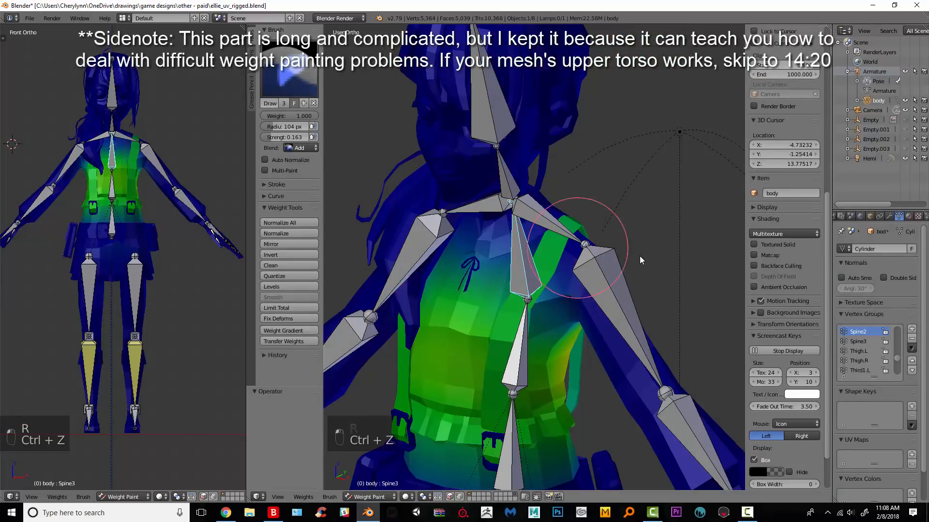
{"action": "key", "text": "r"}
{"action": "left_click", "coordinate": [632, 237]}
{"action": "key", "text": "ctrl+z"}
Set the weight brush blend to Subtract and undo the trial strokes on the shoulder strap.
{"action": "left_click", "coordinate": [306, 148]}
{"action": "left_click", "coordinate": [310, 121]}
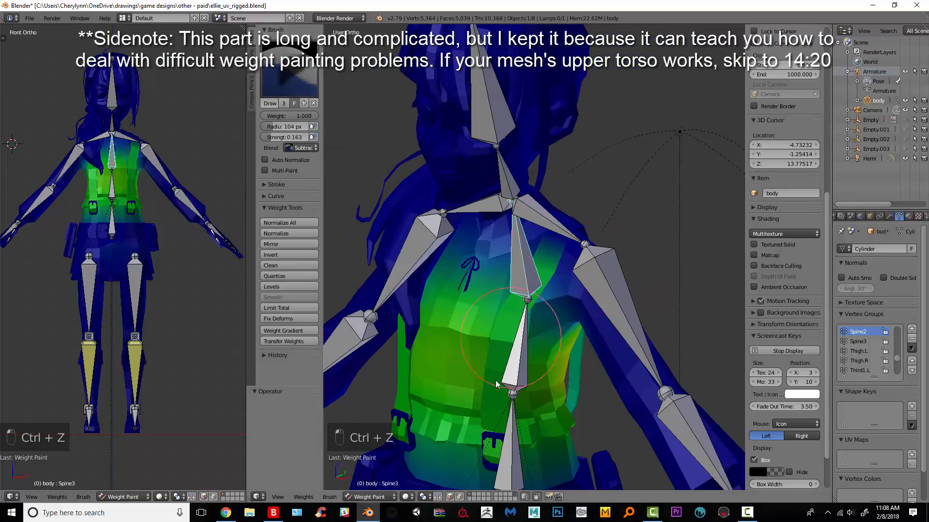
{"action": "key", "text": "ctrl+z"}
{"action": "key", "text": "ctrl+z"}
{"action": "key", "text": "ctrl+z"}
{"action": "key", "text": "ctrl+z"}
{"action": "key", "text": "ctrl+z"}
{"action": "key", "text": "ctrl+z"}
{"action": "key", "text": "ctrl+z"}
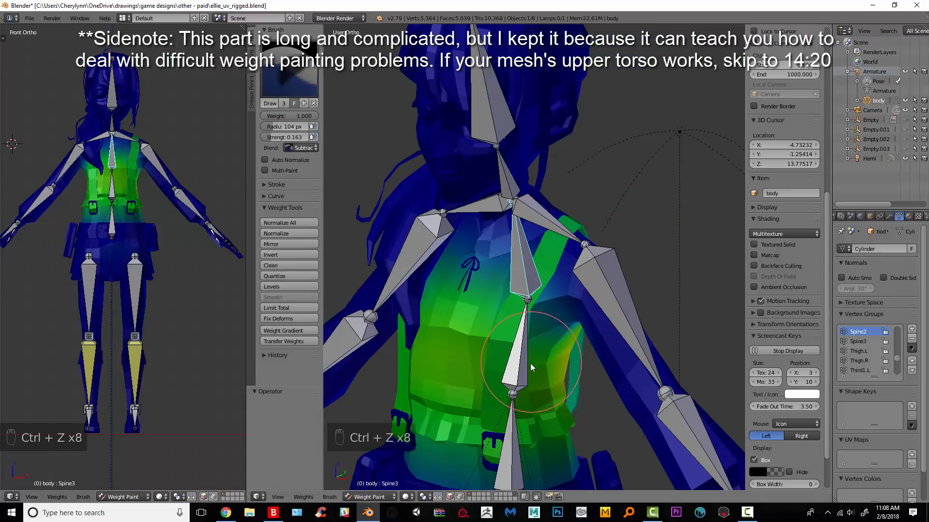
Display the Root weights and subtract them from the front of the upper torso and straps at brush strength 1.000.
{"action": "middle_click_drag", "start_coordinate": [546, 336], "coordinate": [553, 242]}
{"action": "right_click", "coordinate": [527, 335]}
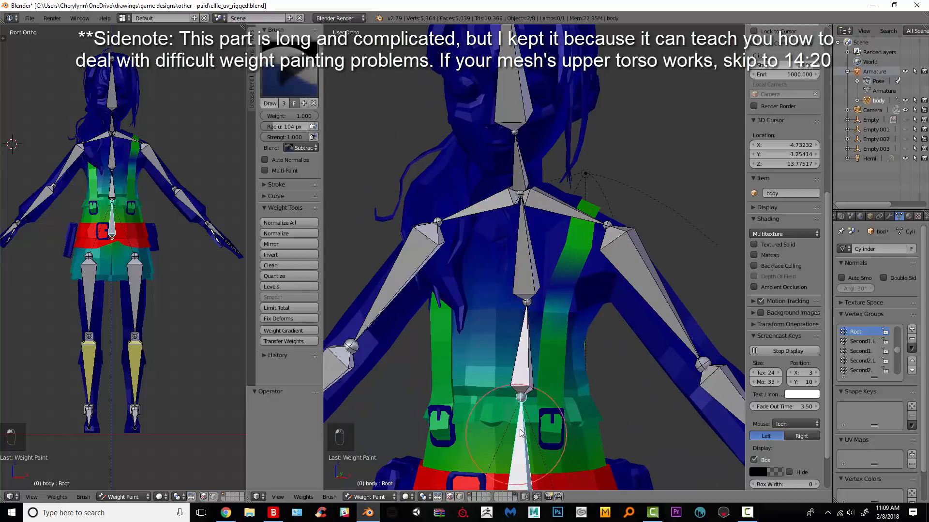
{"action": "middle_click_drag", "start_coordinate": [519, 433], "coordinate": [556, 383], "text": "shift"}
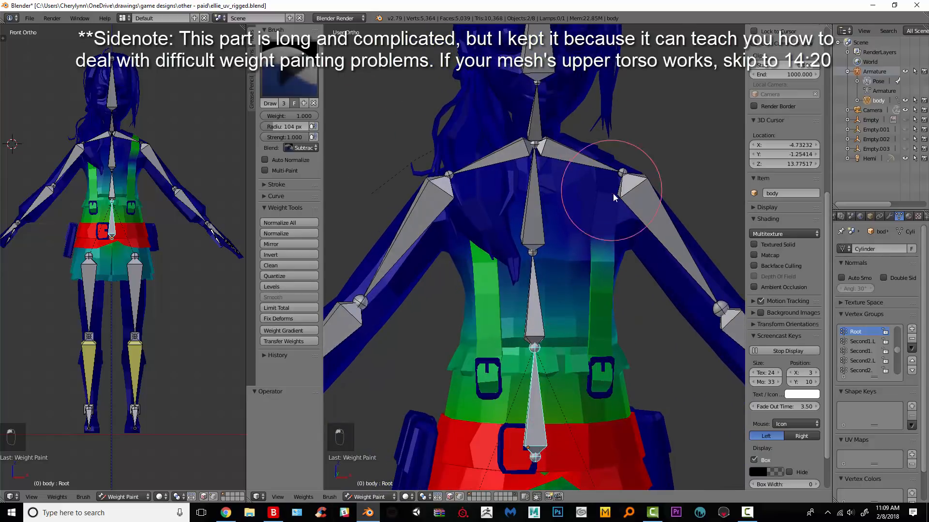
{"action": "mouse_move", "coordinate": [610, 237]}
{"action": "left_mouse_down"}
{"action": "mouse_move", "coordinate": [495, 202]}
{"action": "mouse_move", "coordinate": [489, 265]}
{"action": "left_mouse_up"}
Subtract Root weight from the upper back and the rear of the shoulder straps, checking the torso from all sides.
{"action": "middle_click_drag", "start_coordinate": [447, 196], "coordinate": [557, 200]}
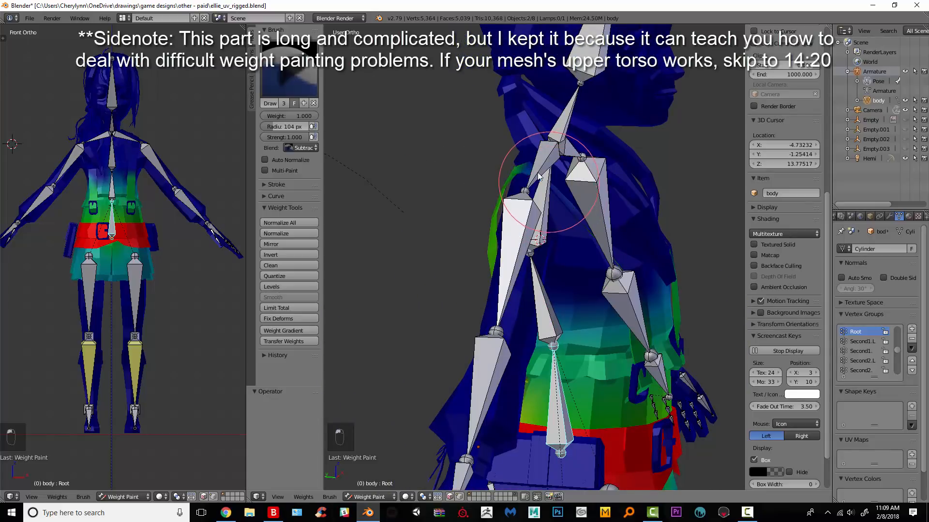
{"action": "middle_click_drag", "start_coordinate": [498, 197], "coordinate": [580, 195]}
{"action": "left_click", "coordinate": [563, 259]}
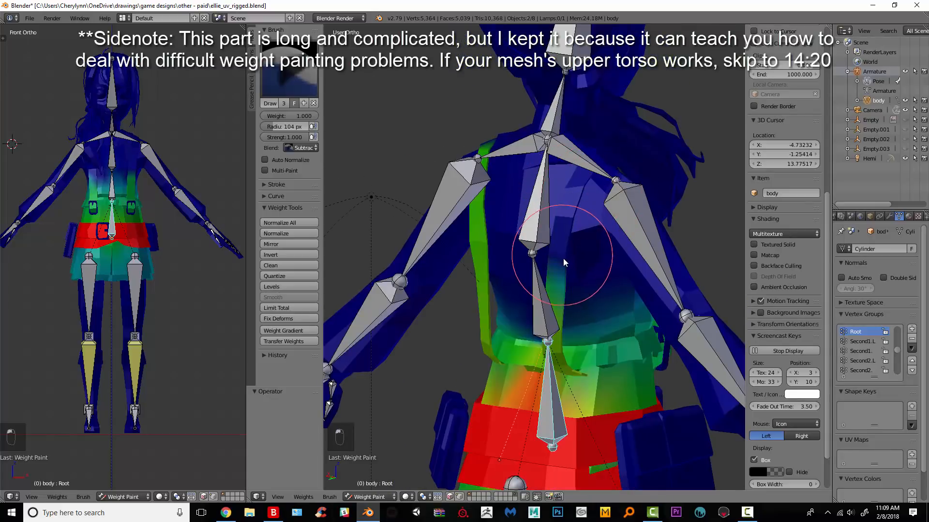
{"action": "middle_click_drag", "start_coordinate": [552, 260], "coordinate": [584, 260]}
{"action": "left_click", "coordinate": [583, 262]}
{"action": "left_click", "coordinate": [486, 262]}
{"action": "left_click_drag", "start_coordinate": [488, 263], "coordinate": [483, 169]}
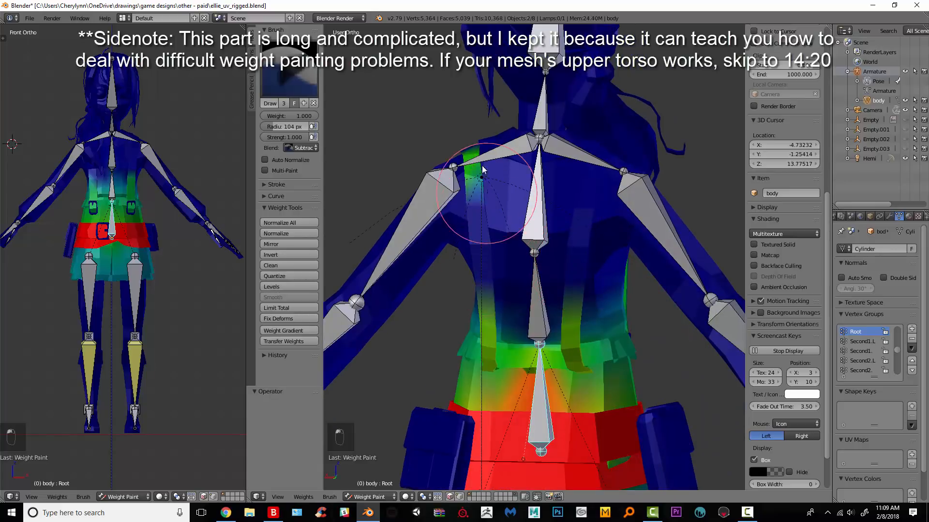
{"action": "middle_click_drag", "start_coordinate": [467, 201], "coordinate": [521, 258]}
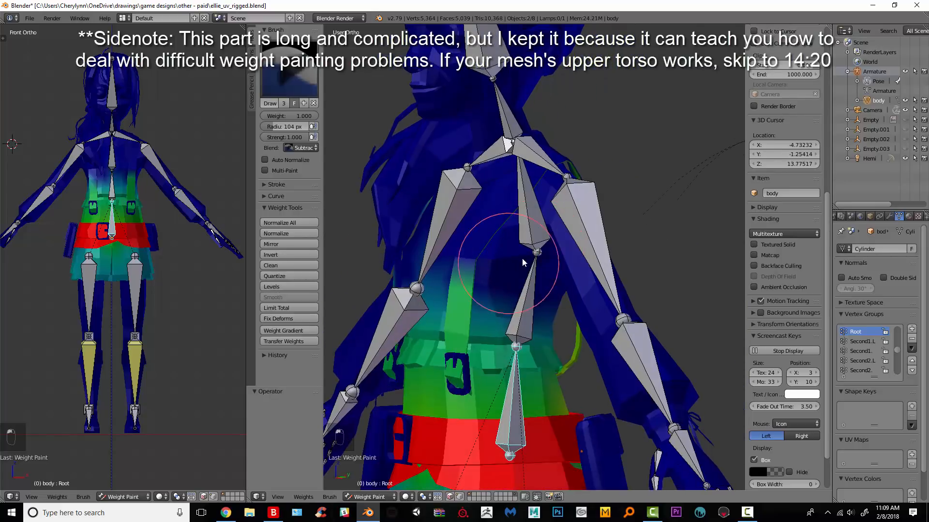
{"action": "middle_click_drag", "start_coordinate": [418, 178], "coordinate": [566, 166]}
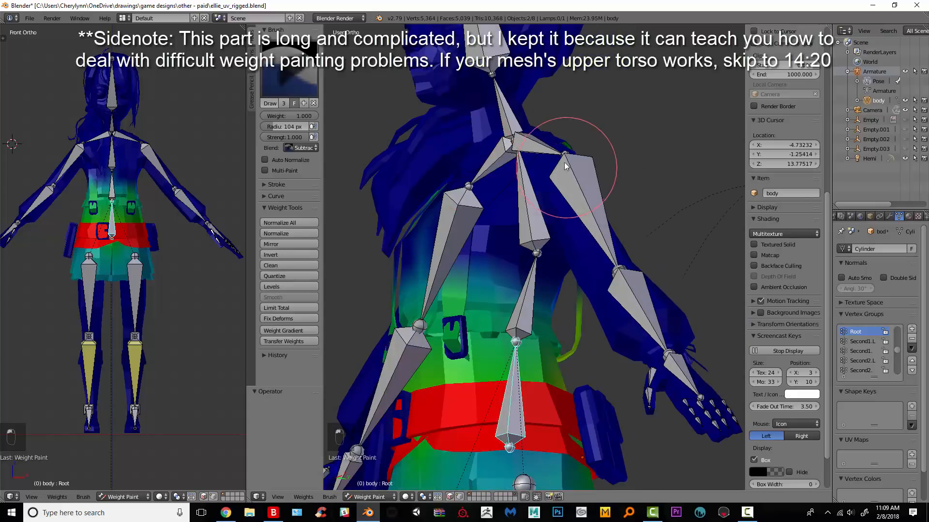
{"action": "middle_click_drag", "start_coordinate": [633, 161], "coordinate": [544, 178]}
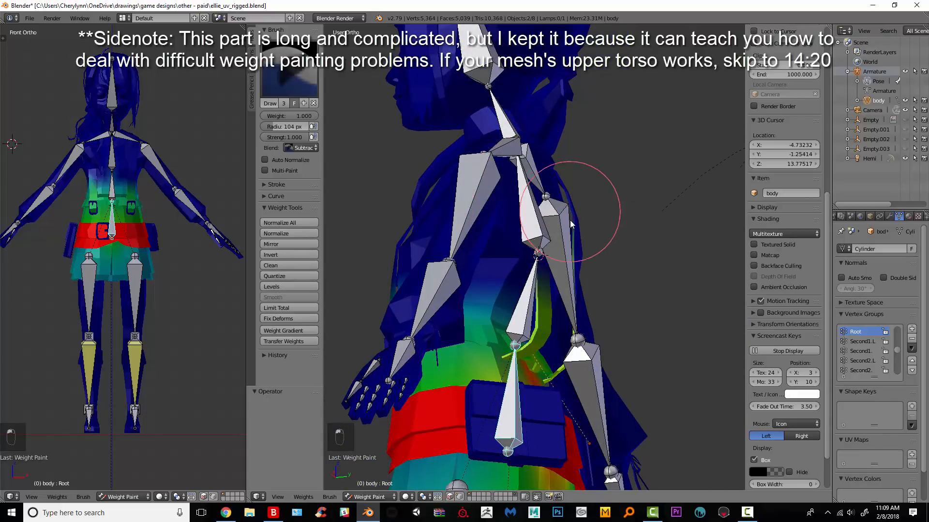
{"action": "middle_click_drag", "start_coordinate": [585, 249], "coordinate": [567, 236]}
{"action": "middle_click_drag", "start_coordinate": [507, 193], "coordinate": [505, 224]}
Display the Spine2 weights and test-rotate the bone both ways about the global X axis, undoing each rotation.
{"action": "middle_click_drag", "start_coordinate": [580, 162], "coordinate": [525, 312]}
{"action": "right_click", "coordinate": [524, 313]}
{"action": "key", "text": "r"}
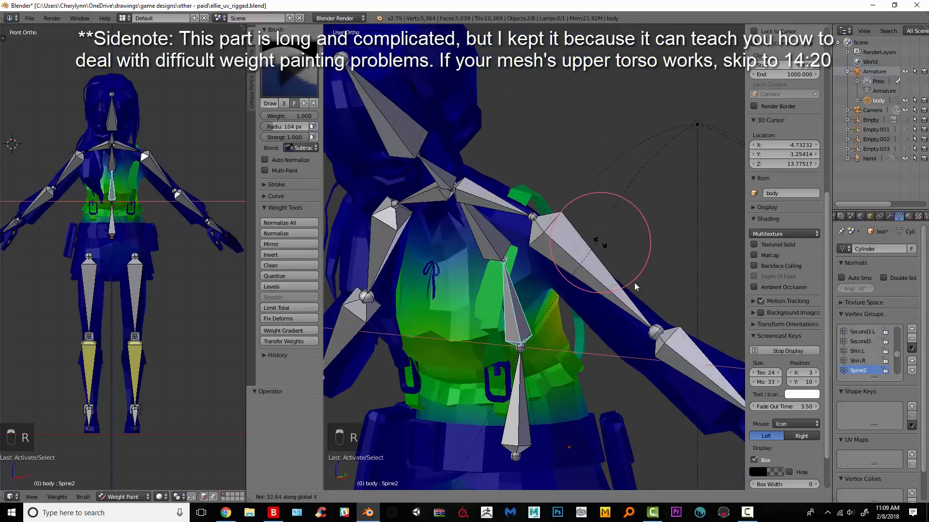
{"action": "key", "text": "ctrl+z"}
{"action": "key", "text": "r"}
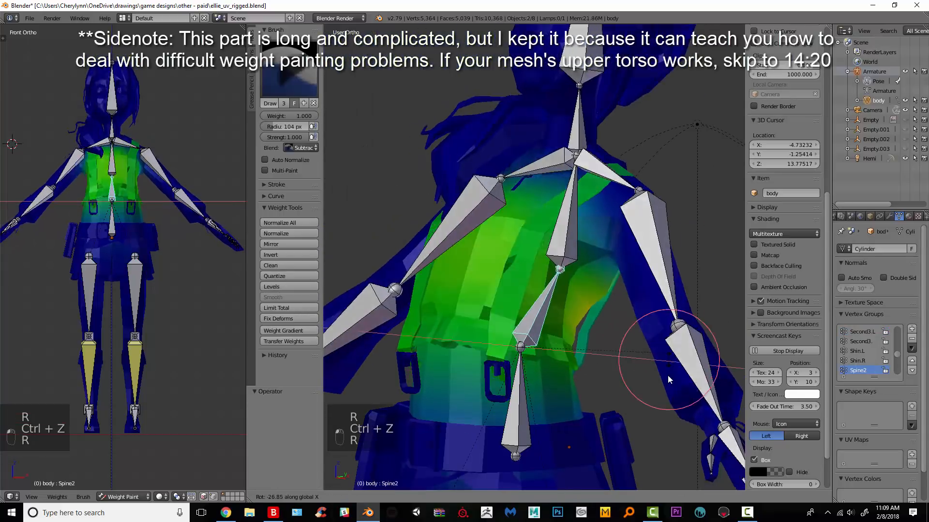
{"action": "key", "text": "ctrl+z"}
Subtract Spine2 weight from the sides of the upper chest, the upper back and the upper shoulder straps.
{"action": "middle_click_drag", "start_coordinate": [527, 315], "coordinate": [588, 307]}
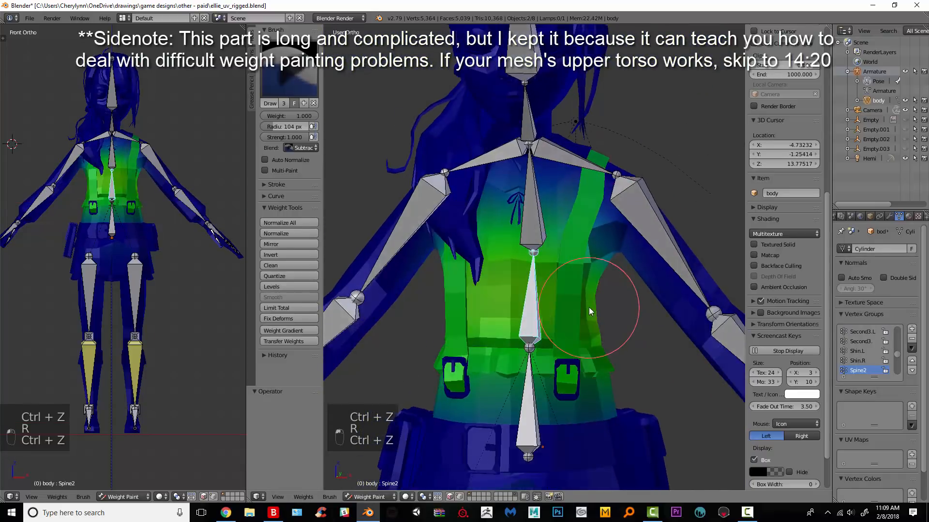
{"action": "scroll", "coordinate": [589, 205], "scroll_direction": "up", "scroll_amount": 3}
{"action": "left_click", "coordinate": [300, 147]}
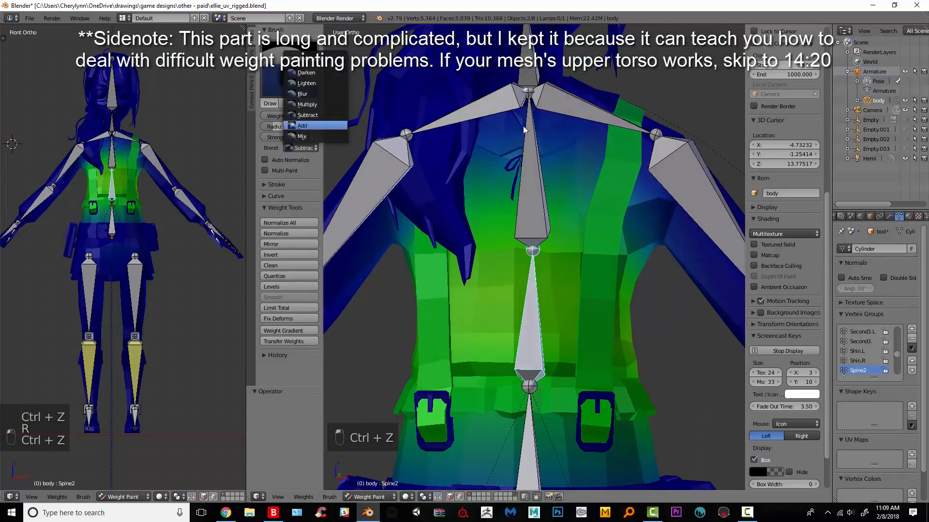
{"action": "left_click_drag", "start_coordinate": [551, 121], "coordinate": [595, 199]}
{"action": "mouse_move", "coordinate": [632, 174]}
{"action": "left_mouse_down"}
{"action": "mouse_move", "coordinate": [602, 177]}
{"action": "mouse_move", "coordinate": [632, 107]}
{"action": "left_mouse_up"}
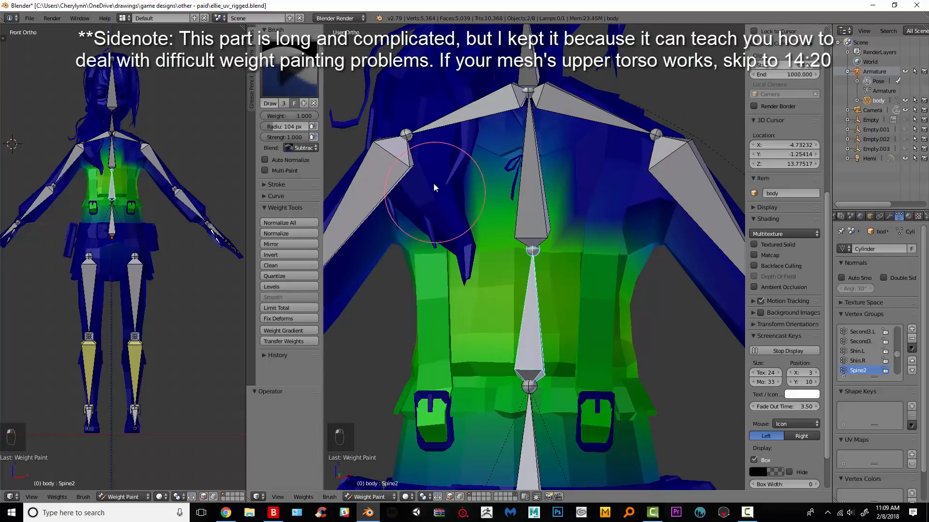
{"action": "middle_click_drag", "start_coordinate": [434, 183], "coordinate": [454, 159]}
{"action": "mouse_move", "coordinate": [402, 126]}
{"action": "middle_mouse_down"}
{"action": "mouse_move", "coordinate": [598, 131]}
{"action": "mouse_move", "coordinate": [571, 160]}
{"action": "mouse_move", "coordinate": [591, 163]}
{"action": "middle_mouse_up"}
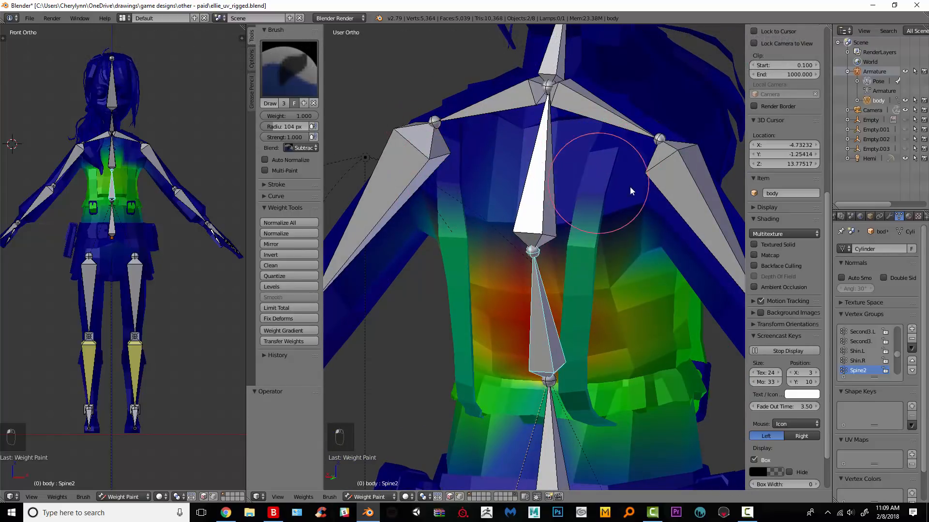
{"action": "middle_click_drag", "start_coordinate": [630, 187], "coordinate": [568, 191]}
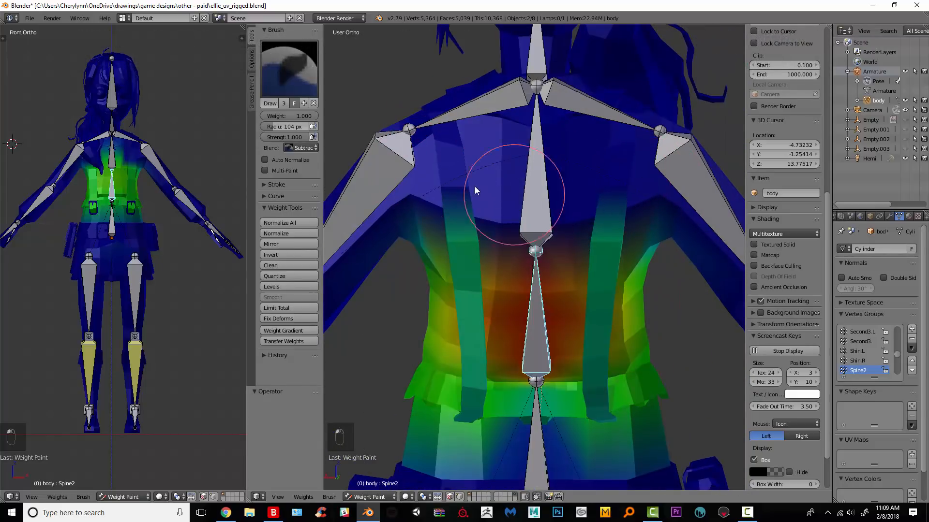
Display the Spine3 weights, set the brush blend to Add, and undo a trial stroke beside the bow.
{"action": "right_click", "coordinate": [537, 180]}
{"action": "middle_click_drag", "start_coordinate": [448, 184], "coordinate": [604, 184]}
{"action": "left_click", "coordinate": [304, 147]}
{"action": "left_click", "coordinate": [303, 126]}
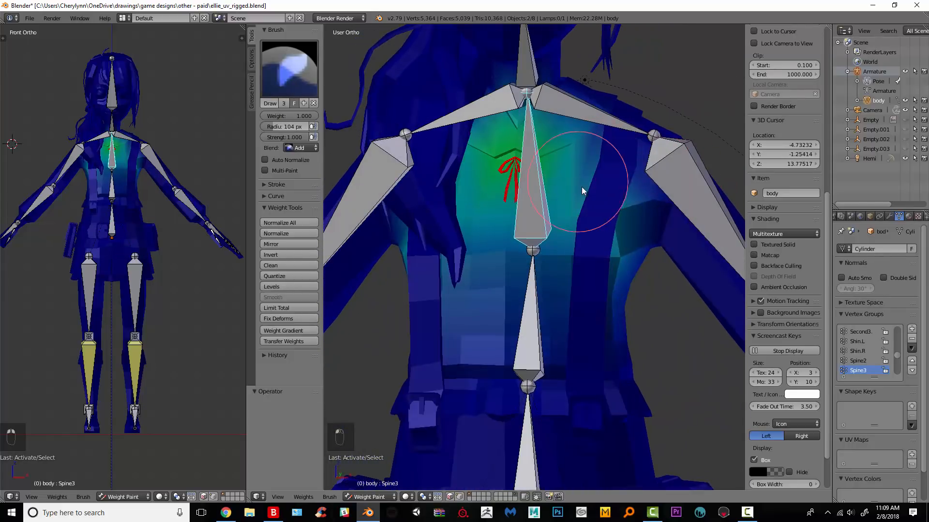
{"action": "left_click_drag", "start_coordinate": [582, 187], "coordinate": [595, 205]}
{"action": "key", "text": "ctrl+z"}
Enter Edit Mode and loop-select the upper front faces of the character's left shoulder strap, checking the selection in wireframe.
{"action": "key", "text": "Tab"}
{"action": "scroll", "coordinate": [618, 180], "scroll_direction": "up", "scroll_amount": 2}
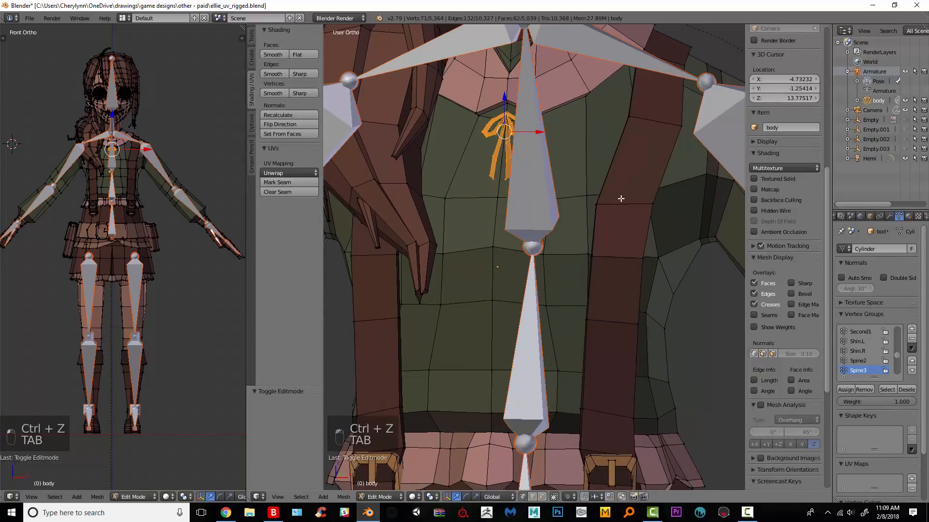
{"action": "right_click", "coordinate": [621, 199]}
{"action": "right_click", "coordinate": [656, 127], "text": "alt"}
{"action": "key", "text": "z"}
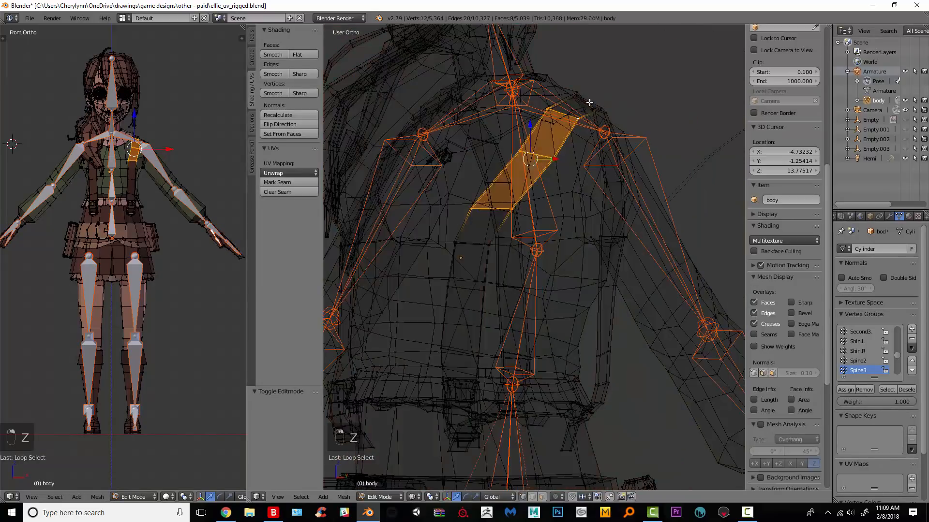
{"action": "key", "text": "z"}
{"action": "key", "text": "ctrl+z"}
{"action": "key", "text": "ctrl+z"}
{"action": "key", "text": "ctrl+z"}
{"action": "key", "text": "z"}
{"action": "key", "text": "ctrl+z"}
{"action": "key", "text": "z"}
Extend the face selection along the left strap over the shoulder and onto the back, undoing wrong picks.
{"action": "middle_click_drag", "start_coordinate": [488, 251], "coordinate": [602, 301]}
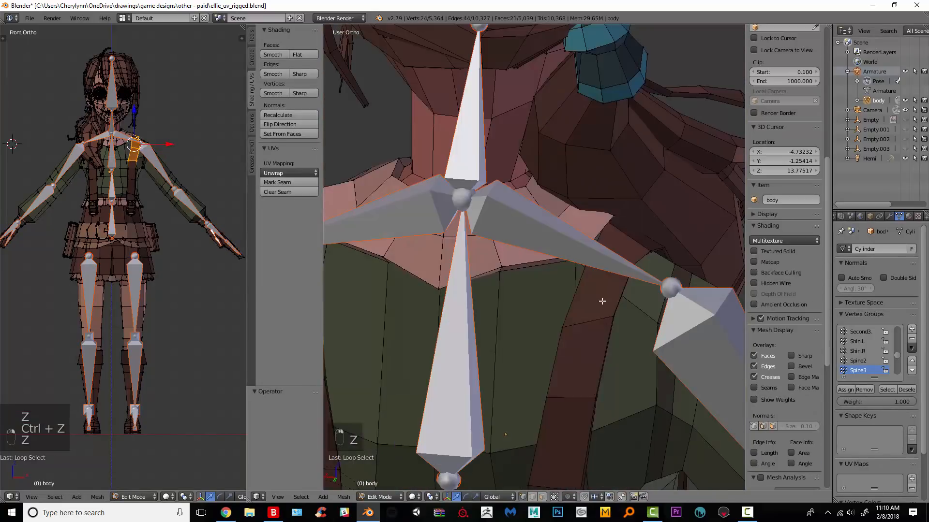
{"action": "right_click", "coordinate": [602, 300], "text": "shift"}
{"action": "key", "text": "z"}
{"action": "key", "text": "ctrl+z"}
{"action": "key", "text": "z"}
{"action": "right_click", "coordinate": [638, 288], "text": "shift"}
{"action": "middle_click_drag", "start_coordinate": [604, 261], "coordinate": [615, 229]}
{"action": "key", "text": "z"}
{"action": "key", "text": "ctrl+z"}
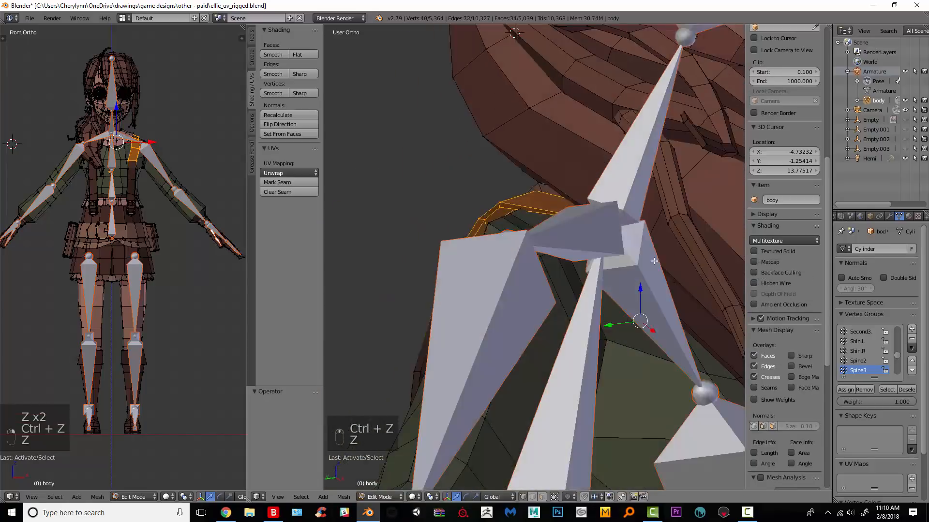
{"action": "key", "text": "ctrl+z"}
{"action": "key", "text": "ctrl+z"}
{"action": "key", "text": "ctrl+z"}
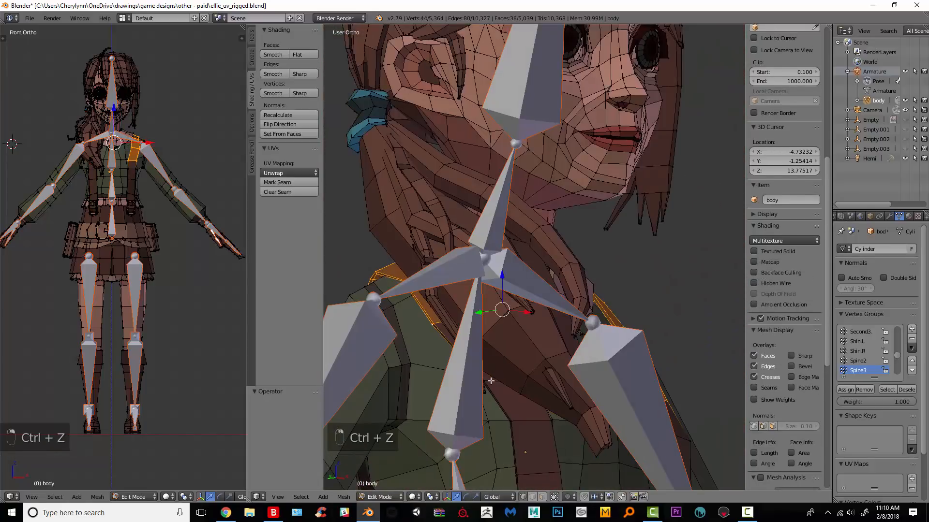
Assign the selected upper part of the left shoulder strap to the Spine3 vertex group with weight 1.000.
{"action": "scroll", "coordinate": [606, 351], "scroll_direction": "down", "scroll_amount": 3}
{"action": "middle_click_drag", "start_coordinate": [606, 352], "coordinate": [536, 371]}
{"action": "key", "text": "KP_1"}
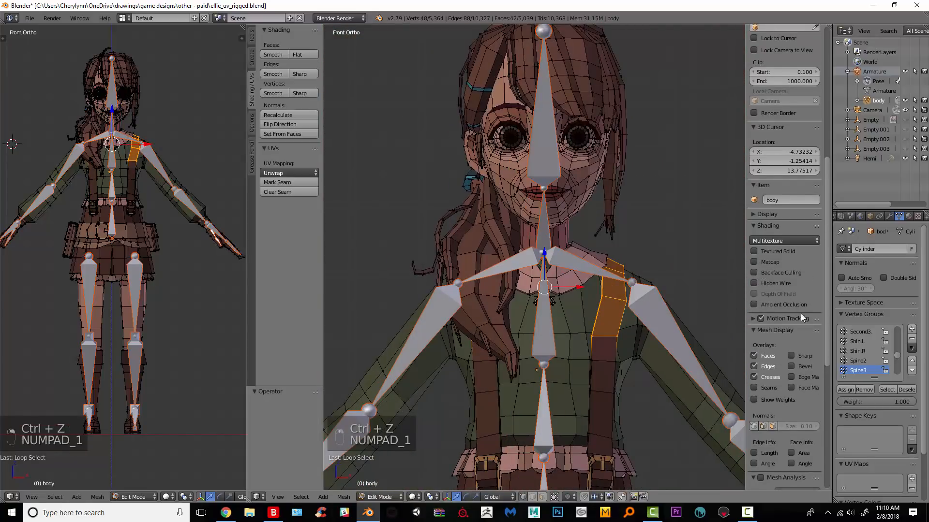
{"action": "left_click", "coordinate": [846, 390]}
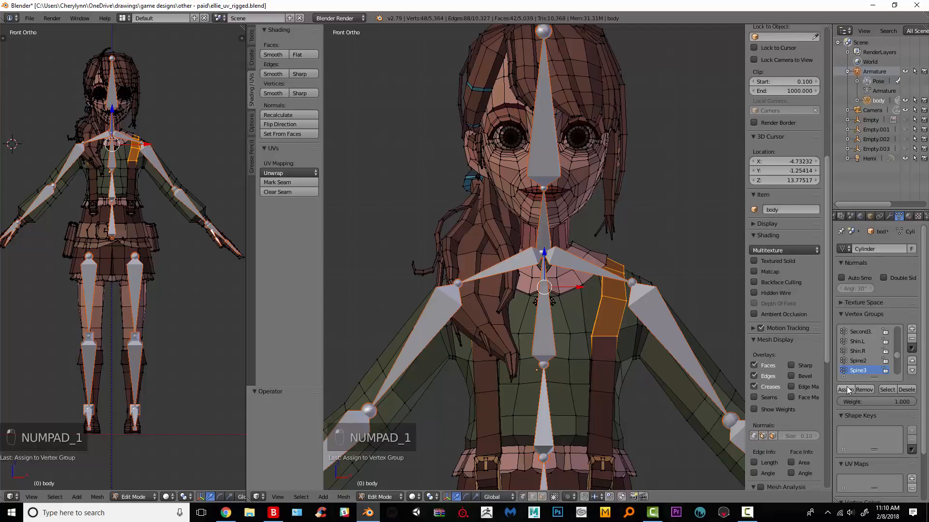
{"action": "middle_click_drag", "start_coordinate": [683, 387], "coordinate": [643, 300], "text": "shift"}
{"action": "scroll", "coordinate": [639, 308], "scroll_direction": "up", "scroll_amount": 1}
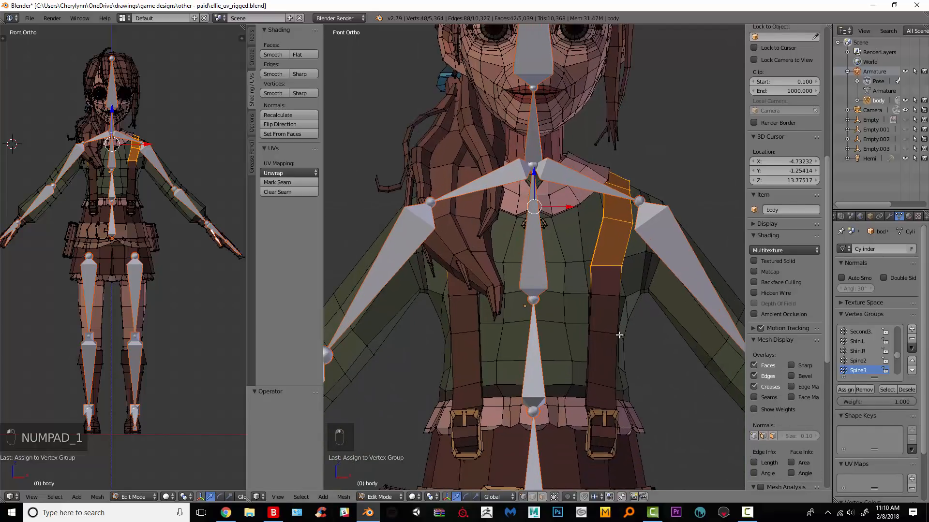
Clear the selection and loop-select the lower front faces of both shoulder straps down through the buckles, checking and correcting the picks in wireframe.
{"action": "scroll", "coordinate": [619, 335], "scroll_direction": "down", "scroll_amount": 2}
{"action": "scroll", "coordinate": [606, 365], "scroll_direction": "up", "scroll_amount": 3}
{"action": "left_click", "coordinate": [611, 434], "text": "alt+shift"}
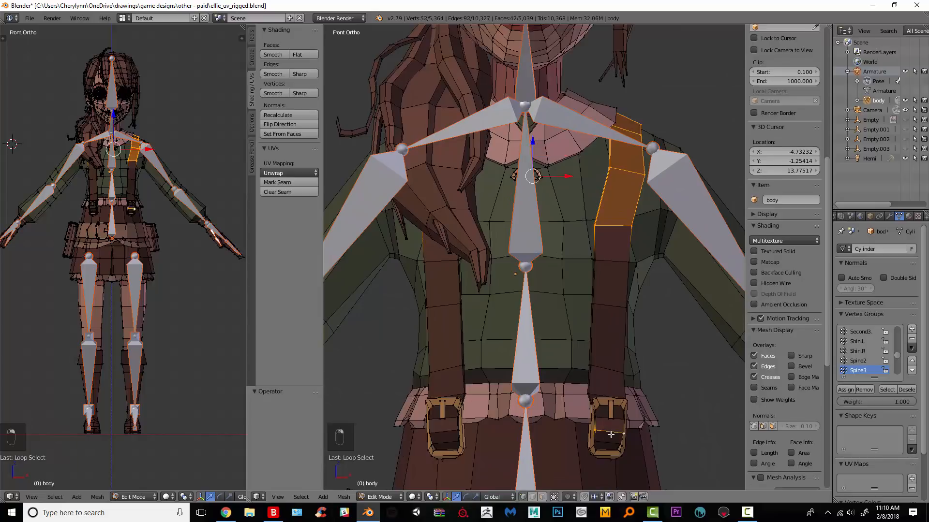
{"action": "middle_click_drag", "start_coordinate": [610, 434], "coordinate": [592, 385], "text": "shift"}
{"action": "key", "text": "a"}
{"action": "left_click", "coordinate": [590, 380], "text": "alt+shift"}
{"action": "left_click", "coordinate": [429, 380], "text": "alt+shift"}
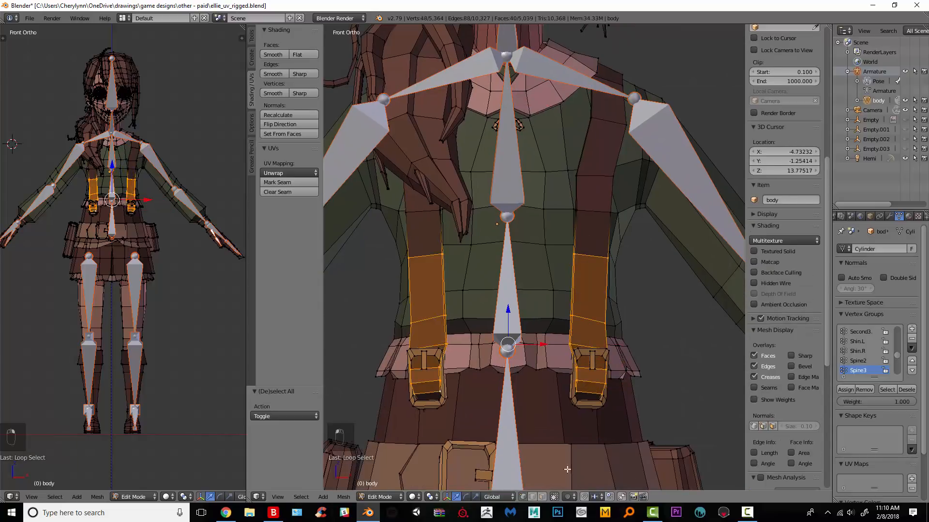
{"action": "key", "text": "z"}
{"action": "key", "text": "ctrl+z"}
{"action": "key", "text": "ctrl+z"}
{"action": "key", "text": "z"}
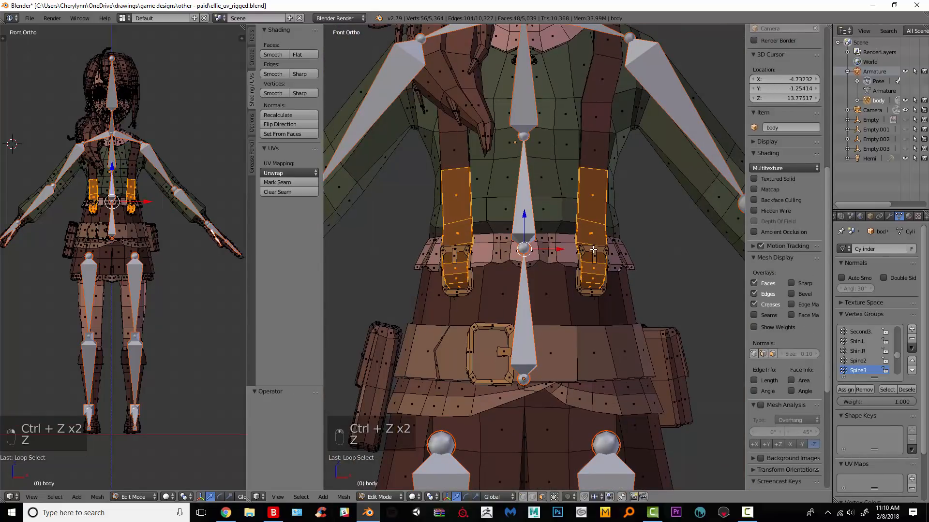
Add the linked faces of both strap buckles to the selection and assign everything selected to the Spine2 vertex group with weight 1.000.
{"action": "key", "text": "l"}
{"action": "key", "text": "l"}
{"action": "key", "text": "l"}
{"action": "key", "text": "ctrl+z"}
{"action": "key", "text": "l"}
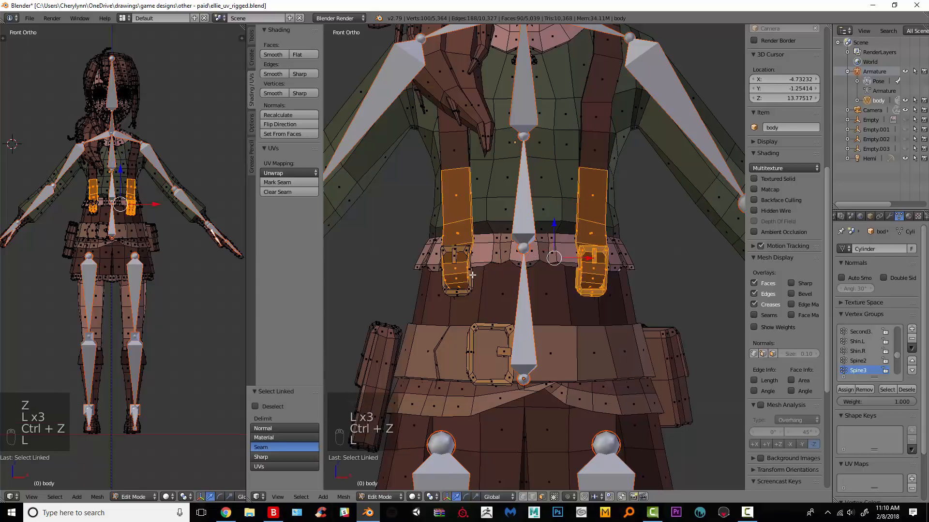
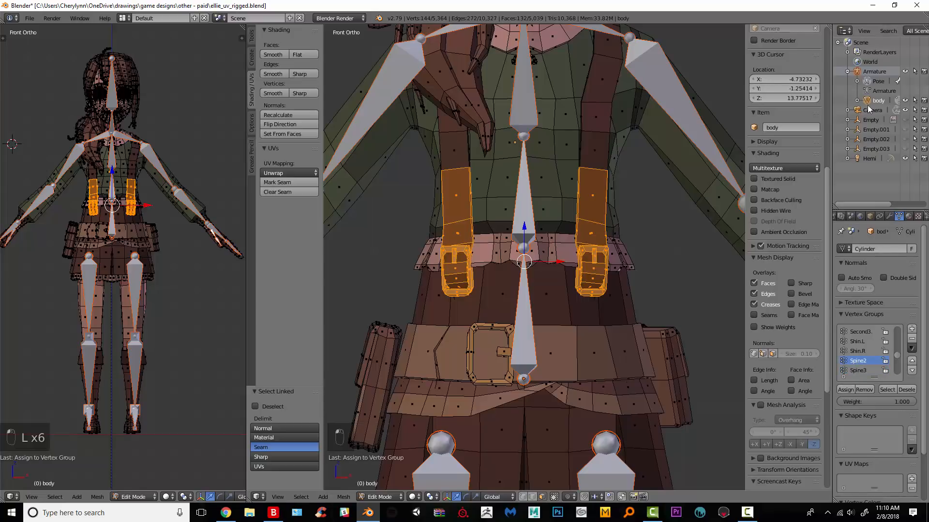
Return to the armature in Pose Mode and test the Spine3 bone with a free rotation and an X-axis rotation, undoing each.
{"action": "left_click", "coordinate": [876, 83]}
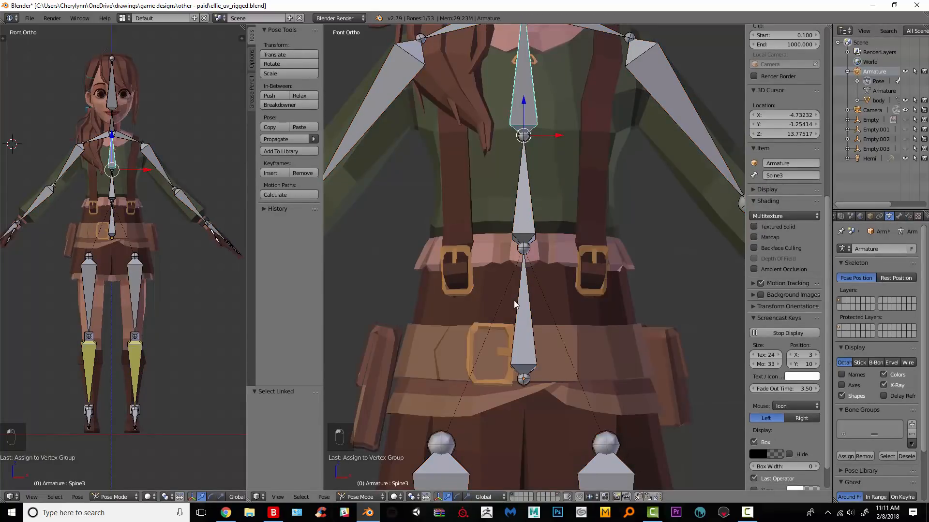
{"action": "middle_click_drag", "start_coordinate": [514, 300], "coordinate": [465, 274]}
{"action": "key", "text": "r"}
{"action": "left_click", "coordinate": [617, 257]}
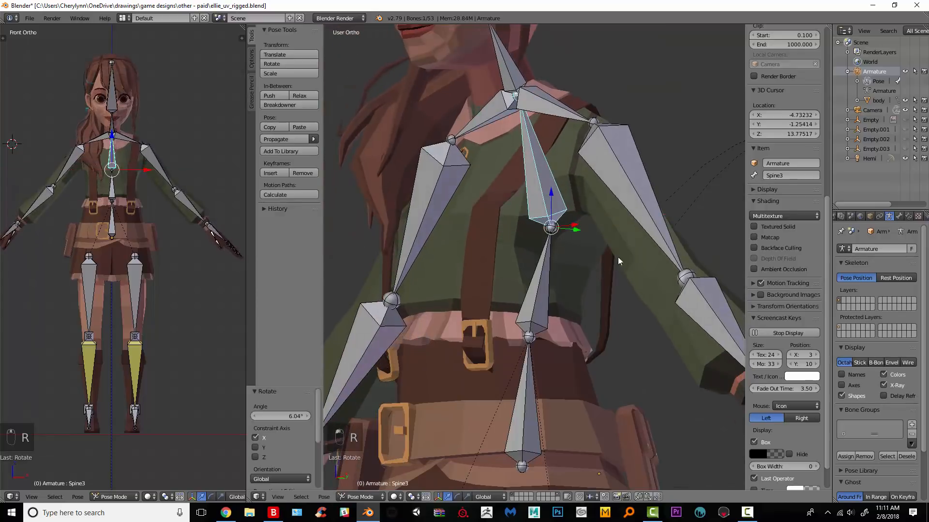
{"action": "key", "text": "ctrl+z"}
{"action": "key", "text": "r"}
{"action": "key", "text": "x"}
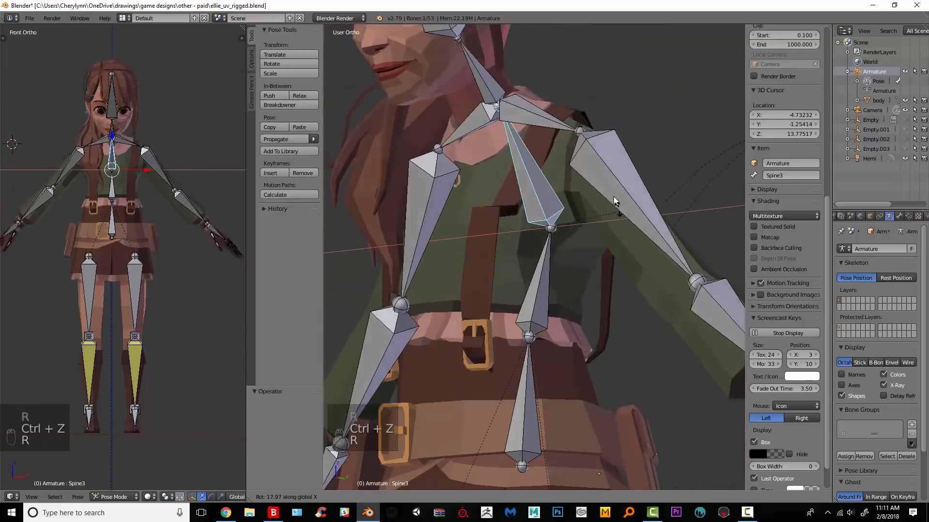
{"action": "left_click", "coordinate": [603, 245]}
{"action": "key", "text": "ctrl+z"}
Test the strap and torso deformation by rotating the Spine2 bone about the global X axis from several angles, undoing the rotations.
{"action": "right_click", "coordinate": [541, 295]}
{"action": "key", "text": "r"}
{"action": "key", "text": "x"}
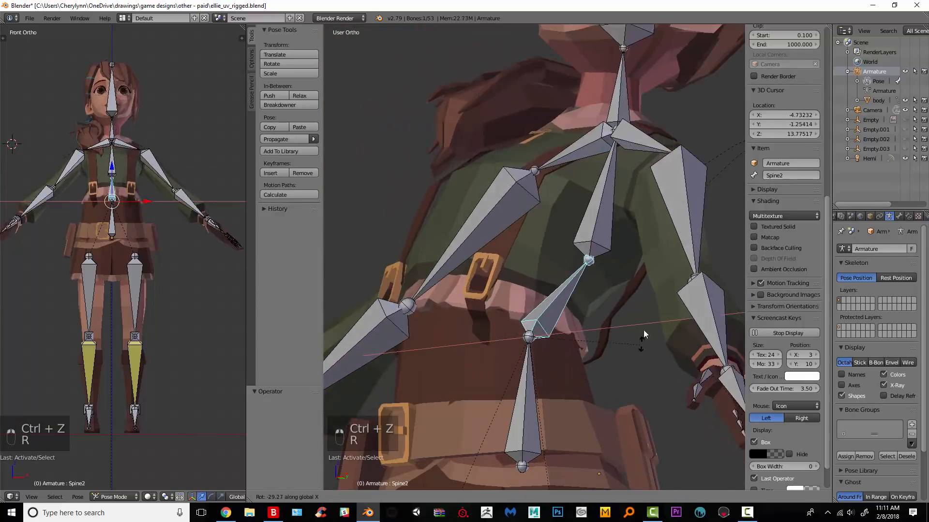
{"action": "left_click", "coordinate": [606, 234]}
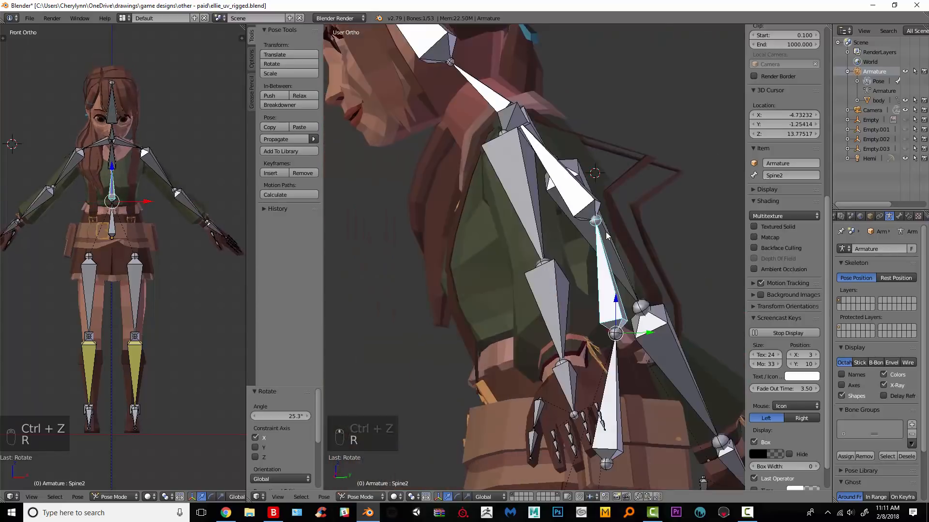
{"action": "key", "text": "ctrl+z"}
{"action": "key", "text": "r"}
{"action": "key", "text": "x"}
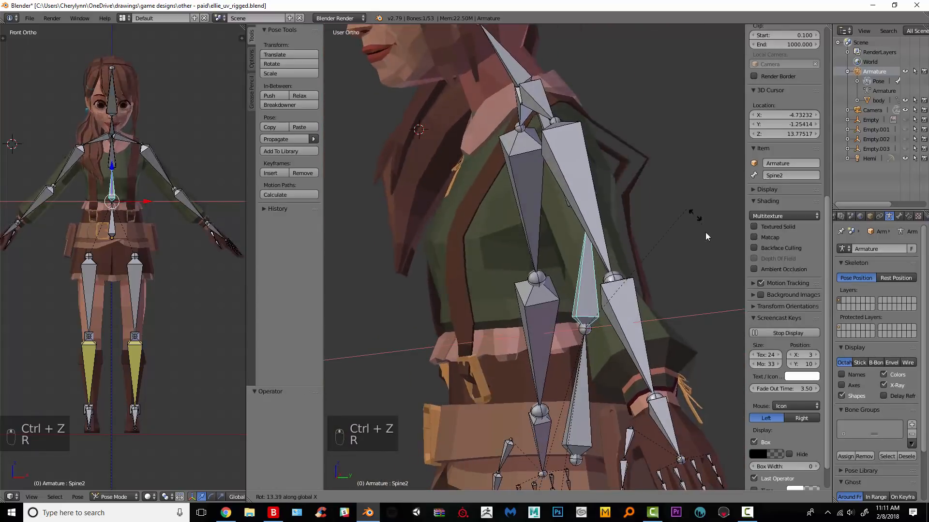
{"action": "right_click", "coordinate": [701, 228]}
{"action": "key", "text": "ctrl+z"}
Select the Upperarm.L bone, test its rotation, and undo it.
{"action": "right_click", "coordinate": [600, 200]}
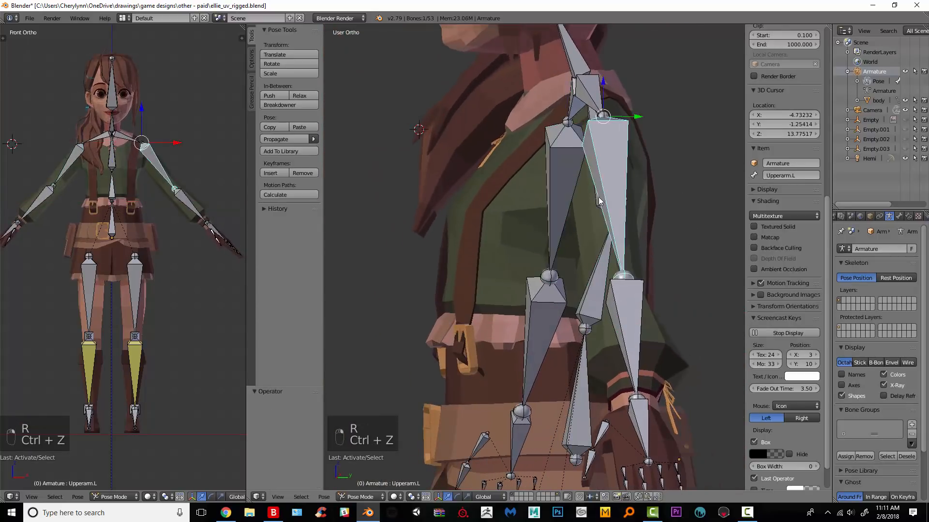
{"action": "key", "text": "r"}
{"action": "key", "text": "ctrl+z"}
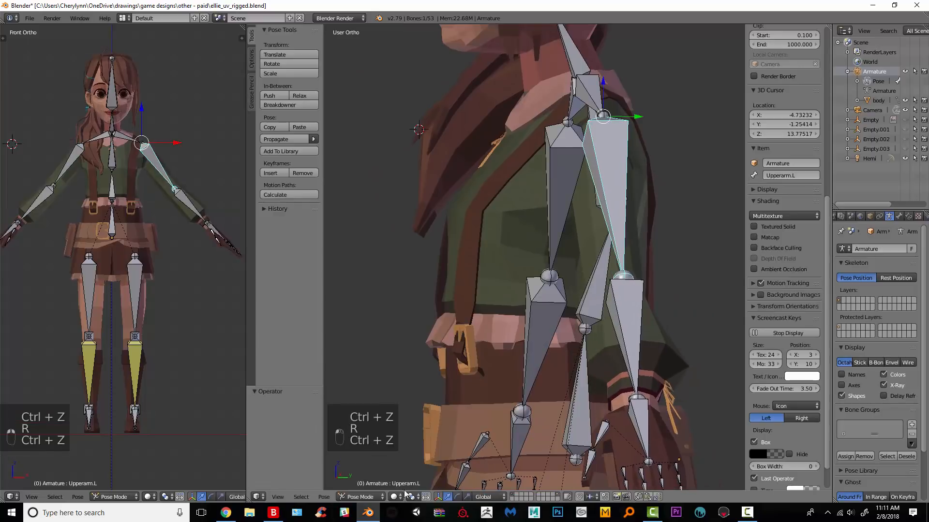
Leave Pose Mode, select the character's body mesh and put it into Weight Paint mode.
{"action": "left_click", "coordinate": [378, 497]}
{"action": "left_click", "coordinate": [366, 485]}
{"action": "right_click", "coordinate": [461, 399]}
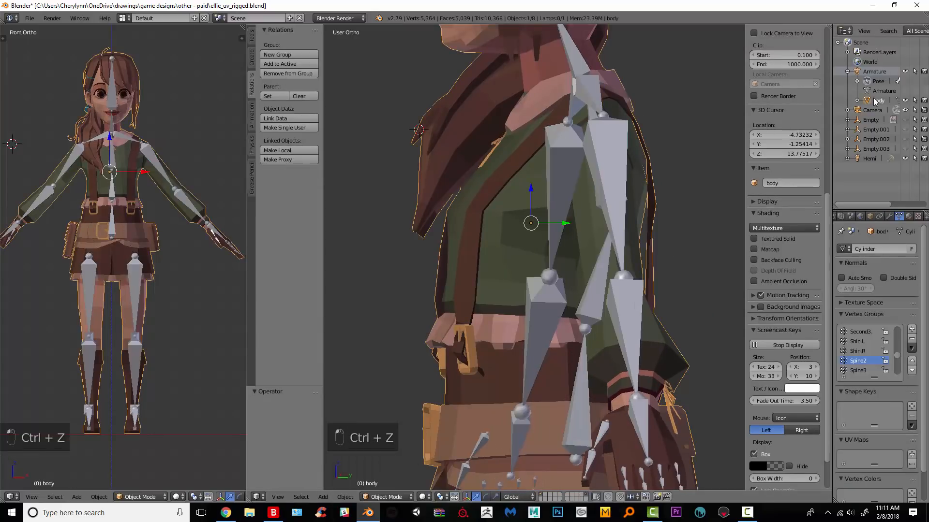
{"action": "left_click", "coordinate": [395, 453]}
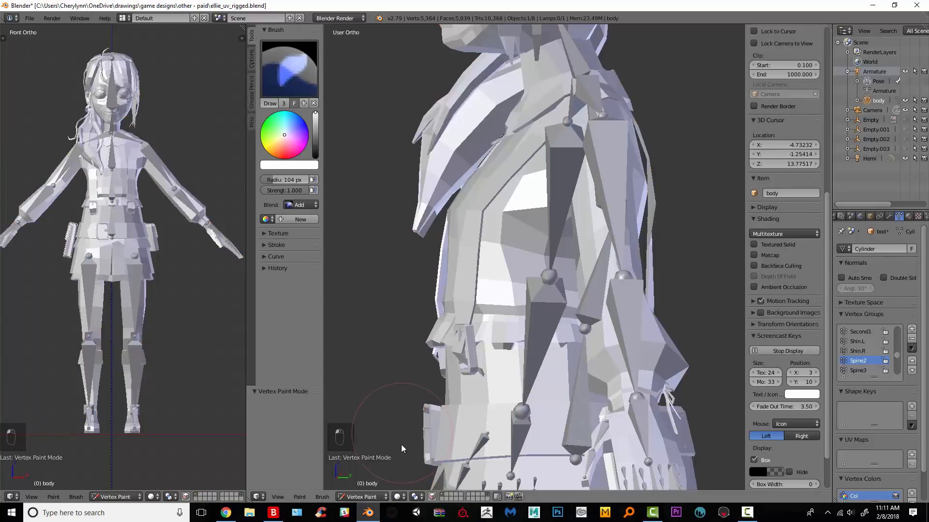
{"action": "left_click", "coordinate": [366, 497]}
{"action": "left_click", "coordinate": [366, 390]}
Select the Spine3 bone, try painting its weight on the lower chest, and undo the stroke.
{"action": "scroll", "coordinate": [551, 261], "scroll_direction": "up", "scroll_amount": 5, "text": "shift"}
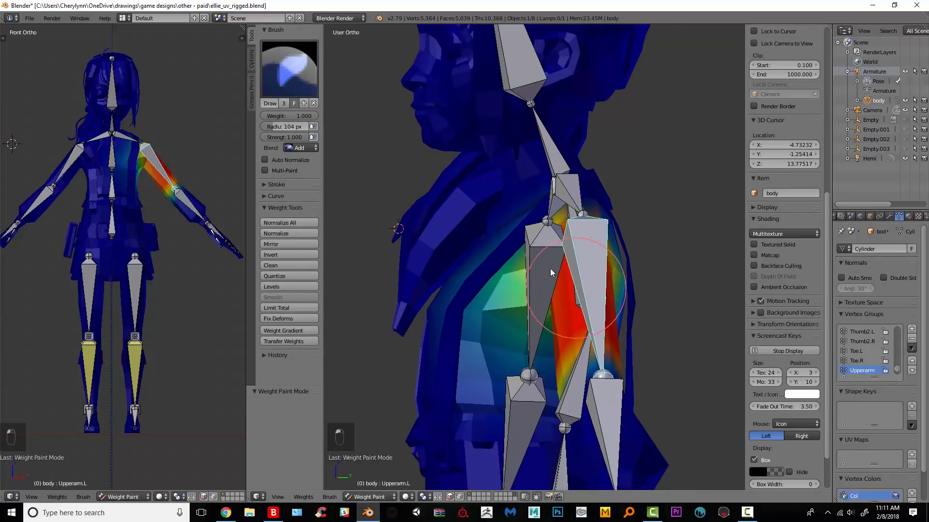
{"action": "middle_click_drag", "start_coordinate": [580, 265], "coordinate": [698, 285]}
{"action": "right_click", "coordinate": [570, 277]}
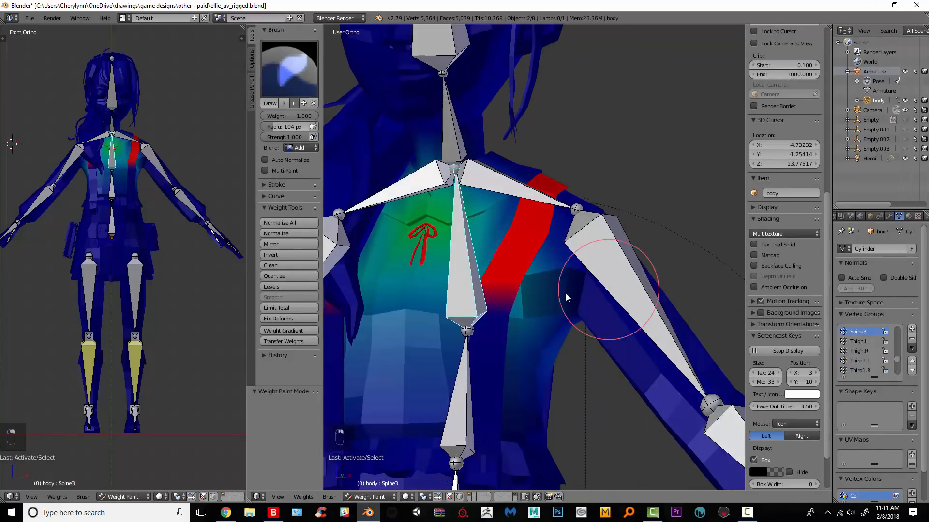
{"action": "left_click_drag", "start_coordinate": [475, 319], "coordinate": [505, 320]}
{"action": "key", "text": "ctrl+z"}
{"action": "key", "text": "ctrl+z"}
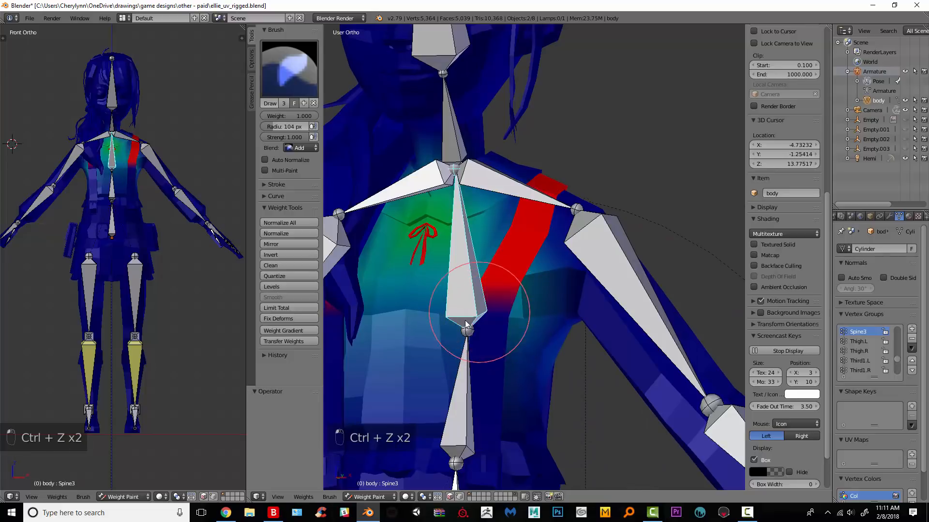
Select the Spine2 bone and add its weight over the tops of the straps, reducing the brush to 50 px radius and 0.304 strength.
{"action": "right_click", "coordinate": [466, 364]}
{"action": "middle_click_drag", "start_coordinate": [465, 364], "coordinate": [510, 308]}
{"action": "left_click_drag", "start_coordinate": [509, 307], "coordinate": [508, 308]}
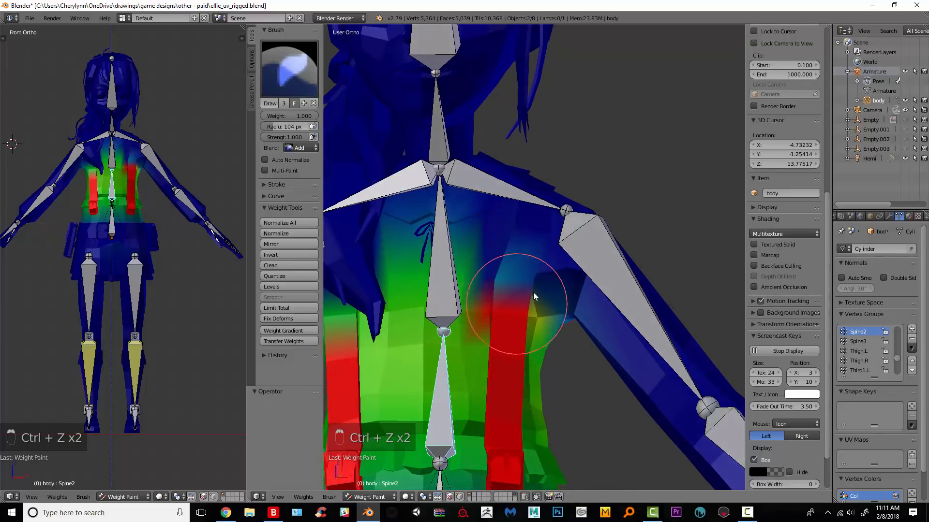
{"action": "key", "text": "ctrl+z"}
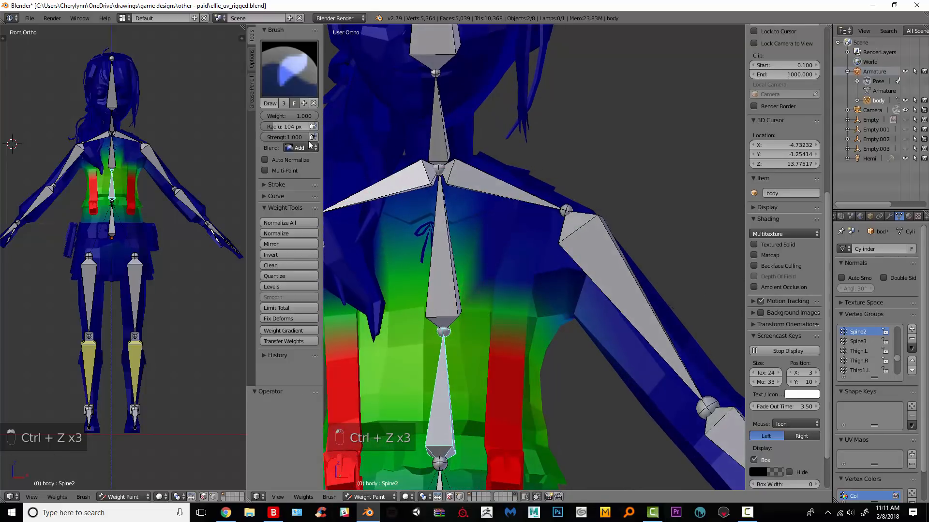
{"action": "key", "text": "ctrl+z"}
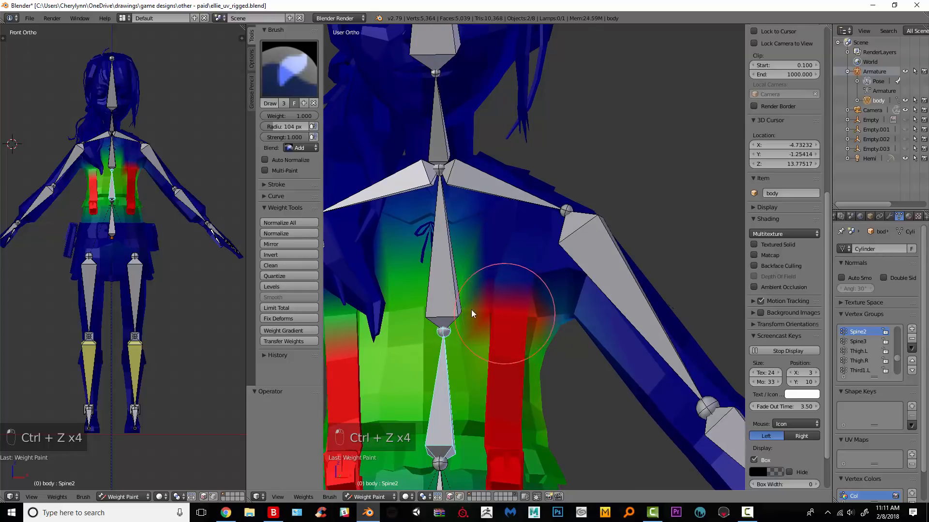
{"action": "middle_click_drag", "start_coordinate": [471, 309], "coordinate": [355, 138]}
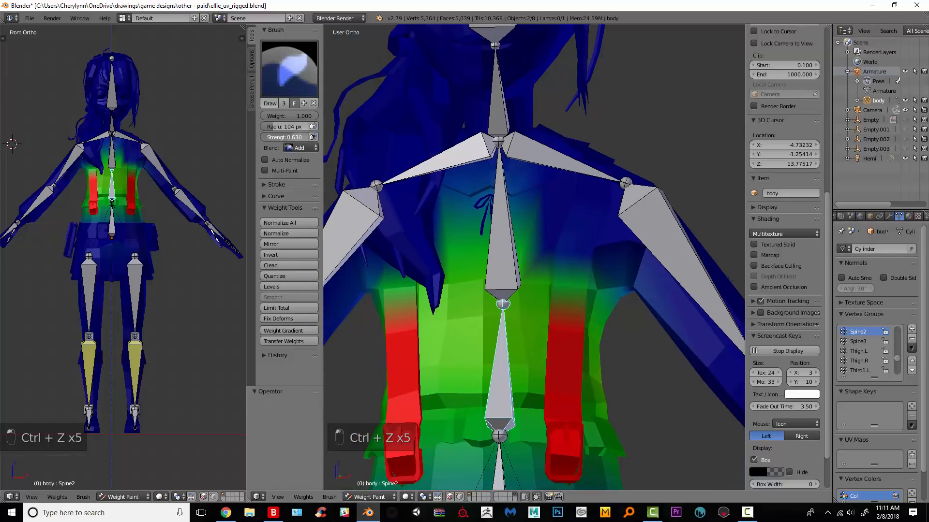
{"action": "left_click_drag", "start_coordinate": [564, 289], "coordinate": [565, 287]}
{"action": "left_click_drag", "start_coordinate": [390, 289], "coordinate": [396, 289]}
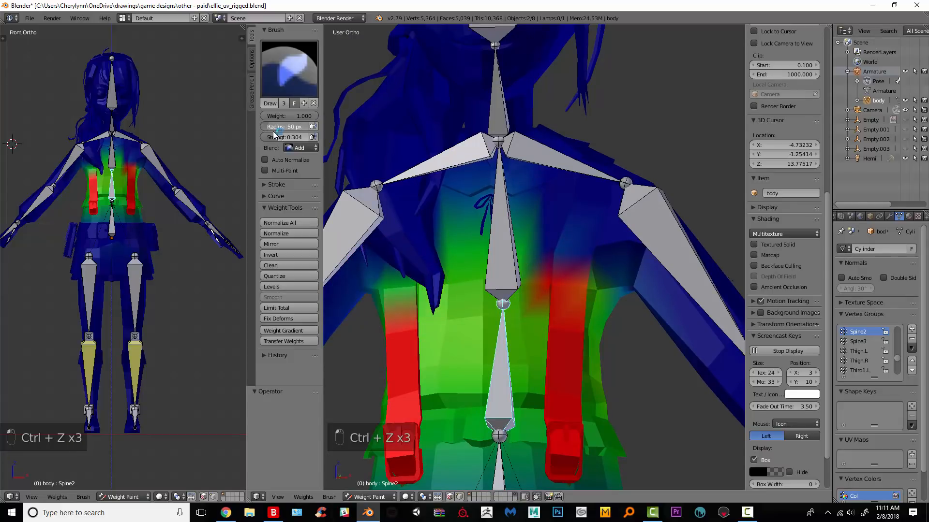
Rotate the Spine2 bone 25.1° about X to test how the straps deform.
{"action": "key", "text": "r"}
{"action": "key", "text": "x"}
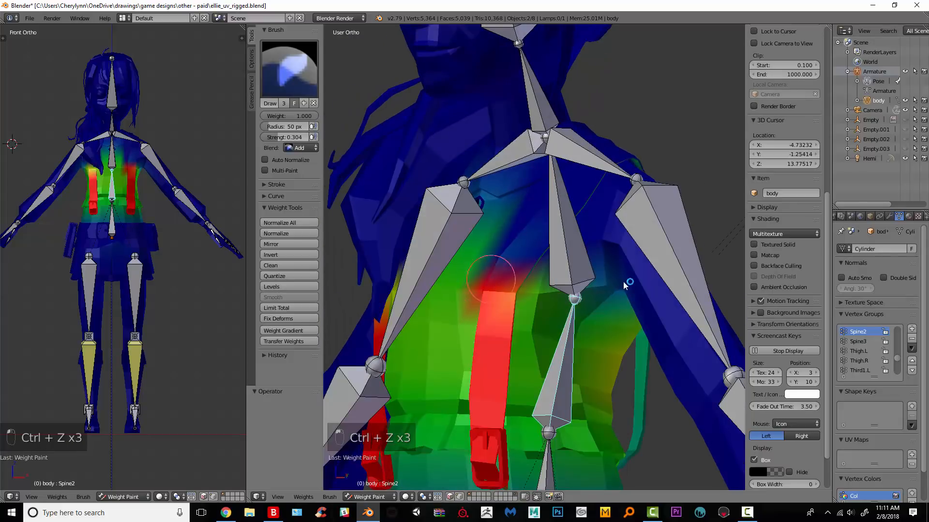
{"action": "left_click", "coordinate": [554, 205]}
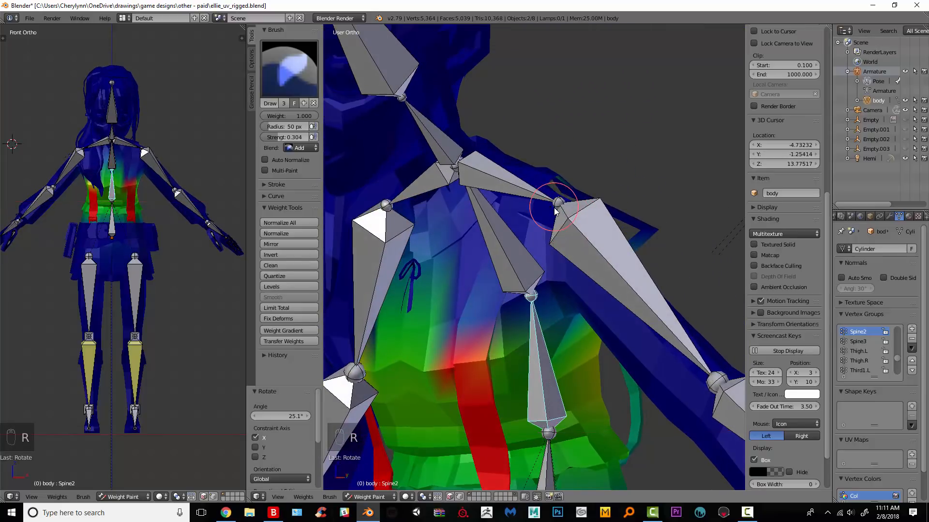
Assign the selected strap faces to the Spine3 vertex group at weight 1.000 and put the armature into Pose Mode.
{"action": "right_click", "coordinate": [544, 225]}
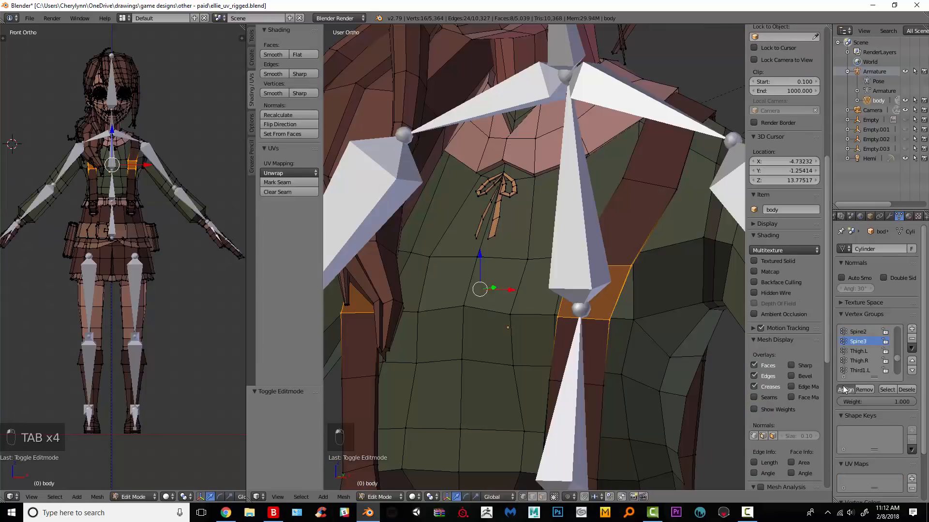
{"action": "left_click", "coordinate": [875, 72]}
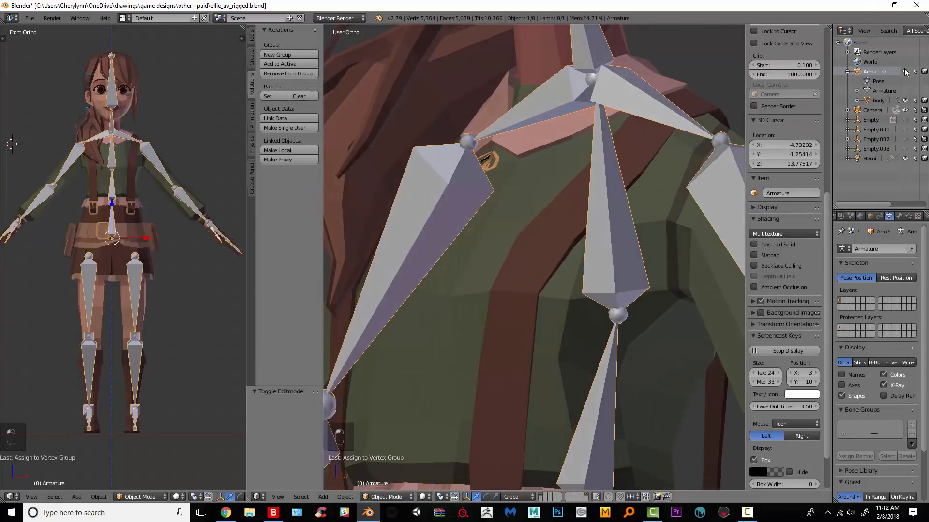
{"action": "left_click", "coordinate": [886, 80]}
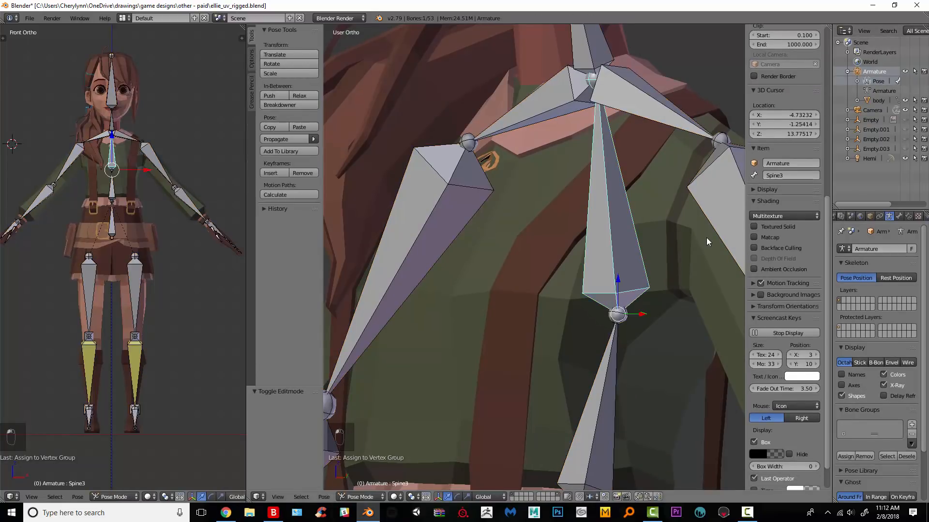
Test the strap deformation by rotating the Spine3 bone 13.9° about X, 25° freely, and -22.7° freely.
{"action": "key", "text": "r"}
{"action": "key", "text": "x"}
{"action": "left_click", "coordinate": [683, 286]}
{"action": "key", "text": "r"}
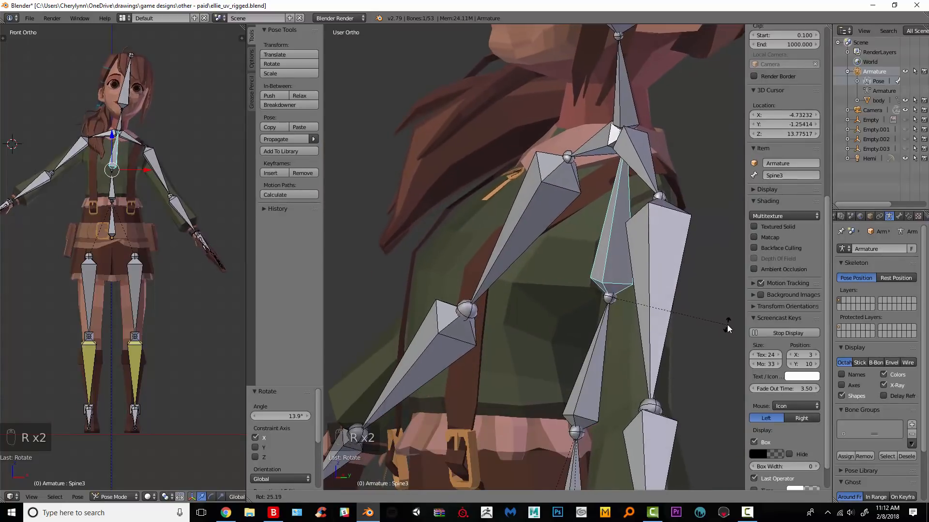
{"action": "left_click", "coordinate": [727, 324]}
{"action": "key", "text": "r"}
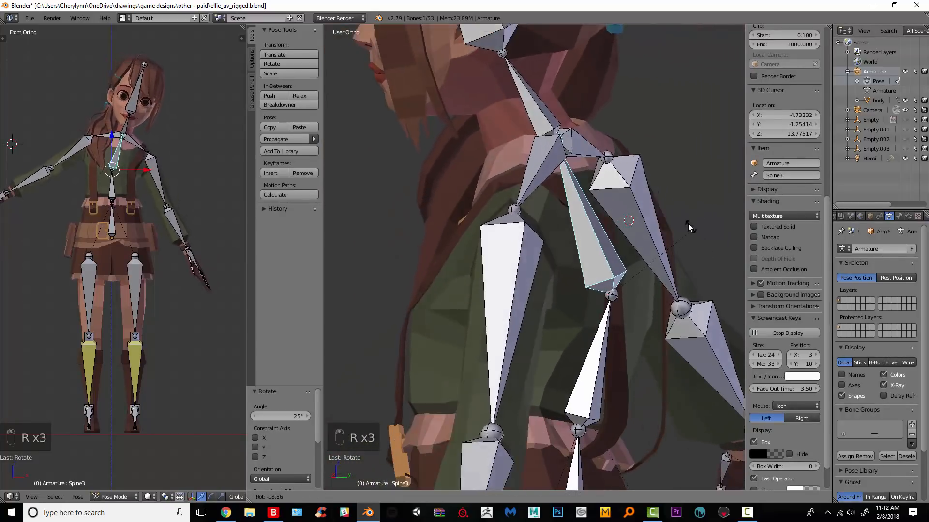
{"action": "left_click", "coordinate": [687, 223]}
Select the body mesh and return it to Weight Paint mode after a brief switch to Edit Mode.
{"action": "middle_click_drag", "start_coordinate": [523, 280], "coordinate": [571, 208]}
{"action": "key", "text": "KP_1"}
{"action": "left_click", "coordinate": [876, 101]}
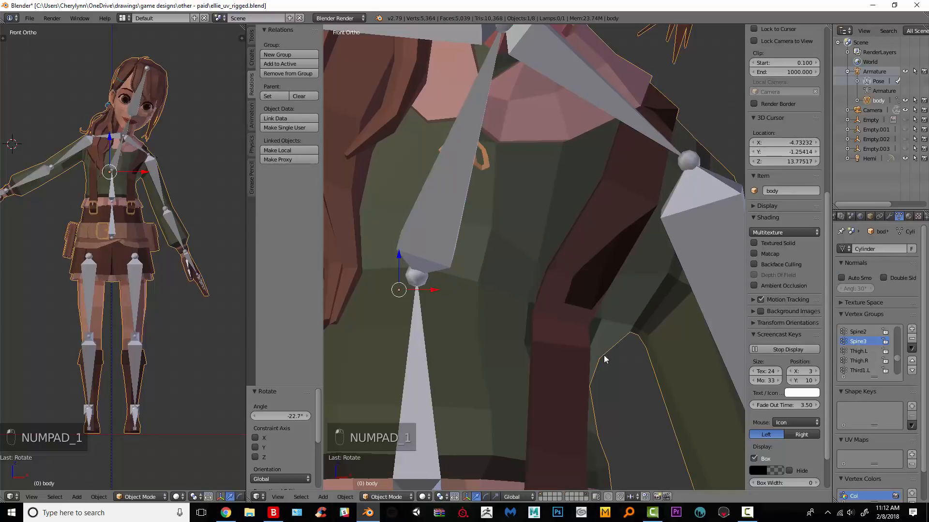
{"action": "left_click", "coordinate": [382, 496]}
{"action": "left_click", "coordinate": [384, 478]}
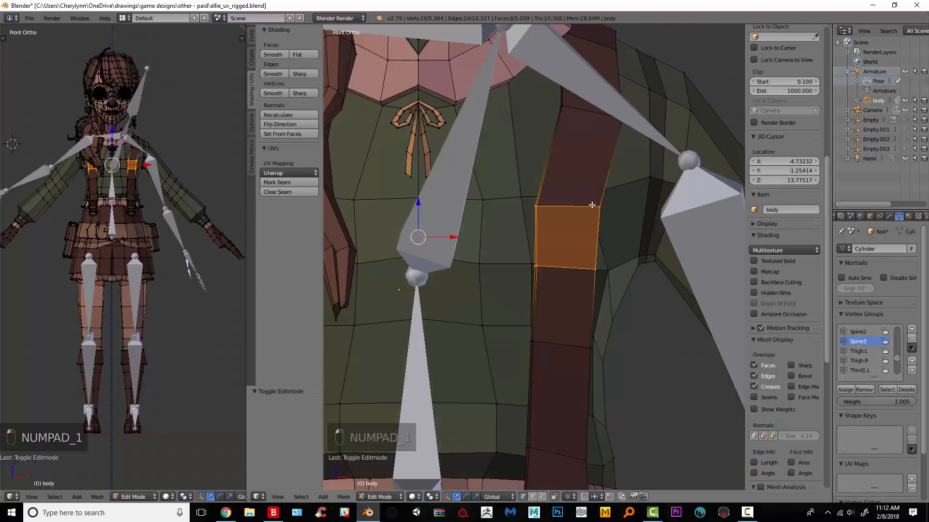
{"action": "key", "text": "Tab"}
{"action": "left_click", "coordinate": [387, 497]}
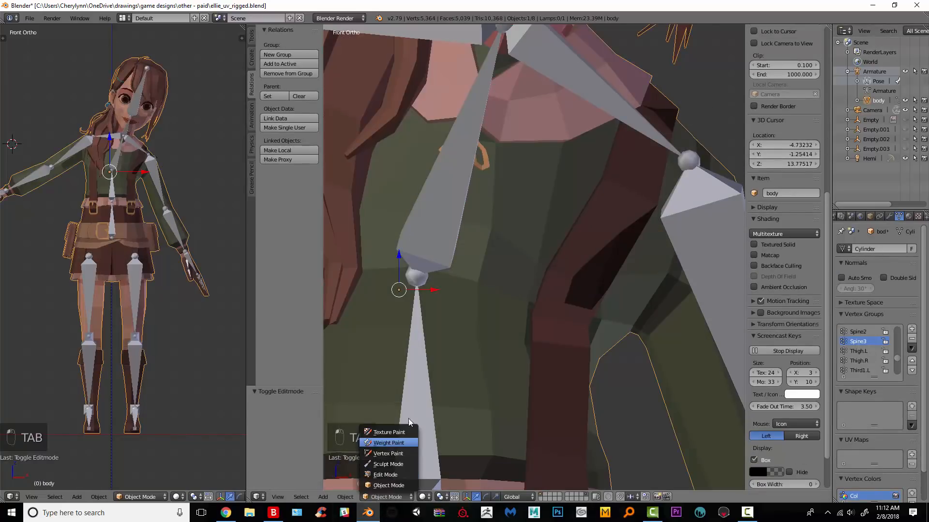
{"action": "left_click", "coordinate": [388, 443]}
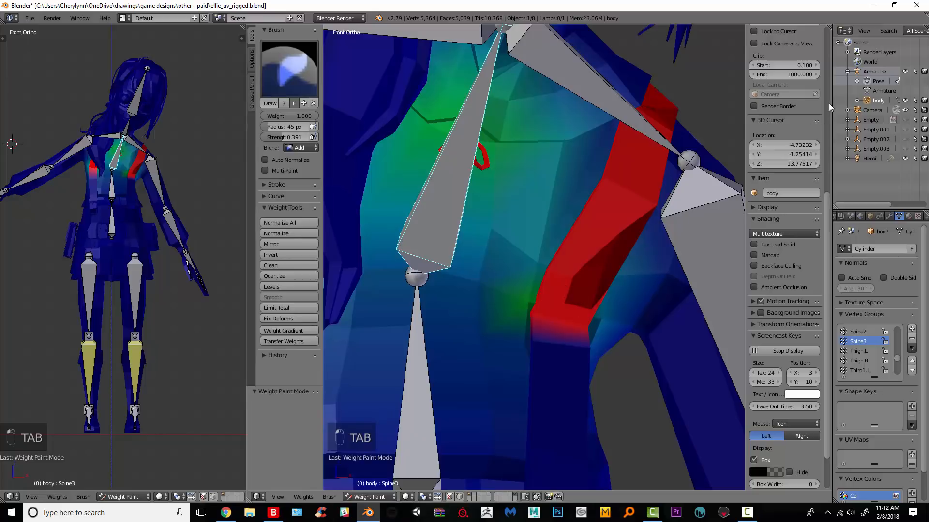
Subtract Spine2 weight from the upper chest strap using a Subtract brush with 45 px radius and 0.391 strength.
{"action": "right_click", "coordinate": [418, 342]}
{"action": "left_click", "coordinate": [300, 148]}
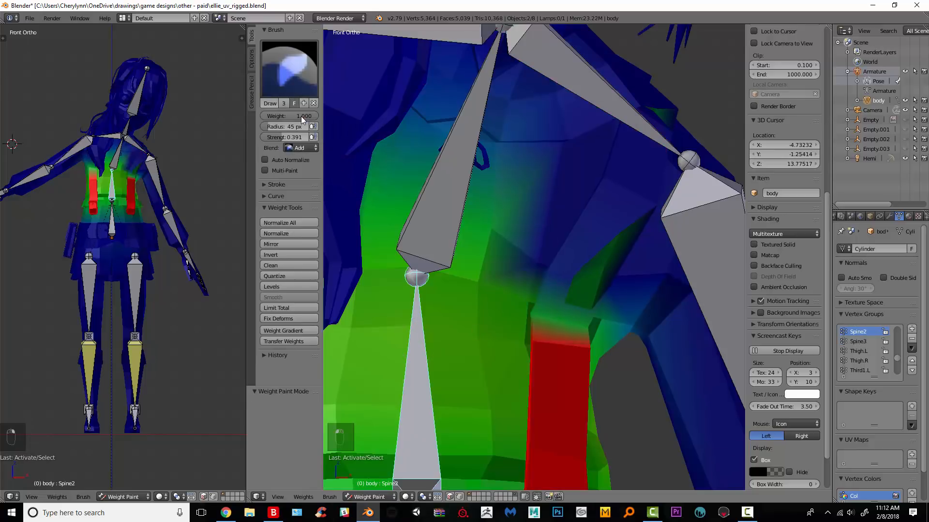
{"action": "left_click", "coordinate": [306, 148]}
{"action": "left_click", "coordinate": [611, 266]}
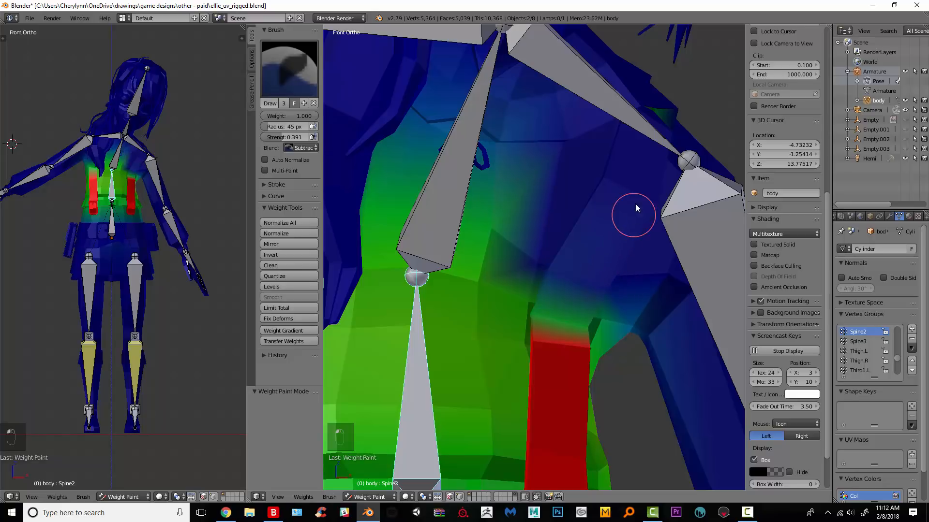
{"action": "scroll", "coordinate": [673, 217], "scroll_direction": "down", "scroll_amount": 5}
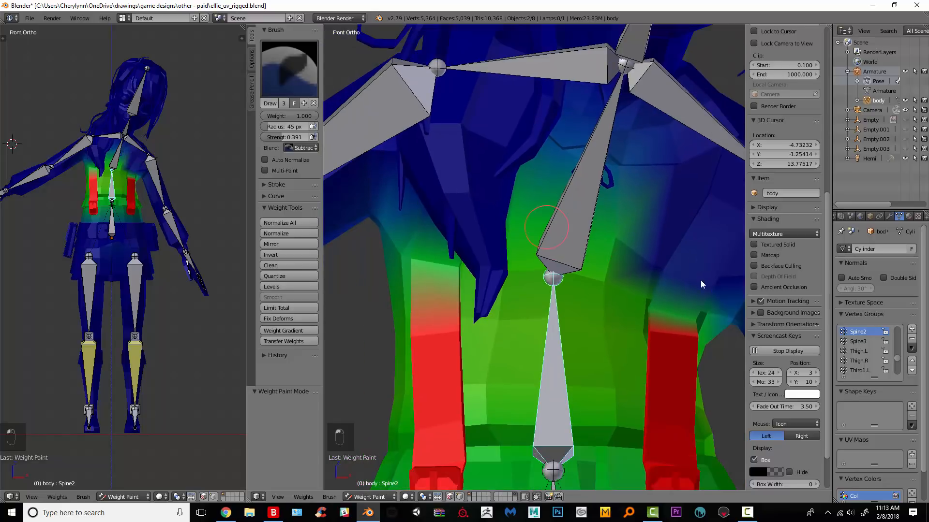
Try rotating the Spine2 bone and undo the rotation.
{"action": "key", "text": "r"}
{"action": "left_click", "coordinate": [540, 265]}
{"action": "key", "text": "ctrl+z"}
Clear the Spine3 bone's pose rotation and rotate the bone -4.82° about X.
{"action": "right_click", "coordinate": [573, 250]}
{"action": "key", "text": "alt+r"}
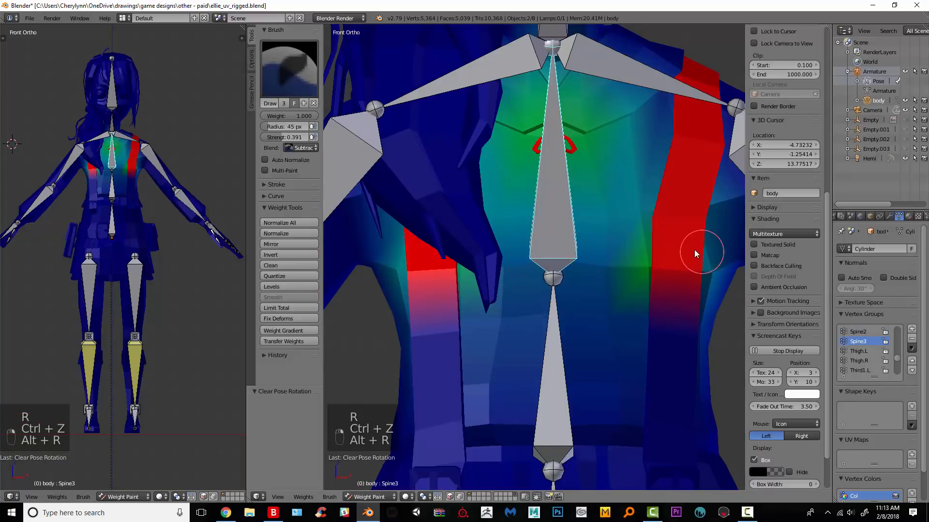
{"action": "key", "text": "r"}
{"action": "left_click", "coordinate": [701, 259]}
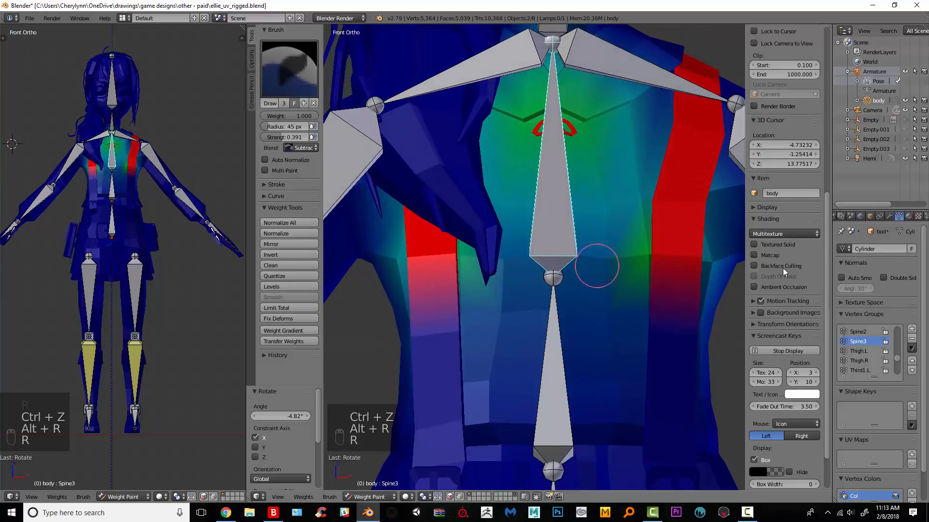
Subtract Spine3 weight from the chest strap just below its shoulder section.
{"action": "scroll", "coordinate": [782, 268], "scroll_direction": "up", "scroll_amount": 1}
{"action": "middle_click_drag", "start_coordinate": [683, 265], "coordinate": [608, 324]}
{"action": "left_click", "coordinate": [628, 300]}
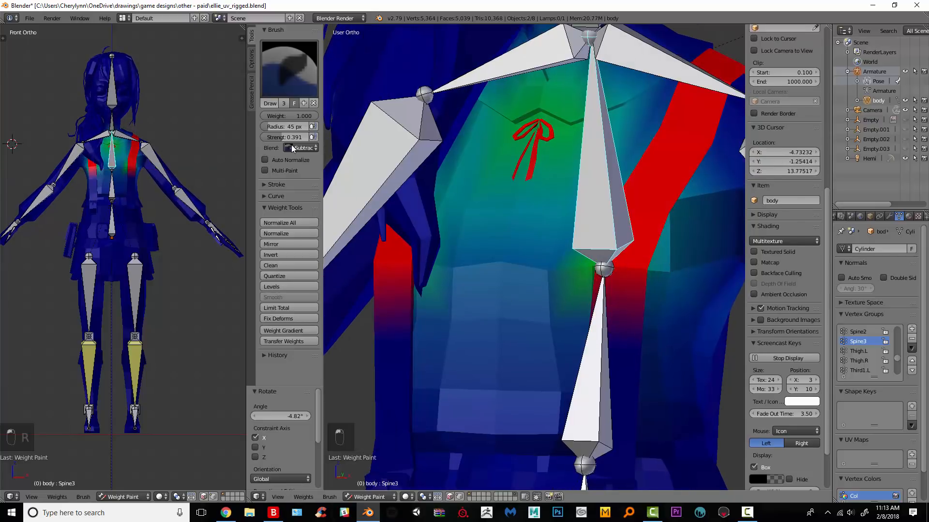
Set the brush blend to Add and paint Spine2 weight onto the upper part of the chest strap.
{"action": "left_click", "coordinate": [292, 147]}
{"action": "left_click", "coordinate": [297, 127]}
{"action": "right_click", "coordinate": [605, 341]}
{"action": "middle_click_drag", "start_coordinate": [605, 341], "coordinate": [651, 269]}
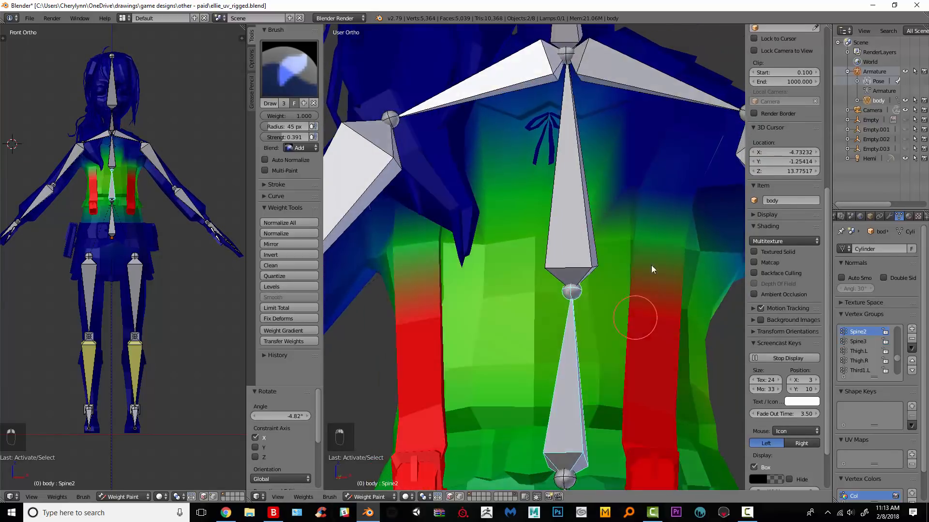
{"action": "left_click_drag", "start_coordinate": [651, 269], "coordinate": [660, 236]}
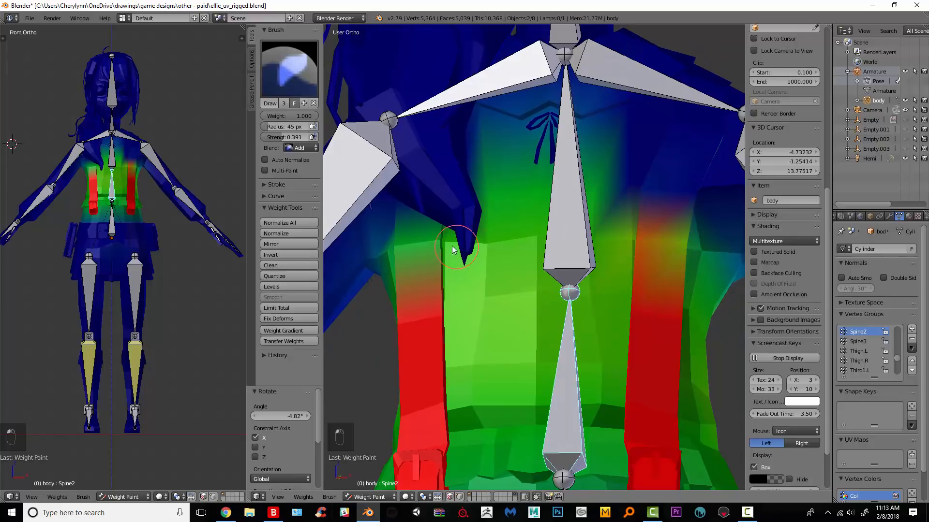
{"action": "middle_click_drag", "start_coordinate": [490, 256], "coordinate": [580, 263]}
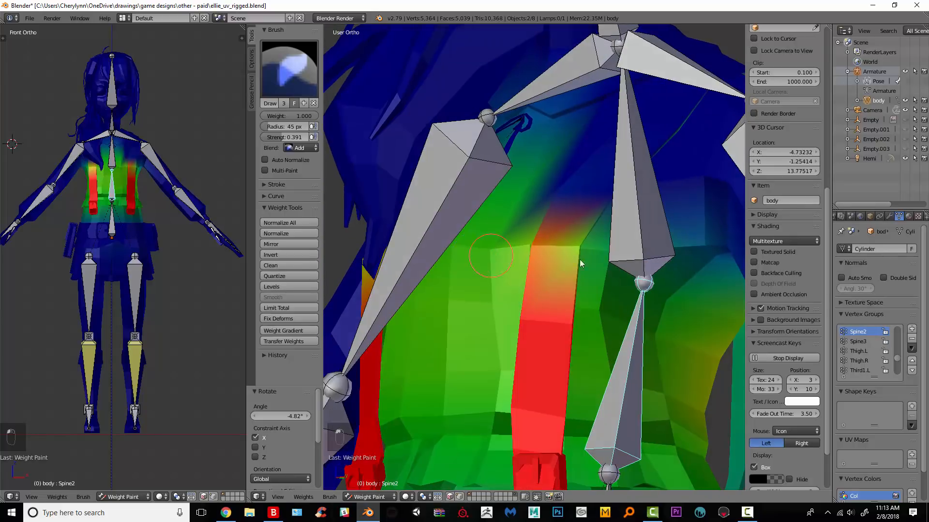
Rotate the Spine3 bone 2.3° and 21.6° about X to test the strap deformation.
{"action": "right_click", "coordinate": [648, 242]}
{"action": "key", "text": "r"}
{"action": "key", "text": "x"}
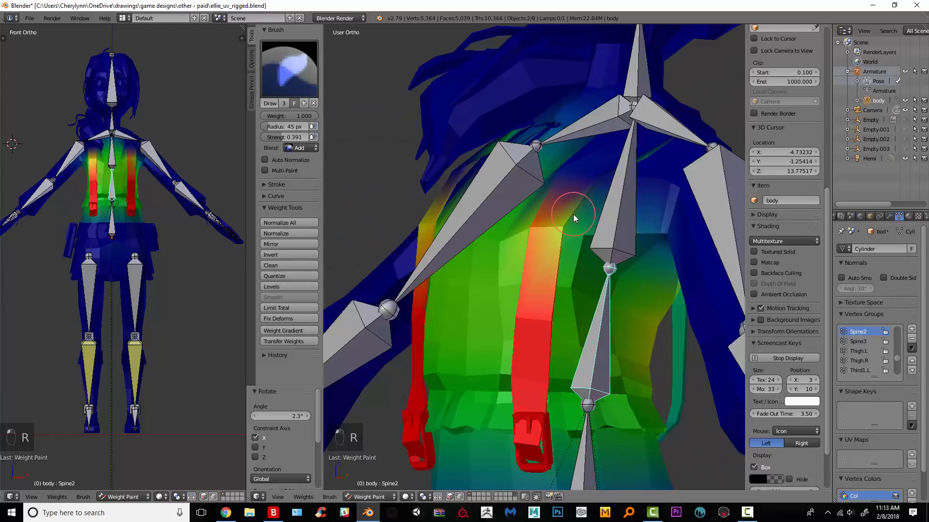
{"action": "right_click", "coordinate": [624, 217]}
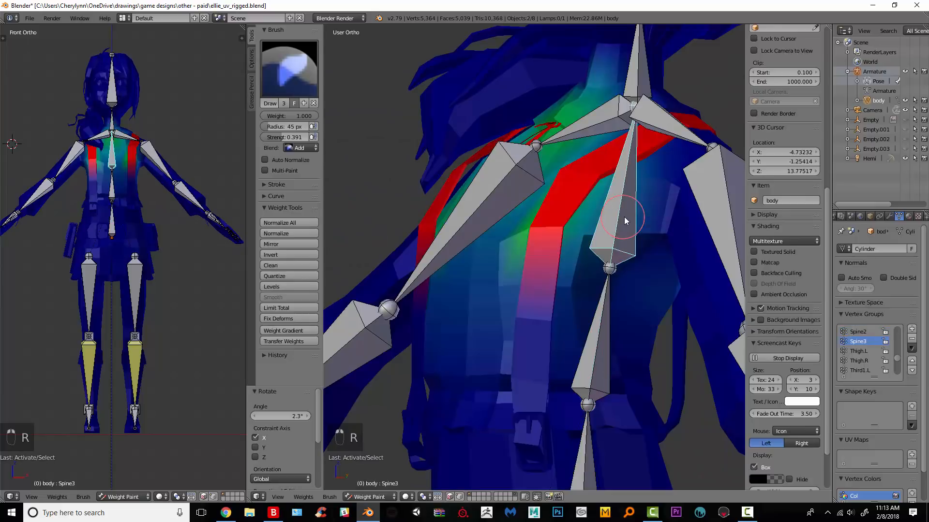
{"action": "key", "text": "r"}
{"action": "key", "text": "x"}
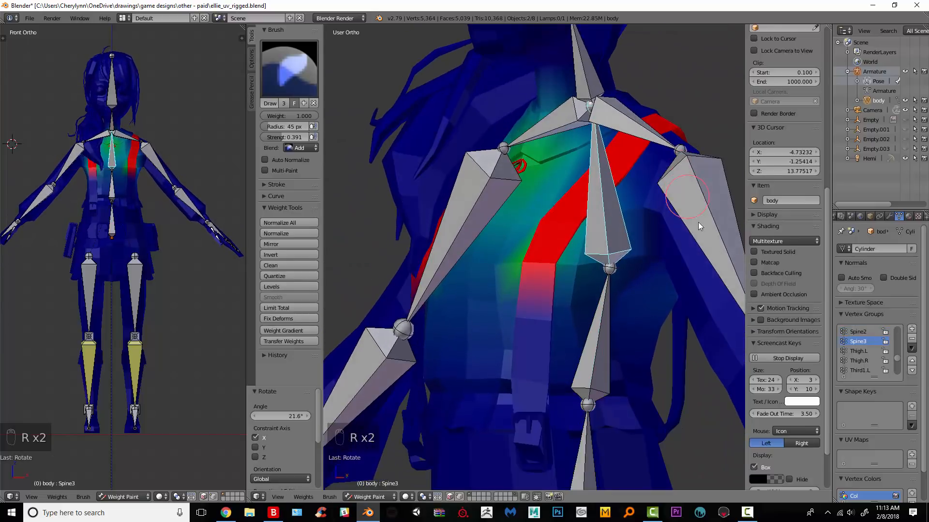
{"action": "left_click", "coordinate": [583, 233]}
Tilt the Spine3 bone forward, undo the last change, and put the body mesh into Edit Mode.
{"action": "mouse_move", "coordinate": [583, 232]}
{"action": "middle_mouse_down"}
{"action": "mouse_move", "coordinate": [662, 240]}
{"action": "mouse_move", "coordinate": [648, 199]}
{"action": "middle_mouse_up"}
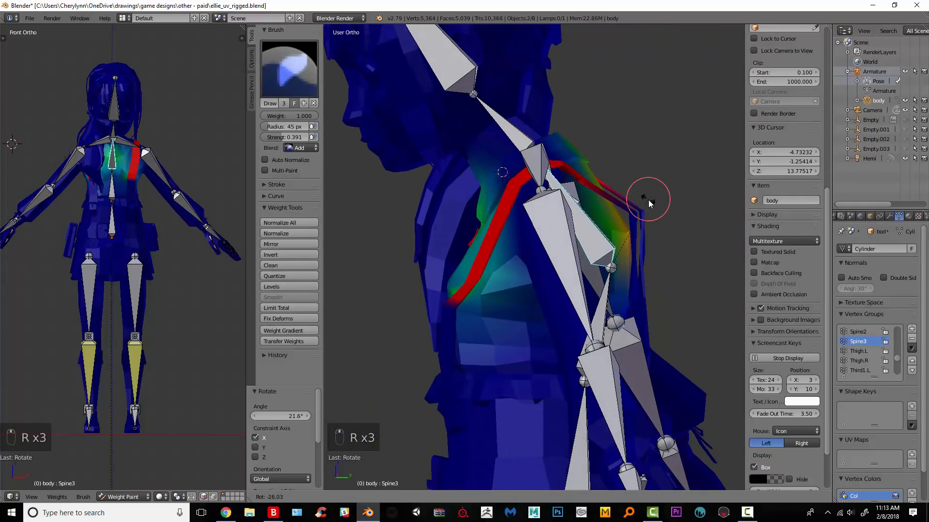
{"action": "left_click", "coordinate": [637, 208]}
{"action": "key", "text": "ctrl+z"}
{"action": "key", "text": "Tab"}
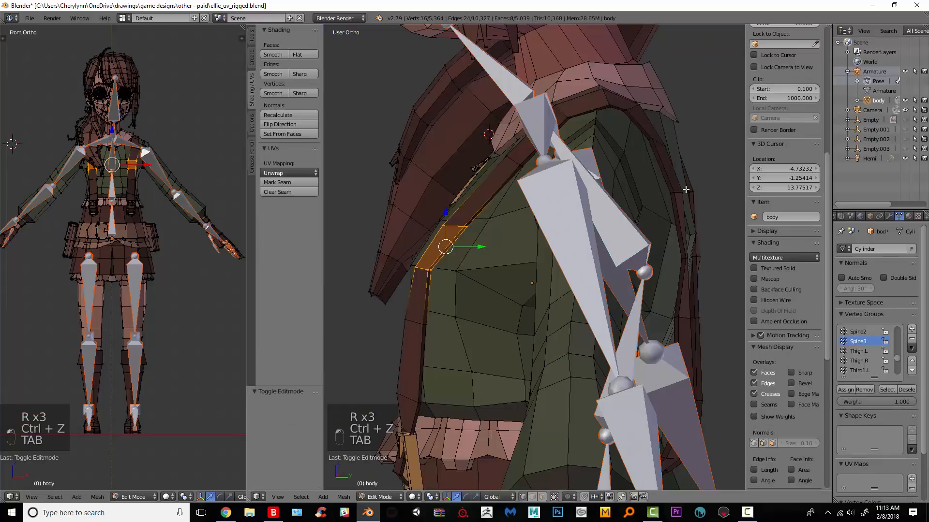
Select the matching edge loops across both back straps and assign them to the Spine3 vertex group at weight 1.000.
{"action": "right_click", "coordinate": [679, 193], "text": "alt"}
{"action": "key", "text": "ctrl+z"}
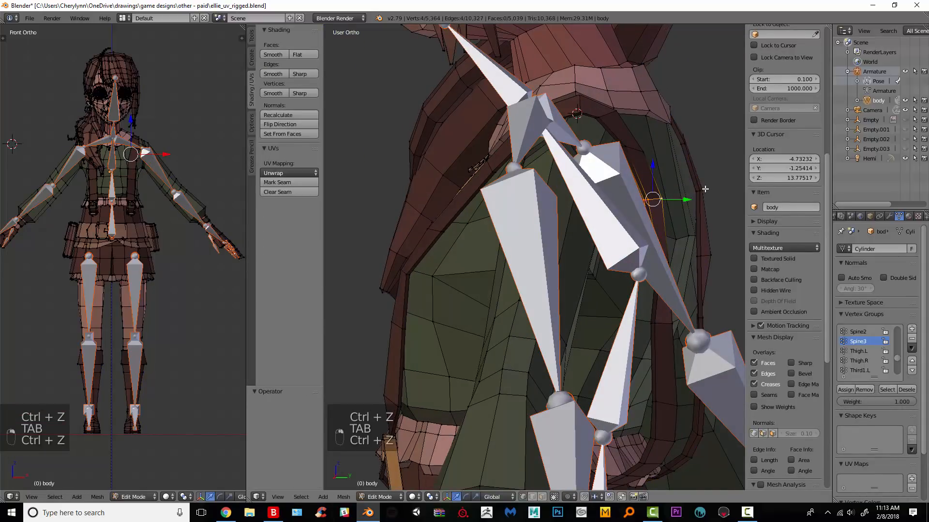
{"action": "key", "text": "ctrl+z"}
{"action": "right_click", "coordinate": [700, 190], "text": "alt+shift"}
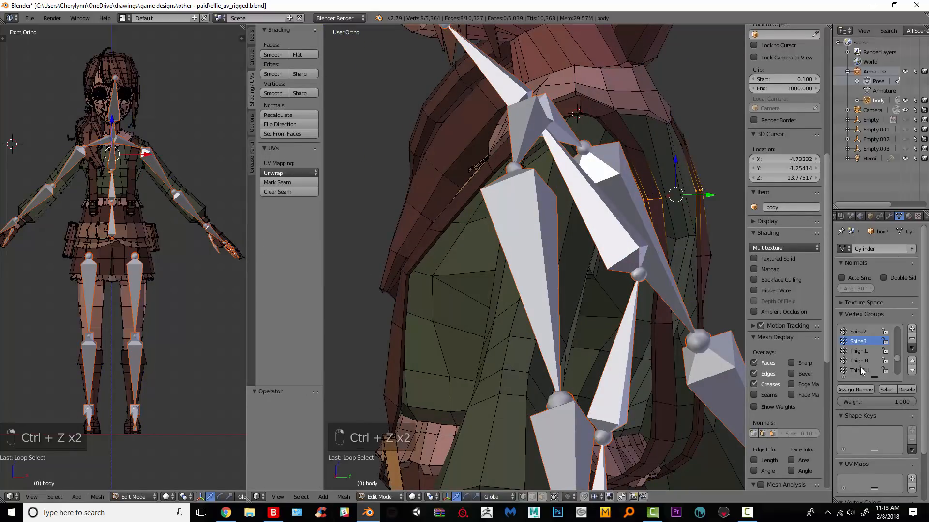
{"action": "left_click", "coordinate": [847, 390]}
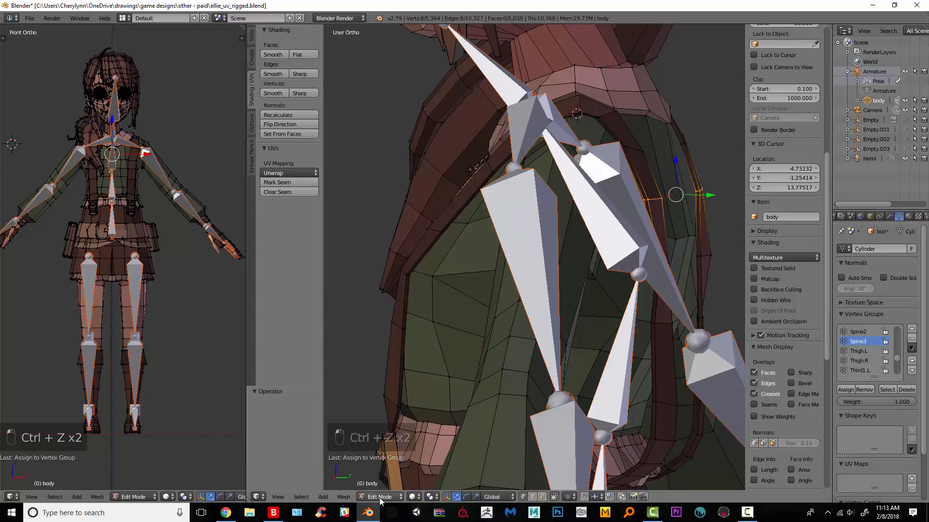
Rotate the Spine3 bone in Pose Mode to test how the back straps deform, undoing the first rotation.
{"action": "left_click", "coordinate": [872, 90]}
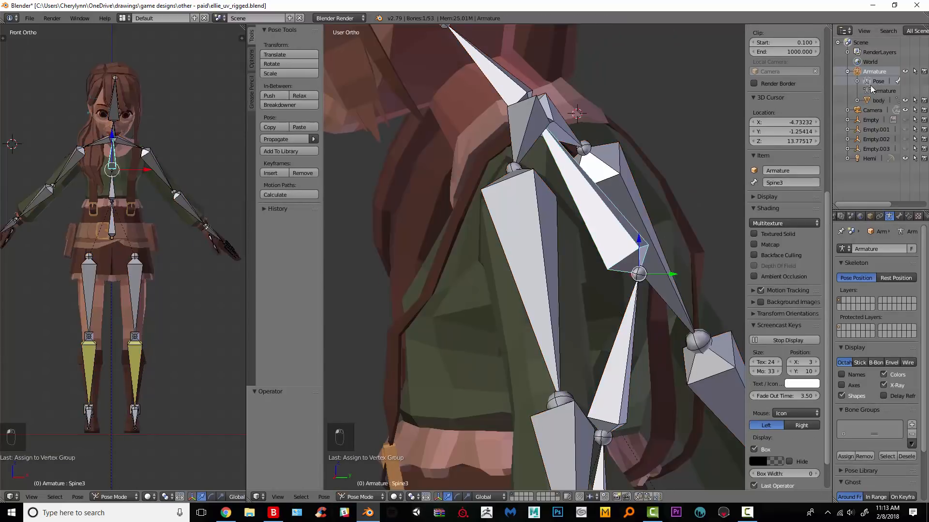
{"action": "key", "text": "r"}
{"action": "left_click", "coordinate": [679, 218]}
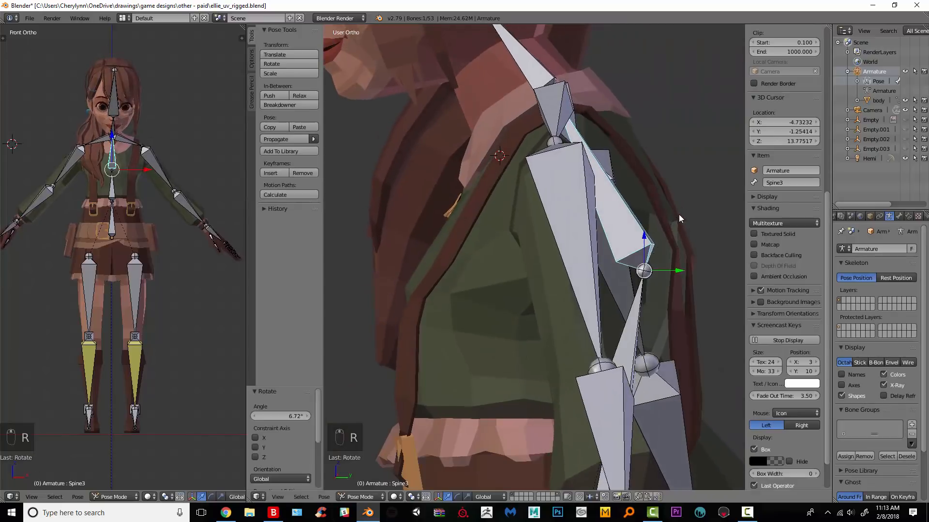
{"action": "key", "text": "ctrl+z"}
{"action": "key", "text": "r"}
{"action": "key", "text": "r"}
Assign the lower edge loops across both back straps to Spine3 at weight 1.000, and make the armature active again.
{"action": "key", "text": "Tab"}
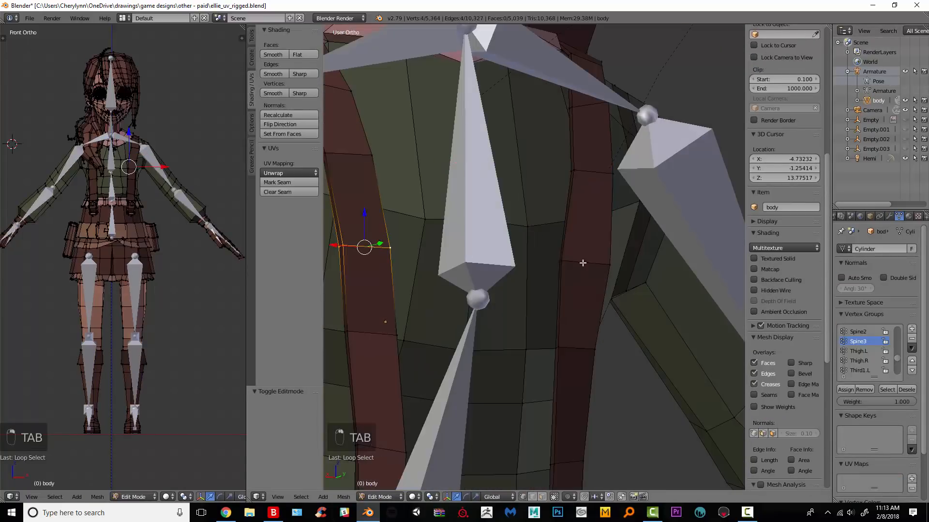
{"action": "right_click", "coordinate": [584, 264], "text": "alt+shift"}
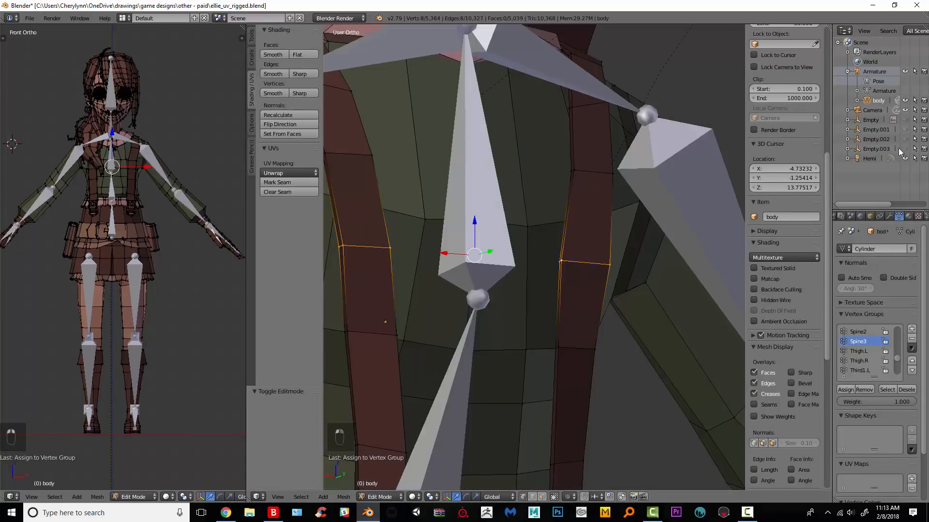
{"action": "left_click", "coordinate": [877, 82]}
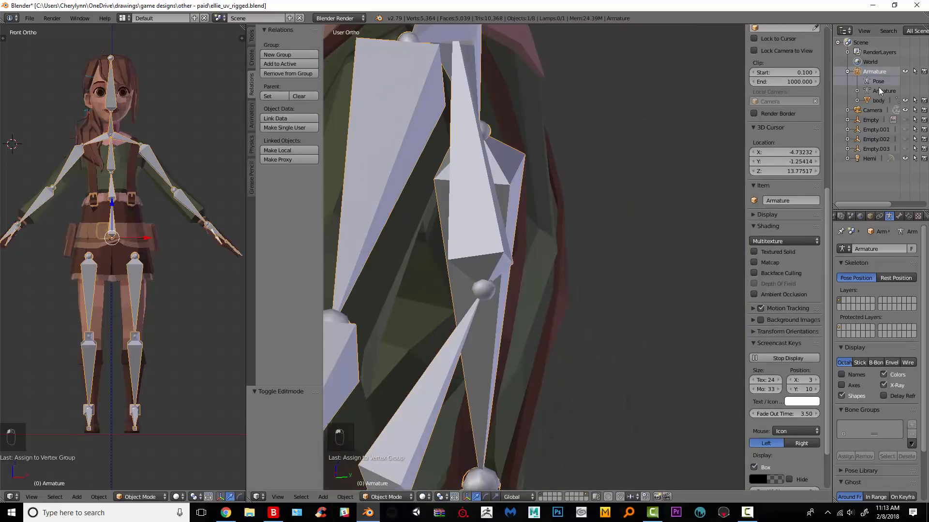
Rotate the Spine3 and Spine2 bones back and forth to test the strap deformation.
{"action": "key", "text": "r"}
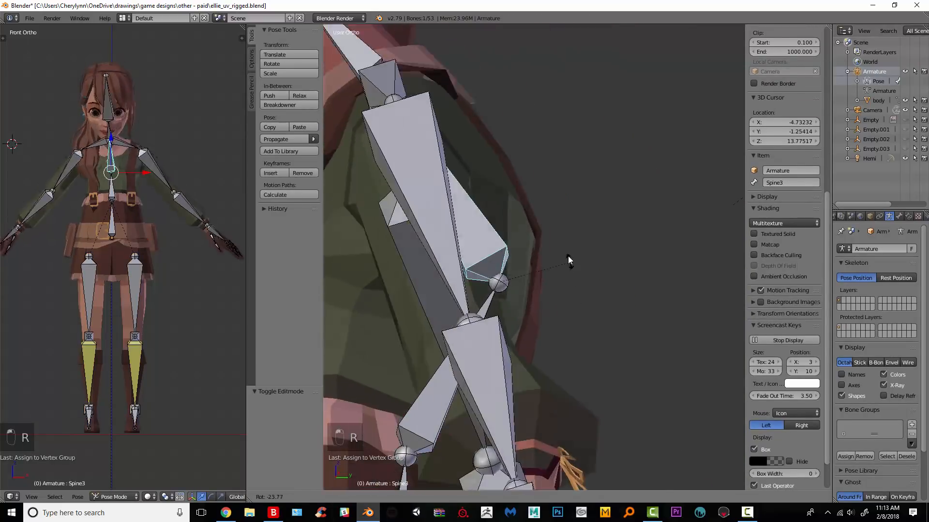
{"action": "left_click", "coordinate": [590, 359]}
{"action": "right_click", "coordinate": [443, 368]}
{"action": "key", "text": "r"}
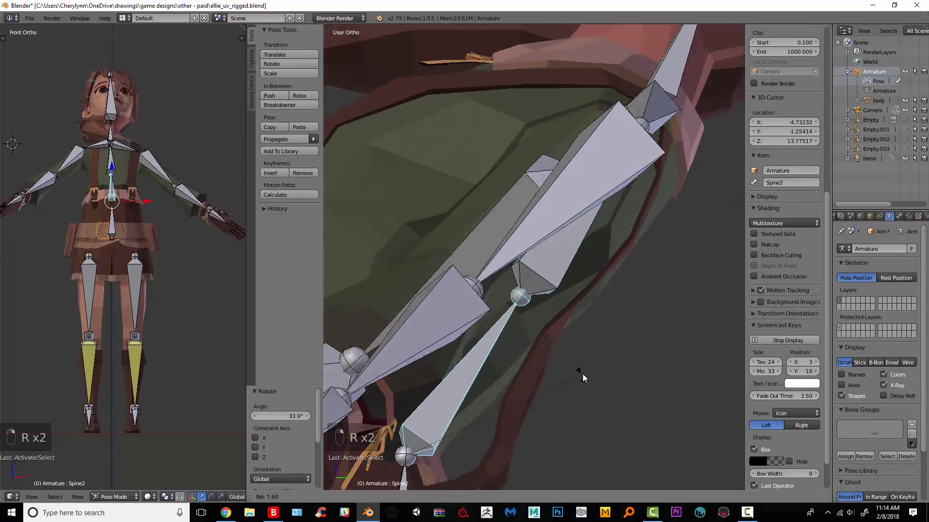
{"action": "left_click", "coordinate": [522, 225]}
{"action": "scroll", "coordinate": [480, 248], "scroll_direction": "down", "scroll_amount": 4}
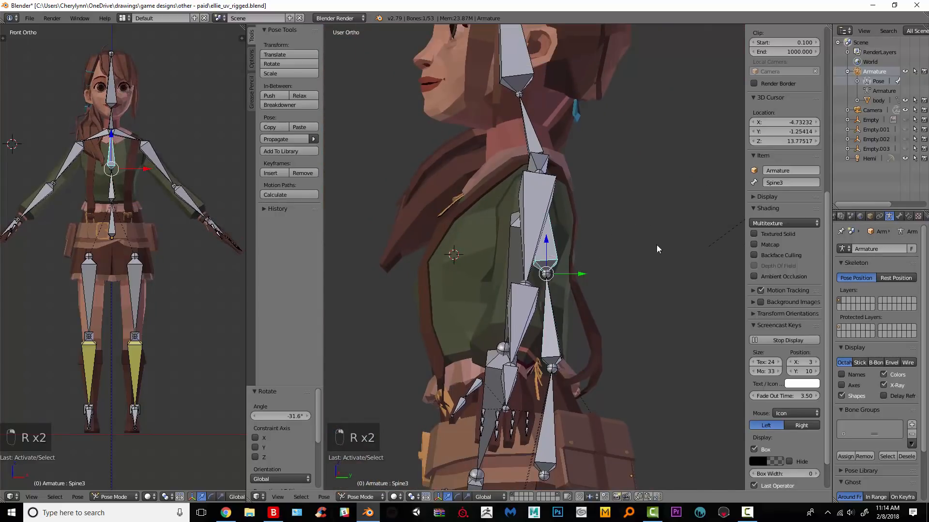
{"action": "key", "text": "r"}
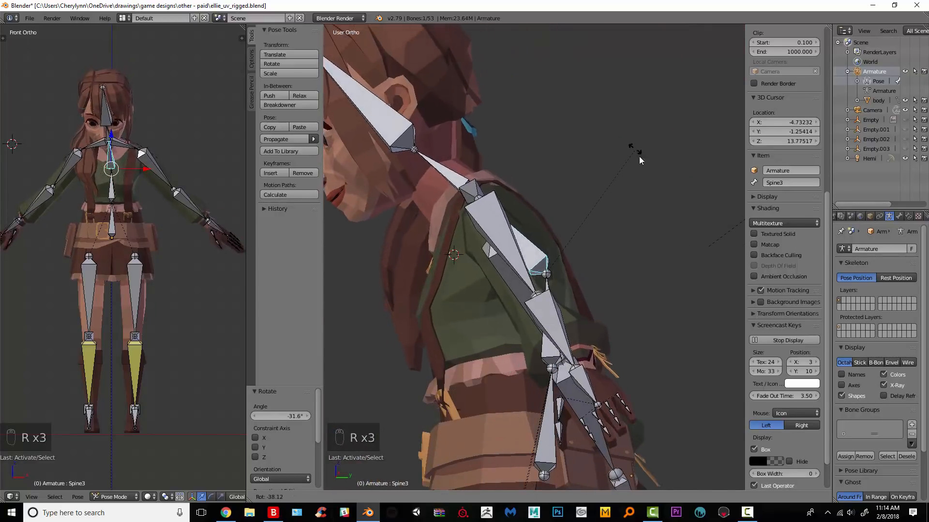
{"action": "left_click", "coordinate": [644, 250]}
Clear the pose location and rotation of all bones and show the character from the front.
{"action": "key", "text": "alt+r"}
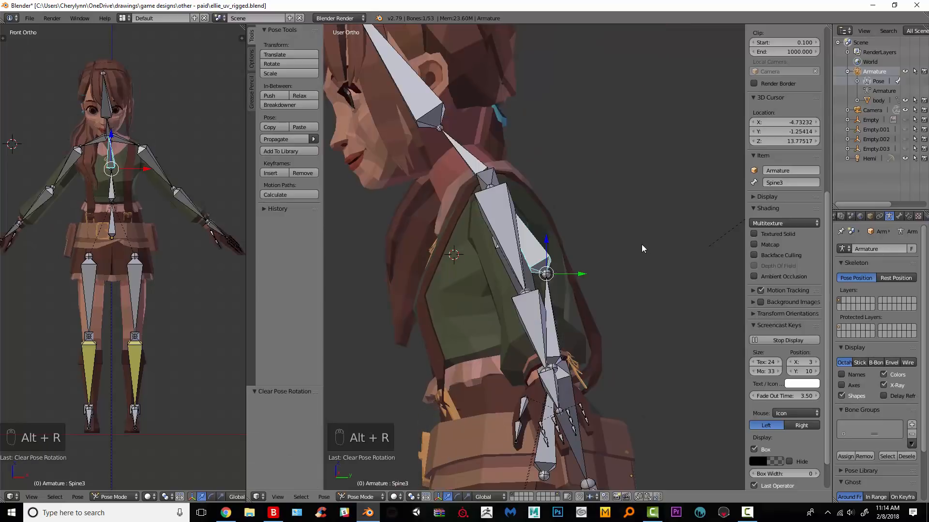
{"action": "left_click", "coordinate": [641, 245]}
{"action": "key", "text": "a"}
{"action": "key", "text": "a"}
{"action": "key", "text": "a"}
{"action": "key", "text": "alt+g"}
{"action": "key", "text": "alt+g"}
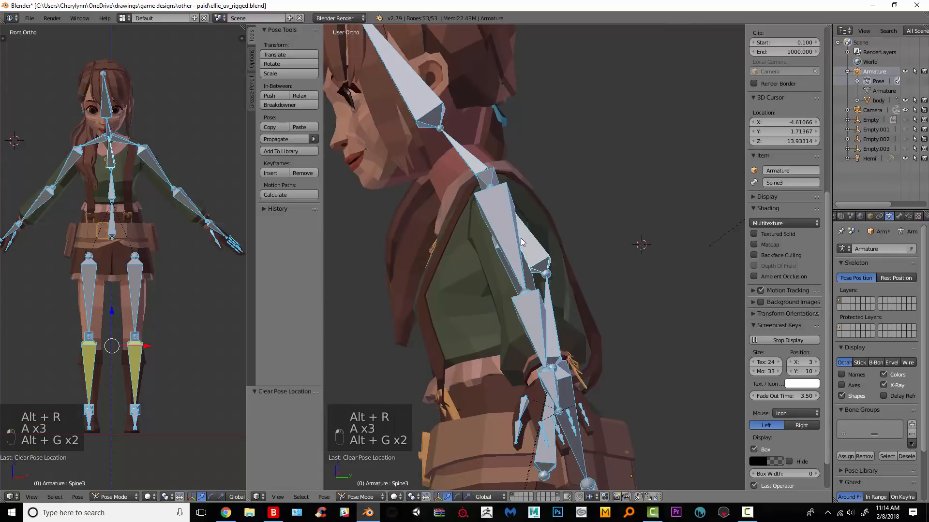
{"action": "key", "text": "alt+r"}
{"action": "middle_click_drag", "start_coordinate": [521, 238], "coordinate": [590, 237]}
{"action": "key", "text": "KP_1"}
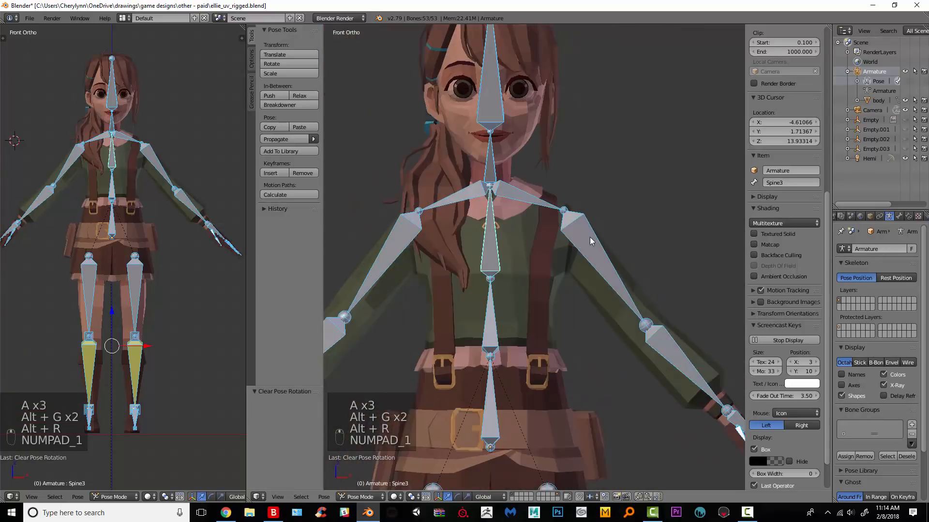
Rotate the Hand.L bone to test how the ribbon bow on the left wrist deforms.
{"action": "right_click", "coordinate": [590, 237]}
{"action": "scroll", "coordinate": [669, 196], "scroll_direction": "down", "scroll_amount": 3, "text": "shift"}
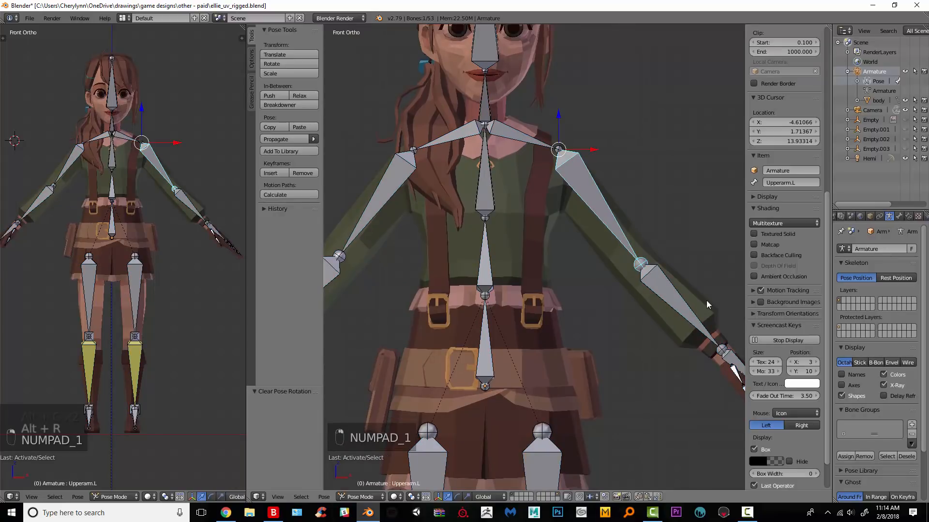
{"action": "middle_click_drag", "start_coordinate": [706, 300], "coordinate": [568, 221], "text": "shift"}
{"action": "scroll", "coordinate": [568, 221], "scroll_direction": "up", "scroll_amount": 2}
{"action": "right_click", "coordinate": [634, 302]}
{"action": "middle_click_drag", "start_coordinate": [697, 302], "coordinate": [711, 223]}
{"action": "key", "text": "r"}
{"action": "left_click", "coordinate": [506, 301]}
{"action": "key", "text": "r"}
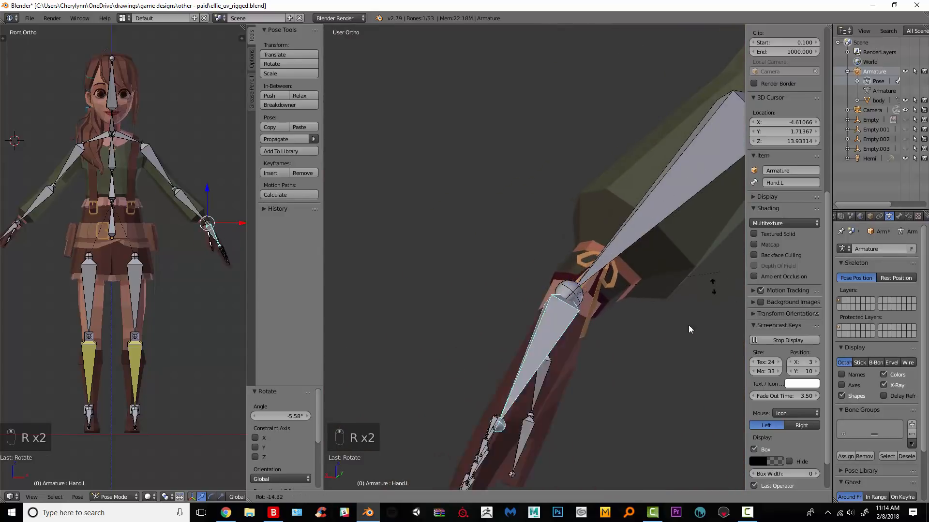
{"action": "left_click", "coordinate": [667, 371]}
Select only the linked mesh pieces of the left wrist's ribbon bow on the body mesh, then leave Edit Mode.
{"action": "scroll", "coordinate": [667, 342], "scroll_direction": "up", "scroll_amount": 4}
{"action": "middle_click_drag", "start_coordinate": [667, 342], "coordinate": [544, 312], "text": "shift"}
{"action": "scroll", "coordinate": [544, 312], "scroll_direction": "up", "scroll_amount": 2}
{"action": "right_click", "coordinate": [569, 291]}
{"action": "key", "text": "Tab"}
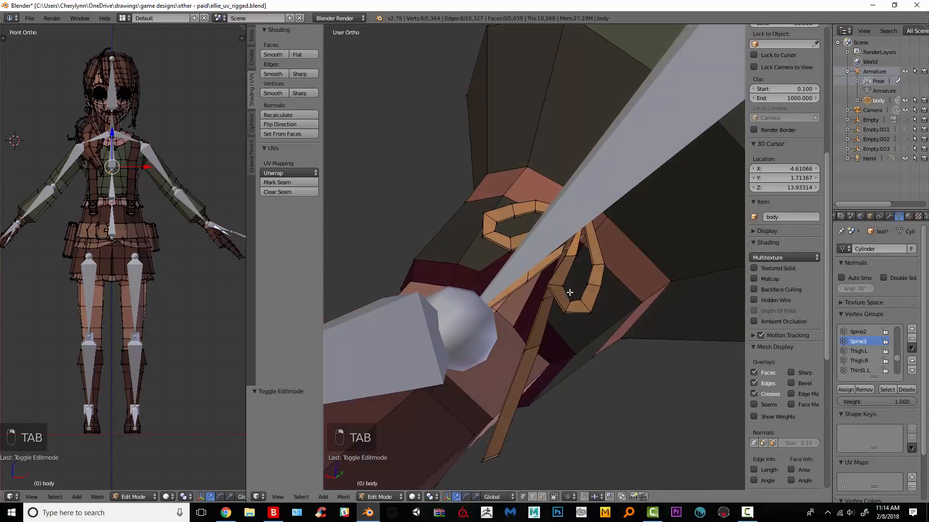
{"action": "key", "text": "a"}
{"action": "key", "text": "a"}
{"action": "key", "text": "l"}
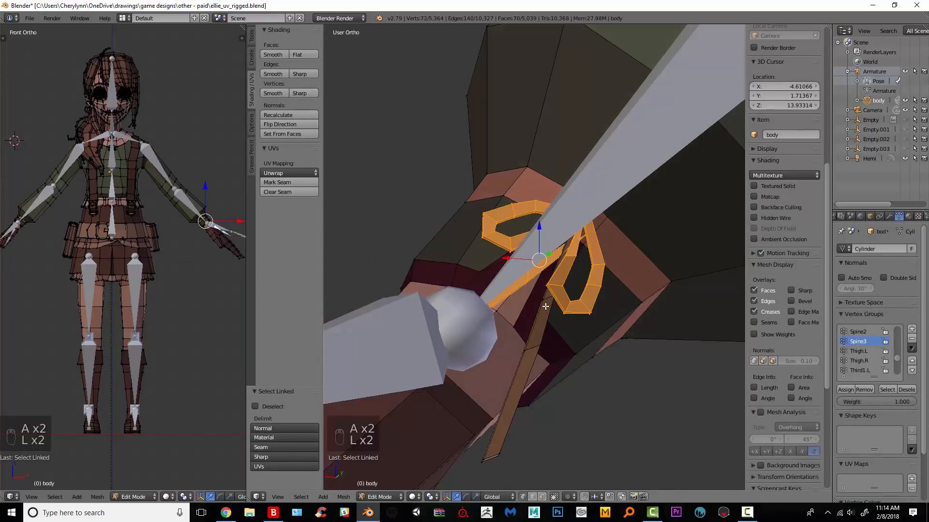
{"action": "key", "text": "l"}
{"action": "key", "text": "Tab"}
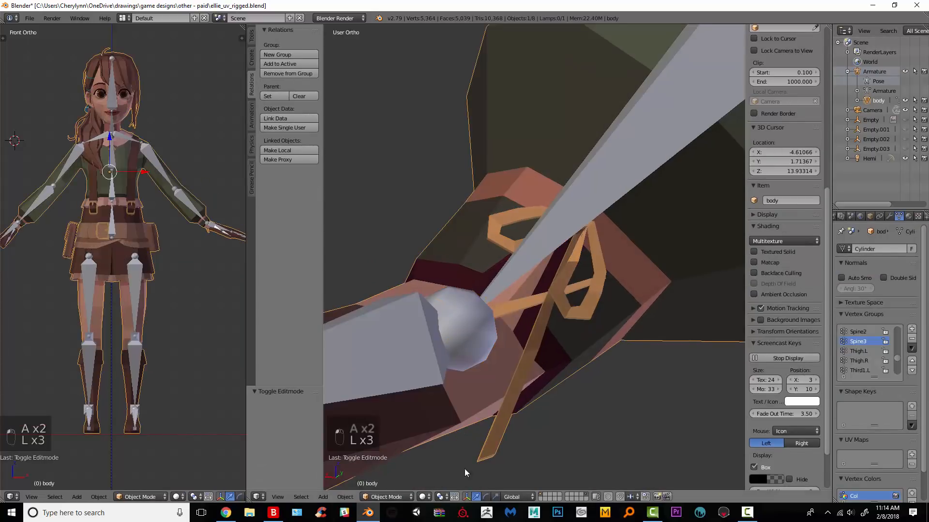
Put the body mesh into Weight Paint mode and examine the Lowerarm.L weights around the left wrist's ribbon bow.
{"action": "left_click", "coordinate": [393, 443]}
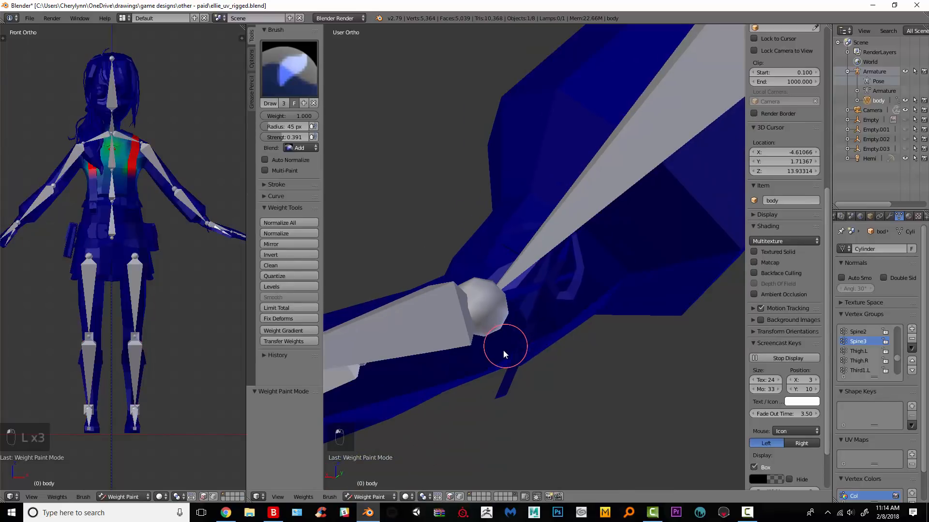
{"action": "right_click", "coordinate": [545, 236]}
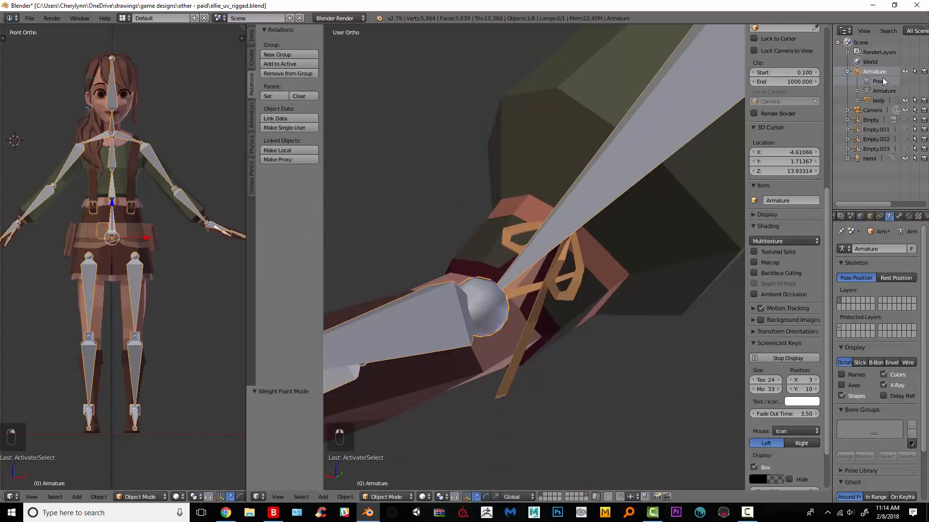
{"action": "left_click", "coordinate": [878, 101]}
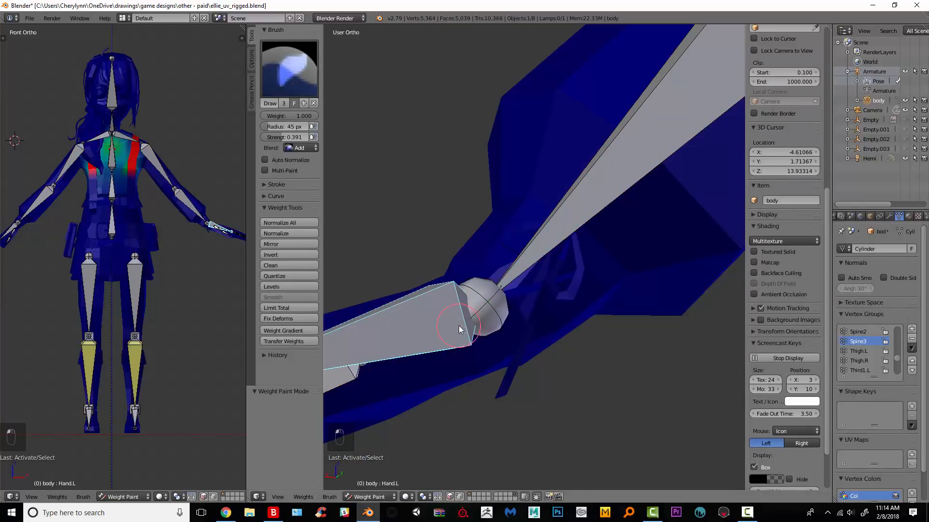
{"action": "right_click", "coordinate": [521, 268]}
{"action": "key", "text": "r"}
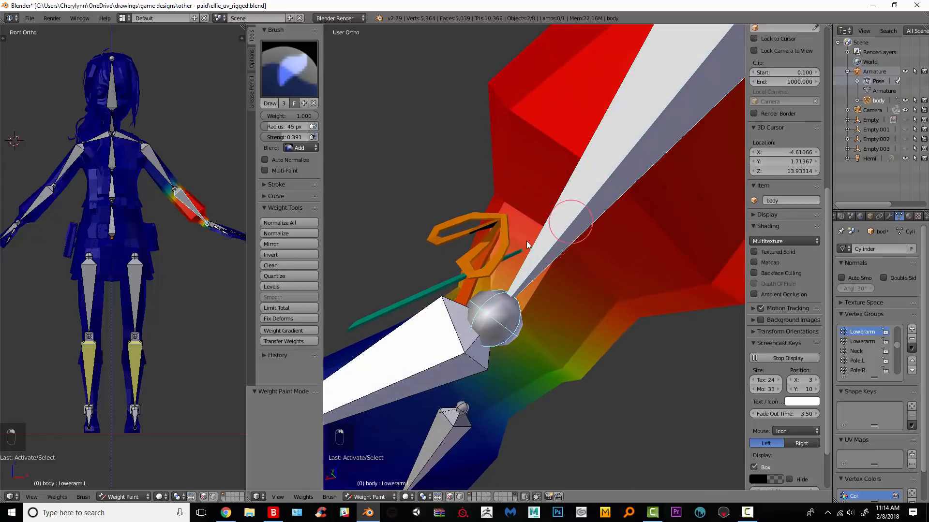
{"action": "key", "text": "Escape"}
Make the Hand.L group active via its bone and remove the left wrist's ribbon bow from it in Edit Mode.
{"action": "right_click", "coordinate": [419, 299]}
{"action": "middle_click_drag", "start_coordinate": [419, 299], "coordinate": [438, 312]}
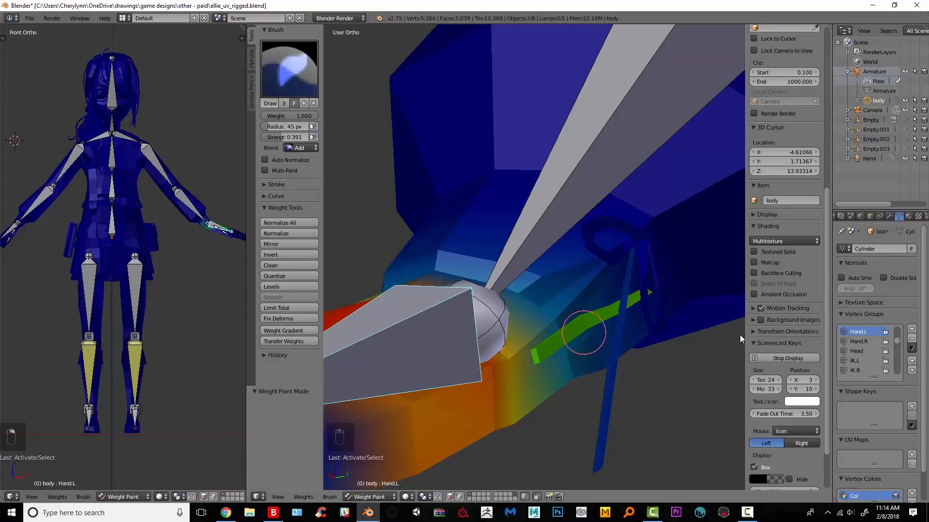
{"action": "left_click", "coordinate": [369, 497]}
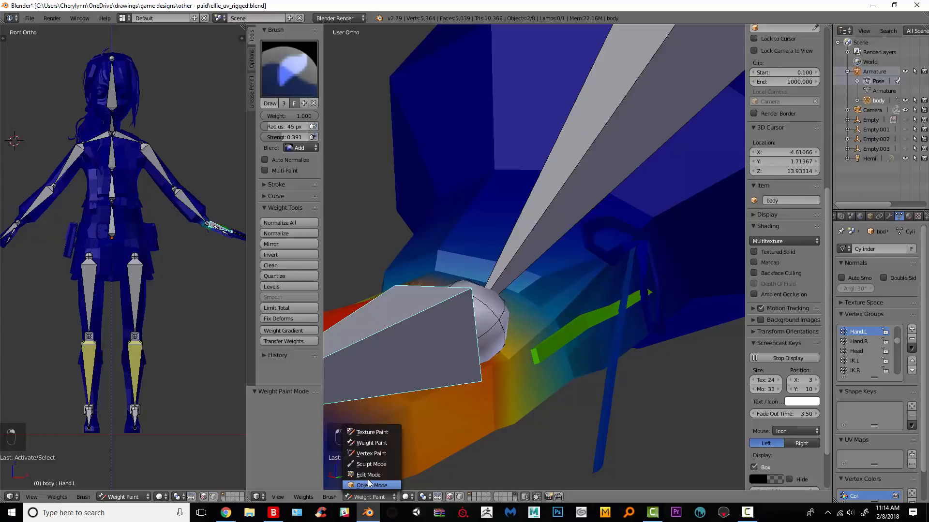
{"action": "left_click", "coordinate": [372, 475]}
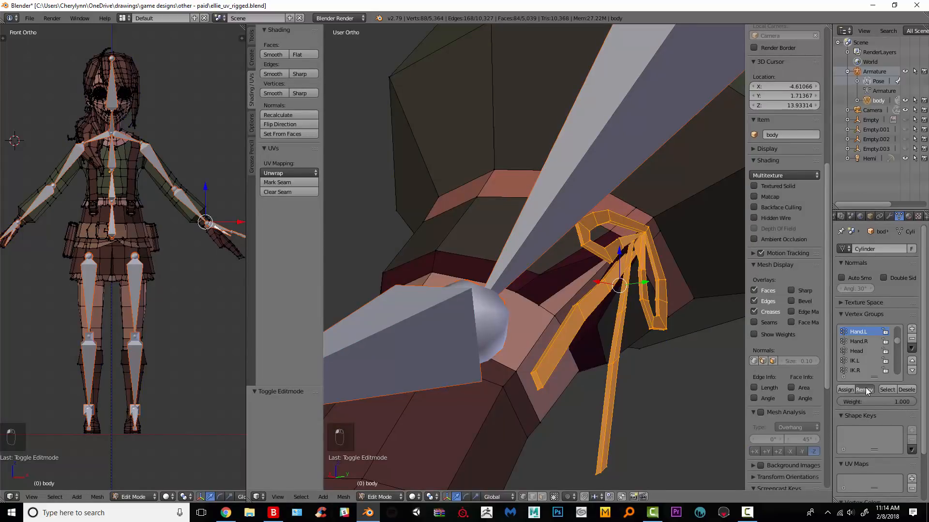
Select the linked pieces of the right wrist's ribbon bow and remove them from the Hand.R vertex group.
{"action": "scroll", "coordinate": [488, 302], "scroll_direction": "down", "scroll_amount": 8}
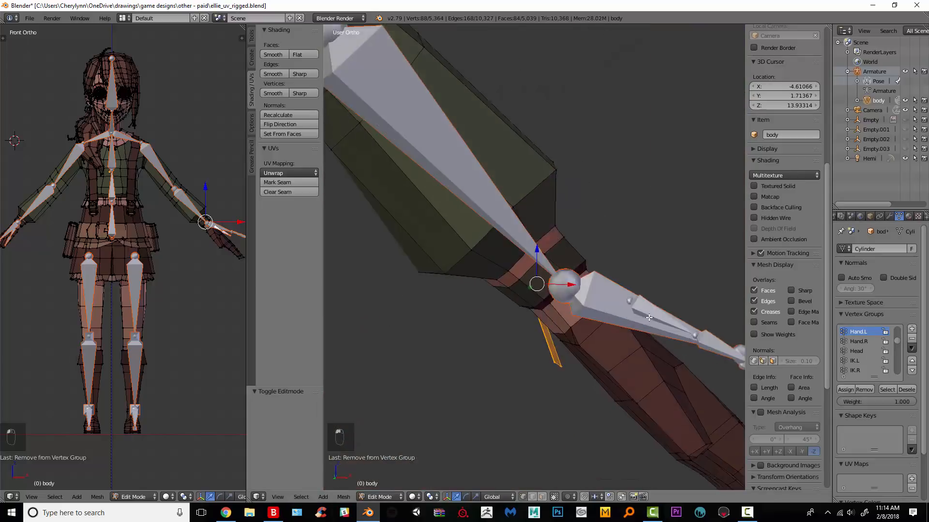
{"action": "middle_click_drag", "start_coordinate": [488, 303], "coordinate": [818, 301], "text": "shift"}
{"action": "middle_click_drag", "start_coordinate": [394, 285], "coordinate": [578, 294]}
{"action": "scroll", "coordinate": [578, 294], "scroll_direction": "up", "scroll_amount": 3}
{"action": "key", "text": "a"}
{"action": "key", "text": "l"}
{"action": "key", "text": "l"}
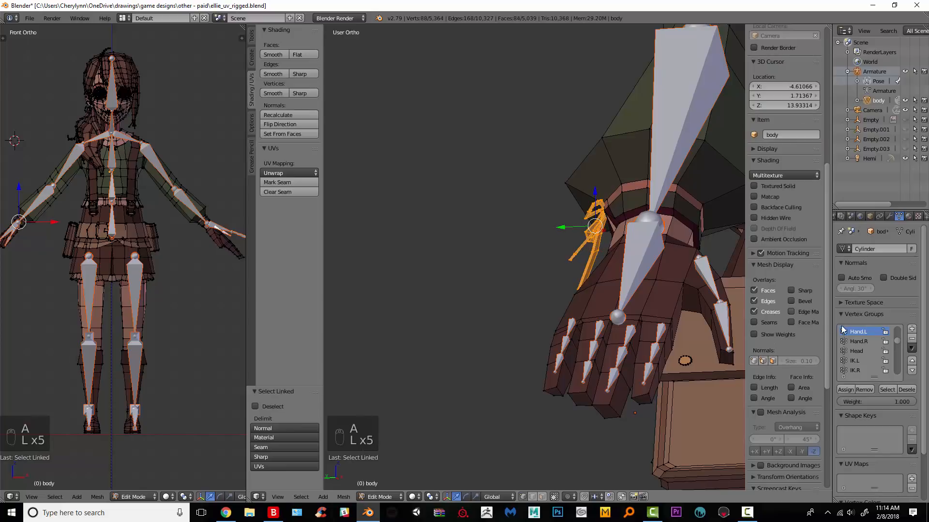
{"action": "left_click", "coordinate": [858, 341]}
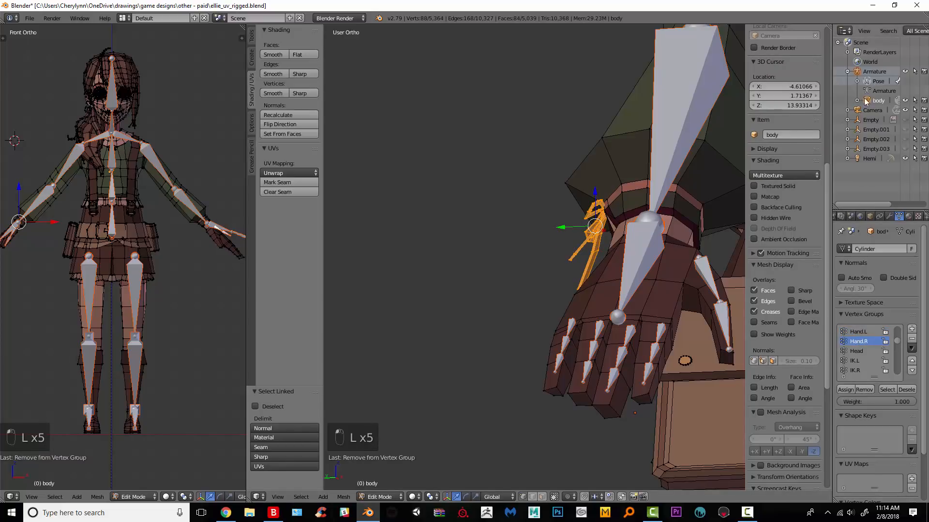
Reselect all linked pieces of the left wrist's ribbon bow, then make the armature the active object.
{"action": "middle_click_drag", "start_coordinate": [614, 233], "coordinate": [246, 239], "text": "shift"}
{"action": "middle_click_drag", "start_coordinate": [687, 241], "coordinate": [609, 236]}
{"action": "scroll", "coordinate": [609, 236], "scroll_direction": "down", "scroll_amount": 3}
{"action": "middle_click_drag", "start_coordinate": [677, 224], "coordinate": [430, 267], "text": "shift"}
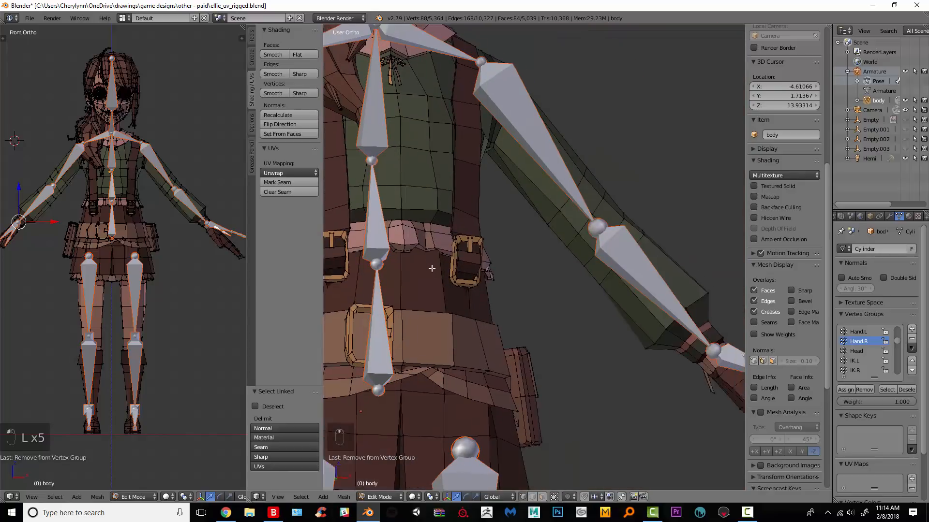
{"action": "scroll", "coordinate": [682, 327], "scroll_direction": "up", "scroll_amount": 2}
{"action": "middle_click_drag", "start_coordinate": [682, 327], "coordinate": [501, 203], "text": "shift"}
{"action": "middle_click_drag", "start_coordinate": [686, 217], "coordinate": [402, 244]}
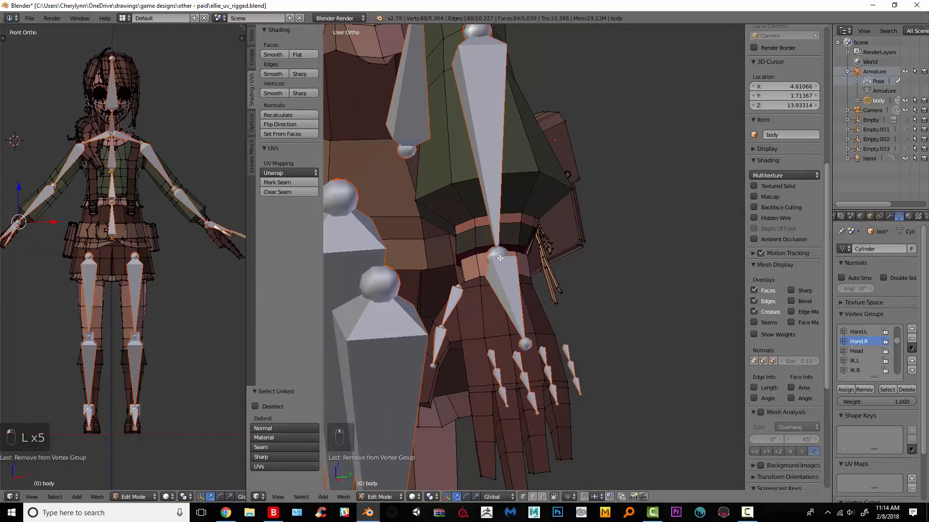
{"action": "scroll", "coordinate": [553, 270], "scroll_direction": "up", "scroll_amount": 2}
{"action": "key", "text": "a"}
{"action": "key", "text": "l"}
{"action": "key", "text": "l"}
{"action": "middle_click_drag", "start_coordinate": [555, 237], "coordinate": [516, 248]}
{"action": "key", "text": "ctrl+z"}
{"action": "key", "text": "l"}
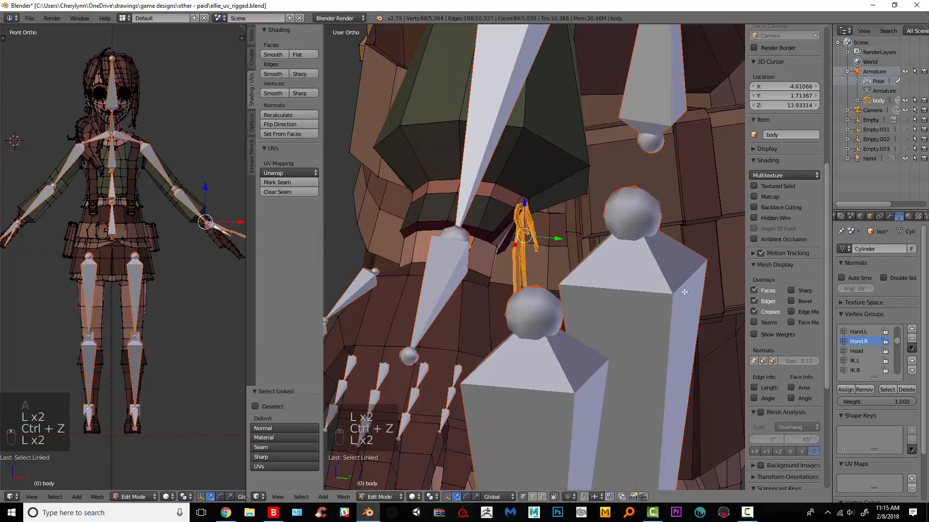
{"action": "middle_click_drag", "start_coordinate": [684, 292], "coordinate": [565, 261]}
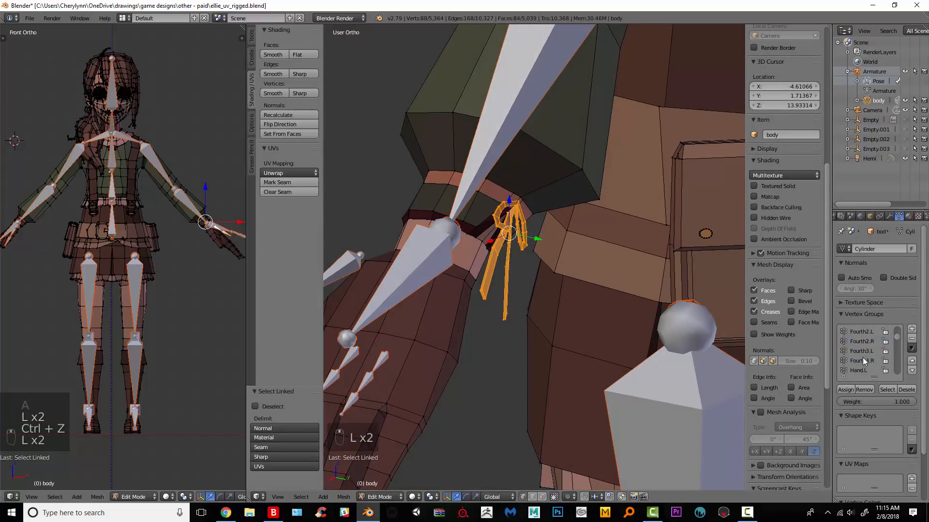
{"action": "scroll", "coordinate": [863, 358], "scroll_direction": "up", "scroll_amount": 3}
{"action": "left_click", "coordinate": [878, 82]}
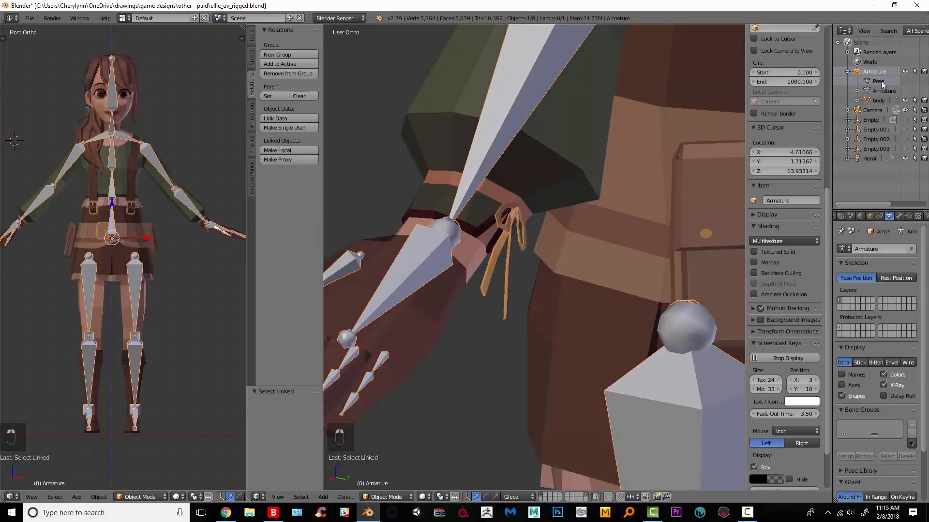
Return to the body mesh in Edit Mode and assign the left wrist's ribbon bow to the Lowerarm.L vertex group.
{"action": "right_click", "coordinate": [541, 94]}
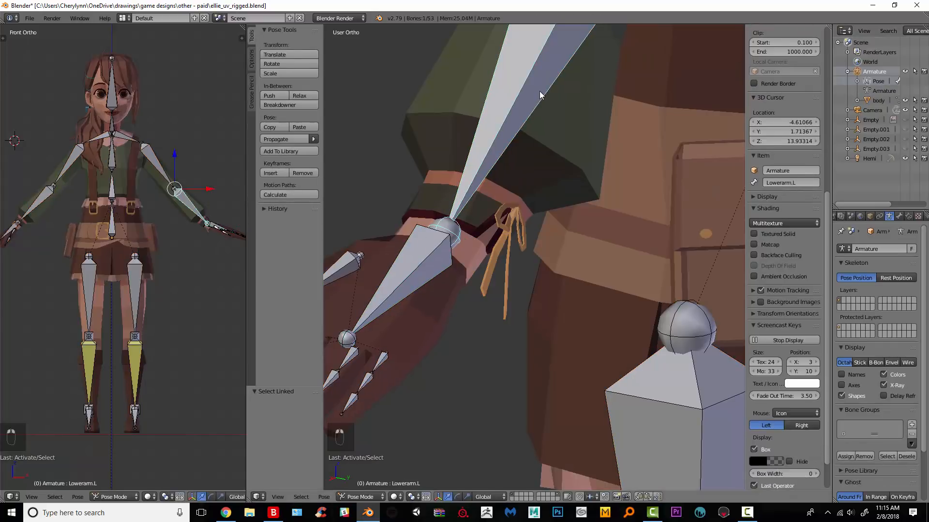
{"action": "left_click", "coordinate": [878, 101]}
{"action": "key", "text": "Tab"}
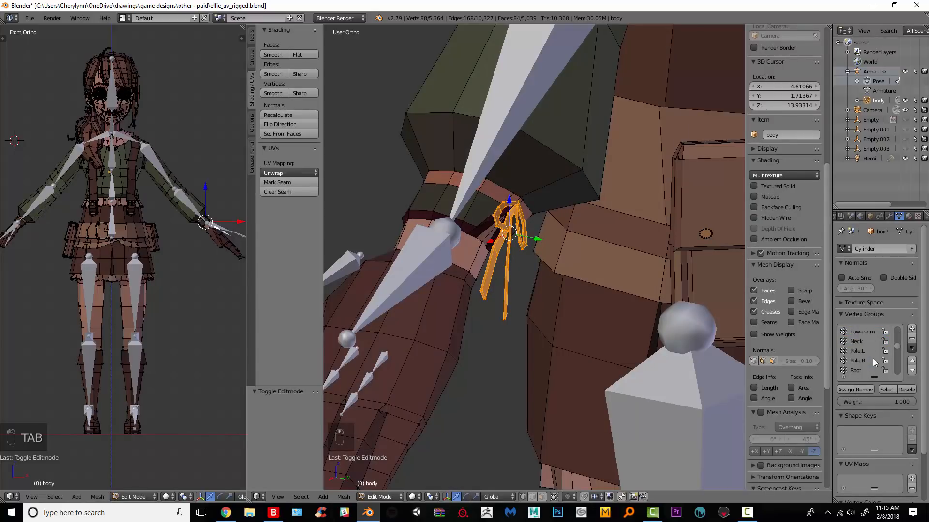
{"action": "left_click_drag", "start_coordinate": [832, 346], "coordinate": [811, 344]}
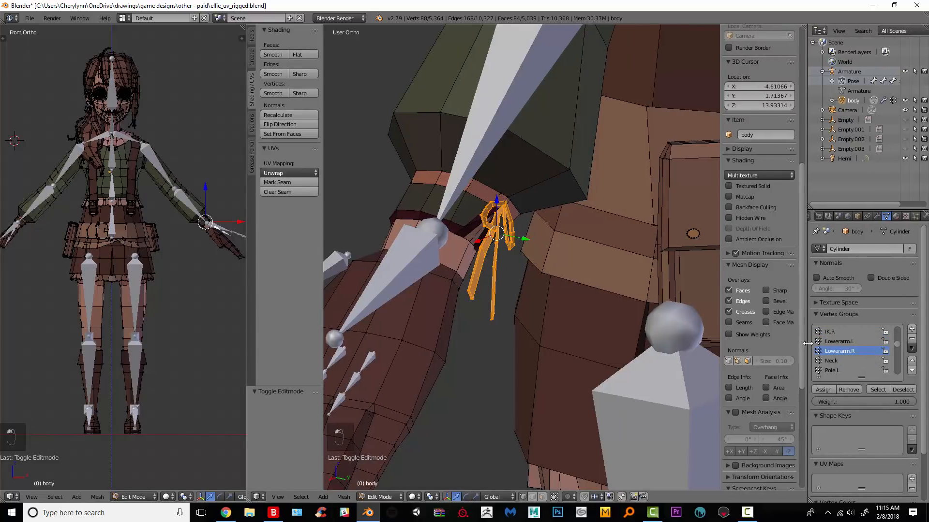
Select only the linked pieces of the right wrist's ribbon bow and assign them to the Lowerarm.R vertex group.
{"action": "middle_click_drag", "start_coordinate": [487, 232], "coordinate": [680, 204]}
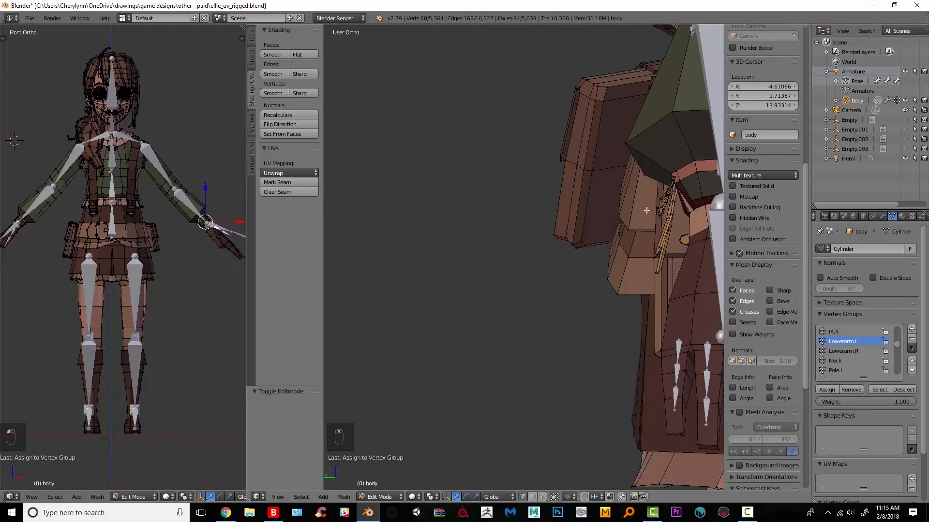
{"action": "key", "text": "a"}
{"action": "key", "text": "l"}
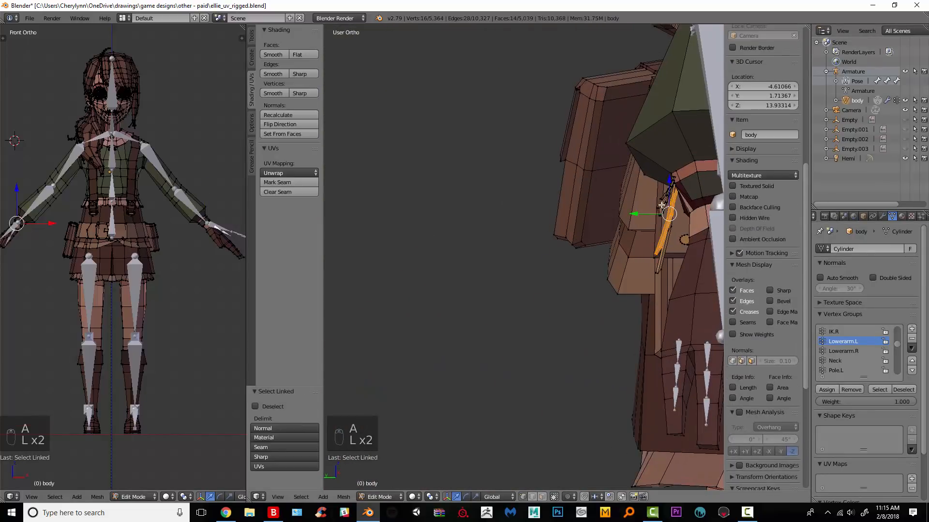
{"action": "key", "text": "l"}
{"action": "key", "text": "ctrl+z"}
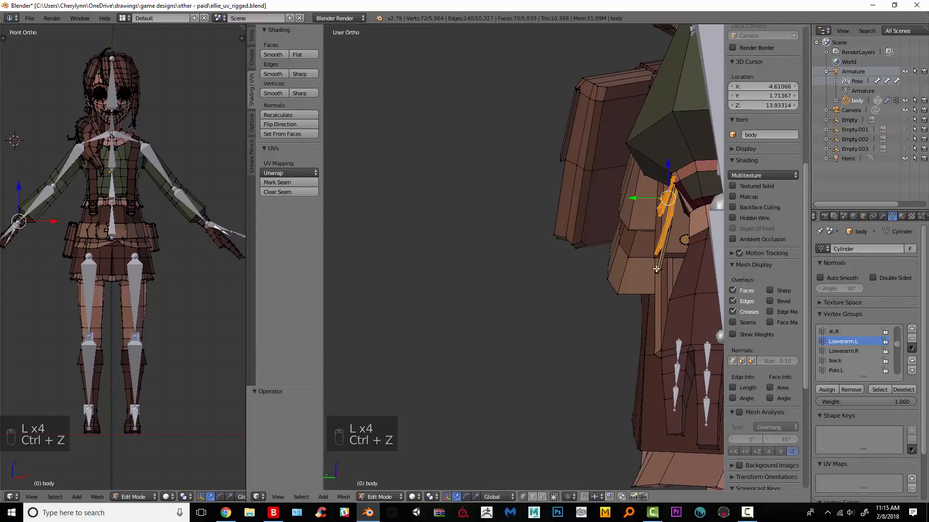
{"action": "key", "text": "l"}
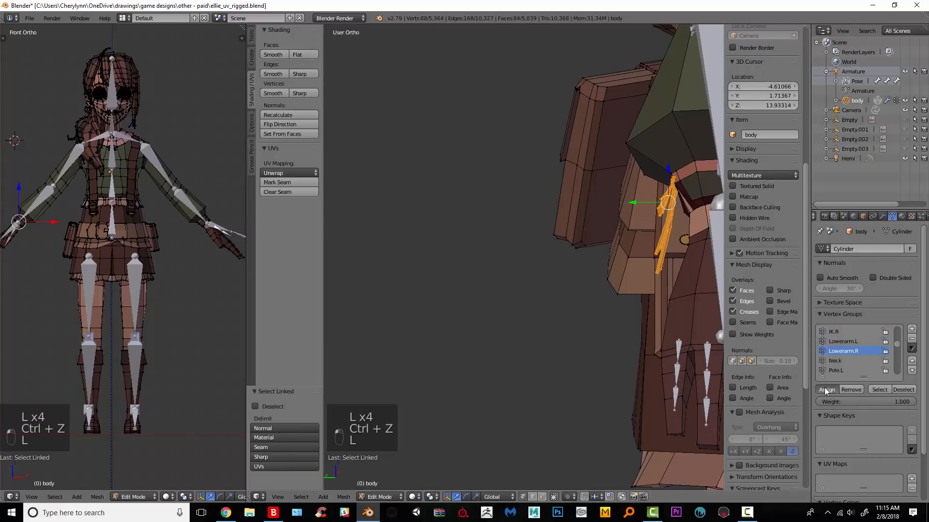
{"action": "left_click", "coordinate": [825, 391]}
Rotate the Hand.L bone in Pose Mode to test the wrist bow, and undo the last rotation.
{"action": "key", "text": "KP_1"}
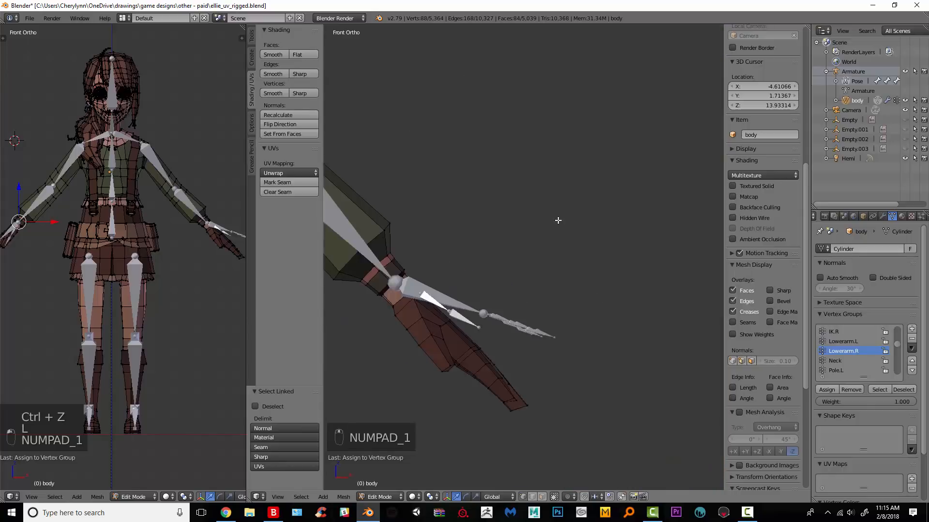
{"action": "left_click", "coordinate": [857, 82]}
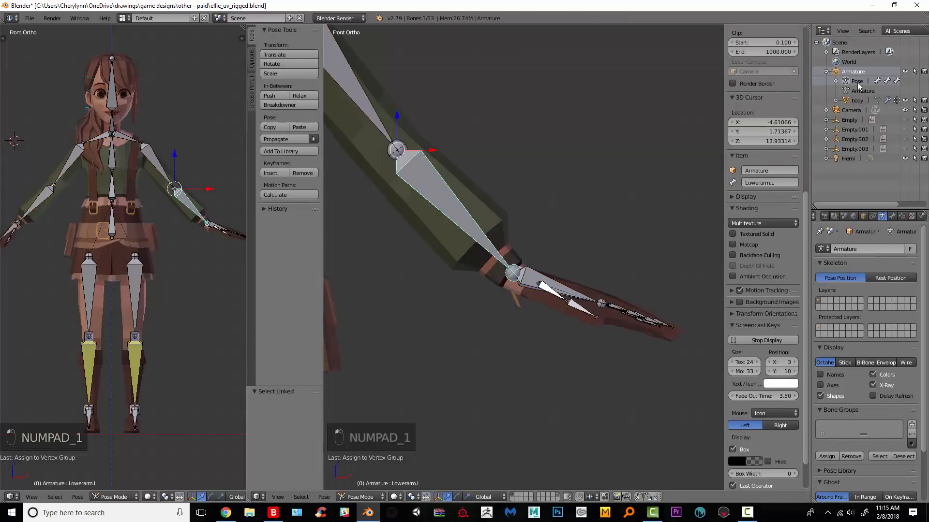
{"action": "right_click", "coordinate": [539, 276]}
{"action": "key", "text": "r"}
{"action": "left_click", "coordinate": [588, 349]}
{"action": "middle_click_drag", "start_coordinate": [588, 350], "coordinate": [544, 290]}
{"action": "key", "text": "r"}
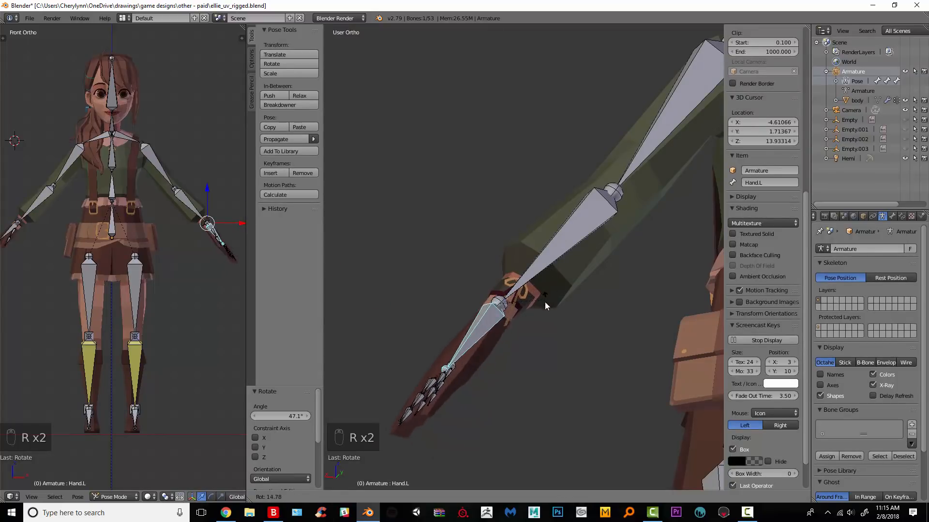
{"action": "left_click", "coordinate": [544, 310]}
{"action": "key", "text": "ctrl+z"}
Rotate the Lowerarm.L bone to test how the bow follows the forearm, and undo the rotation.
{"action": "right_click", "coordinate": [571, 243]}
{"action": "key", "text": "r"}
{"action": "left_click", "coordinate": [628, 168]}
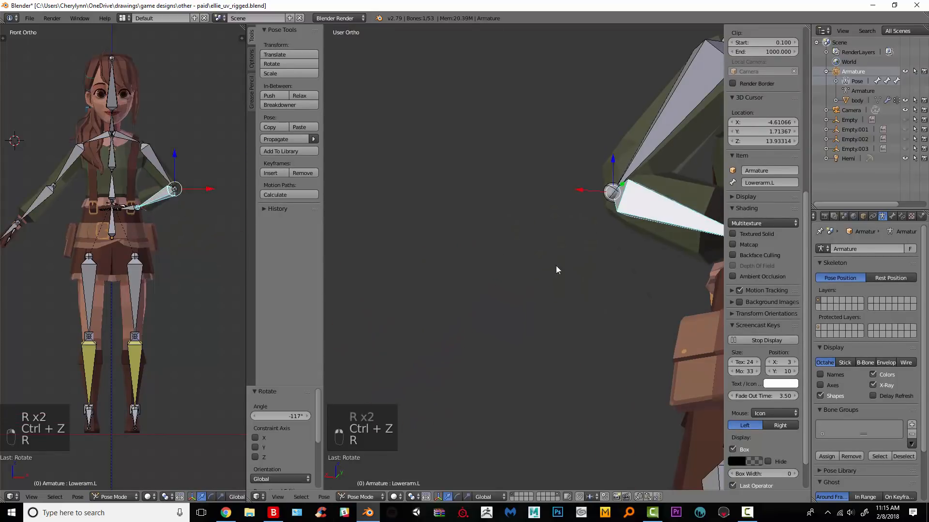
{"action": "key", "text": "ctrl+z"}
Rotate Hand.L again, clear its pose rotation, and make one more test rotation around the wrist bow that is undone.
{"action": "right_click", "coordinate": [486, 336]}
{"action": "key", "text": "r"}
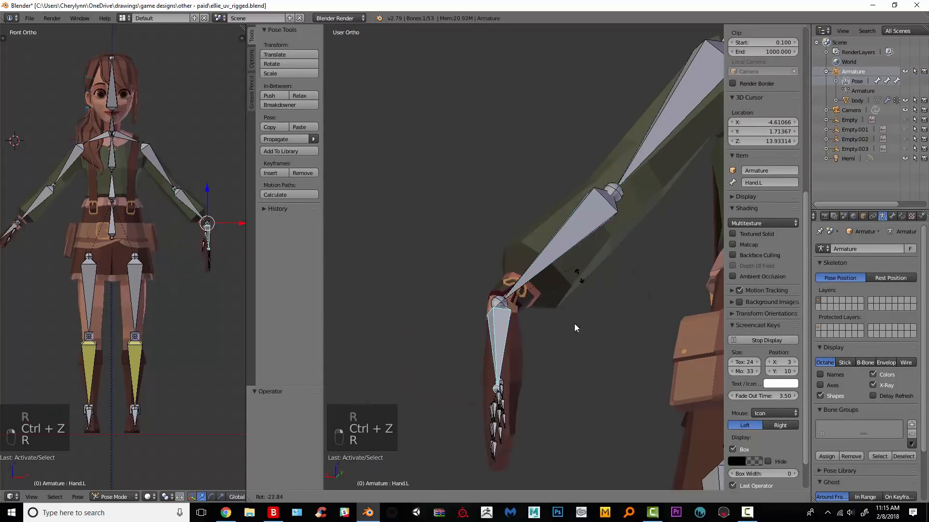
{"action": "left_click", "coordinate": [537, 293]}
{"action": "key", "text": "alt+r"}
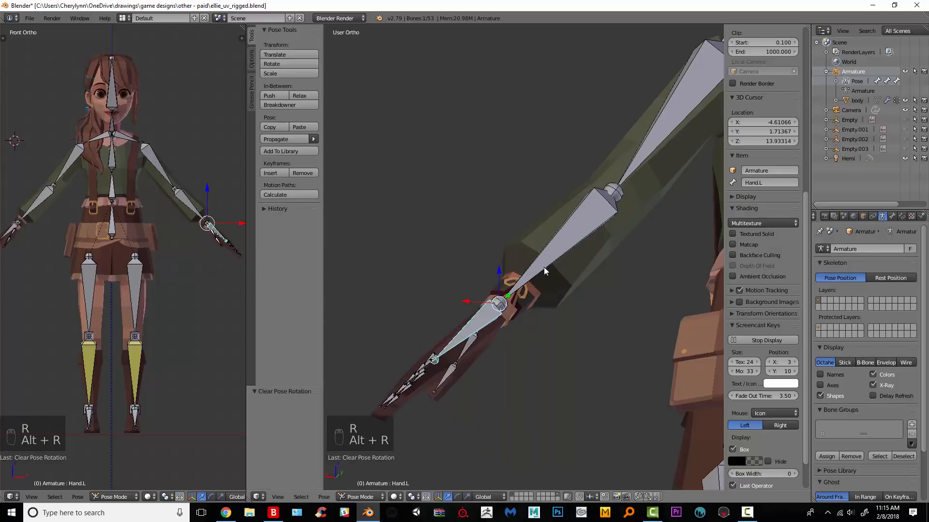
{"action": "scroll", "coordinate": [554, 305], "scroll_direction": "up", "scroll_amount": 3}
{"action": "key", "text": "r"}
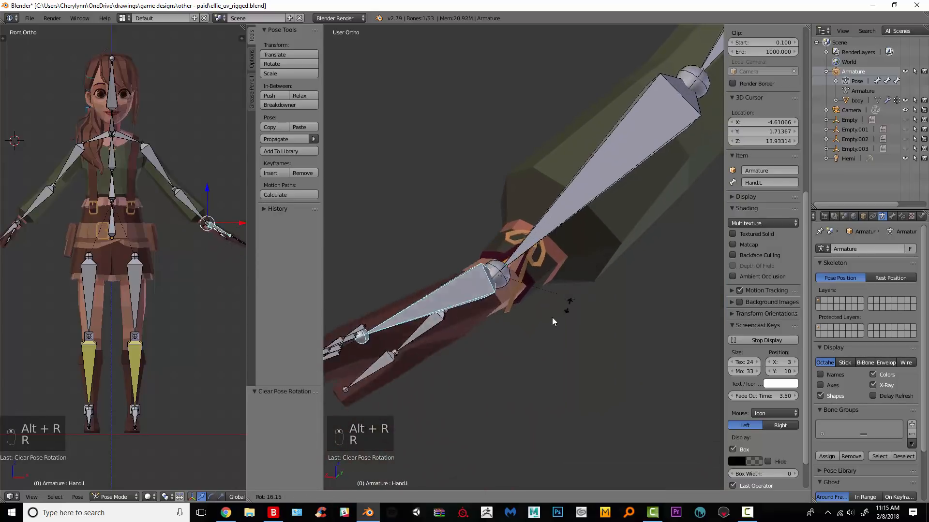
{"action": "left_click", "coordinate": [558, 335]}
{"action": "key", "text": "ctrl+z"}
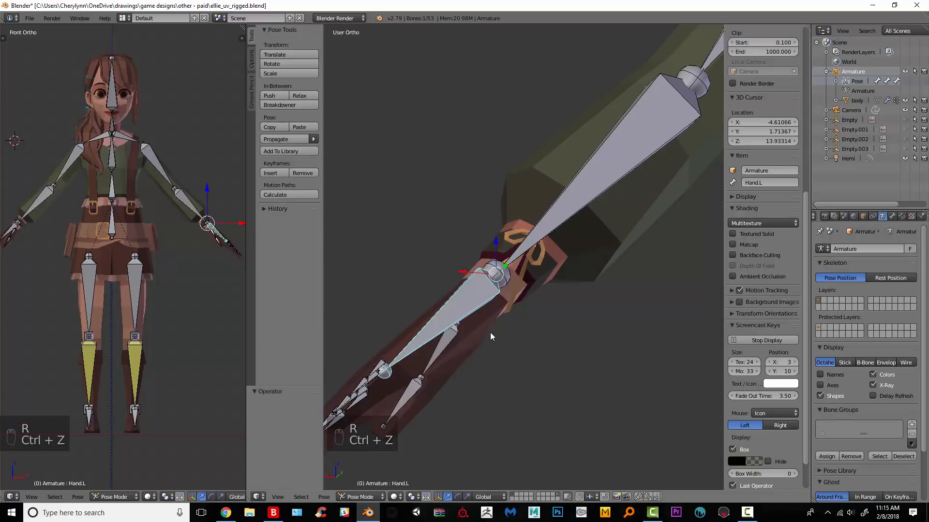
Test the left thumb's influence on the bow by rotating Thumb1.L, undoing it, and rotating it again by about 7°.
{"action": "right_click", "coordinate": [450, 347]}
{"action": "right_click", "coordinate": [445, 338]}
{"action": "key", "text": "r"}
{"action": "left_click", "coordinate": [539, 298]}
{"action": "middle_click_drag", "start_coordinate": [527, 297], "coordinate": [571, 184]}
{"action": "key", "text": "ctrl+z"}
{"action": "key", "text": "r"}
{"action": "left_click", "coordinate": [462, 261]}
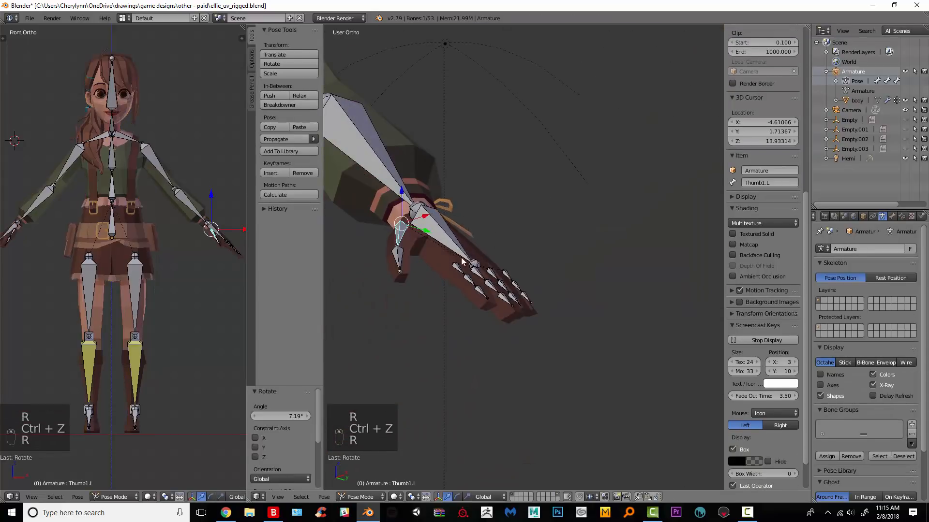
Bend First1.L about the global Y axis and the neighbouring finger's base bone by about 50° about Y.
{"action": "middle_click_drag", "start_coordinate": [462, 261], "coordinate": [518, 288], "text": "shift"}
{"action": "right_click", "coordinate": [540, 279]}
{"action": "key", "text": "r"}
{"action": "key", "text": "y"}
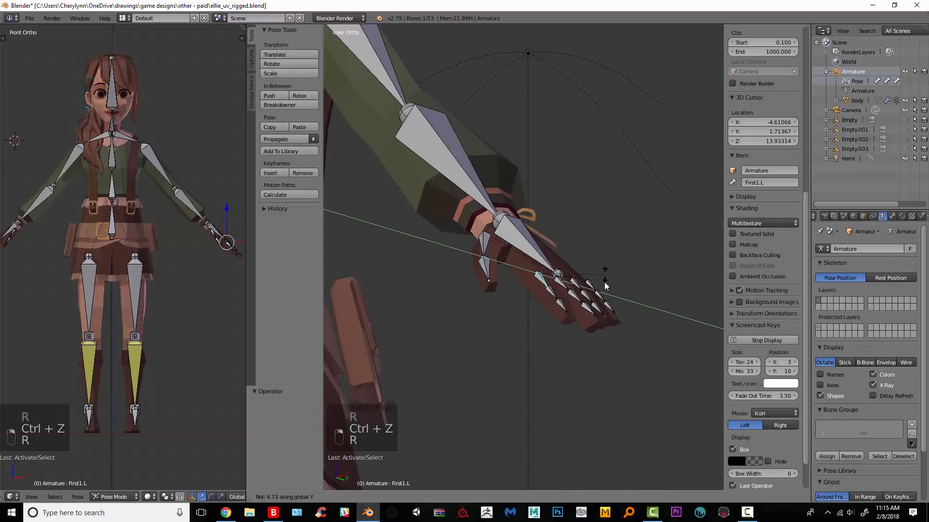
{"action": "left_click", "coordinate": [605, 283]}
{"action": "right_click", "coordinate": [565, 287]}
{"action": "key", "text": "r"}
{"action": "middle_click", "coordinate": [616, 298]}
{"action": "left_click", "coordinate": [581, 319]}
Bend Third1.L downward and rotate Fourth1.L about 50° about the global Y axis.
{"action": "right_click", "coordinate": [583, 285]}
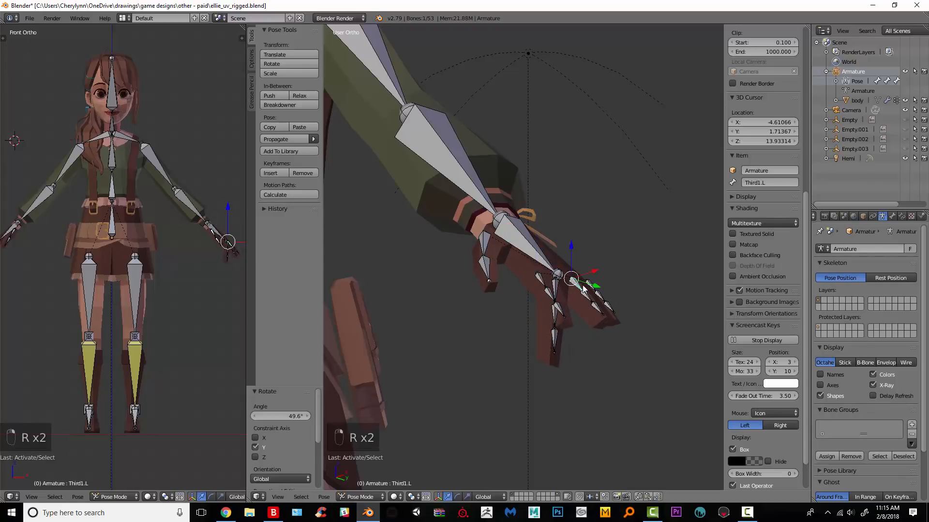
{"action": "key", "text": "r"}
{"action": "middle_click", "coordinate": [609, 305]}
{"action": "left_click", "coordinate": [631, 318]}
{"action": "right_click", "coordinate": [595, 290]}
{"action": "key", "text": "r"}
{"action": "middle_click", "coordinate": [628, 295]}
{"action": "left_click", "coordinate": [622, 284]}
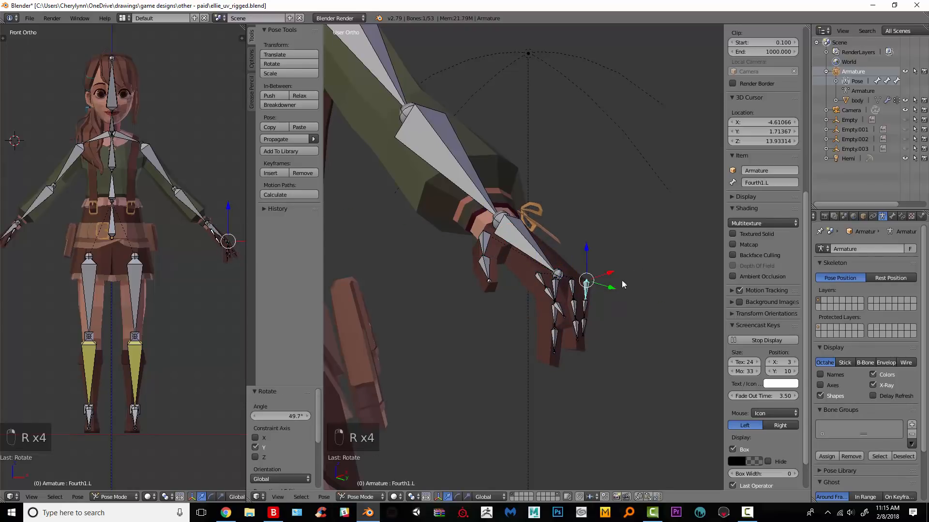
Rotate Fourth1.L about the global Y axis again while checking its pull on the left wrist's ribbon bow.
{"action": "middle_click_drag", "start_coordinate": [622, 280], "coordinate": [498, 281]}
{"action": "key", "text": "r"}
{"action": "middle_click", "coordinate": [516, 222]}
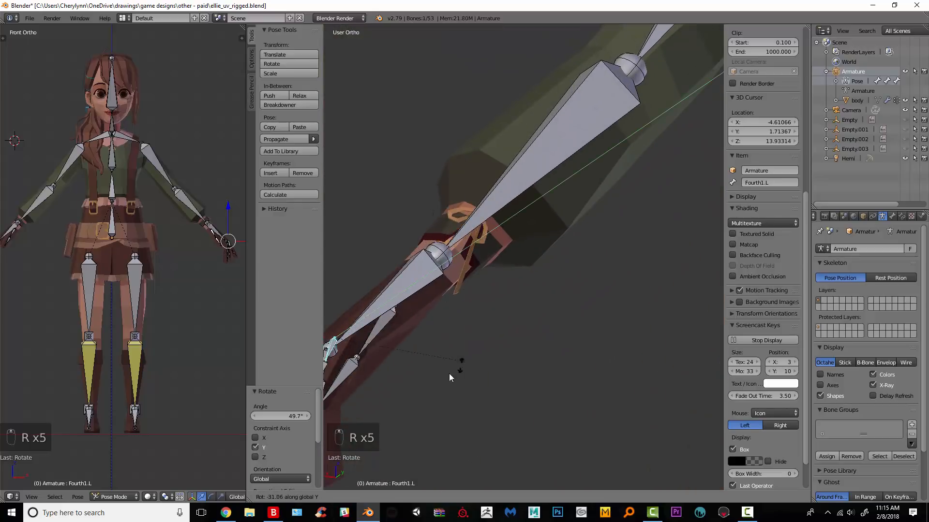
{"action": "left_click", "coordinate": [576, 249]}
Put the body mesh into Edit Mode and add all linked pieces of the left wrist's ribbon bow to the selection.
{"action": "middle_click_drag", "start_coordinate": [576, 250], "coordinate": [517, 240]}
{"action": "scroll", "coordinate": [564, 238], "scroll_direction": "up", "scroll_amount": 2}
{"action": "key", "text": "Tab"}
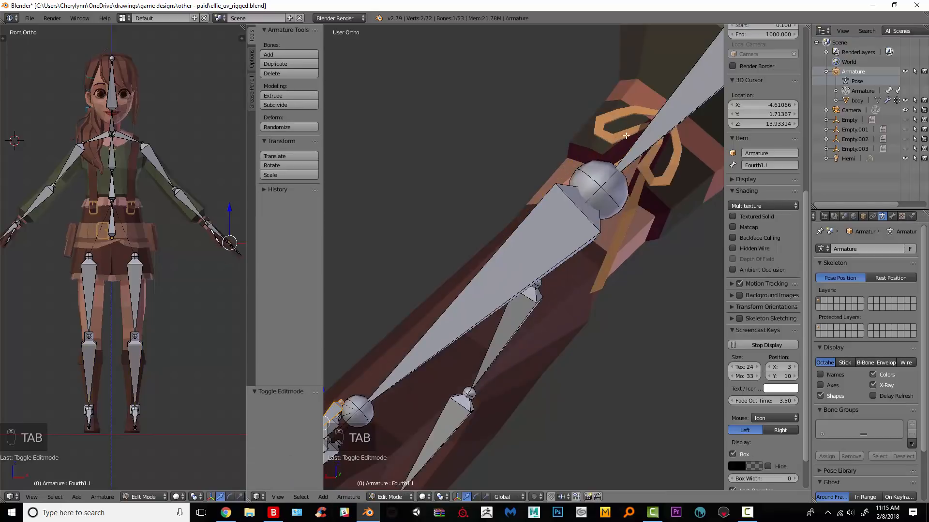
{"action": "left_click", "coordinate": [852, 103]}
{"action": "key", "text": "Tab"}
{"action": "key", "text": "Tab"}
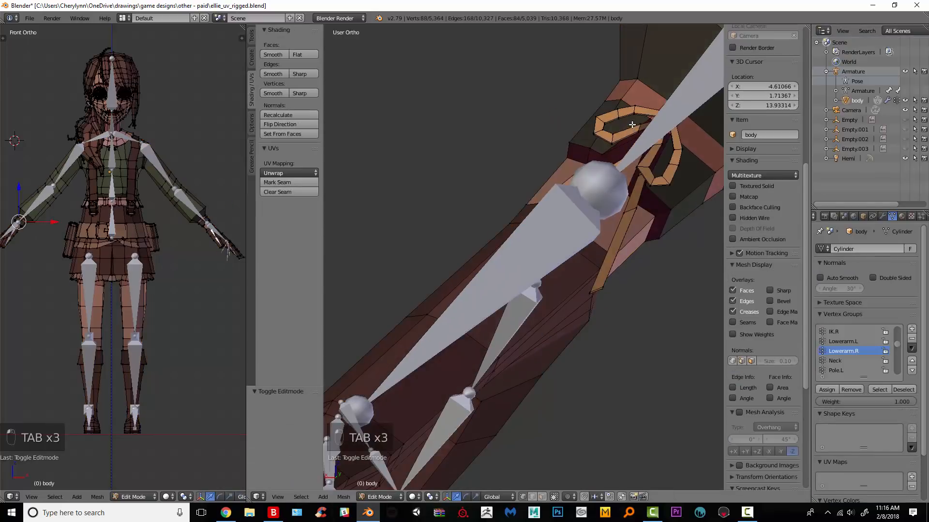
{"action": "key", "text": "l"}
{"action": "middle_click_drag", "start_coordinate": [636, 155], "coordinate": [637, 206]}
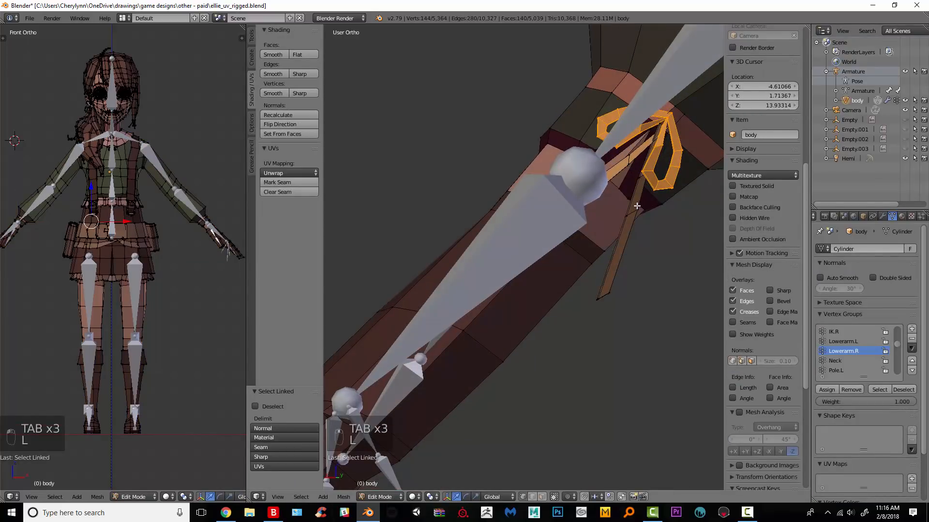
{"action": "key", "text": "l"}
Remove the selected ribbon bow vertices from the Fourth1.L vertex group and make the Fourth2.L group active.
{"action": "scroll", "coordinate": [843, 359], "scroll_direction": "down", "scroll_amount": 2}
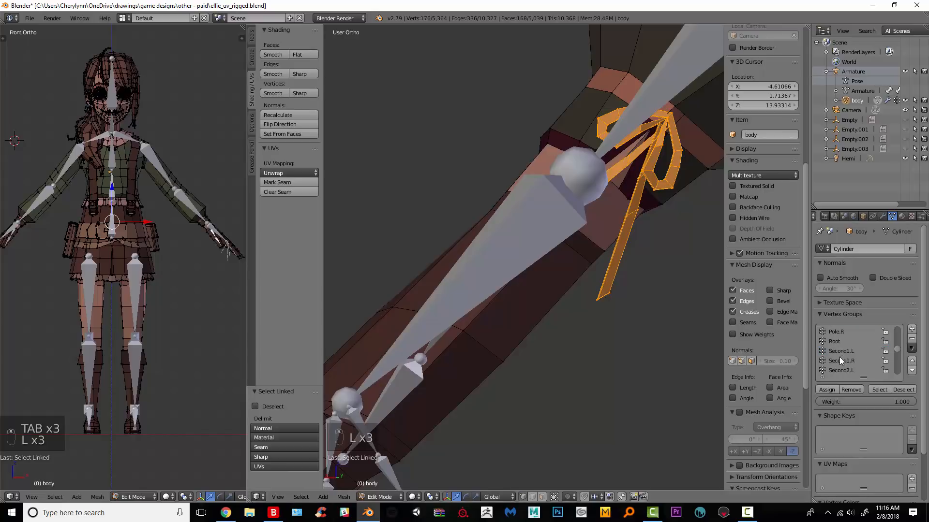
{"action": "scroll", "coordinate": [840, 359], "scroll_direction": "down", "scroll_amount": 2}
{"action": "scroll", "coordinate": [841, 368], "scroll_direction": "down", "scroll_amount": 9}
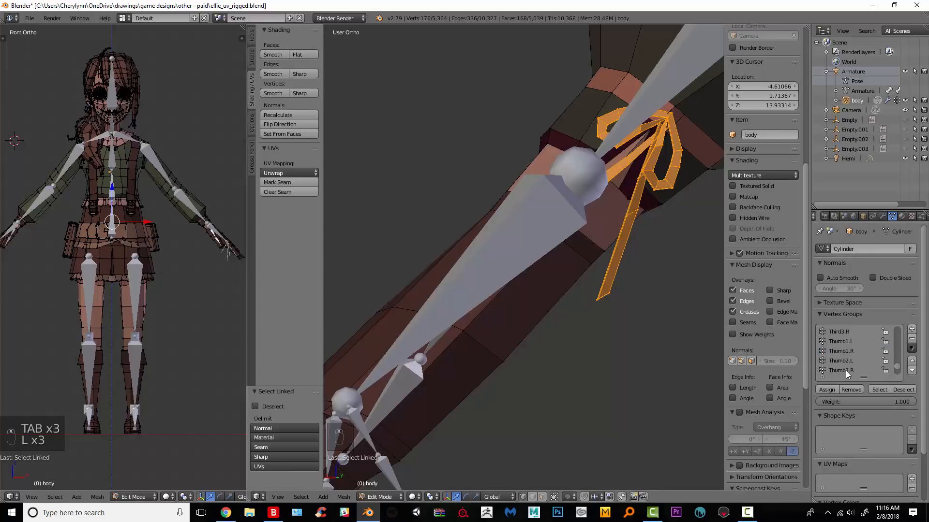
{"action": "scroll", "coordinate": [845, 370], "scroll_direction": "up", "scroll_amount": 11}
{"action": "scroll", "coordinate": [848, 364], "scroll_direction": "up", "scroll_amount": 12}
{"action": "scroll", "coordinate": [847, 341], "scroll_direction": "up", "scroll_amount": 3}
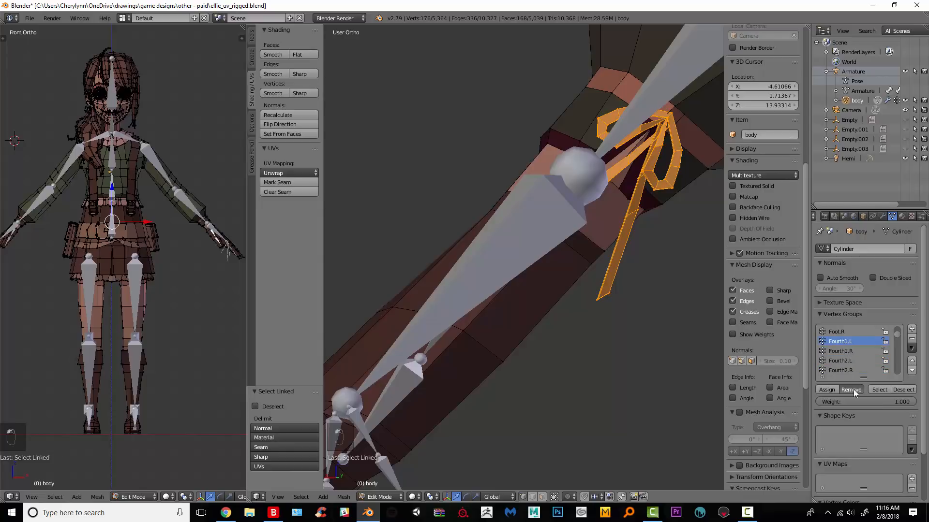
{"action": "left_click", "coordinate": [848, 361]}
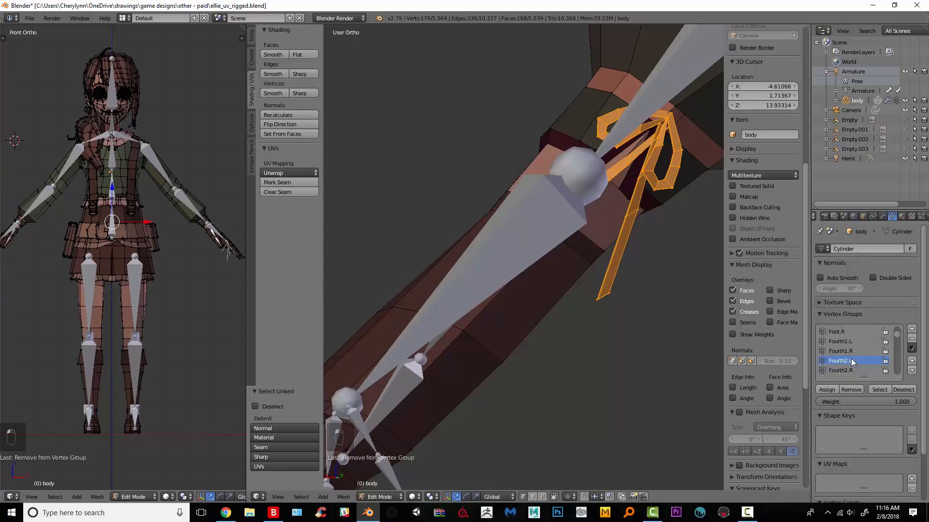
Return the armature to Pose Mode and swing Fourth1.L about 36° one way and 43° back to retest the bow.
{"action": "left_click", "coordinate": [853, 72]}
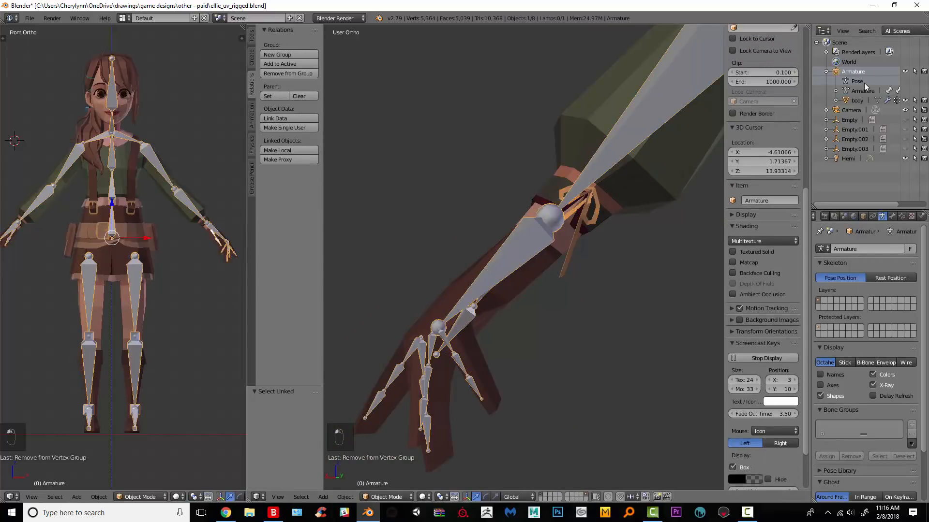
{"action": "left_click", "coordinate": [860, 82]}
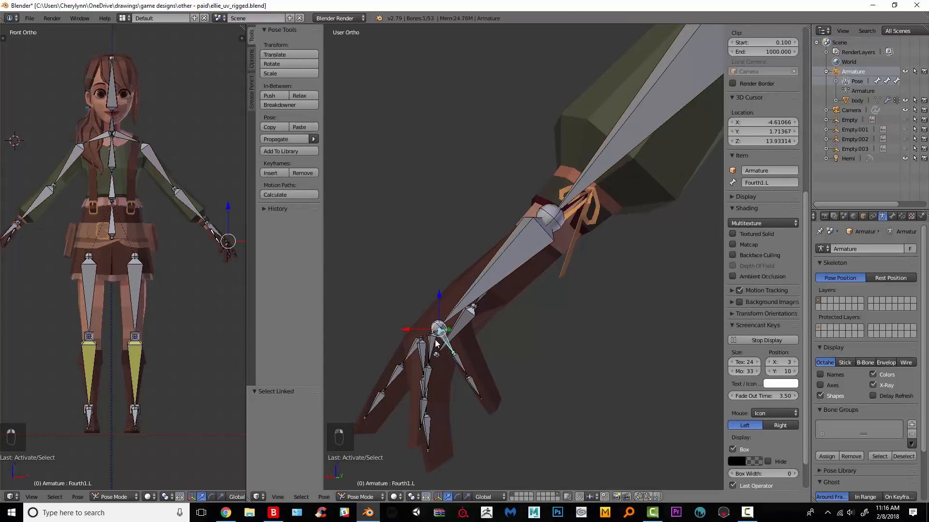
{"action": "key", "text": "r"}
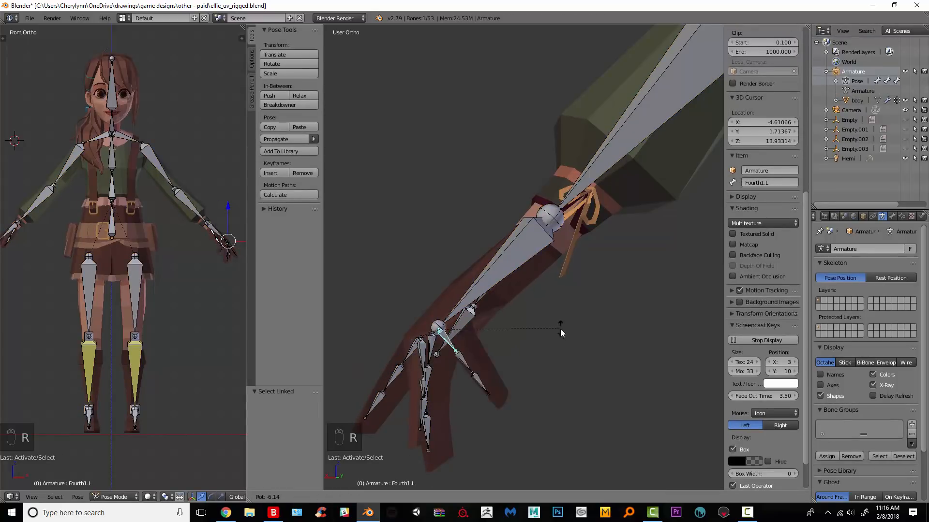
{"action": "left_click", "coordinate": [508, 393]}
{"action": "key", "text": "r"}
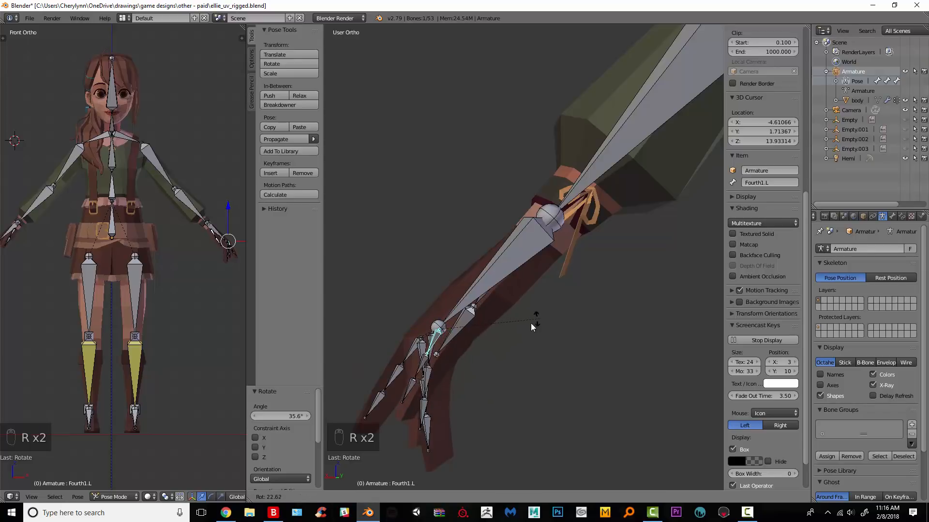
{"action": "left_click", "coordinate": [564, 227]}
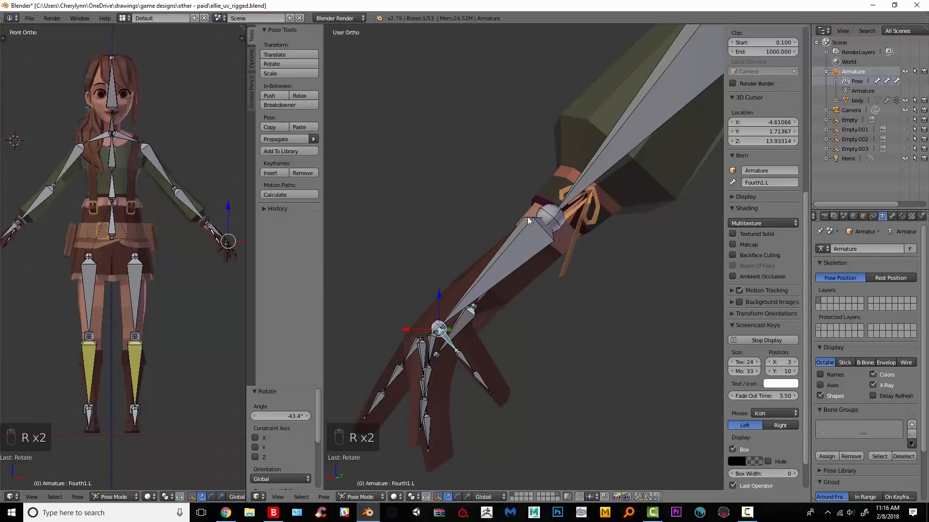
Rotate the Hand.L bone strongly inward to retest how the wrist's ribbon bow deforms.
{"action": "middle_click_drag", "start_coordinate": [527, 216], "coordinate": [498, 253]}
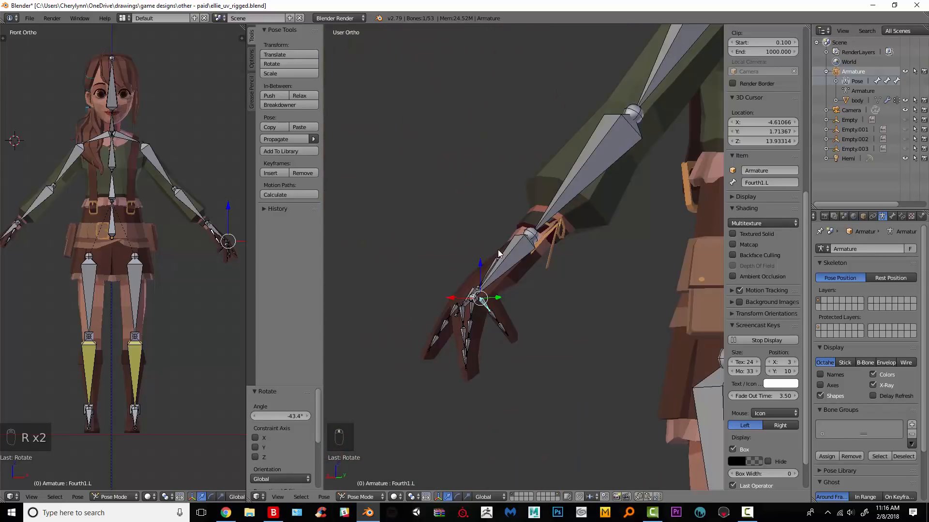
{"action": "right_click", "coordinate": [498, 252]}
{"action": "key", "text": "r"}
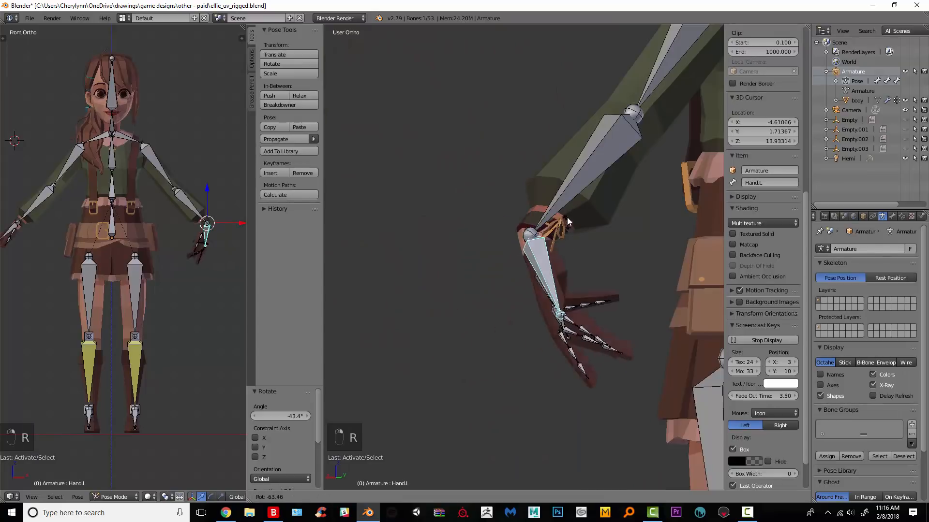
{"action": "left_click", "coordinate": [566, 217]}
Select all bones of the armature and clear their pose rotation.
{"action": "key", "text": "a"}
{"action": "key", "text": "a"}
{"action": "key", "text": "a"}
{"action": "scroll", "coordinate": [435, 266], "scroll_direction": "down", "scroll_amount": 5}
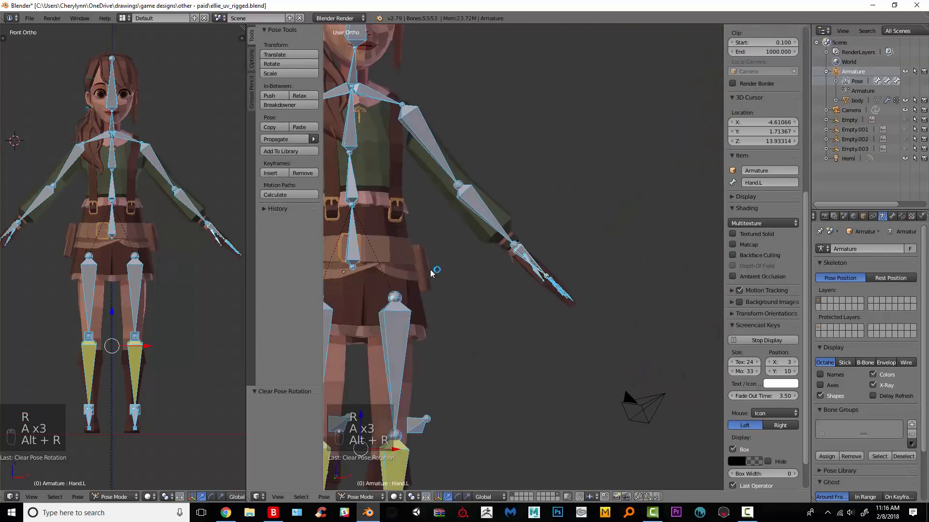
Test-rotate the Fourth1.R finger bone about 38° and then Hand.R to check the right wrist's ribbon bow, undoing each rotation.
{"action": "scroll", "coordinate": [369, 286], "scroll_direction": "up", "scroll_amount": 6}
{"action": "middle_click_drag", "start_coordinate": [636, 269], "coordinate": [338, 212]}
{"action": "scroll", "coordinate": [488, 248], "scroll_direction": "up", "scroll_amount": 1}
{"action": "right_click", "coordinate": [554, 281]}
{"action": "key", "text": "r"}
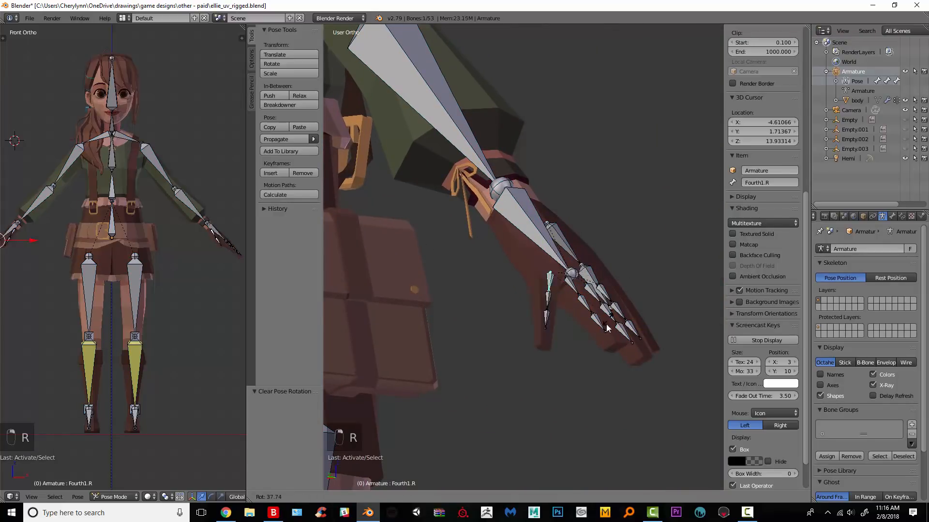
{"action": "key", "text": "ctrl+z"}
{"action": "key", "text": "r"}
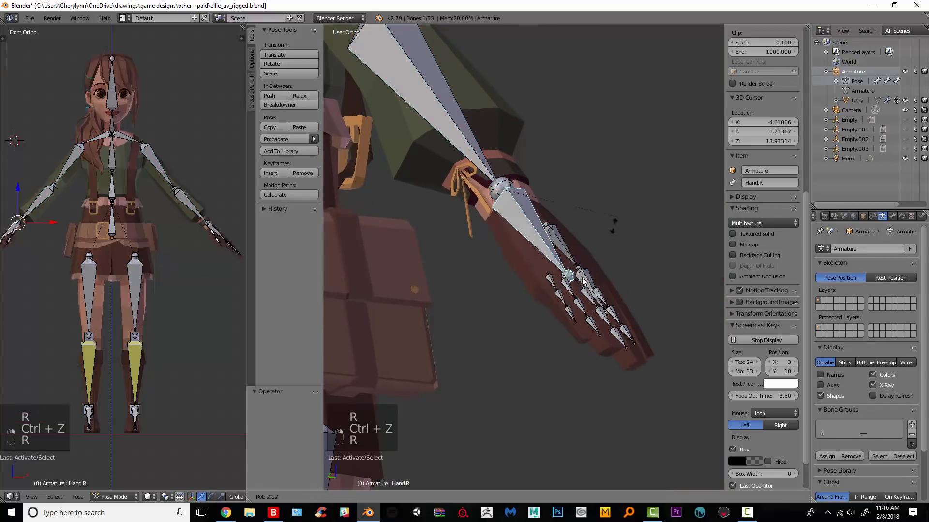
{"action": "left_click", "coordinate": [556, 282]}
{"action": "key", "text": "ctrl+z"}
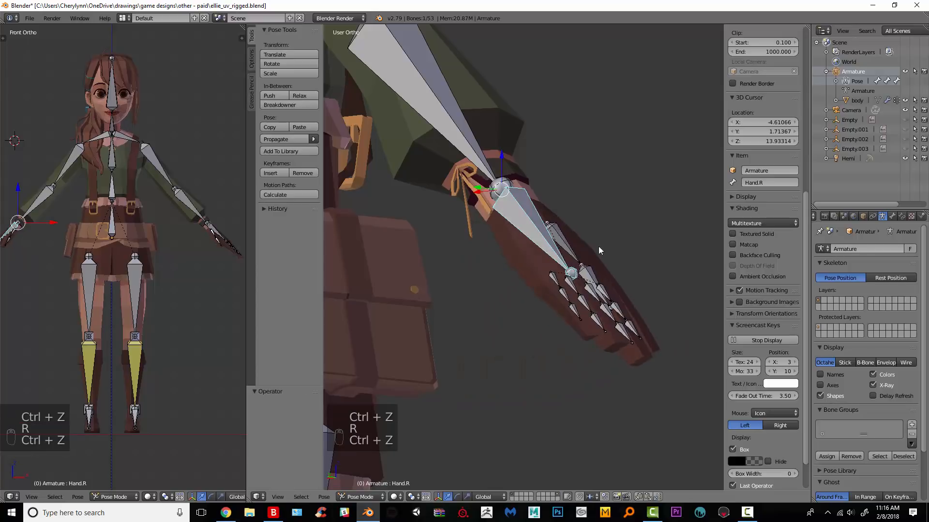
Select all bones of the armature and clear their pose rotation.
{"action": "middle_click_drag", "start_coordinate": [599, 246], "coordinate": [472, 242]}
{"action": "key", "text": "a"}
{"action": "key", "text": "a"}
{"action": "key", "text": "a"}
{"action": "key", "text": "alt+r"}
{"action": "scroll", "coordinate": [419, 309], "scroll_direction": "up", "scroll_amount": 3}
{"action": "scroll", "coordinate": [419, 309], "scroll_direction": "down", "scroll_amount": 3}
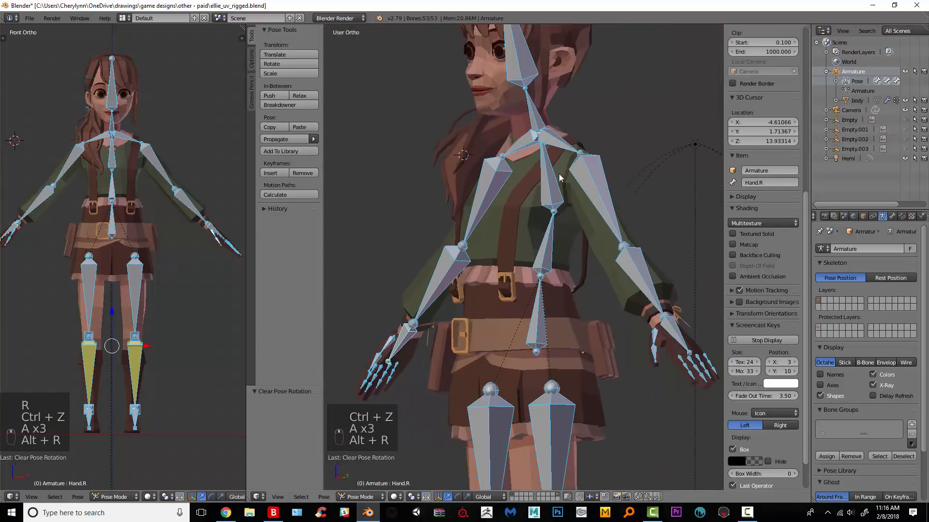
Test how the shoulder deforms by rotating Upperarm.L about -20° and then around global X, undoing both rotations.
{"action": "scroll", "coordinate": [680, 176], "scroll_direction": "up", "scroll_amount": 2}
{"action": "right_click", "coordinate": [680, 176]}
{"action": "key", "text": "r"}
{"action": "left_click", "coordinate": [674, 156]}
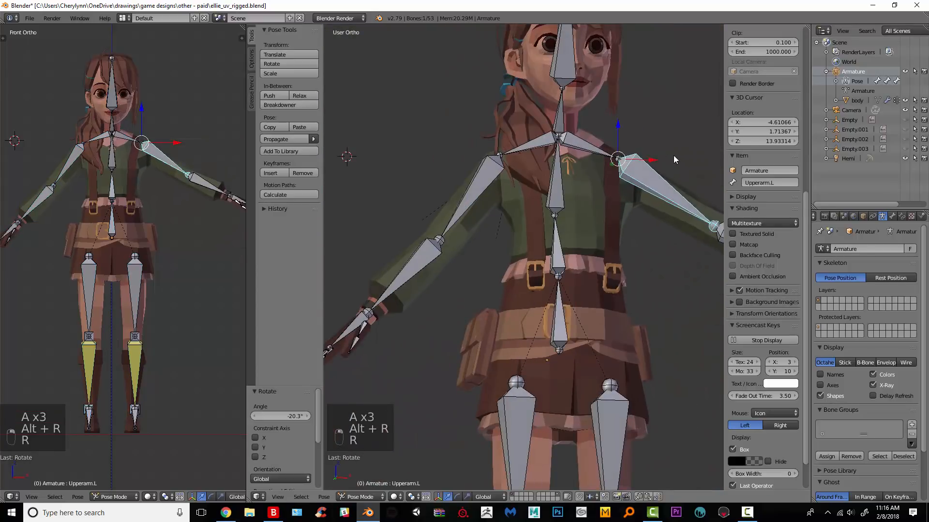
{"action": "middle_click_drag", "start_coordinate": [673, 155], "coordinate": [611, 190]}
{"action": "scroll", "coordinate": [613, 206], "scroll_direction": "up", "scroll_amount": 1}
{"action": "key", "text": "ctrl+z"}
{"action": "key", "text": "r"}
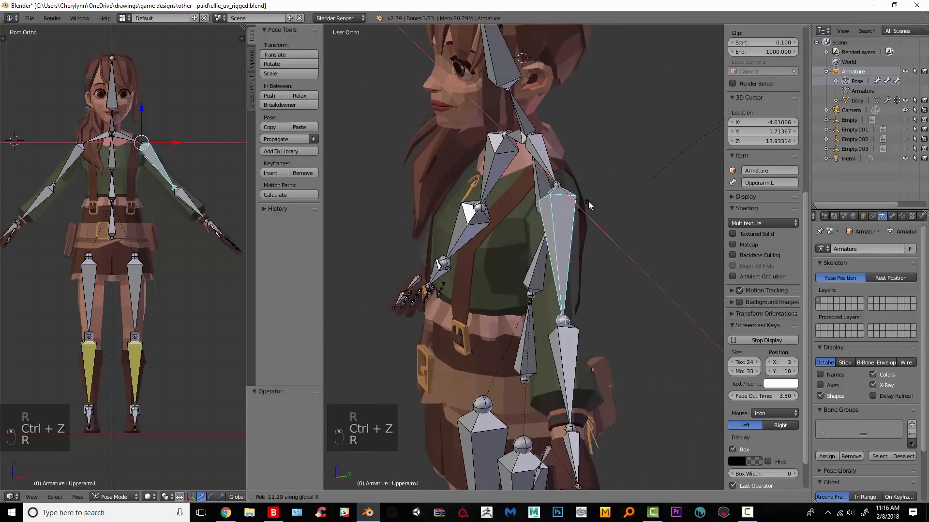
{"action": "left_click", "coordinate": [499, 231]}
{"action": "key", "text": "ctrl+z"}
Test-rotate Upperarm.R about -27° around global X to check the other shoulder, and undo the rotation.
{"action": "middle_click_drag", "start_coordinate": [411, 218], "coordinate": [484, 201]}
{"action": "key", "text": "r"}
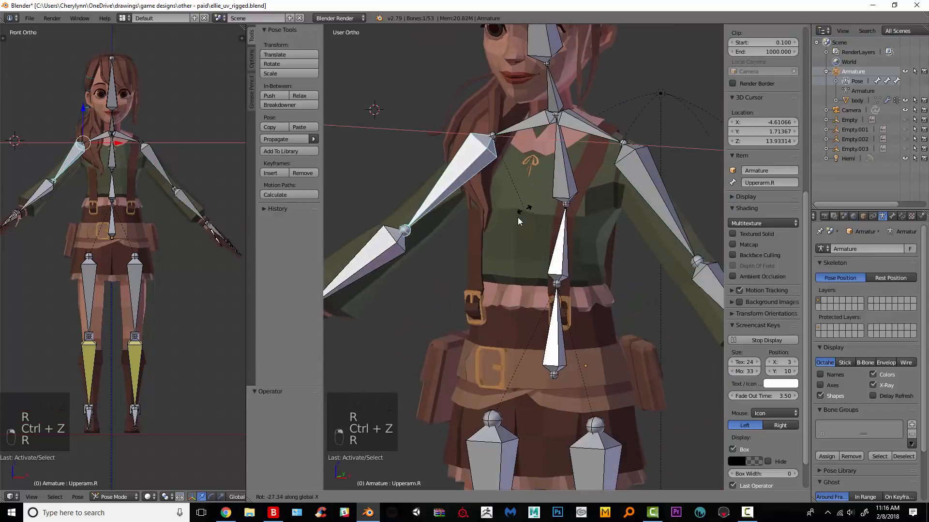
{"action": "left_click", "coordinate": [543, 195]}
{"action": "key", "text": "ctrl+z"}
{"action": "middle_click_drag", "start_coordinate": [544, 194], "coordinate": [621, 191]}
{"action": "scroll", "coordinate": [533, 231], "scroll_direction": "up", "scroll_amount": 2}
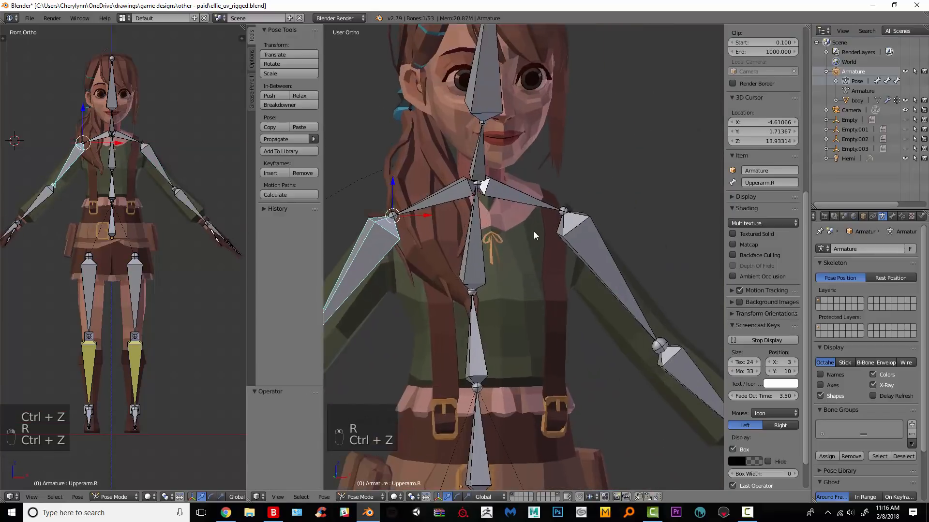
Test-rotate clavicle.L and then Clavicle.R to check how the shoulder straps follow, undoing every rotation.
{"action": "left_click", "coordinate": [537, 196]}
{"action": "key", "text": "r"}
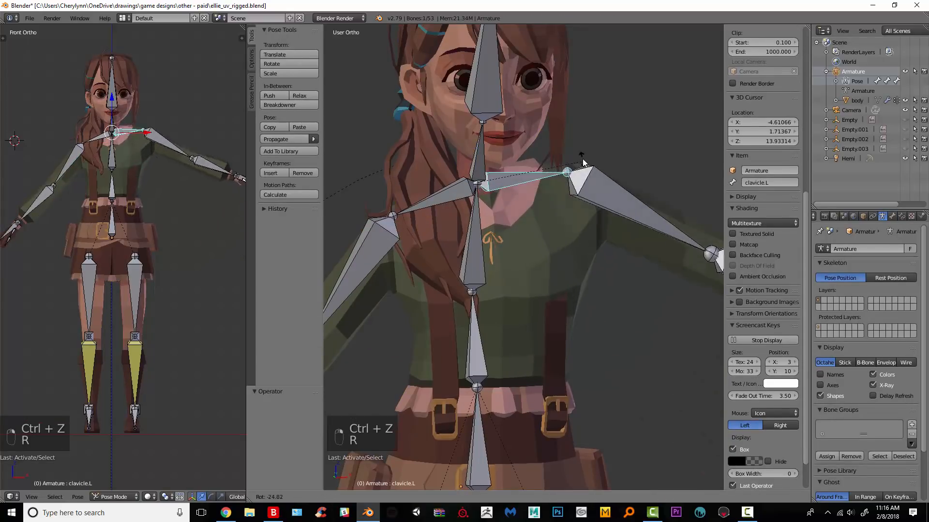
{"action": "left_click", "coordinate": [582, 159]}
{"action": "key", "text": "ctrl+z"}
{"action": "right_click_drag", "start_coordinate": [436, 190], "coordinate": [579, 202]}
{"action": "left_click", "coordinate": [579, 203]}
{"action": "key", "text": "ctrl+z"}
{"action": "key", "text": "r"}
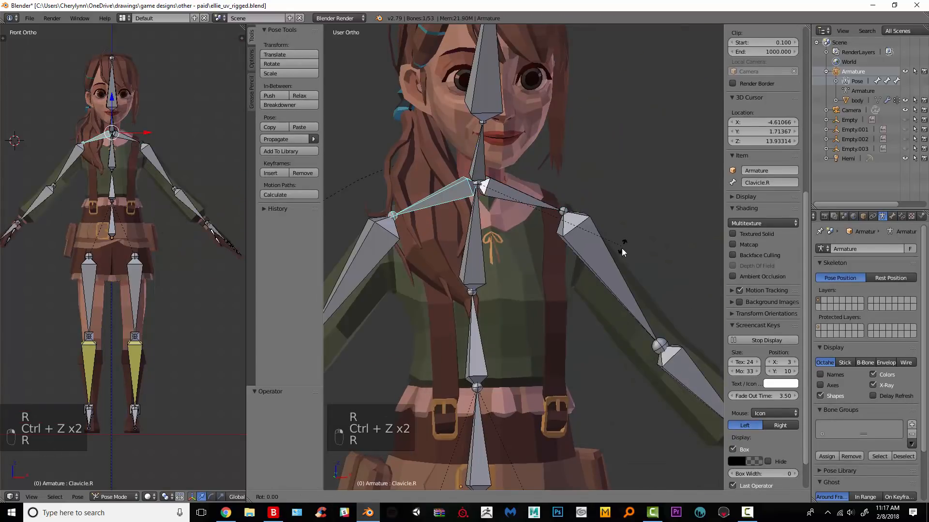
{"action": "left_click", "coordinate": [581, 251]}
{"action": "key", "text": "ctrl+z"}
Put the body mesh in Weight Paint mode and display the clavicle.L weights around the shoulder strap.
{"action": "scroll", "coordinate": [581, 251], "scroll_direction": "up", "scroll_amount": 2}
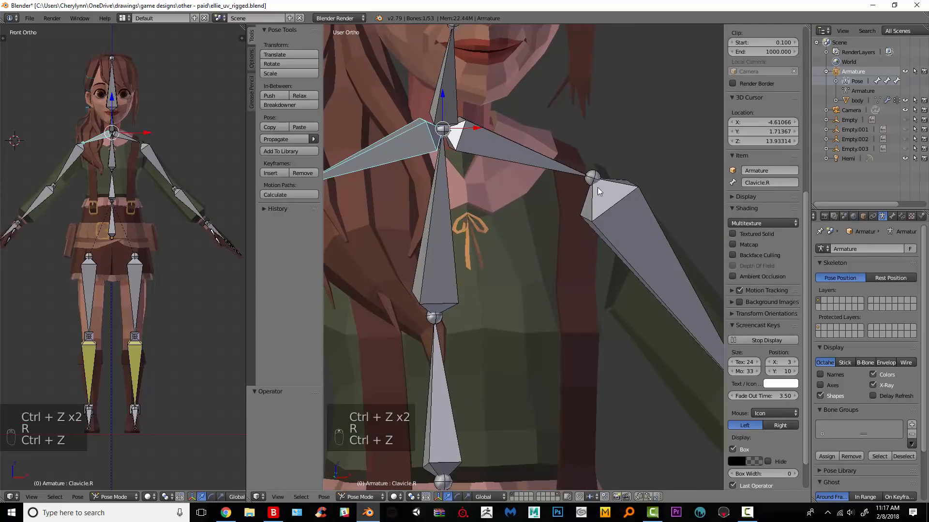
{"action": "middle_click_drag", "start_coordinate": [597, 187], "coordinate": [541, 303], "text": "shift"}
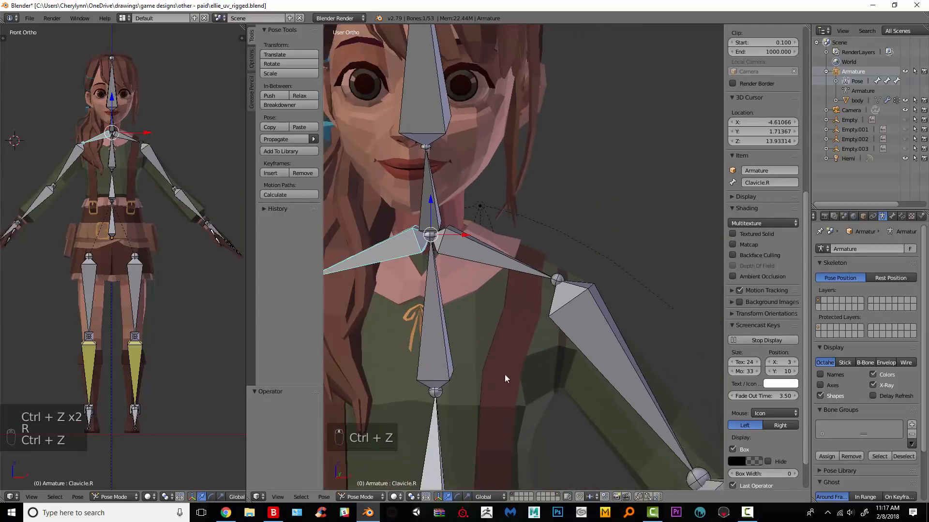
{"action": "left_click", "coordinate": [856, 100]}
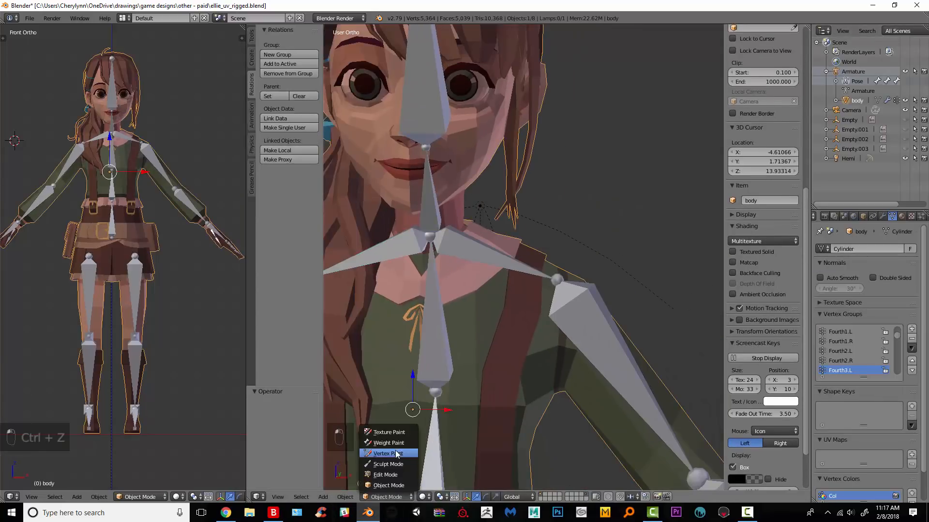
{"action": "left_click", "coordinate": [388, 443]}
{"action": "scroll", "coordinate": [531, 330], "scroll_direction": "up", "scroll_amount": 3}
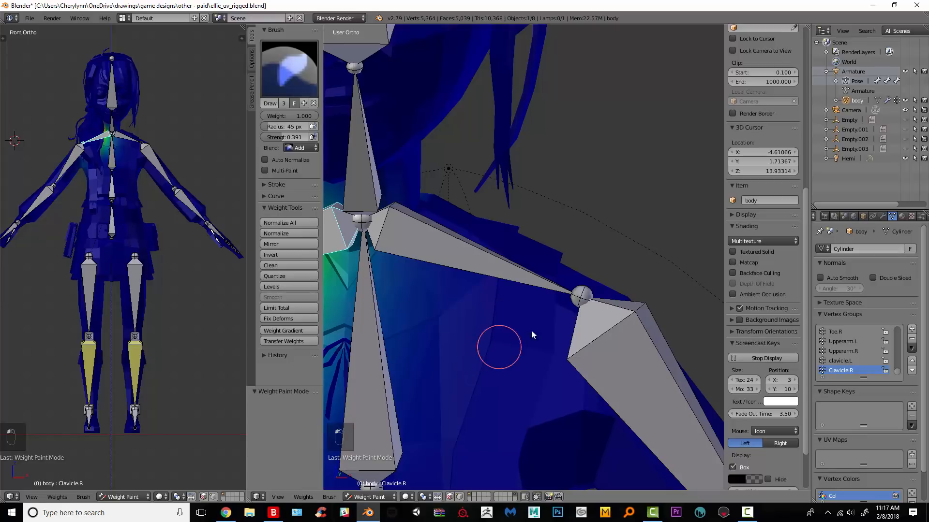
{"action": "right_click", "coordinate": [521, 277], "text": "ctrl"}
{"action": "scroll", "coordinate": [525, 338], "scroll_direction": "down", "scroll_amount": 2}
{"action": "middle_click_drag", "start_coordinate": [524, 349], "coordinate": [538, 312], "text": "shift"}
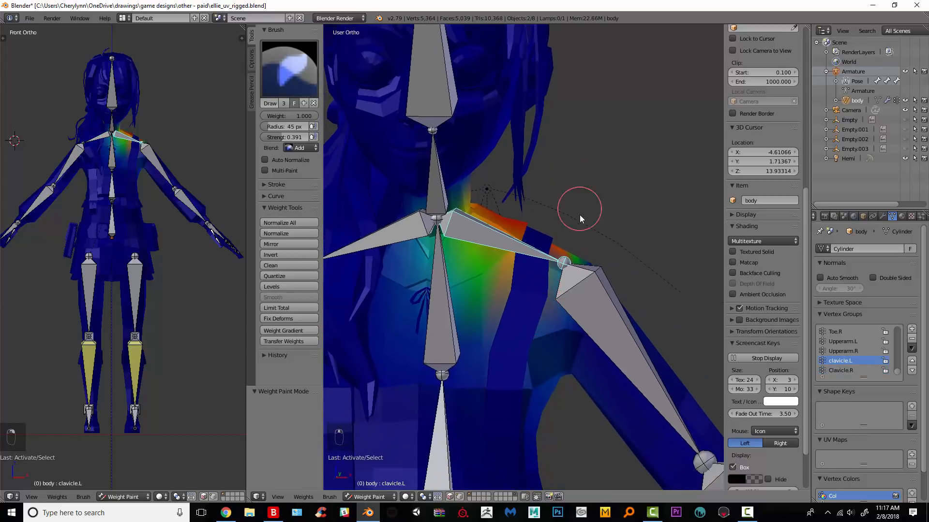
Select the strap faces running over the left shoulder in Edit Mode and assign them to the clavicle.L vertex group at weight 1.000.
{"action": "key", "text": "Tab"}
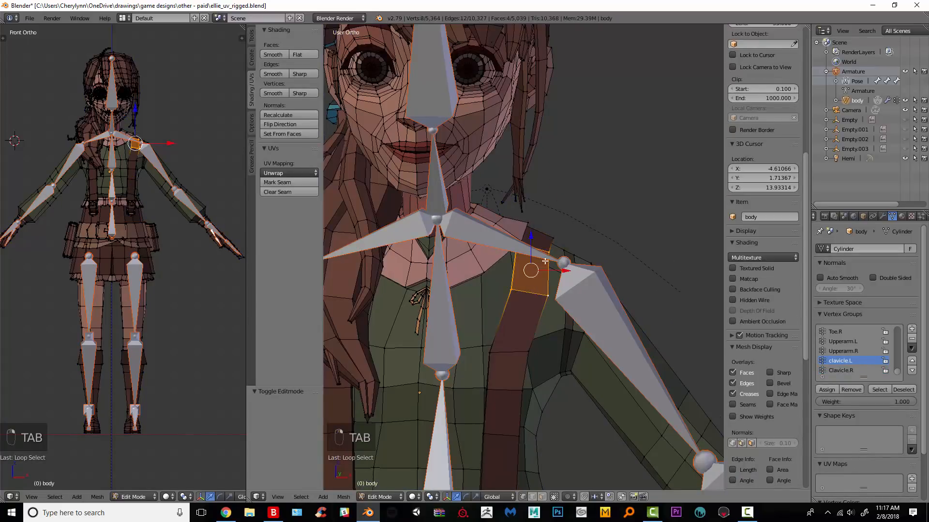
{"action": "middle_click_drag", "start_coordinate": [545, 230], "coordinate": [556, 265]}
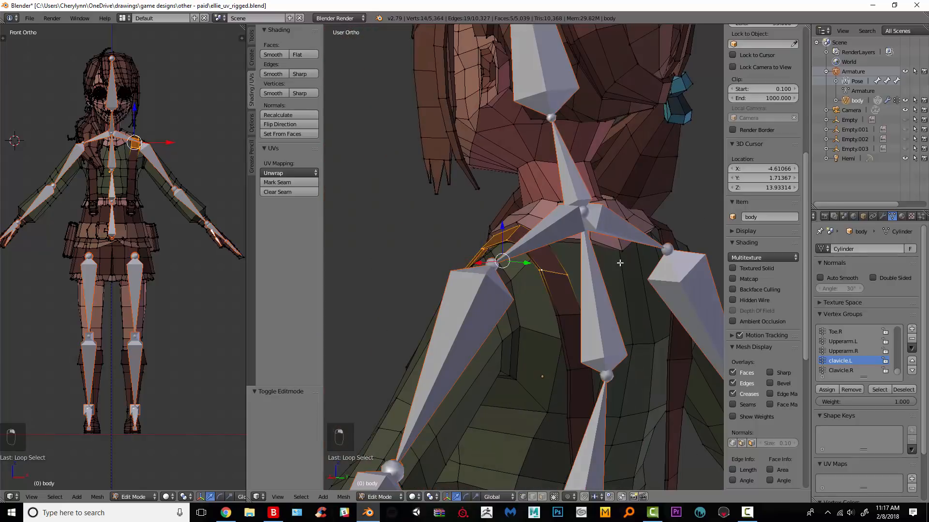
{"action": "key", "text": "z"}
{"action": "key", "text": "ctrl+z"}
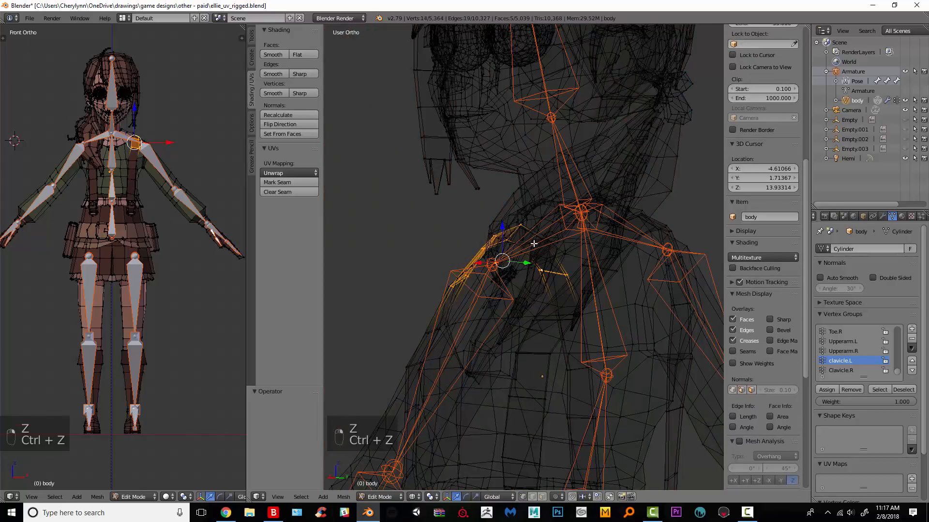
{"action": "key", "text": "z"}
{"action": "scroll", "coordinate": [541, 261], "scroll_direction": "up", "scroll_amount": 3}
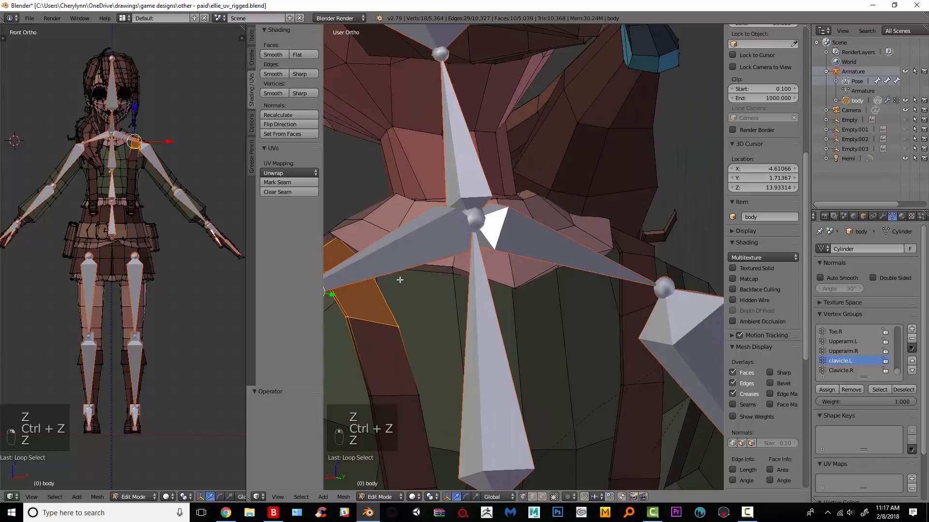
{"action": "middle_click_drag", "start_coordinate": [399, 279], "coordinate": [777, 293]}
{"action": "left_click", "coordinate": [827, 390]}
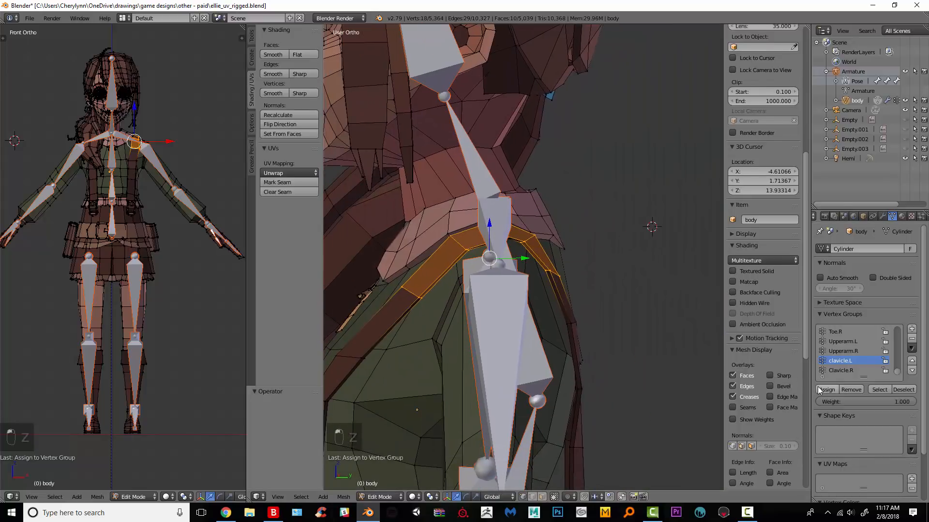
Return the armature to Pose Mode, rotate clavicle.L about -16° to retest the strap, and undo the rotation.
{"action": "left_click", "coordinate": [856, 82]}
{"action": "left_click", "coordinate": [857, 82]}
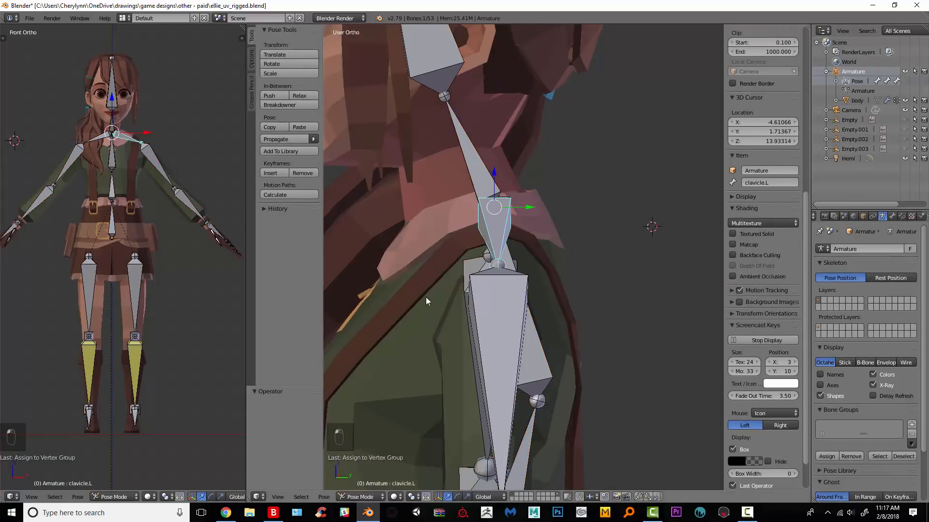
{"action": "middle_click_drag", "start_coordinate": [425, 297], "coordinate": [610, 268]}
{"action": "key", "text": "r"}
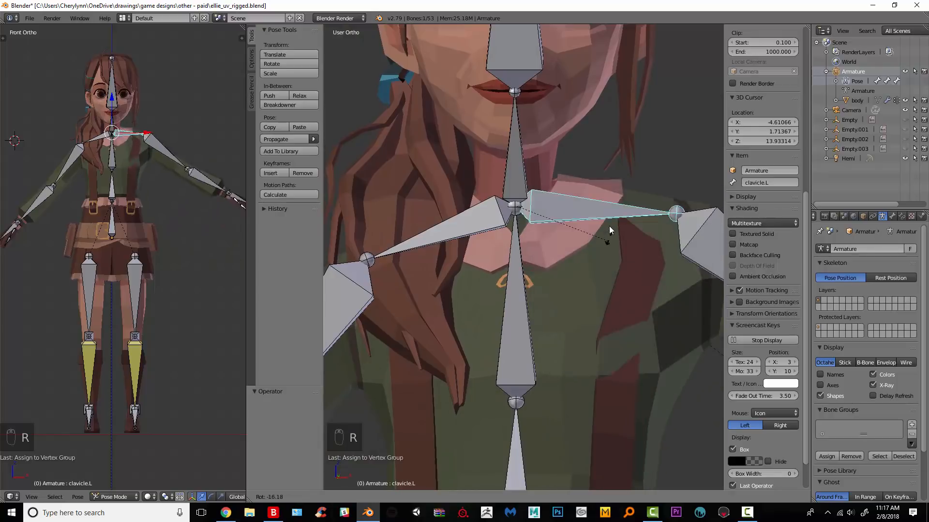
{"action": "left_click", "coordinate": [606, 226]}
{"action": "key", "text": "ctrl+z"}
{"action": "scroll", "coordinate": [600, 280], "scroll_direction": "down", "scroll_amount": 3}
{"action": "scroll", "coordinate": [600, 279], "scroll_direction": "up", "scroll_amount": 1}
{"action": "middle_click_drag", "start_coordinate": [600, 280], "coordinate": [544, 301], "text": "shift"}
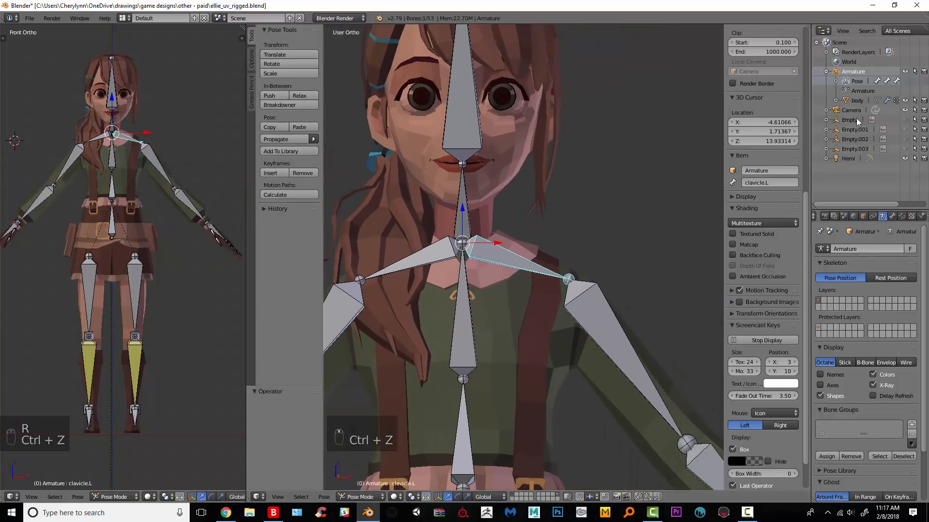
Put the body in Weight Paint mode with the armature posable, test-rotate clavicle.L about -18°, and undo the rotation.
{"action": "left_click", "coordinate": [857, 100]}
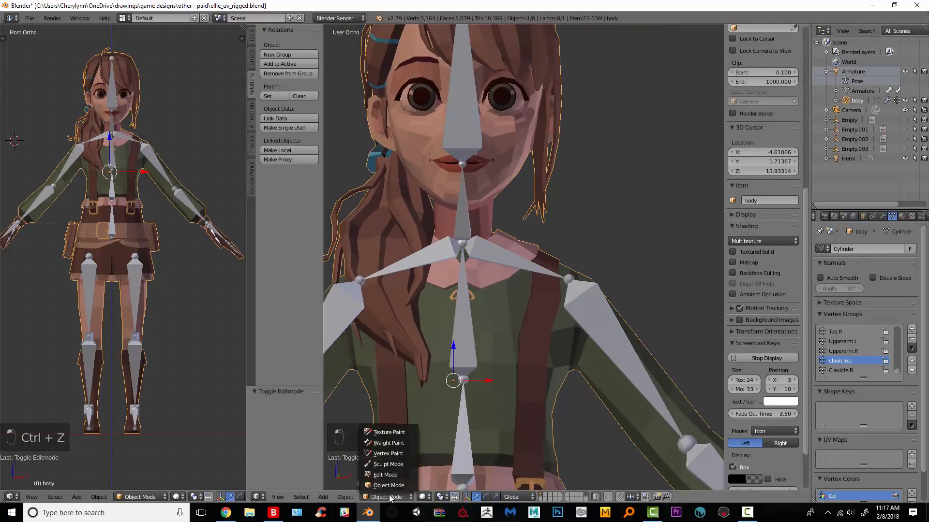
{"action": "left_click", "coordinate": [390, 443]}
{"action": "scroll", "coordinate": [559, 290], "scroll_direction": "up", "scroll_amount": 2}
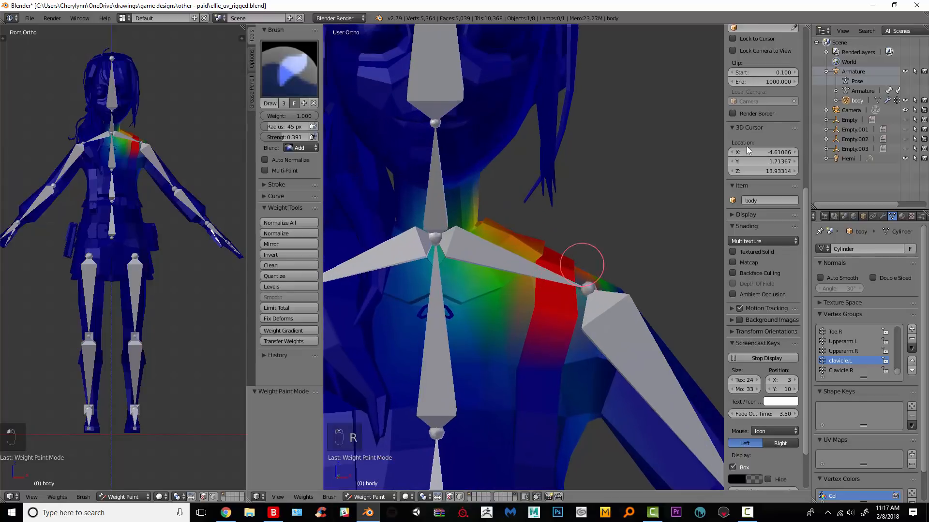
{"action": "left_click", "coordinate": [864, 81]}
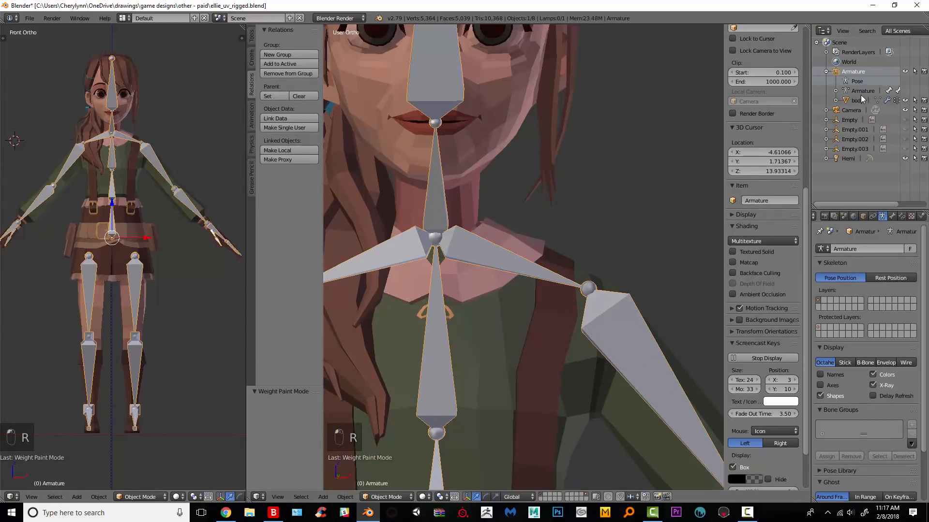
{"action": "left_click", "coordinate": [859, 100]}
{"action": "key", "text": "r"}
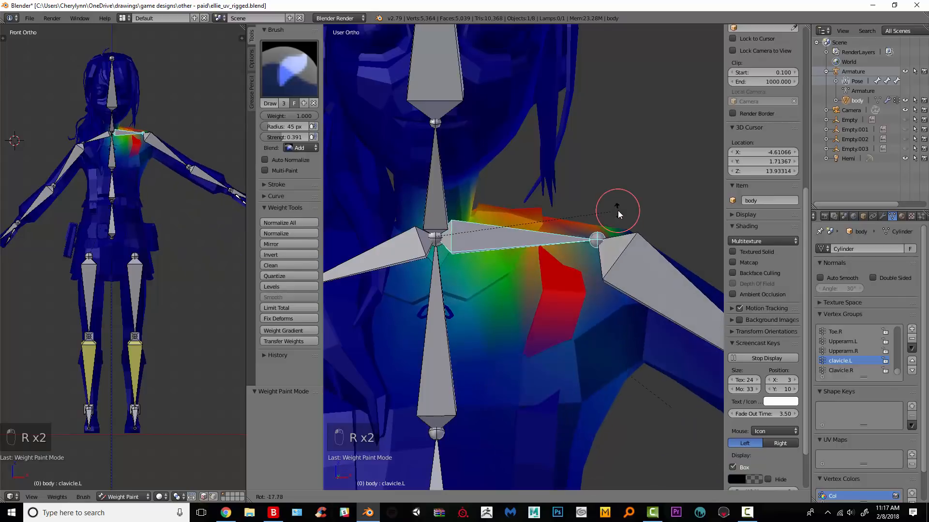
{"action": "left_click", "coordinate": [617, 216]}
{"action": "key", "text": "ctrl+z"}
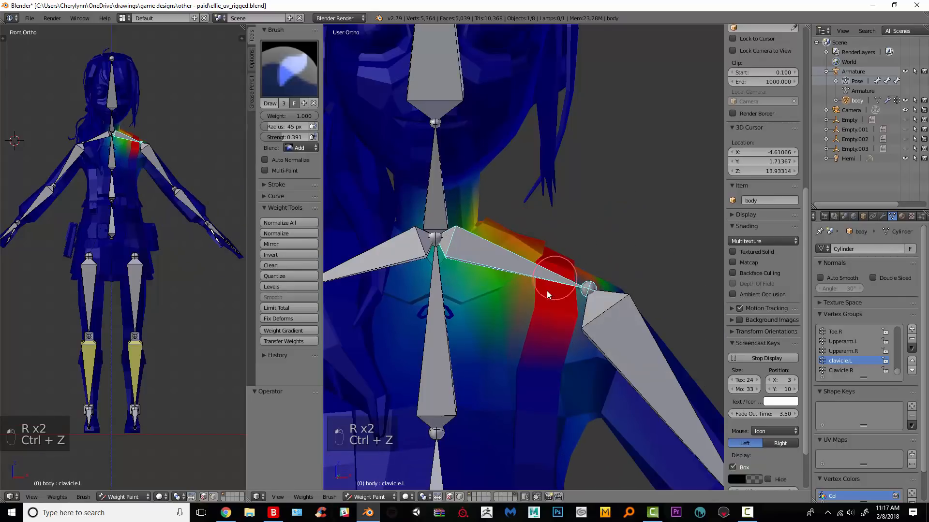
Test-rotate Spine3, undo it, and subtract its weight from the upper left strap with a 148 px brush at 0.630 strength.
{"action": "left_click", "coordinate": [440, 389]}
{"action": "key", "text": "r"}
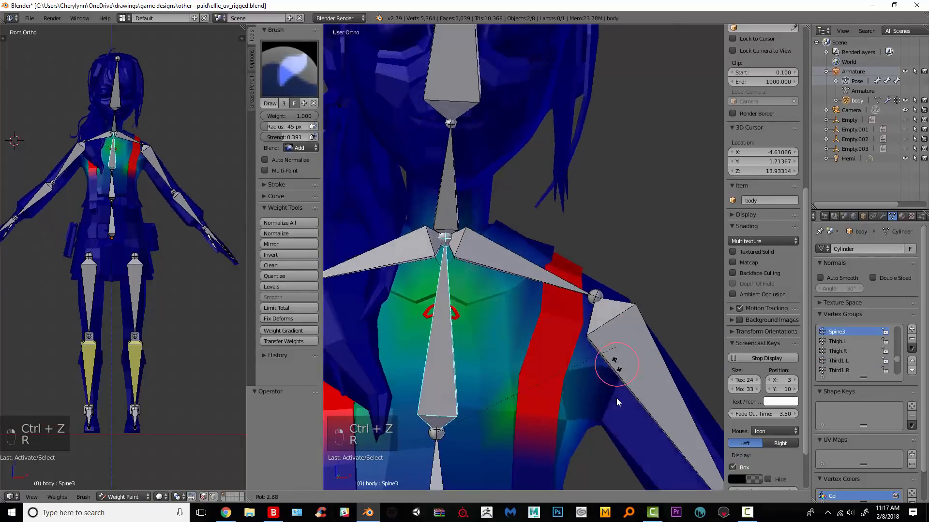
{"action": "left_click", "coordinate": [604, 239]}
{"action": "key", "text": "ctrl+z"}
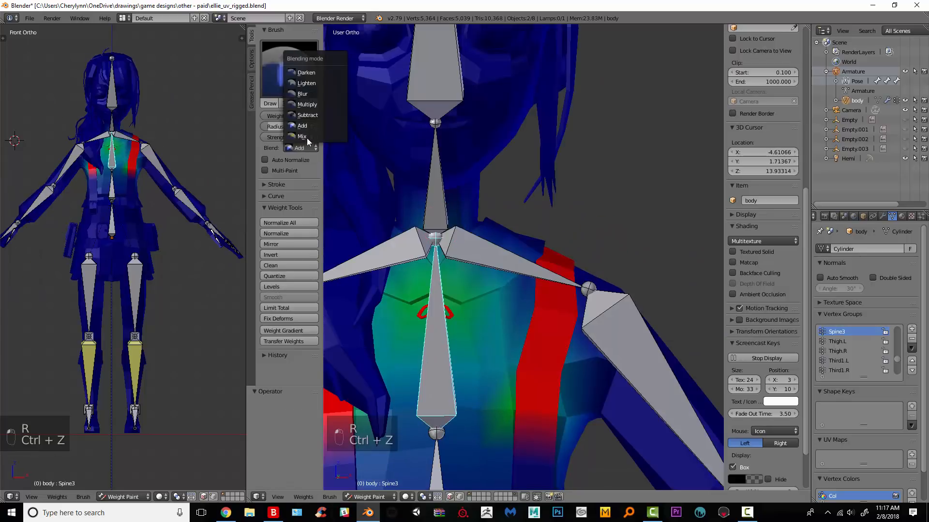
{"action": "left_click", "coordinate": [321, 115]}
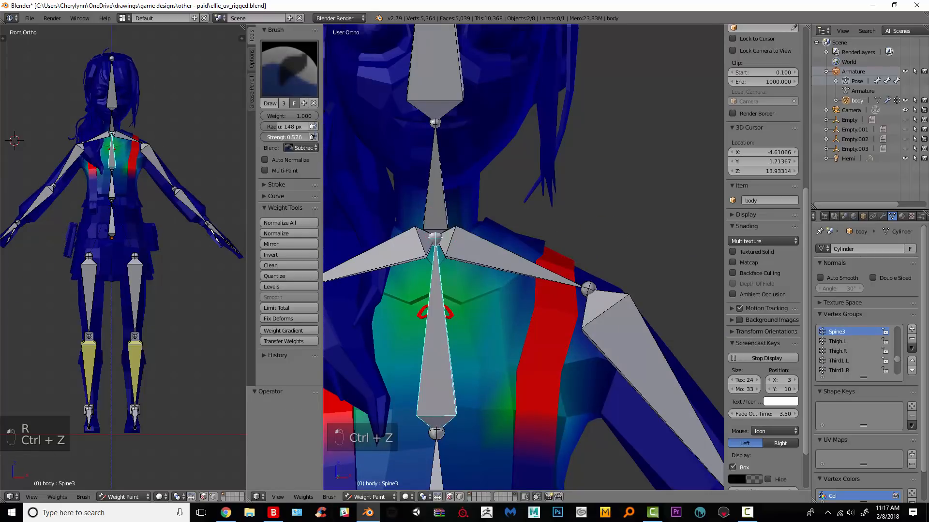
{"action": "mouse_move", "coordinate": [579, 286]}
{"action": "left_mouse_down"}
{"action": "mouse_move", "coordinate": [565, 272]}
{"action": "mouse_move", "coordinate": [551, 276]}
{"action": "left_mouse_up"}
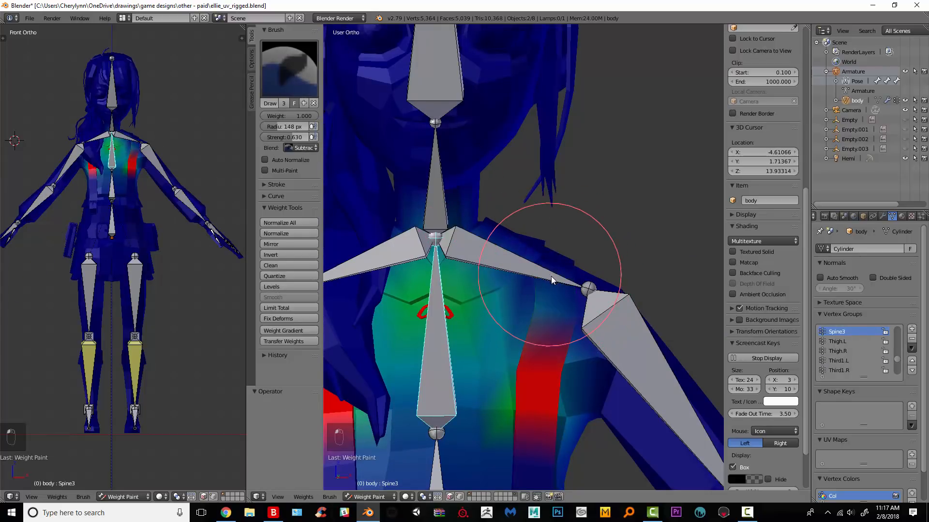
Rotate clavicle.L up and down to retest the strap, and undo the last weight paint strokes on it.
{"action": "middle_click_drag", "start_coordinate": [609, 305], "coordinate": [524, 281]}
{"action": "right_click", "coordinate": [570, 285]}
{"action": "key", "text": "r"}
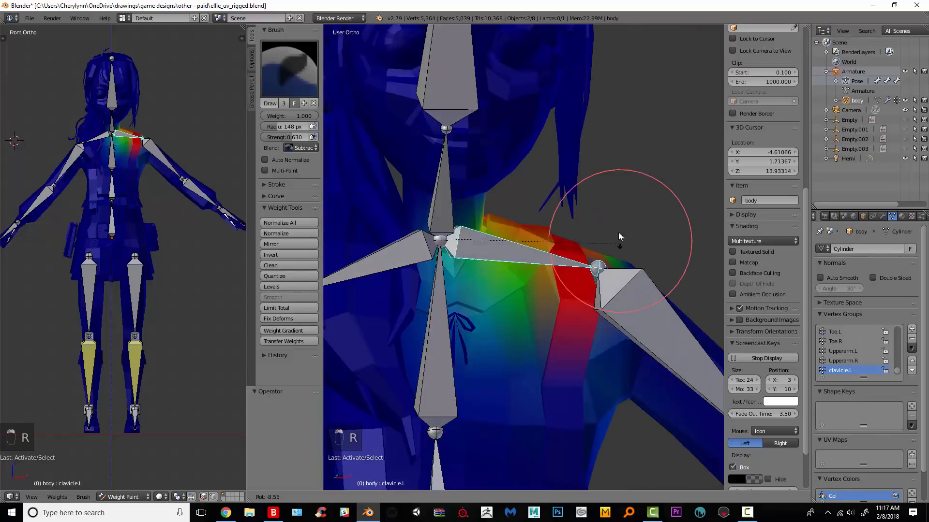
{"action": "left_click", "coordinate": [606, 300]}
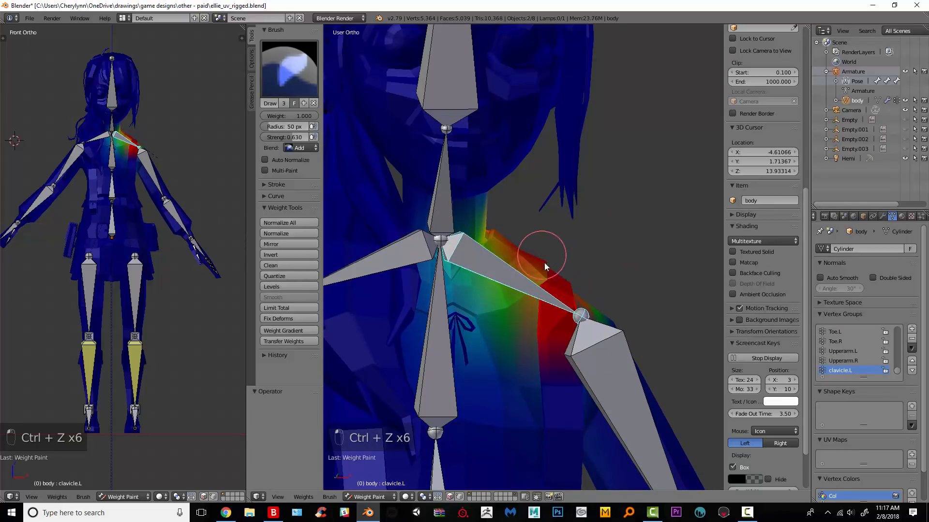
{"action": "key", "text": "ctrl+z"}
{"action": "key", "text": "ctrl+z"}
Loop-select the upper right shoulder strap faces in Edit Mode and assign them to the Clavicle.R vertex group at weight 1.000.
{"action": "key", "text": "Tab"}
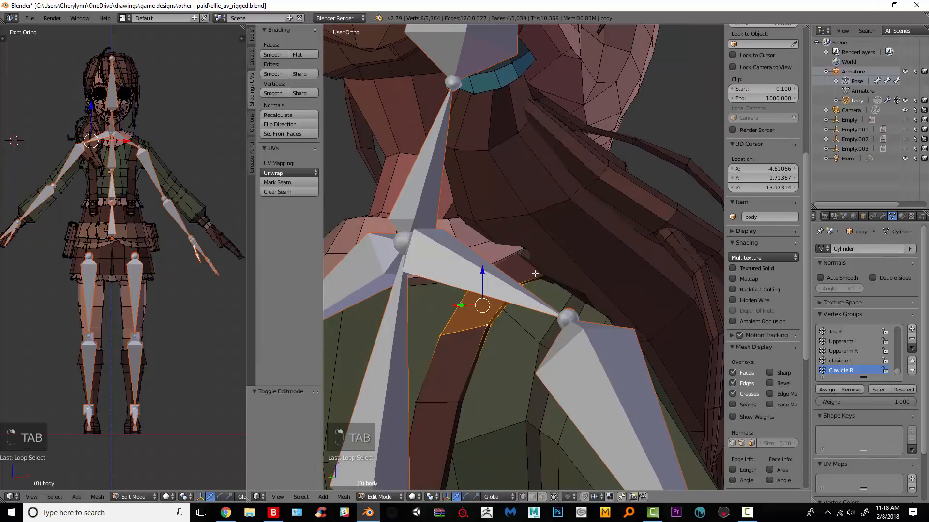
{"action": "right_click", "coordinate": [536, 274], "text": "alt+shift"}
{"action": "key", "text": "z"}
{"action": "key", "text": "ctrl+z"}
{"action": "middle_click_drag", "start_coordinate": [541, 278], "coordinate": [474, 303]}
{"action": "key", "text": "ctrl+z"}
{"action": "key", "text": "ctrl+z"}
{"action": "key", "text": "z"}
{"action": "scroll", "coordinate": [542, 373], "scroll_direction": "down", "scroll_amount": 3}
{"action": "left_click", "coordinate": [826, 390]}
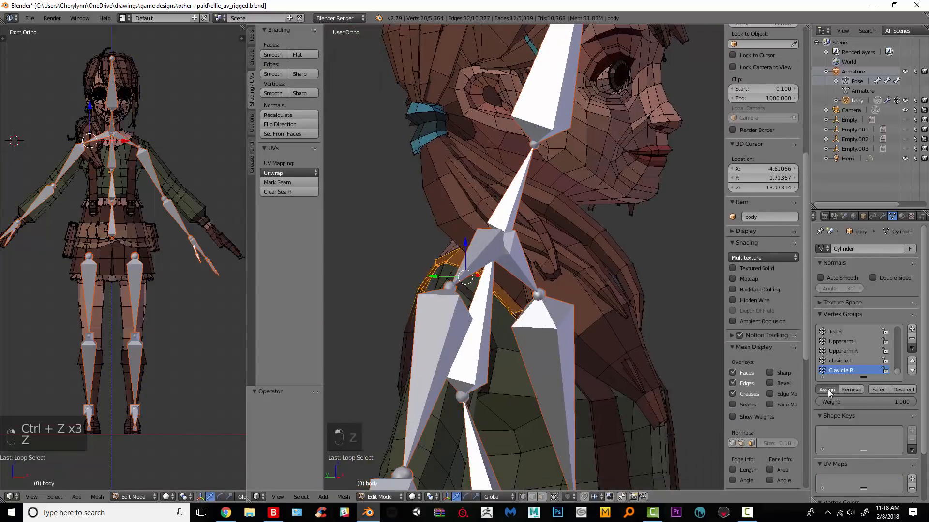
Return the body to Weight Paint mode and subtract weight around the shoulder strap with an 83 px brush at 0.630 strength.
{"action": "key", "text": "Tab"}
{"action": "left_click_drag", "start_coordinate": [274, 128], "coordinate": [277, 128]}
{"action": "left_click", "coordinate": [411, 261]}
{"action": "mouse_move", "coordinate": [477, 259]}
{"action": "middle_mouse_down"}
{"action": "mouse_move", "coordinate": [530, 261]}
{"action": "mouse_move", "coordinate": [504, 240]}
{"action": "mouse_move", "coordinate": [473, 241]}
{"action": "middle_mouse_up"}
{"action": "left_click", "coordinate": [486, 314]}
{"action": "left_click", "coordinate": [560, 322]}
{"action": "middle_click_drag", "start_coordinate": [590, 289], "coordinate": [486, 286]}
Test-rotate clavicle.L about 21°, clear its rotation, rotate it upward, and undo that rotation.
{"action": "right_click", "coordinate": [610, 263]}
{"action": "key", "text": "r"}
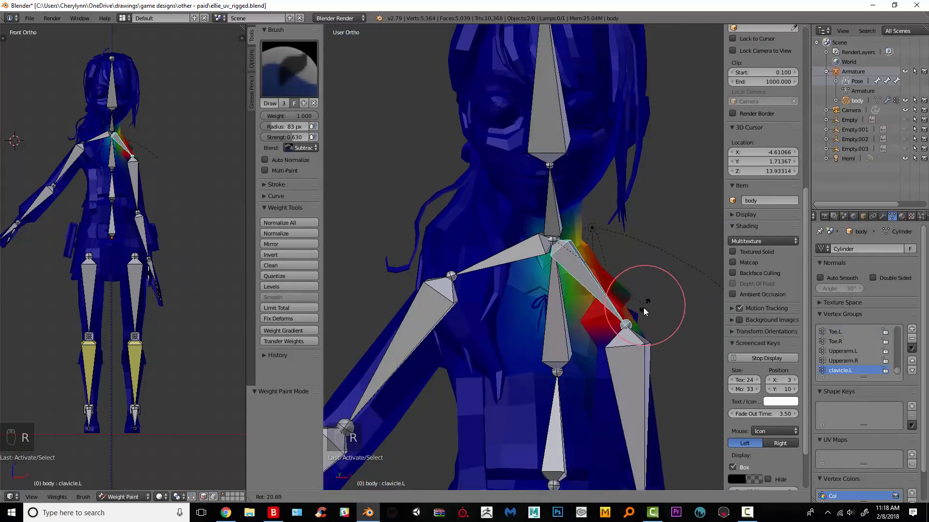
{"action": "left_click", "coordinate": [644, 309]}
{"action": "left_click", "coordinate": [588, 305]}
{"action": "key", "text": "alt+r"}
{"action": "middle_click_drag", "start_coordinate": [644, 281], "coordinate": [599, 281], "text": "shift"}
{"action": "key", "text": "r"}
{"action": "left_click", "coordinate": [676, 256]}
{"action": "key", "text": "ctrl+z"}
Rotate clavicle.L in the armature's pose and put the body back in Weight Paint mode.
{"action": "key", "text": "Tab"}
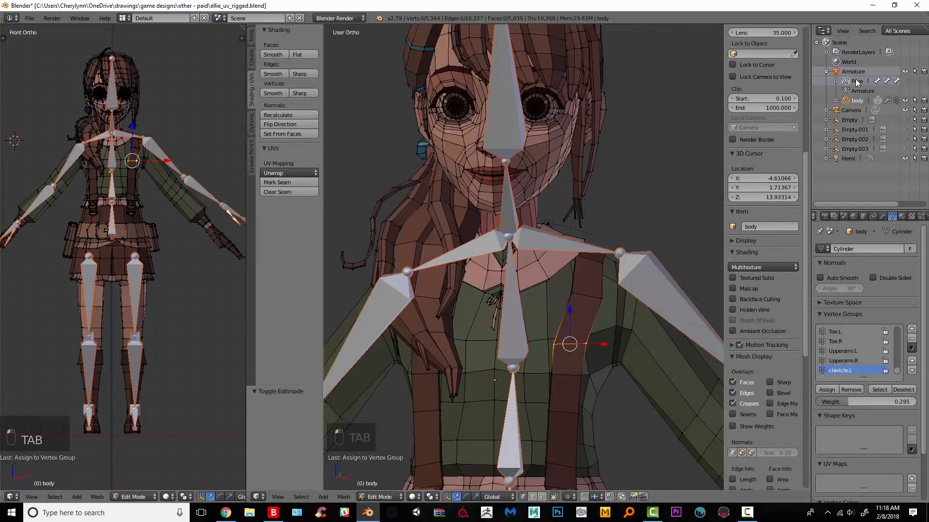
{"action": "left_click", "coordinate": [855, 81]}
{"action": "key", "text": "r"}
{"action": "left_click", "coordinate": [628, 300]}
{"action": "scroll", "coordinate": [620, 269], "scroll_direction": "up", "scroll_amount": 3}
{"action": "key", "text": "Tab"}
{"action": "key", "text": "Tab"}
{"action": "left_click", "coordinate": [857, 100]}
{"action": "left_click", "coordinate": [360, 496]}
{"action": "left_click", "coordinate": [367, 444]}
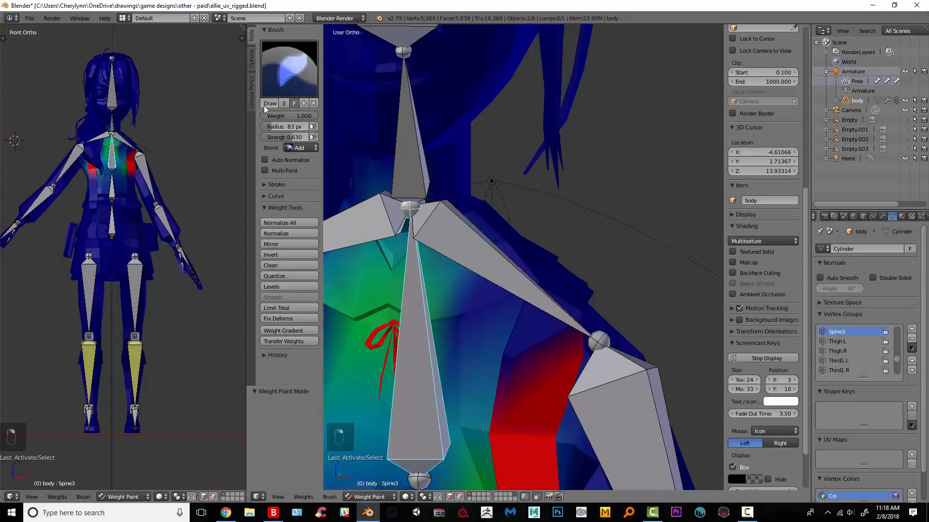
Test-rotate clavicle.L up and down repeatedly to check the left strap, clearing or undoing each rotation.
{"action": "key", "text": "r"}
{"action": "left_click", "coordinate": [628, 300]}
{"action": "middle_click_drag", "start_coordinate": [629, 300], "coordinate": [629, 242]}
{"action": "key", "text": "alt+r"}
{"action": "key", "text": "r"}
{"action": "left_click", "coordinate": [689, 186]}
{"action": "left_click", "coordinate": [301, 147]}
{"action": "key", "text": "ctrl+z"}
{"action": "key", "text": "r"}
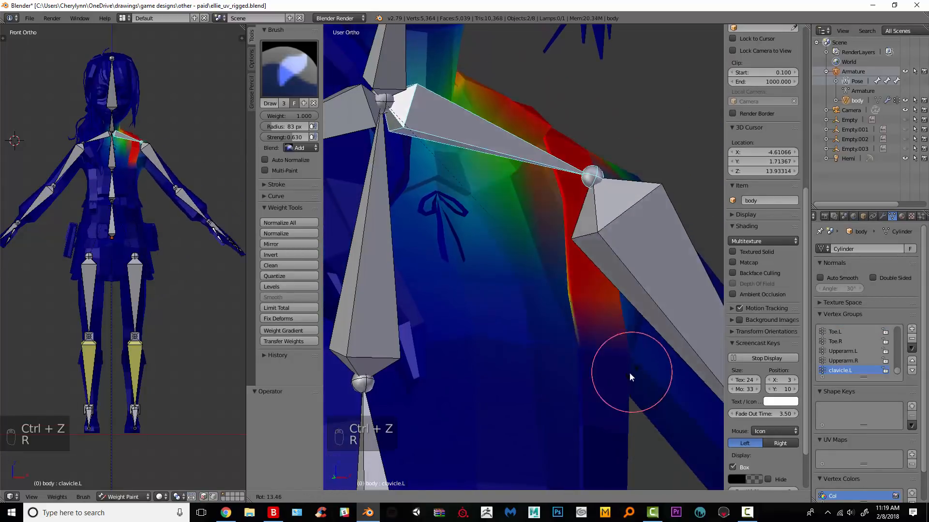
{"action": "right_click", "coordinate": [629, 375]}
{"action": "key", "text": "ctrl+z"}
Adjust the weight of the selected left strap vertices, assign them to clavicle.L, and test-rotate the bone about 11° in Weight Paint mode.
{"action": "key", "text": "Tab"}
{"action": "left_click_drag", "start_coordinate": [840, 400], "coordinate": [854, 399]}
{"action": "left_click", "coordinate": [827, 389]}
{"action": "middle_click_drag", "start_coordinate": [481, 311], "coordinate": [531, 312]}
{"action": "key", "text": "Tab"}
{"action": "key", "text": "r"}
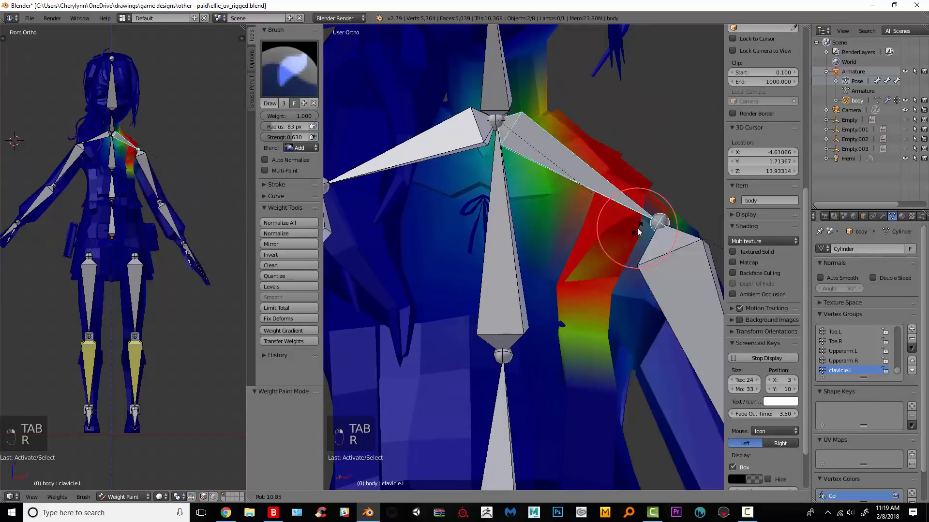
{"action": "left_click", "coordinate": [646, 218]}
{"action": "middle_click_drag", "start_coordinate": [647, 218], "coordinate": [556, 271]}
Select the Spine2 bone and subtract its weight from the upper left strap using the Subtract blend.
{"action": "right_click", "coordinate": [561, 285]}
{"action": "right_click", "coordinate": [578, 421]}
{"action": "left_click", "coordinate": [300, 148]}
{"action": "left_click", "coordinate": [301, 101]}
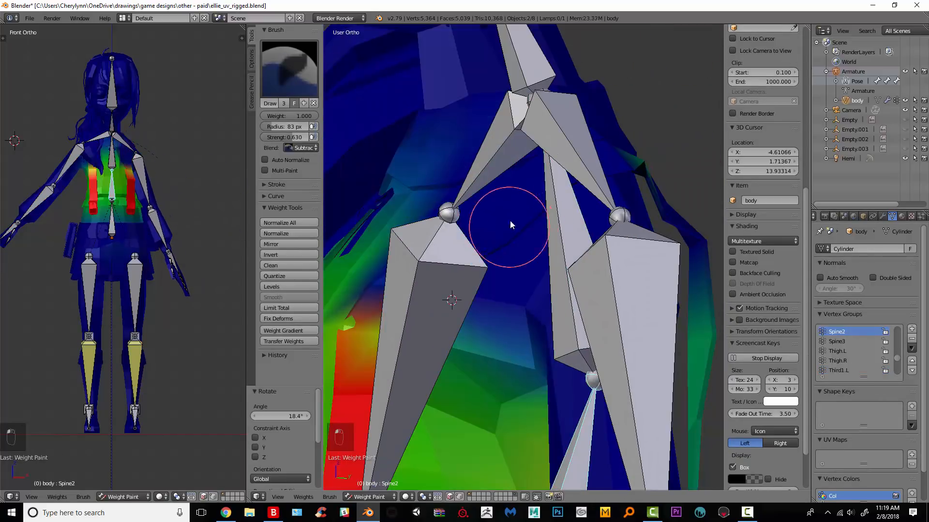
Clear the rotation of all bones and test-rotate clavicle.L to check the left strap.
{"action": "middle_click_drag", "start_coordinate": [356, 245], "coordinate": [480, 253]}
{"action": "right_click", "coordinate": [541, 188]}
{"action": "key", "text": "a"}
{"action": "key", "text": "a"}
{"action": "key", "text": "a"}
{"action": "key", "text": "alt+r"}
{"action": "key", "text": "r"}
{"action": "left_click", "coordinate": [605, 203]}
Test-rotate Upperarm.L, undo the rotation, and clear the pose rotation of the bones.
{"action": "right_click", "coordinate": [648, 232]}
{"action": "key", "text": "r"}
{"action": "left_click", "coordinate": [657, 199]}
{"action": "key", "text": "ctrl+z"}
{"action": "key", "text": "a"}
{"action": "key", "text": "alt+r"}
{"action": "key", "text": "alt+r"}
{"action": "key", "text": "alt+r"}
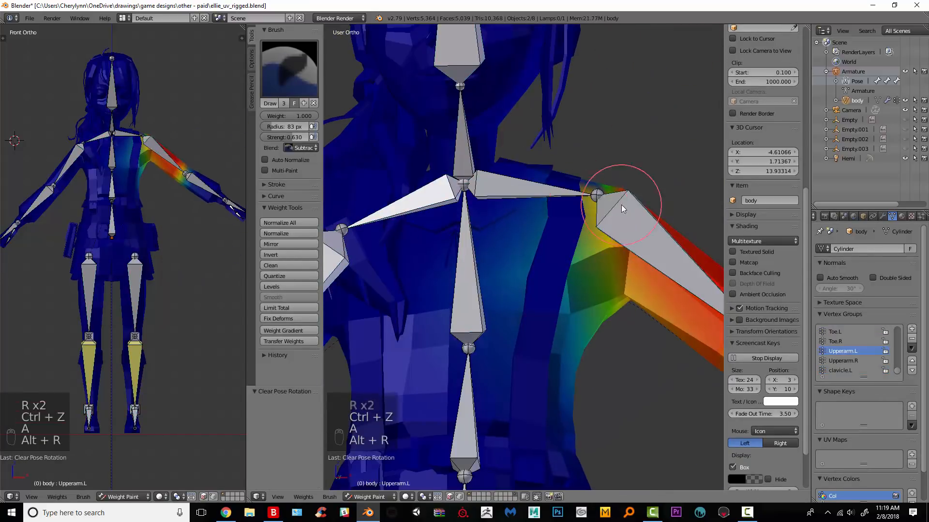
Rotate Clavicle.R upward and assign the selected right strap vertices to the Clavicle.R group at weight 0.645 in Edit Mode.
{"action": "right_click", "coordinate": [406, 203]}
{"action": "key", "text": "r"}
{"action": "left_click", "coordinate": [473, 234]}
{"action": "scroll", "coordinate": [473, 235], "scroll_direction": "up", "scroll_amount": 2}
{"action": "key", "text": "Tab"}
{"action": "middle_click_drag", "start_coordinate": [492, 290], "coordinate": [600, 232]}
{"action": "left_click", "coordinate": [826, 389]}
{"action": "middle_click_drag", "start_coordinate": [677, 218], "coordinate": [621, 237]}
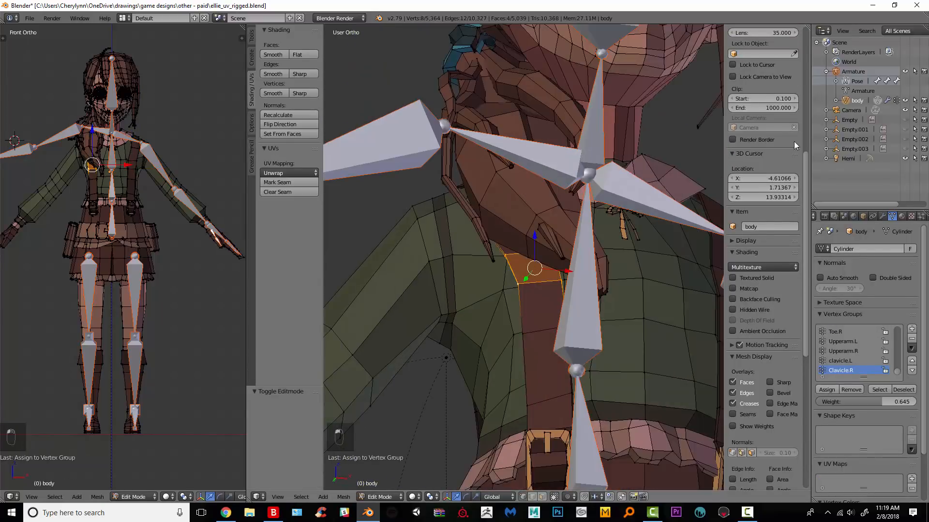
Put the body in Weight Paint mode with the armature posable, and select Spine2 to display its weights.
{"action": "left_click", "coordinate": [853, 71]}
{"action": "left_click", "coordinate": [857, 100]}
{"action": "left_click", "coordinate": [380, 496]}
{"action": "left_click", "coordinate": [374, 446]}
{"action": "right_click", "coordinate": [581, 411]}
{"action": "middle_click_drag", "start_coordinate": [575, 338], "coordinate": [566, 377]}
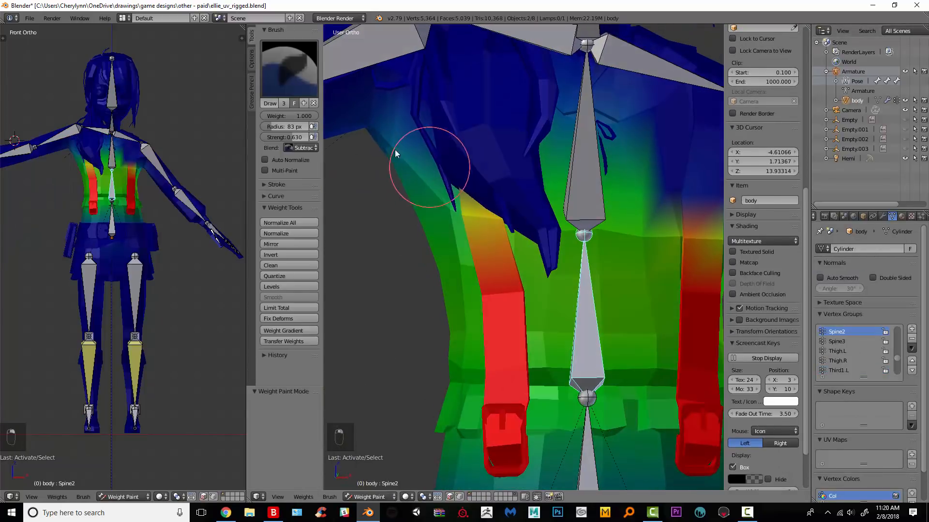
Test-rotate Clavicle.R twice, the second time by 11.7°, to check the right strap from behind.
{"action": "middle_click_drag", "start_coordinate": [446, 111], "coordinate": [377, 280]}
{"action": "scroll", "coordinate": [377, 280], "scroll_direction": "down", "scroll_amount": 3}
{"action": "right_click", "coordinate": [481, 208]}
{"action": "key", "text": "r"}
{"action": "left_click", "coordinate": [549, 257]}
{"action": "key", "text": "r"}
{"action": "left_click", "coordinate": [568, 282]}
{"action": "scroll", "coordinate": [568, 283], "scroll_direction": "up", "scroll_amount": 2}
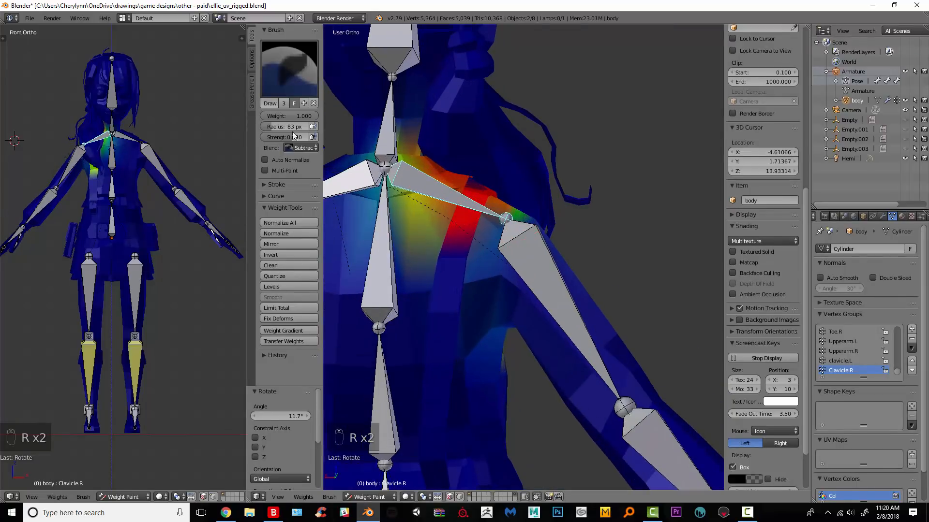
Select the left thigh bone and inspect its Shin.L weights on the skirt and leg.
{"action": "key", "text": "KP_1"}
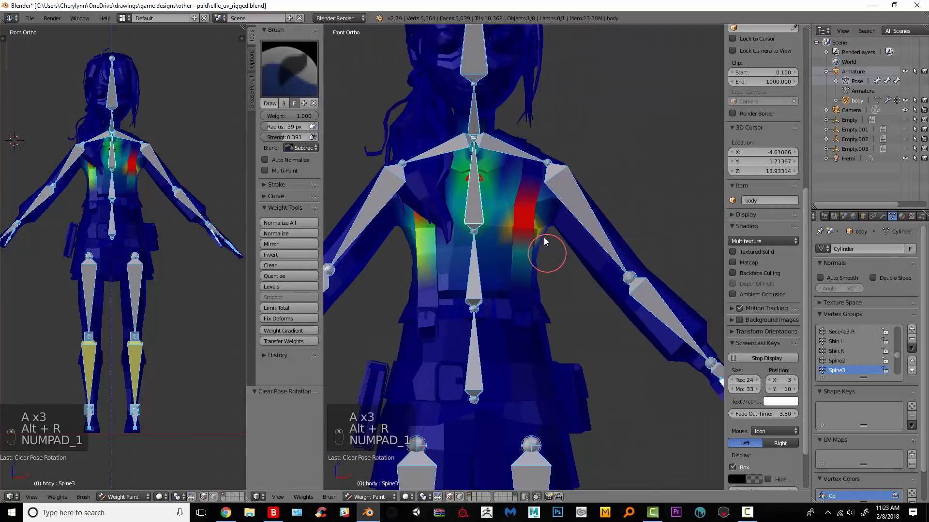
{"action": "scroll", "coordinate": [552, 227], "scroll_direction": "down", "scroll_amount": 4}
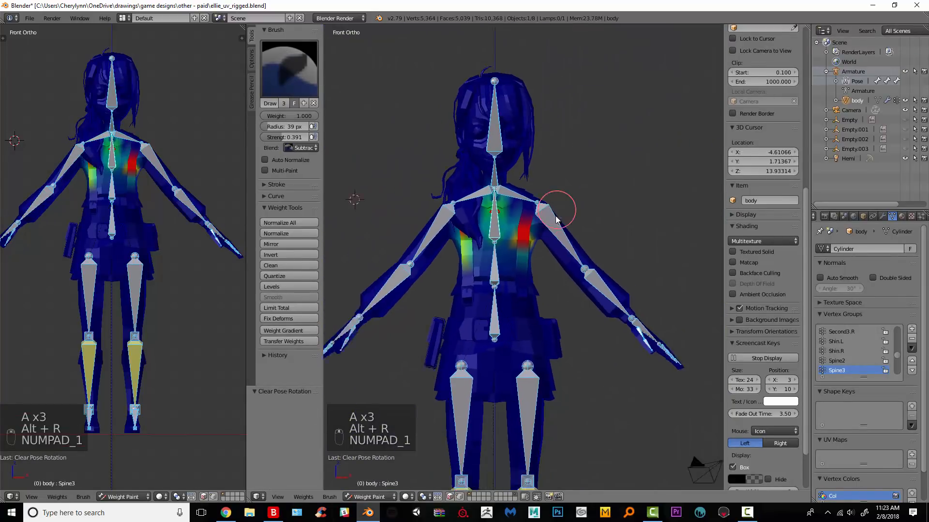
{"action": "scroll", "coordinate": [570, 213], "scroll_direction": "up", "scroll_amount": 3}
{"action": "right_click", "coordinate": [548, 304]}
{"action": "scroll", "coordinate": [623, 301], "scroll_direction": "down", "scroll_amount": 2}
{"action": "middle_click_drag", "start_coordinate": [623, 301], "coordinate": [654, 289]}
{"action": "key", "text": "KP_1"}
{"action": "scroll", "coordinate": [602, 256], "scroll_direction": "up", "scroll_amount": 4}
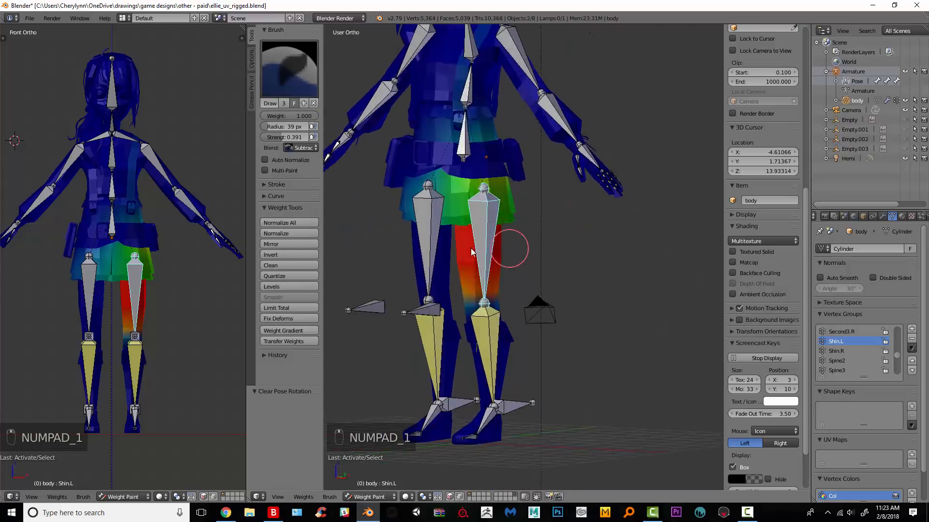
Raise the IK.L bone to bend the left leg and check the skirt, and clear the bone's rotation and location.
{"action": "middle_click_drag", "start_coordinate": [504, 250], "coordinate": [593, 408]}
{"action": "right_click", "coordinate": [593, 407]}
{"action": "key", "text": "g"}
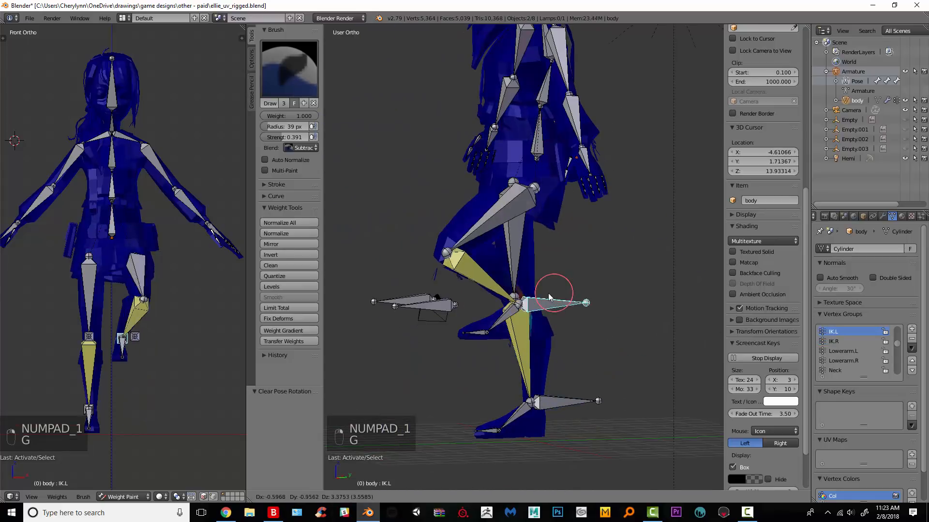
{"action": "left_click", "coordinate": [548, 294]}
{"action": "middle_click_drag", "start_coordinate": [548, 293], "coordinate": [656, 303]}
{"action": "scroll", "coordinate": [590, 290], "scroll_direction": "up", "scroll_amount": 4}
{"action": "key", "text": "alt+r"}
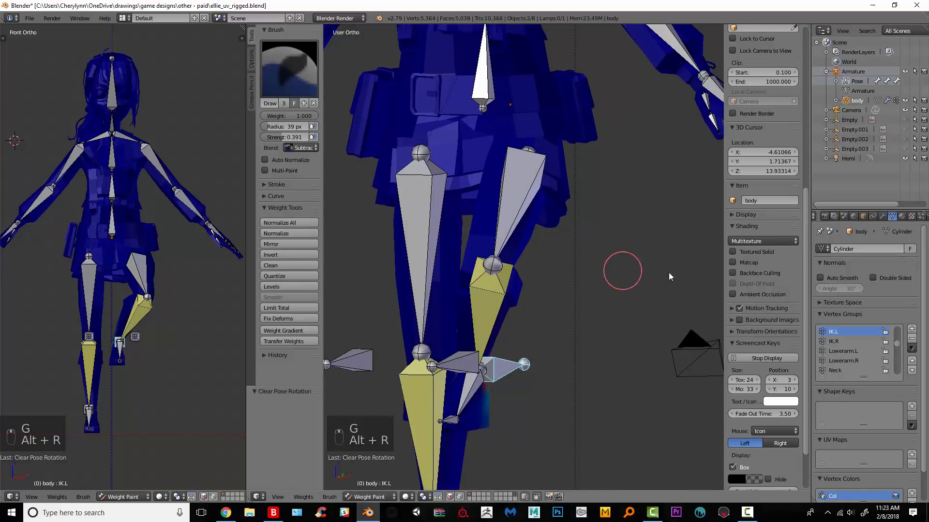
{"action": "scroll", "coordinate": [628, 266], "scroll_direction": "up", "scroll_amount": 2}
{"action": "key", "text": "alt+g"}
Raise IK.L two more times to test how the skirt and leg deform, undoing each move.
{"action": "key", "text": "g"}
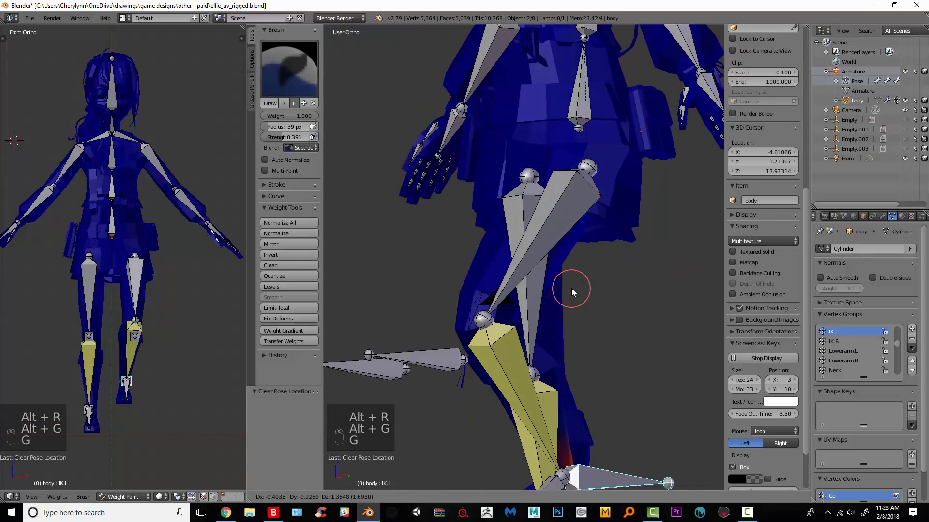
{"action": "left_click", "coordinate": [571, 288]}
{"action": "key", "text": "ctrl+z"}
{"action": "scroll", "coordinate": [604, 265], "scroll_direction": "down", "scroll_amount": 3}
{"action": "key", "text": "g"}
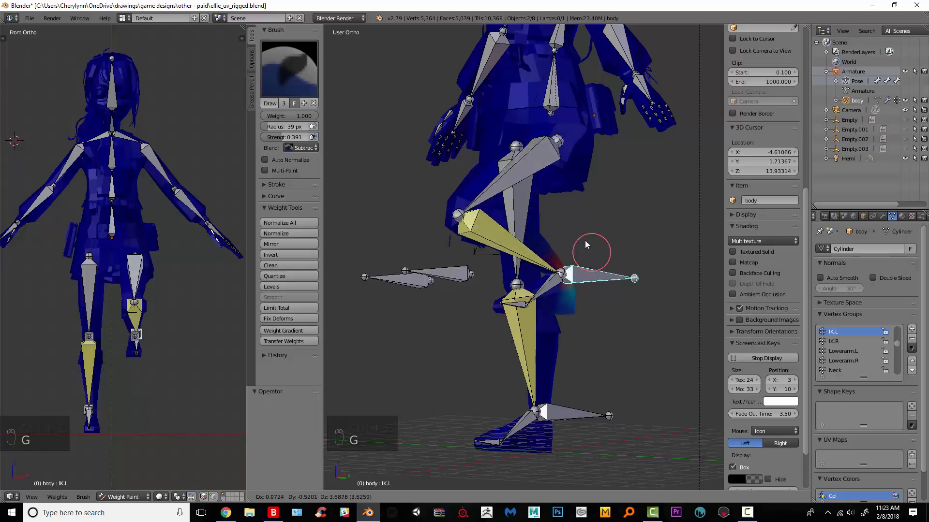
{"action": "left_click", "coordinate": [656, 303]}
{"action": "key", "text": "ctrl+z"}
{"action": "scroll", "coordinate": [581, 285], "scroll_direction": "up", "scroll_amount": 3}
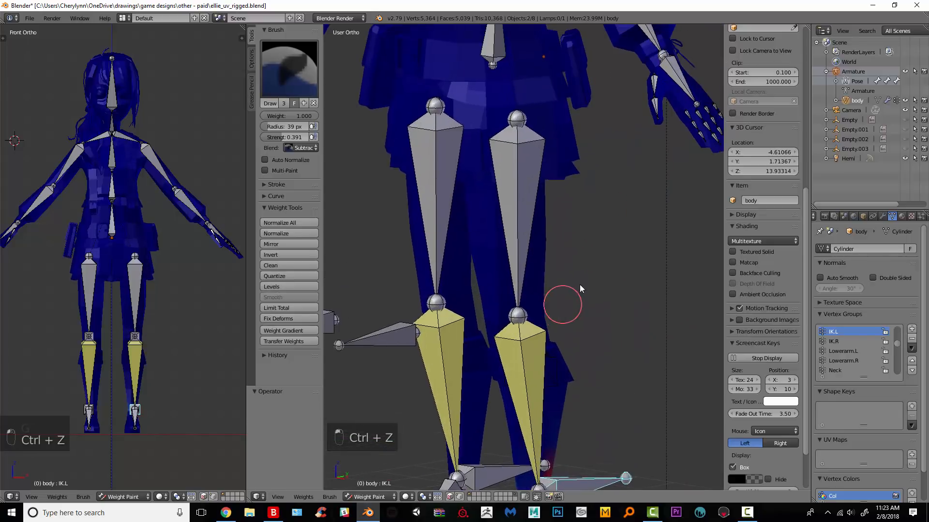
Set the weight brush radius to 99 px and strength to 0.630, and select the left thigh bone in front view.
{"action": "key", "text": "KP_1"}
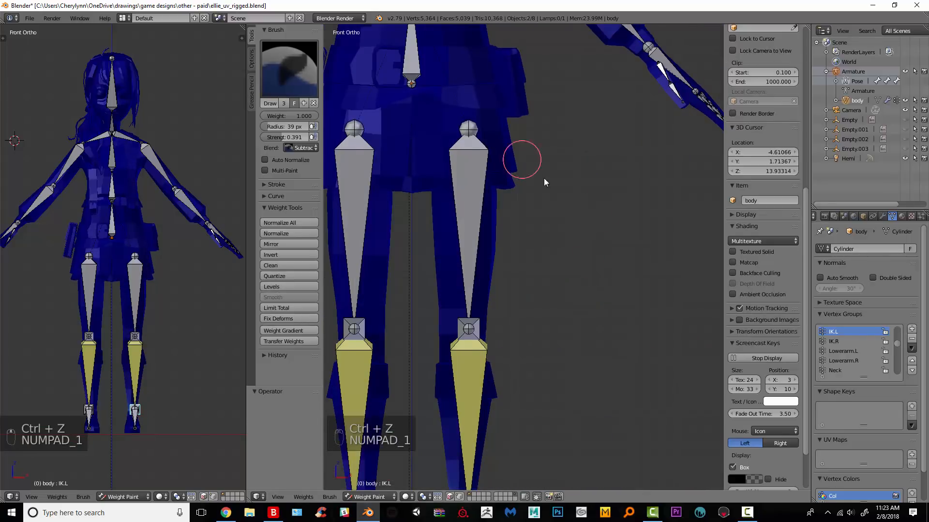
{"action": "middle_click_drag", "start_coordinate": [543, 178], "coordinate": [404, 224], "text": "shift"}
{"action": "scroll", "coordinate": [363, 184], "scroll_direction": "down", "scroll_amount": 2}
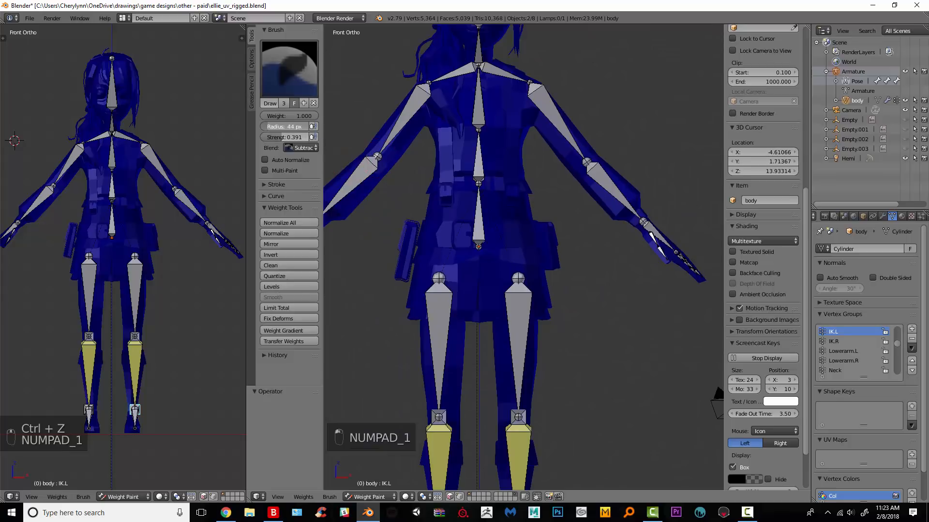
{"action": "left_click_drag", "start_coordinate": [266, 126], "coordinate": [273, 126]}
{"action": "left_click_drag", "start_coordinate": [281, 137], "coordinate": [294, 137]}
{"action": "right_click", "coordinate": [513, 308]}
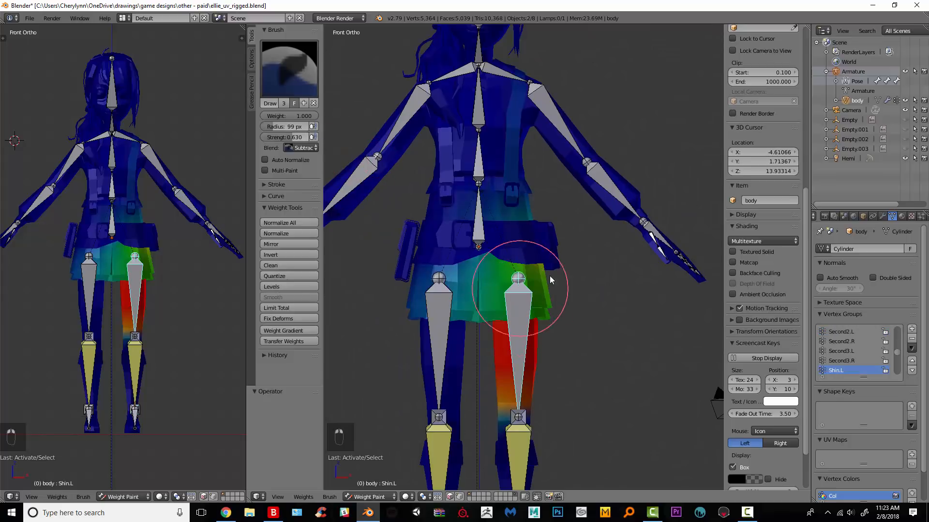
Subtract the Shin.L weight from the left strap, waist and jacket all around, enlarging the brush to 148 px.
{"action": "scroll", "coordinate": [549, 275], "scroll_direction": "up", "scroll_amount": 2}
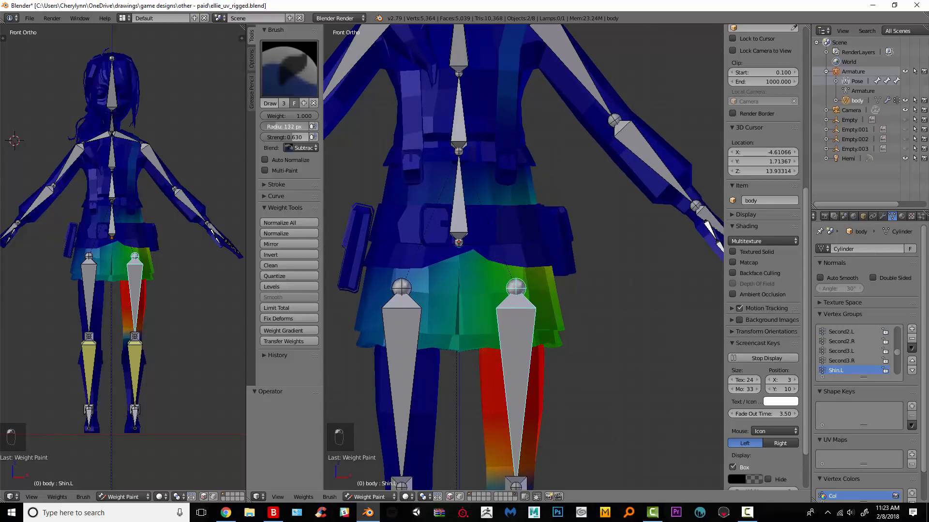
{"action": "left_click_drag", "start_coordinate": [499, 162], "coordinate": [520, 166]}
{"action": "mouse_move", "coordinate": [564, 188]}
{"action": "middle_mouse_down"}
{"action": "mouse_move", "coordinate": [497, 201]}
{"action": "mouse_move", "coordinate": [599, 166]}
{"action": "mouse_move", "coordinate": [523, 170]}
{"action": "mouse_move", "coordinate": [615, 185]}
{"action": "middle_mouse_up"}
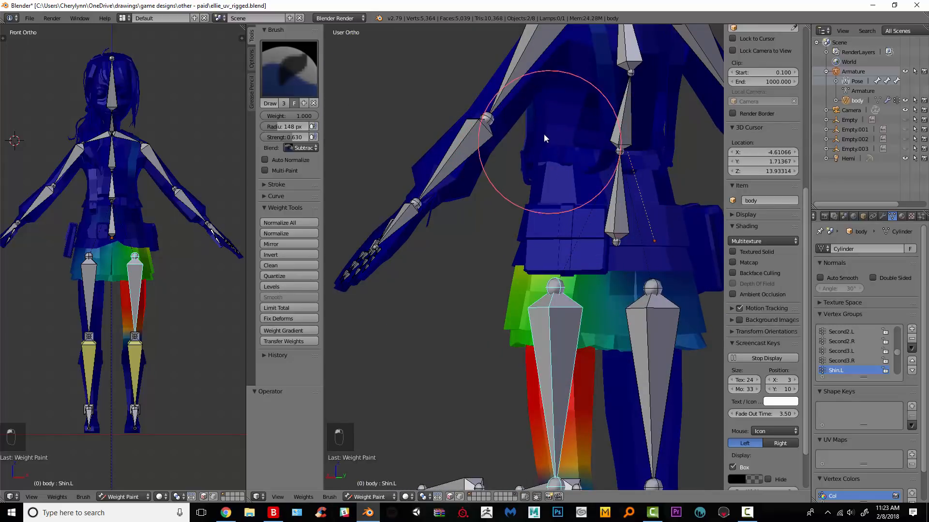
{"action": "middle_click_drag", "start_coordinate": [338, 173], "coordinate": [489, 181]}
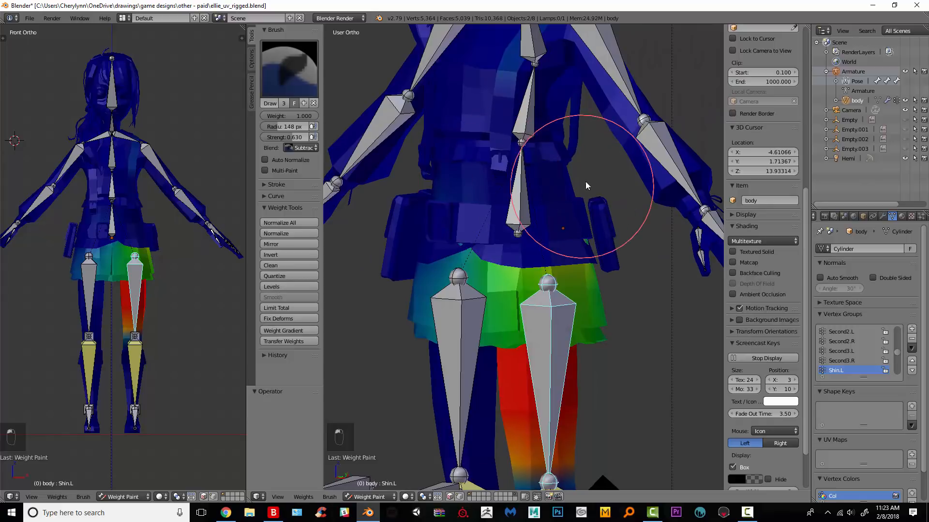
{"action": "middle_click_drag", "start_coordinate": [573, 154], "coordinate": [563, 187]}
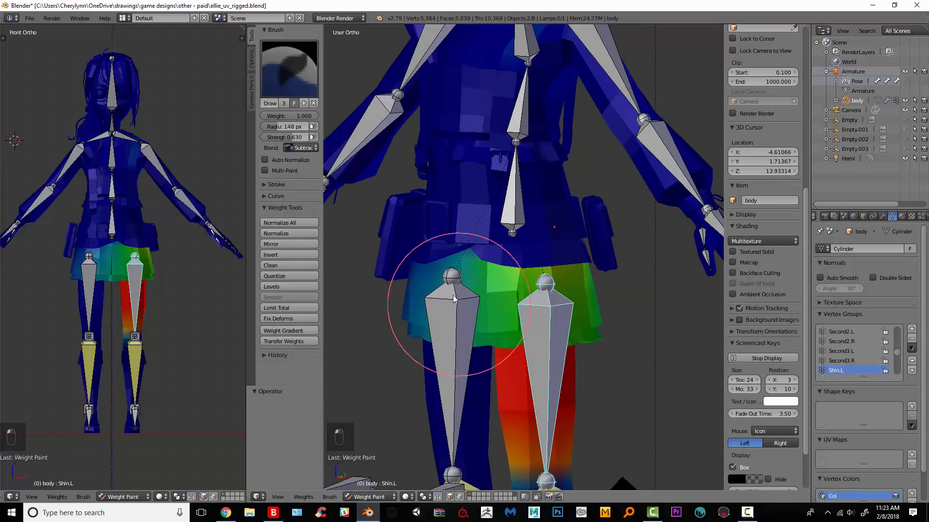
Select the right thigh bone and subtract its Shin.R weight from the jacket and waist above the skirt.
{"action": "right_click", "coordinate": [453, 333]}
{"action": "mouse_move", "coordinate": [453, 334]}
{"action": "middle_mouse_down"}
{"action": "mouse_move", "coordinate": [453, 153]}
{"action": "mouse_move", "coordinate": [511, 161]}
{"action": "middle_mouse_up"}
{"action": "middle_click_drag", "start_coordinate": [378, 163], "coordinate": [554, 161]}
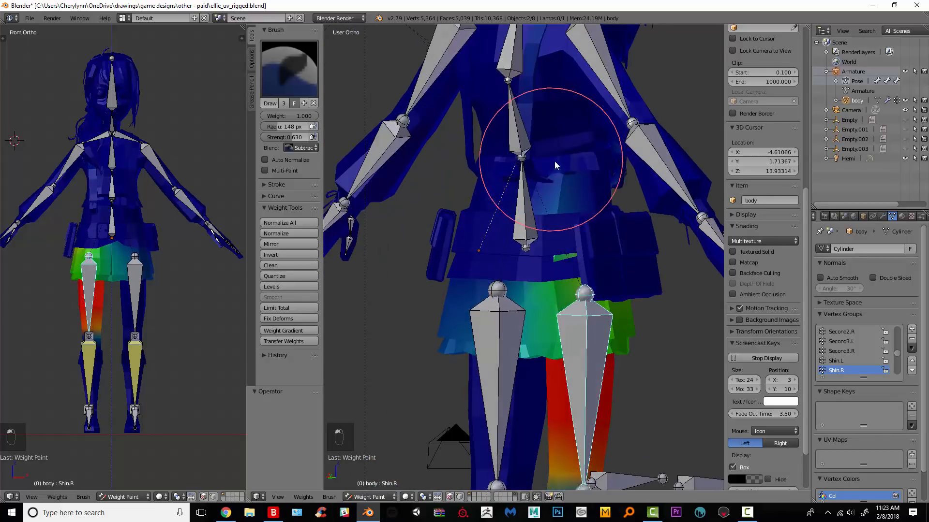
{"action": "left_click", "coordinate": [559, 207]}
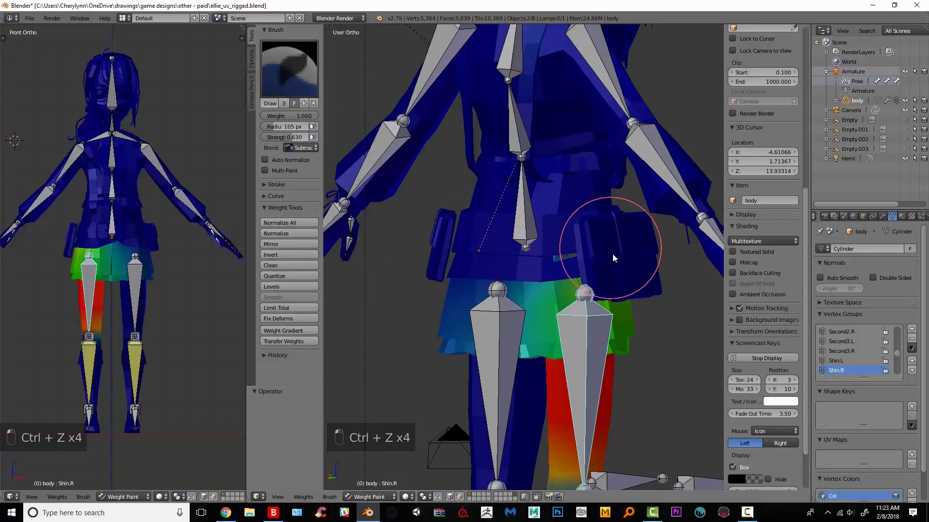
Select the edge loop hidden beneath the waist belt in Edit Mode, scale it inward by 0.942 and about 0.96, and return to Weight Paint mode.
{"action": "key", "text": "Tab"}
{"action": "scroll", "coordinate": [551, 202], "scroll_direction": "up", "scroll_amount": 5}
{"action": "key", "text": "z"}
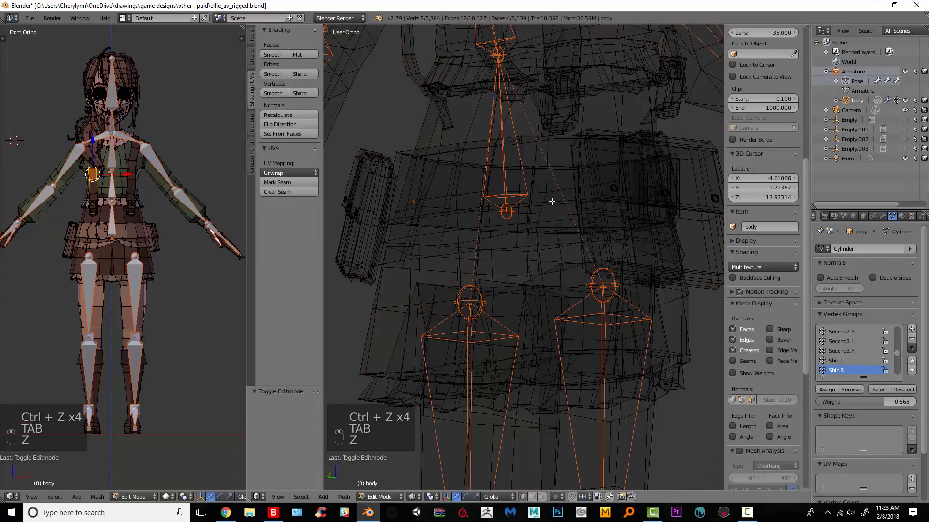
{"action": "right_click", "coordinate": [551, 202], "text": "alt"}
{"action": "key", "text": "z"}
{"action": "key", "text": "z"}
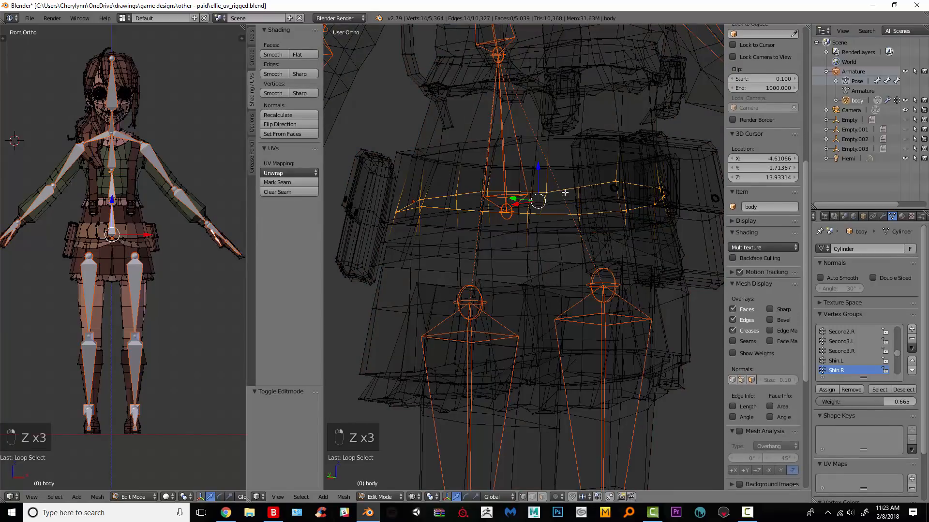
{"action": "key", "text": "z"}
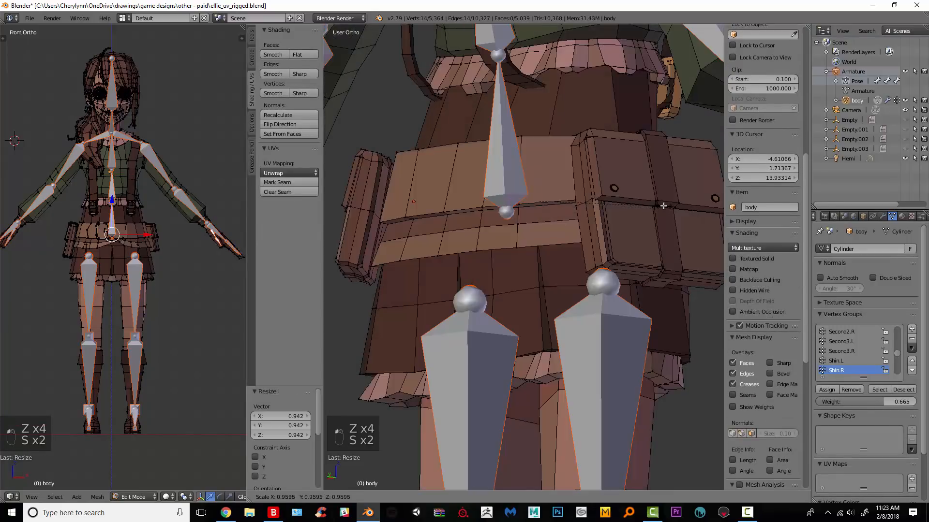
{"action": "key", "text": "Tab"}
Select IK.L and move it by about X -0.179, Y -0.966, Z 2.020 to bend the left leg.
{"action": "scroll", "coordinate": [633, 193], "scroll_direction": "down", "scroll_amount": 6}
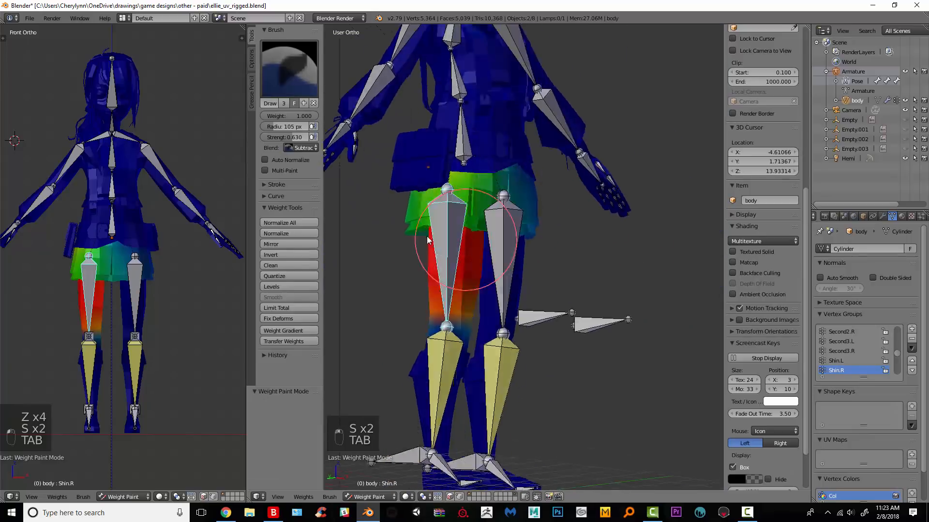
{"action": "mouse_move", "coordinate": [427, 240]}
{"action": "middle_mouse_down"}
{"action": "mouse_move", "coordinate": [481, 266]}
{"action": "mouse_move", "coordinate": [550, 215]}
{"action": "mouse_move", "coordinate": [454, 347]}
{"action": "middle_mouse_up"}
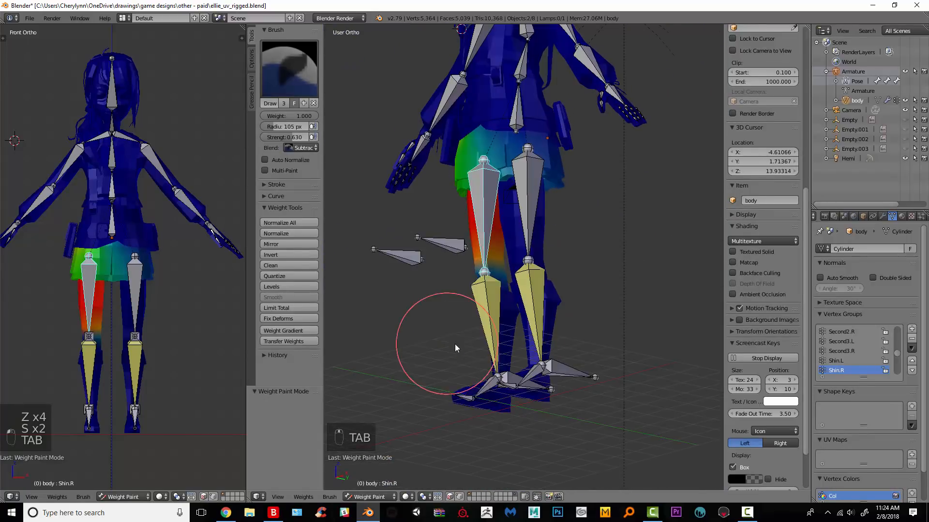
{"action": "right_click", "coordinate": [553, 367]}
{"action": "key", "text": "g"}
{"action": "left_click", "coordinate": [492, 260]}
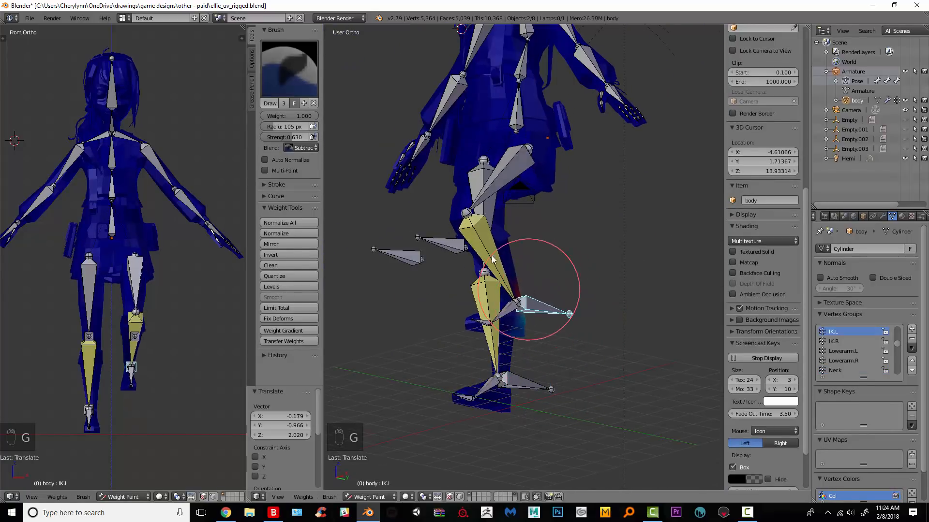
Try raising IK.L further to bend the left leg more, and undo the move.
{"action": "scroll", "coordinate": [508, 230], "scroll_direction": "up", "scroll_amount": 3}
{"action": "key", "text": "g"}
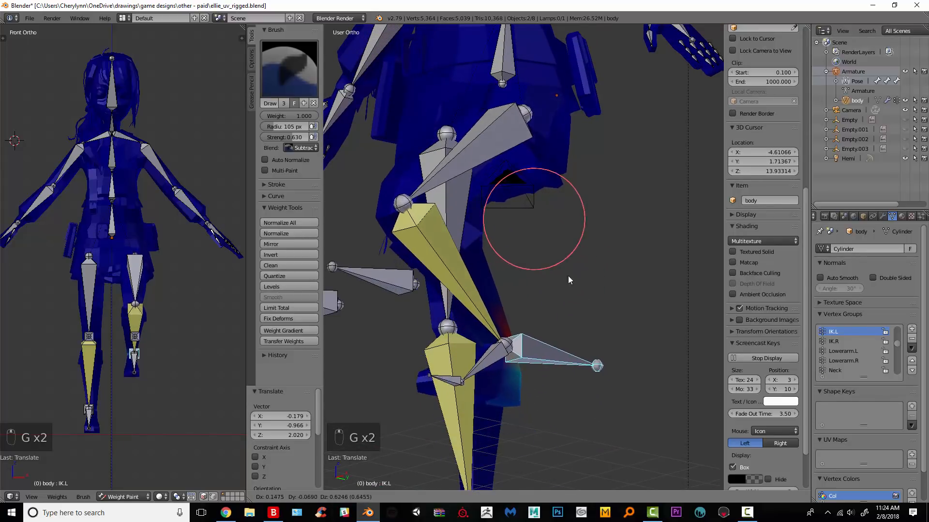
{"action": "left_click", "coordinate": [514, 195]}
{"action": "middle_click_drag", "start_coordinate": [513, 195], "coordinate": [616, 222]}
{"action": "key", "text": "ctrl+z"}
{"action": "middle_click_drag", "start_coordinate": [471, 329], "coordinate": [524, 218], "text": "shift"}
{"action": "middle_click_drag", "start_coordinate": [382, 338], "coordinate": [435, 354]}
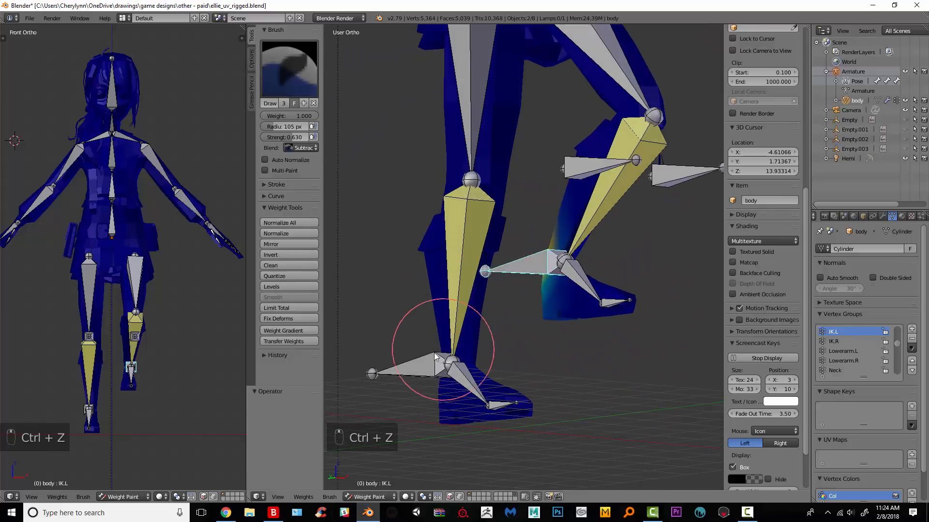
Select IK.R, lift it to bend the right leg, and clear its pose location.
{"action": "right_click", "coordinate": [434, 353]}
{"action": "scroll", "coordinate": [449, 356], "scroll_direction": "down", "scroll_amount": 3}
{"action": "key", "text": "g"}
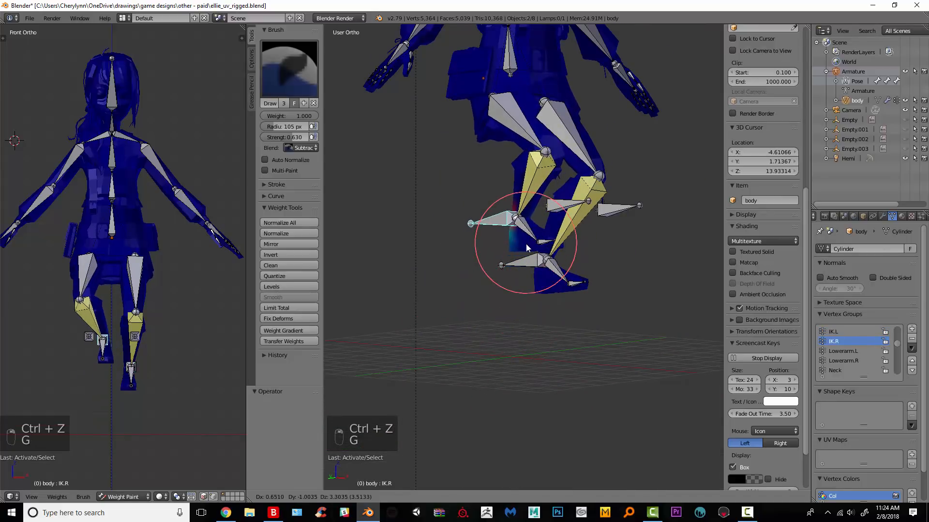
{"action": "left_click", "coordinate": [526, 244]}
{"action": "mouse_move", "coordinate": [527, 243]}
{"action": "middle_mouse_down"}
{"action": "mouse_move", "coordinate": [452, 266]}
{"action": "mouse_move", "coordinate": [525, 241]}
{"action": "middle_mouse_up"}
{"action": "key", "text": "alt+g"}
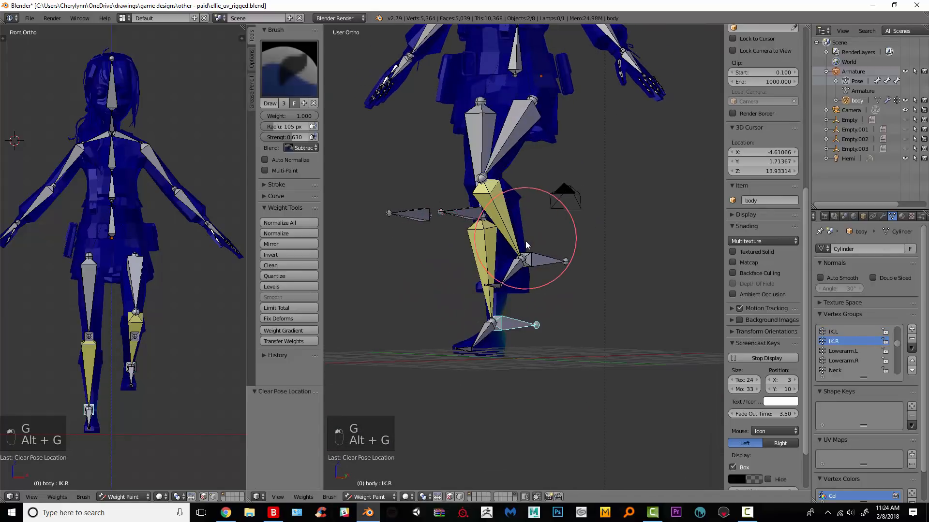
Clear IK.L's pose location, try moving it by about X -0.239, Y -0.261, Z 1.572, and undo that move.
{"action": "right_click", "coordinate": [549, 269]}
{"action": "key", "text": "alt+g"}
{"action": "key", "text": "g"}
{"action": "left_click", "coordinate": [552, 255]}
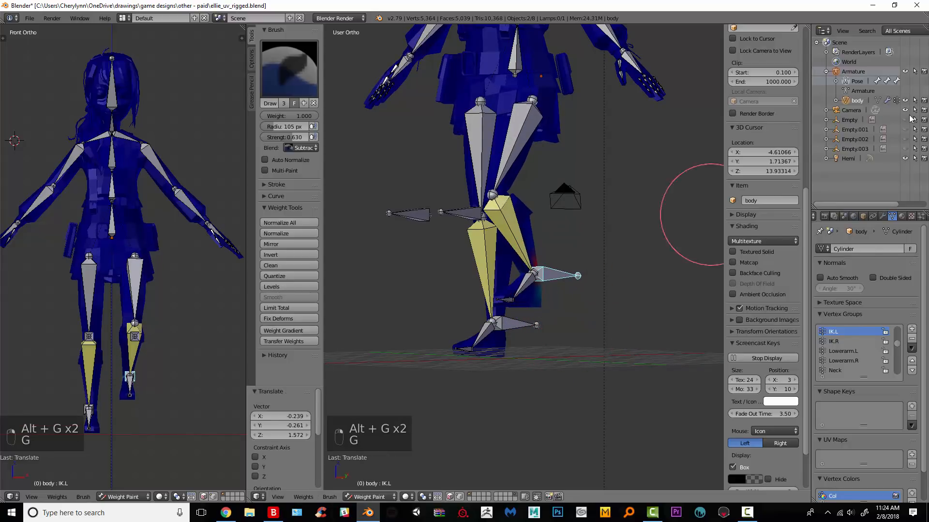
{"action": "key", "text": "ctrl+z"}
Set the viewport shading to Material and put the armature in Pose Mode with IK.L active.
{"action": "left_click", "coordinate": [423, 496]}
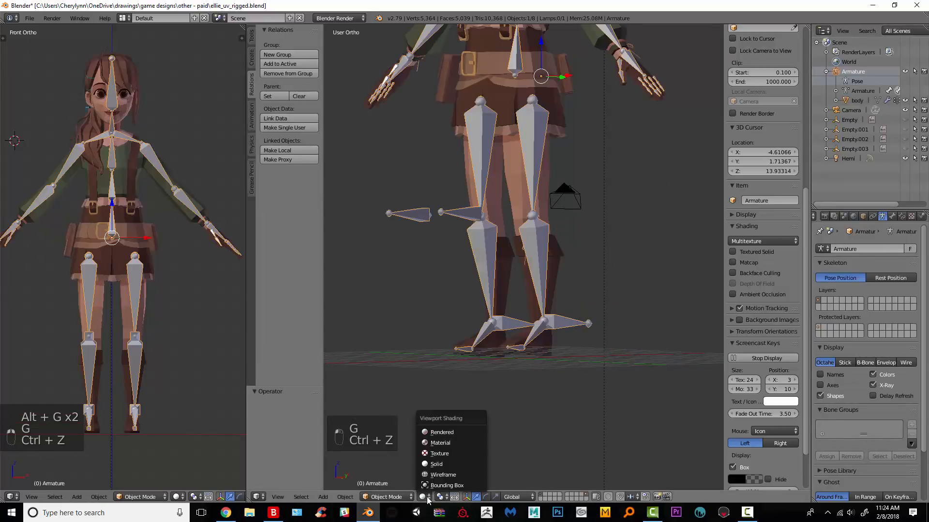
{"action": "left_click", "coordinate": [439, 447]}
{"action": "middle_click_drag", "start_coordinate": [585, 211], "coordinate": [509, 368], "text": "shift"}
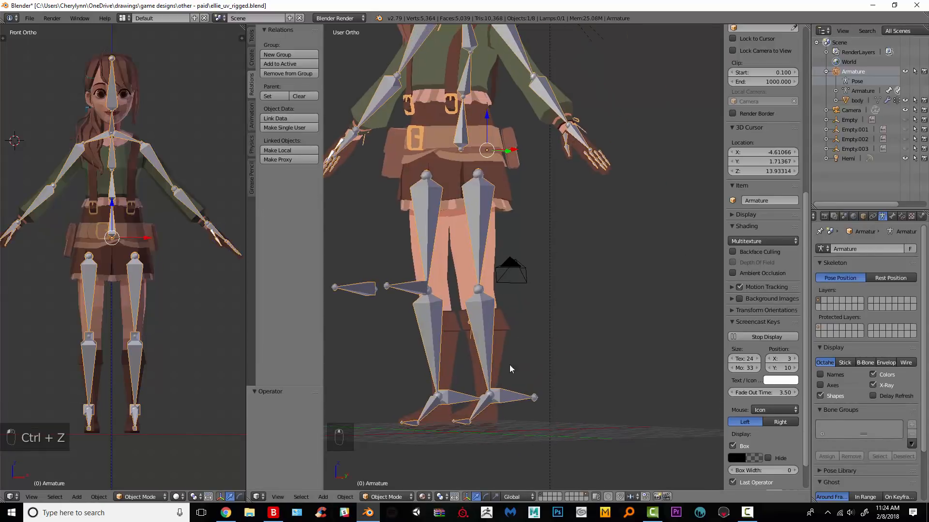
{"action": "key", "text": "g"}
{"action": "key", "text": "ctrl+z"}
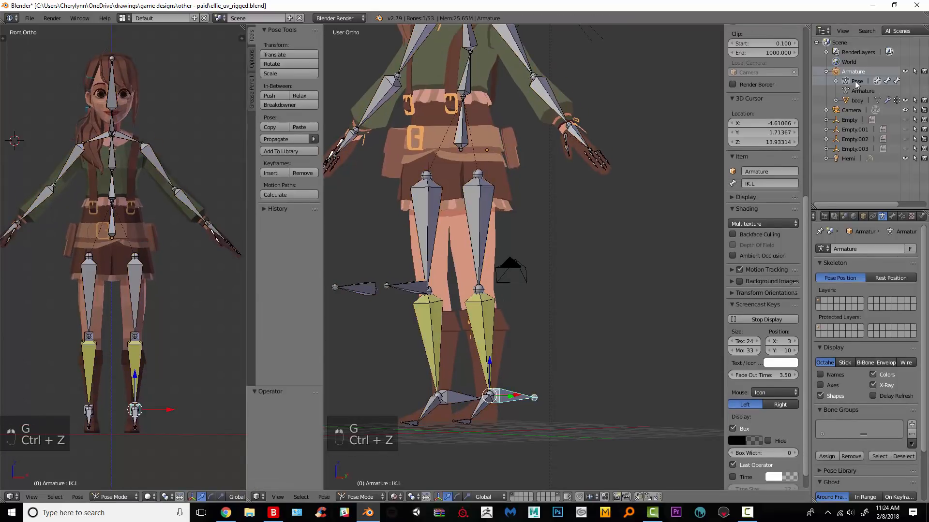
{"action": "left_click", "coordinate": [856, 82]}
Move IK.L by about X -0.449, Y -0.507, Z 3.351 to raise the left leg and check the textured skirt.
{"action": "key", "text": "g"}
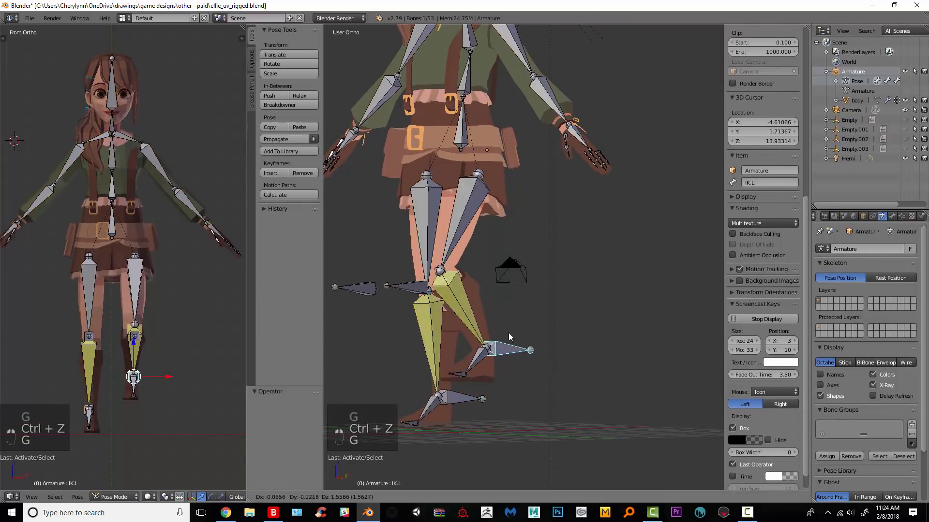
{"action": "left_click", "coordinate": [508, 285]}
{"action": "middle_click_drag", "start_coordinate": [508, 285], "coordinate": [599, 295]}
{"action": "scroll", "coordinate": [600, 295], "scroll_direction": "up", "scroll_amount": 3}
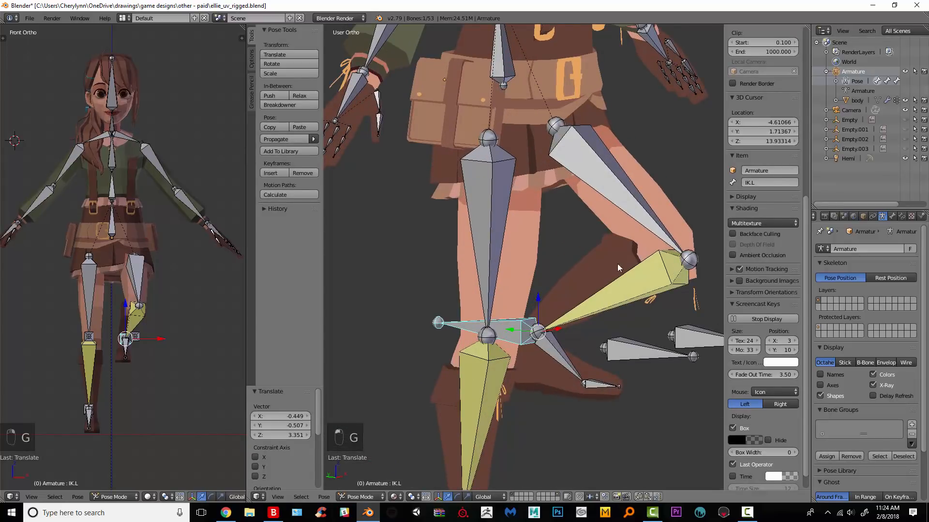
{"action": "middle_click_drag", "start_coordinate": [617, 263], "coordinate": [561, 336]}
Try shifting IK.L by about X 0.179, Y -0.474, Z -0.164, and undo the shift.
{"action": "key", "text": "g"}
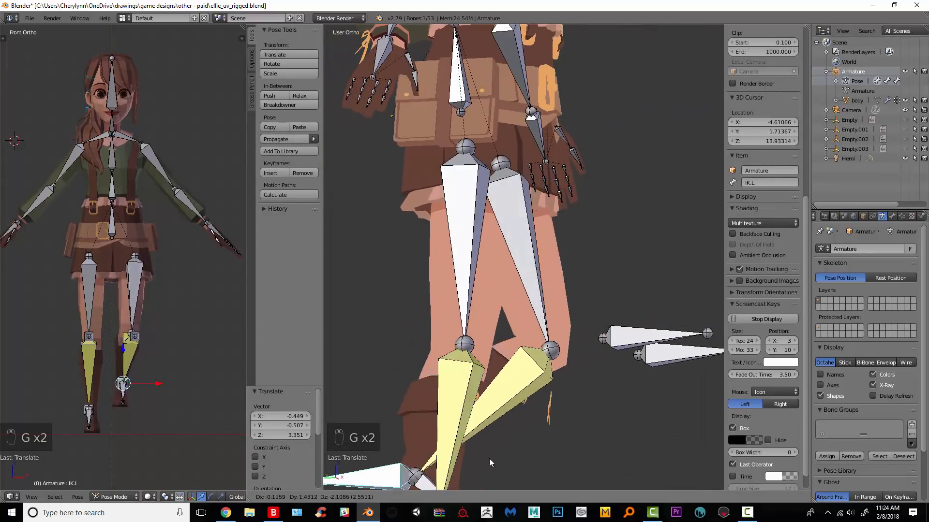
{"action": "left_click", "coordinate": [547, 359]}
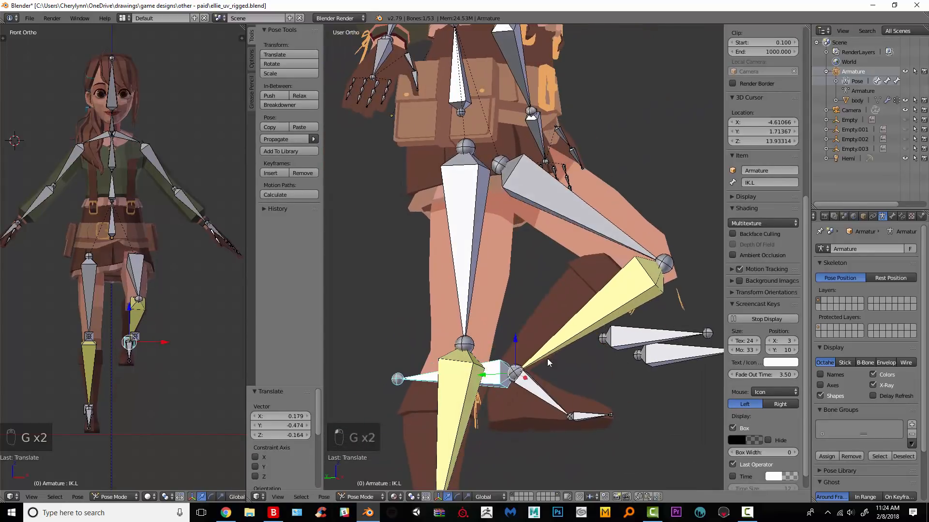
{"action": "middle_click_drag", "start_coordinate": [547, 358], "coordinate": [477, 315]}
{"action": "key", "text": "ctrl+z"}
Return to the body in Weight Paint mode with Solid viewport shading.
{"action": "middle_click_drag", "start_coordinate": [535, 275], "coordinate": [641, 354], "text": "shift"}
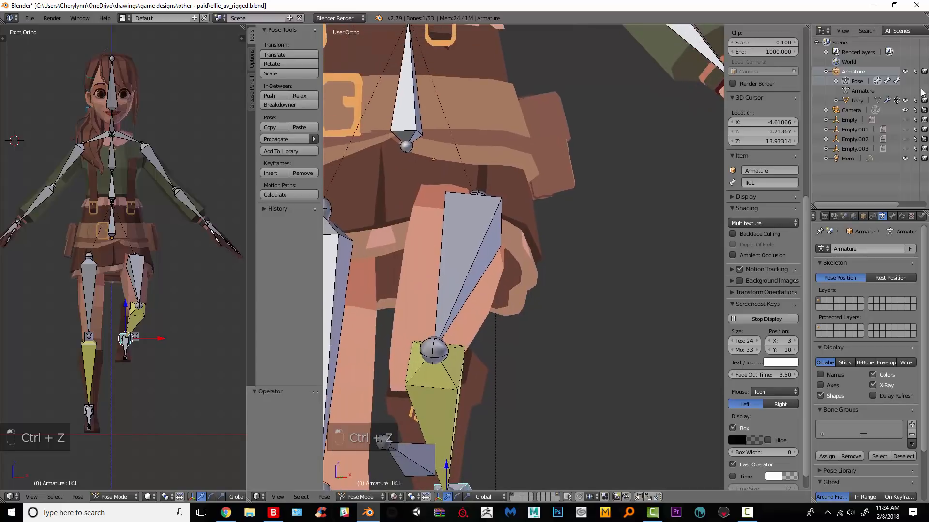
{"action": "left_click", "coordinate": [857, 100]}
{"action": "left_click", "coordinate": [419, 464]}
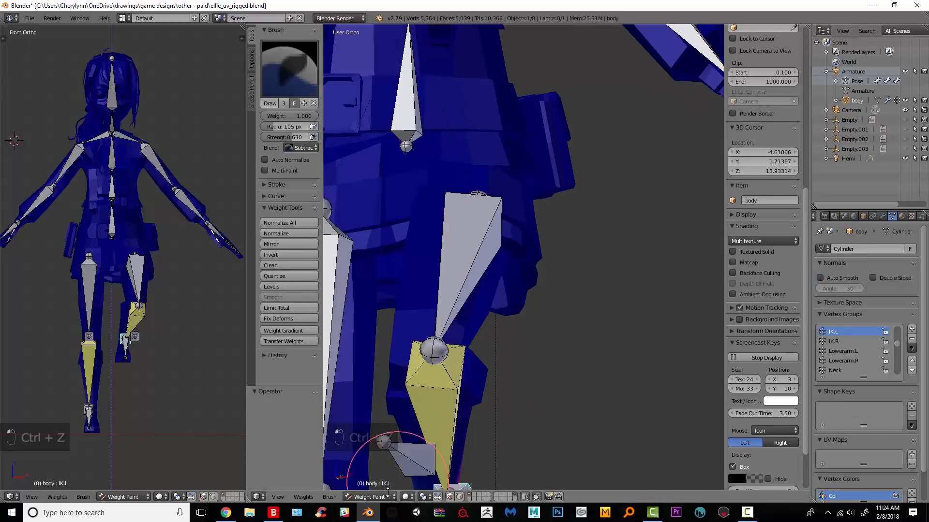
{"action": "left_click", "coordinate": [369, 497]}
Select IK.L and clear its pose location to straighten the left leg.
{"action": "right_click", "coordinate": [460, 235]}
{"action": "middle_click_drag", "start_coordinate": [486, 219], "coordinate": [550, 312]}
{"action": "scroll", "coordinate": [532, 386], "scroll_direction": "up", "scroll_amount": 4}
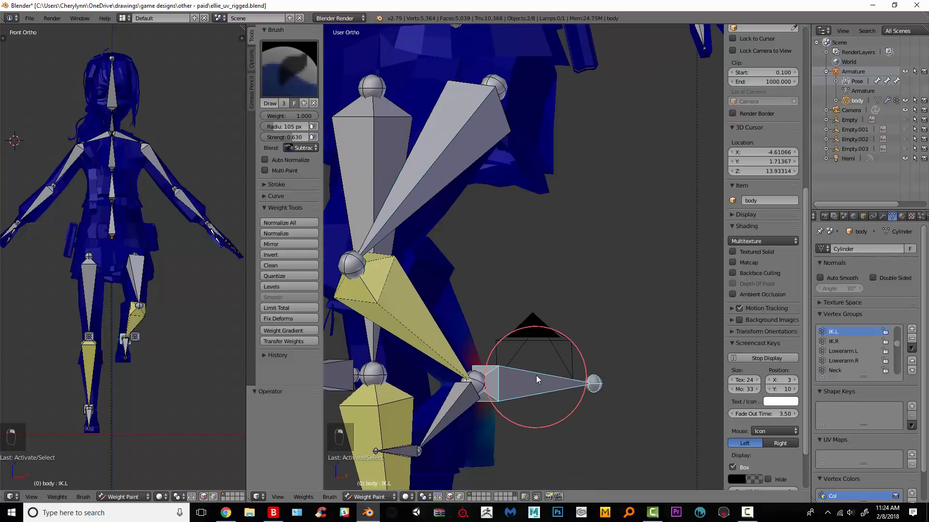
{"action": "key", "text": "alt+g"}
Select the left thigh bone, set the brush blend to Add, and save the file over the existing one.
{"action": "middle_click_drag", "start_coordinate": [497, 242], "coordinate": [493, 262], "text": "shift"}
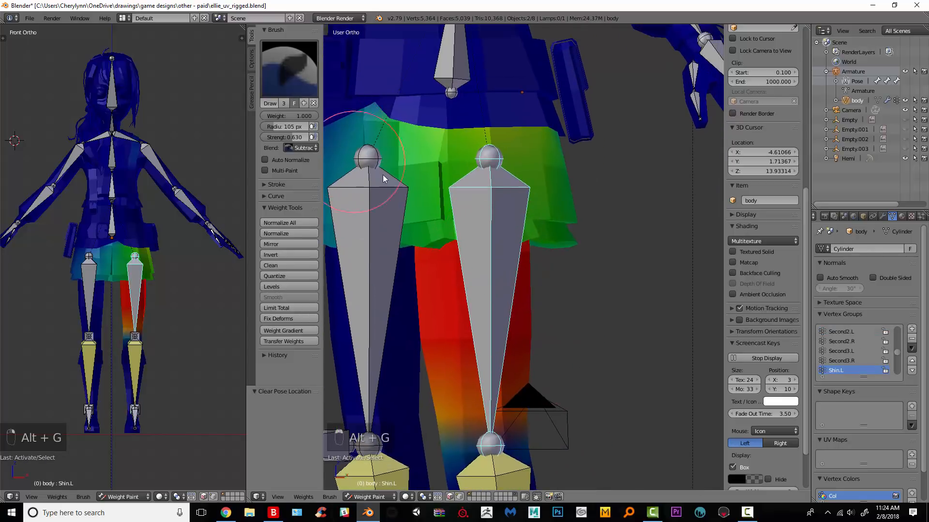
{"action": "left_click", "coordinate": [311, 126]}
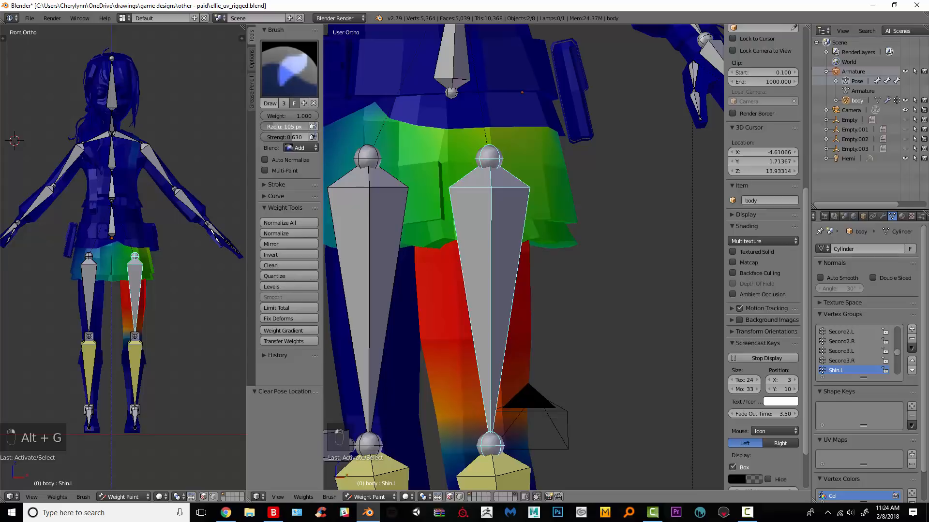
{"action": "key", "text": "ctrl+s"}
{"action": "left_click", "coordinate": [471, 121]}
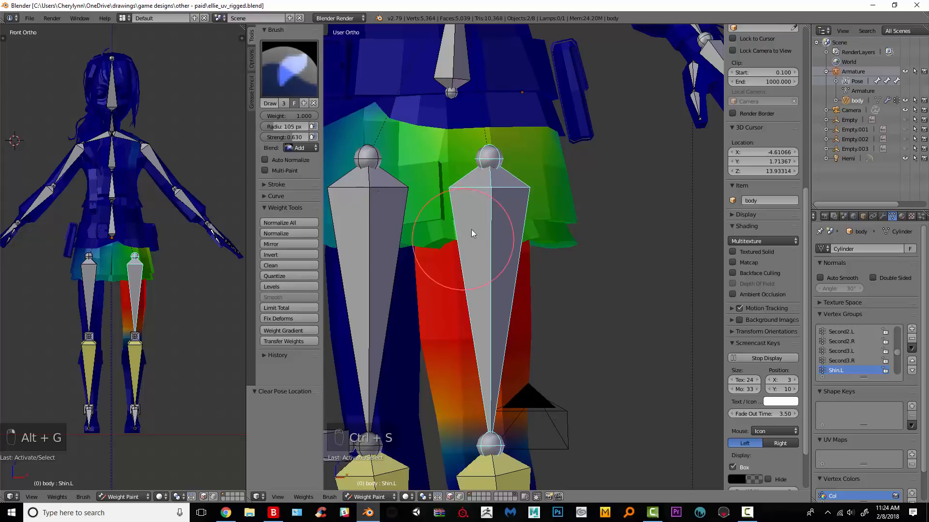
Add Shin.L weight along the lower skirt around the top of the left thigh.
{"action": "middle_click_drag", "start_coordinate": [471, 229], "coordinate": [484, 220]}
{"action": "left_click_drag", "start_coordinate": [445, 209], "coordinate": [431, 242]}
{"action": "mouse_move", "coordinate": [431, 241]}
{"action": "middle_mouse_down"}
{"action": "mouse_move", "coordinate": [493, 211]}
{"action": "mouse_move", "coordinate": [502, 229]}
{"action": "middle_mouse_up"}
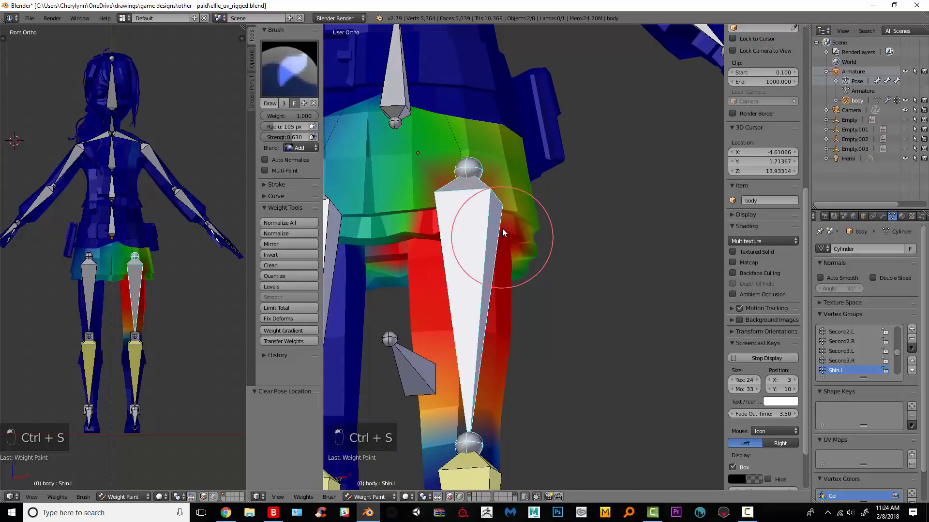
{"action": "mouse_move", "coordinate": [502, 228]}
{"action": "left_mouse_down"}
{"action": "mouse_move", "coordinate": [470, 205]}
{"action": "mouse_move", "coordinate": [409, 215]}
{"action": "left_mouse_up"}
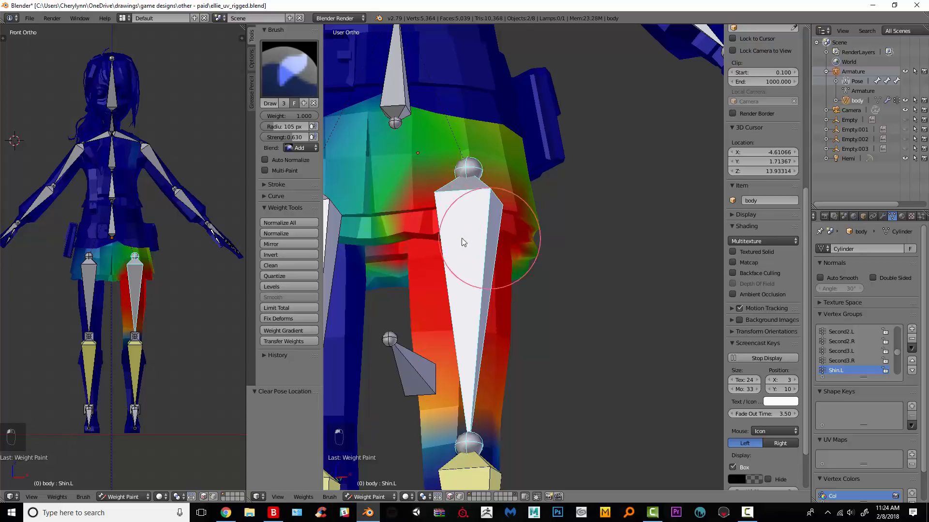
Select IK.L and move it by about X 0.193, Y -1.397, Z 1.697 to bend the left leg.
{"action": "middle_click_drag", "start_coordinate": [461, 237], "coordinate": [528, 416]}
{"action": "right_click", "coordinate": [535, 440]}
{"action": "key", "text": "g"}
{"action": "left_click", "coordinate": [483, 373]}
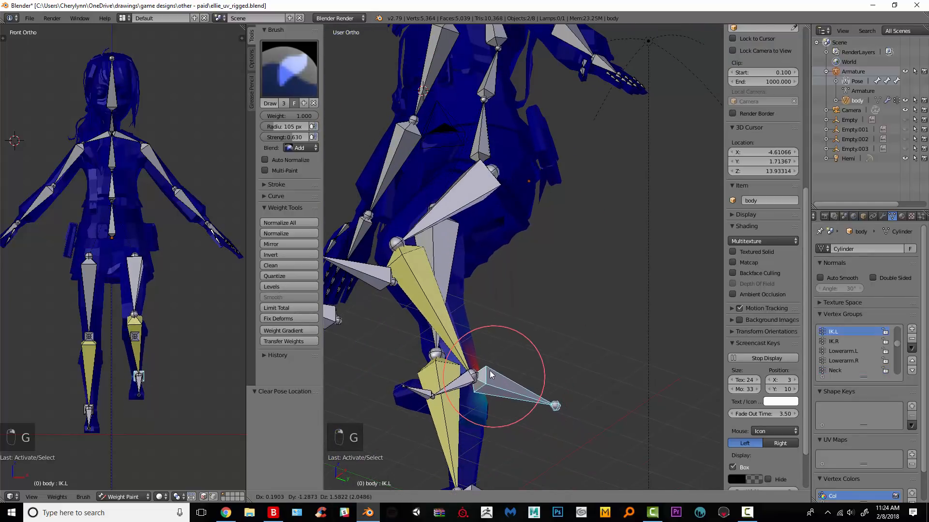
{"action": "scroll", "coordinate": [530, 209], "scroll_direction": "up", "scroll_amount": 6}
{"action": "middle_click_drag", "start_coordinate": [516, 341], "coordinate": [604, 315]}
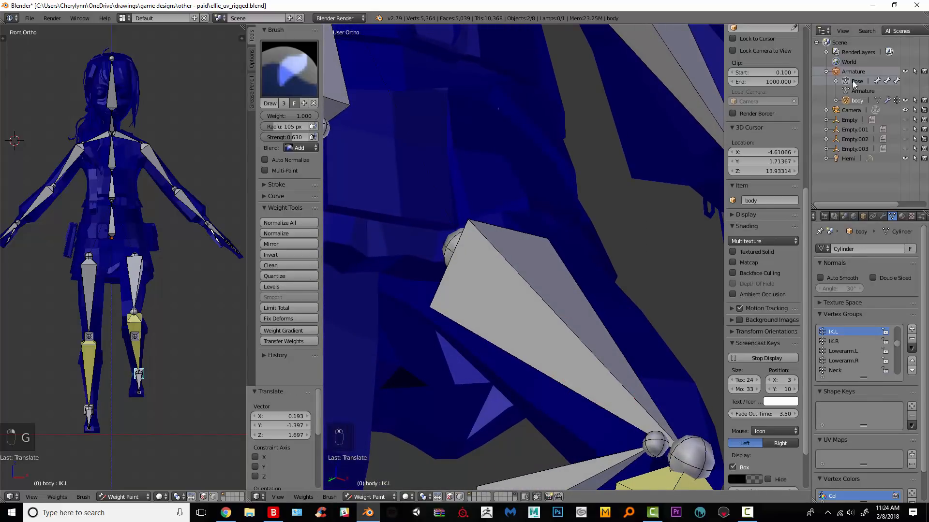
Switch between the armature and the body to inspect the textured skirt around the raised left thigh.
{"action": "left_click", "coordinate": [854, 83]}
{"action": "mouse_move", "coordinate": [566, 285]}
{"action": "middle_mouse_down"}
{"action": "mouse_move", "coordinate": [553, 298]}
{"action": "mouse_move", "coordinate": [503, 291]}
{"action": "mouse_move", "coordinate": [539, 272]}
{"action": "middle_mouse_up"}
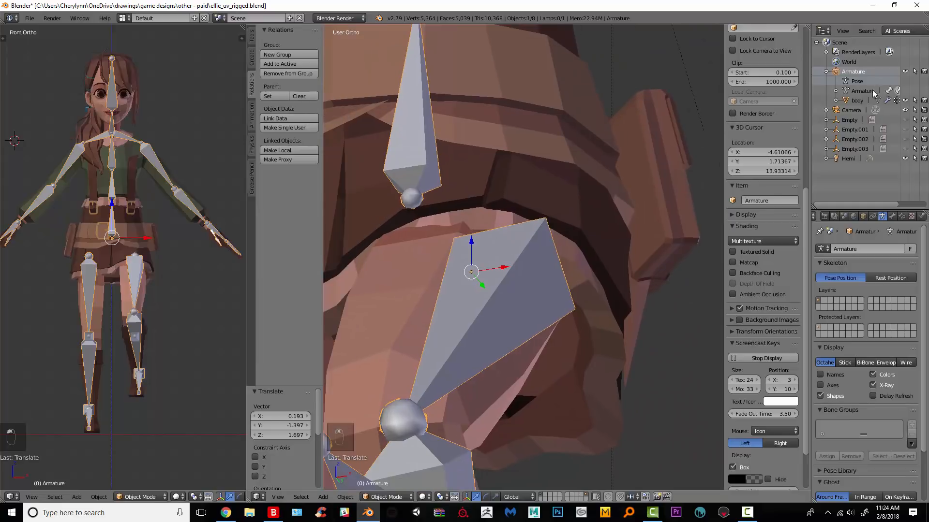
{"action": "left_click", "coordinate": [857, 100]}
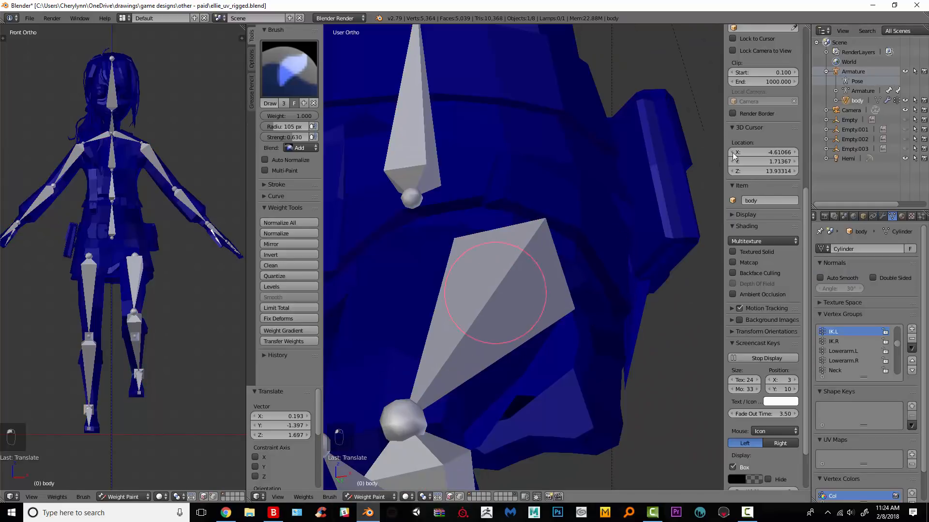
{"action": "left_click", "coordinate": [865, 78]}
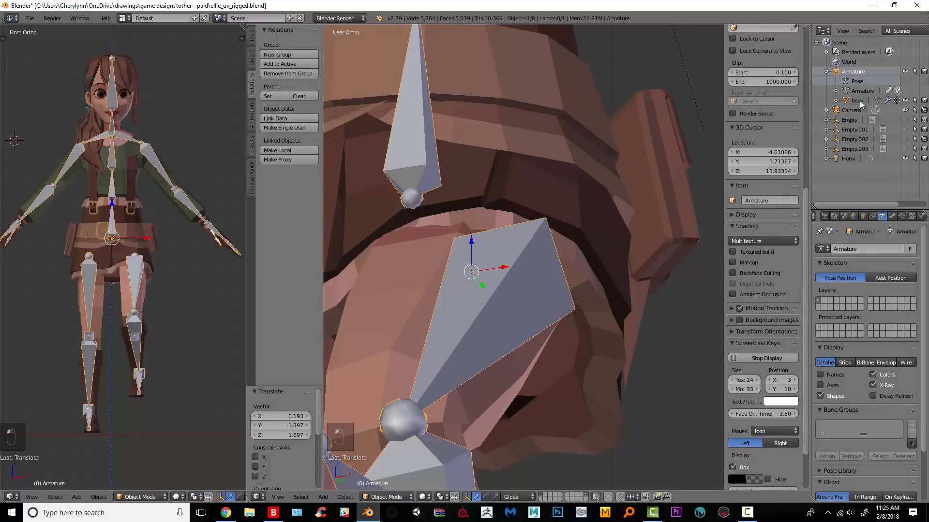
Resume weight painting the body, select the left thigh bone, and add its Shin.L weight to the skirt above the thigh.
{"action": "left_click", "coordinate": [857, 100]}
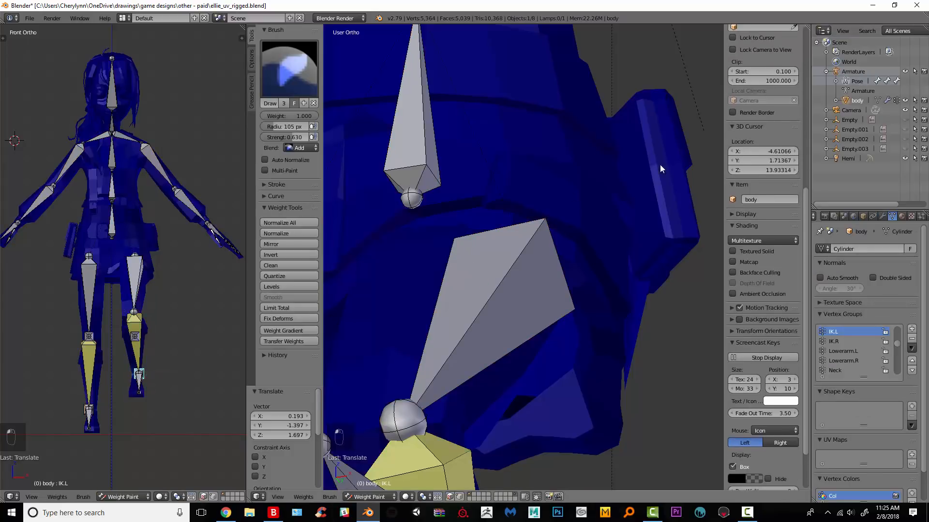
{"action": "right_click", "coordinate": [467, 288]}
{"action": "middle_click_drag", "start_coordinate": [466, 287], "coordinate": [454, 237]}
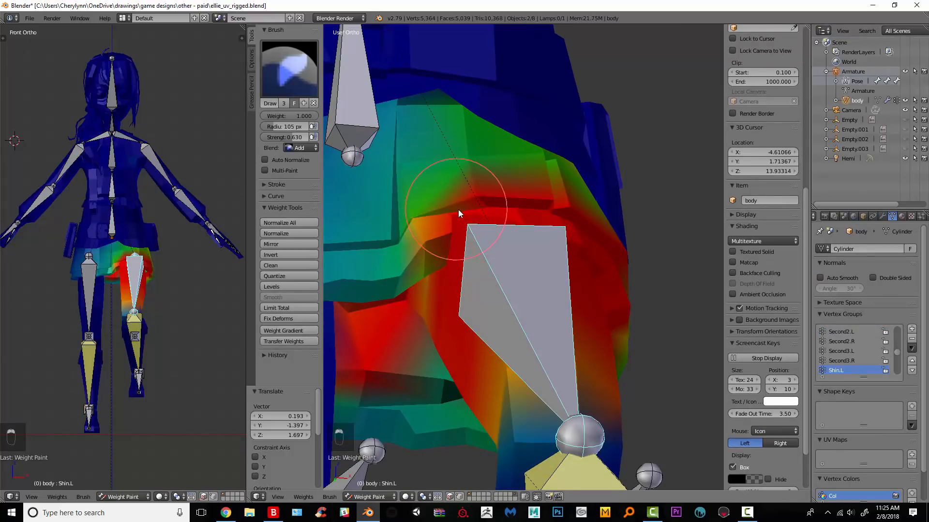
Select the Root bone, set the brush blend to Subtract, and undo a trial stroke on the skirt.
{"action": "right_click", "coordinate": [372, 97]}
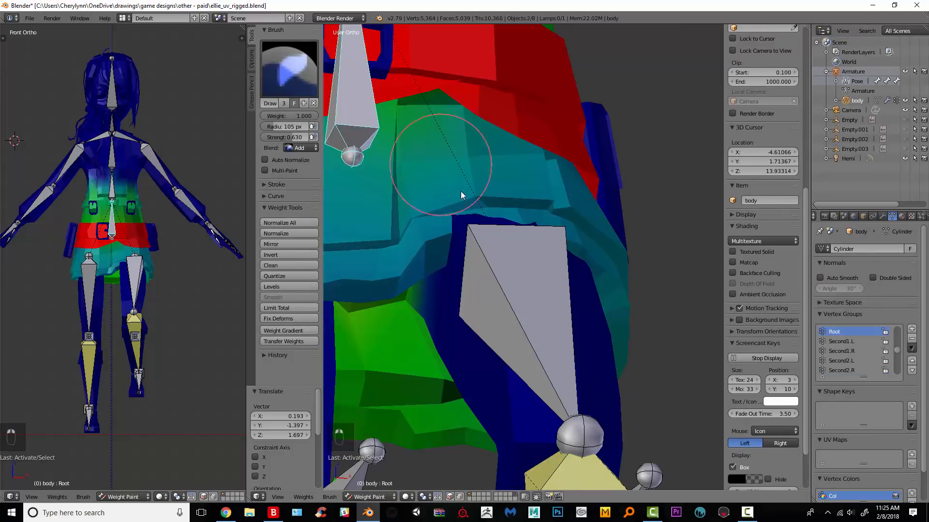
{"action": "left_click", "coordinate": [293, 149]}
{"action": "left_click", "coordinate": [304, 119]}
{"action": "mouse_move", "coordinate": [379, 228]}
{"action": "left_mouse_down"}
{"action": "mouse_move", "coordinate": [499, 217]}
{"action": "mouse_move", "coordinate": [385, 211]}
{"action": "left_mouse_up"}
{"action": "key", "text": "ctrl+z"}
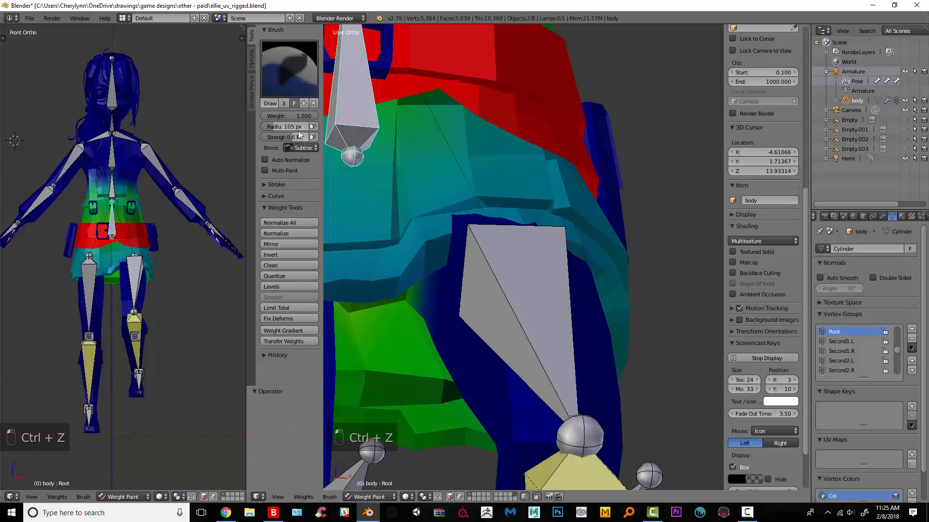
Reduce the brush strength to 0.109, undoing a trial stroke made at an intermediate strength.
{"action": "left_click_drag", "start_coordinate": [300, 134], "coordinate": [278, 138]}
{"action": "left_click_drag", "start_coordinate": [387, 225], "coordinate": [502, 227]}
{"action": "key", "text": "ctrl+z"}
{"action": "left_click_drag", "start_coordinate": [282, 131], "coordinate": [269, 136]}
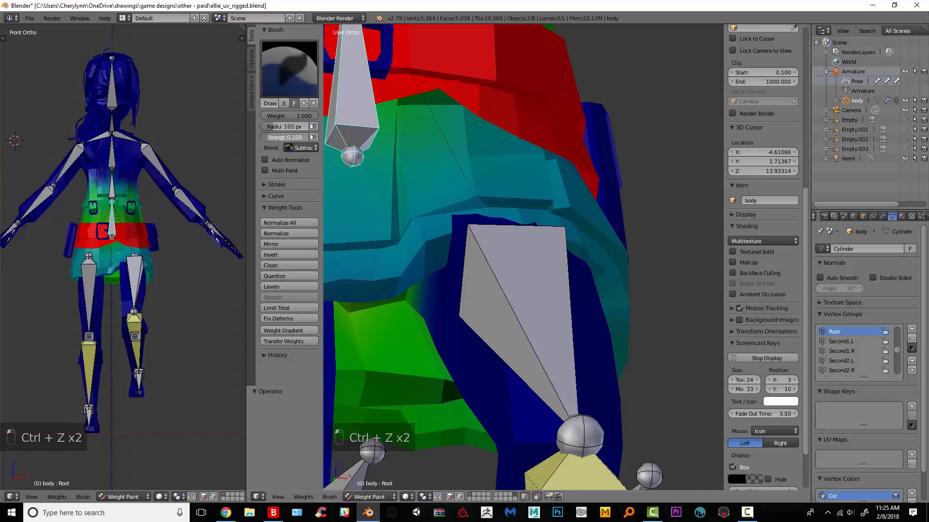
Subtract Root weight from the skirt hem all around the top of the raised left thigh.
{"action": "mouse_move", "coordinate": [512, 223]}
{"action": "left_mouse_down"}
{"action": "mouse_move", "coordinate": [441, 245]}
{"action": "mouse_move", "coordinate": [432, 270]}
{"action": "left_mouse_up"}
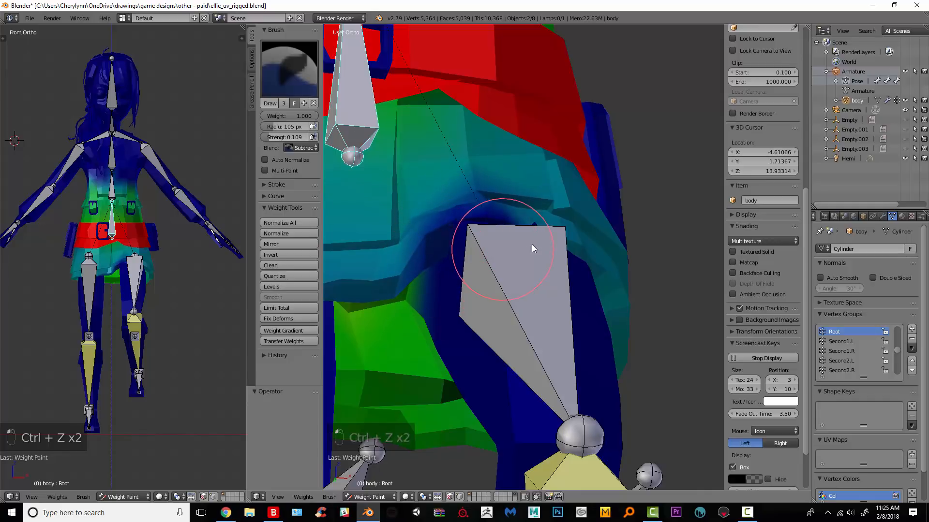
{"action": "middle_click_drag", "start_coordinate": [555, 250], "coordinate": [466, 250]}
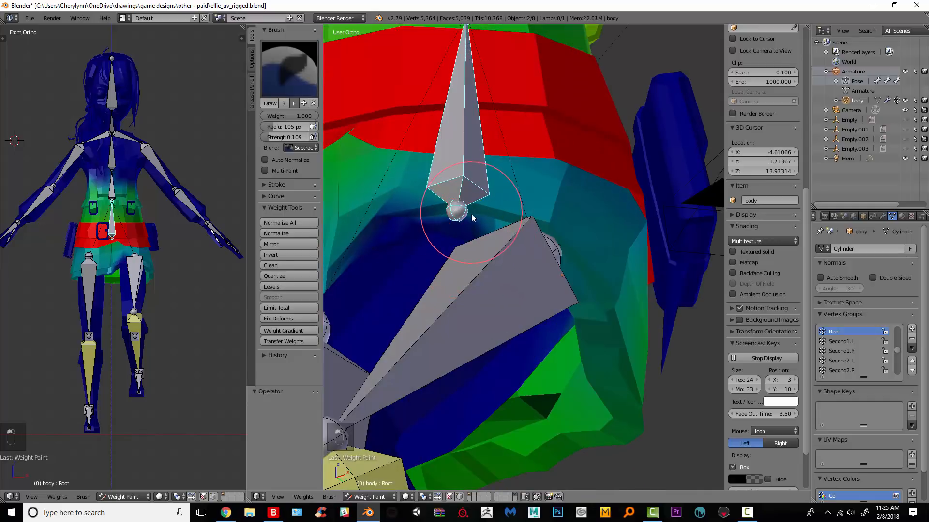
{"action": "mouse_move", "coordinate": [472, 218]}
{"action": "left_mouse_down"}
{"action": "mouse_move", "coordinate": [420, 211]}
{"action": "mouse_move", "coordinate": [527, 224]}
{"action": "mouse_move", "coordinate": [505, 224]}
{"action": "mouse_move", "coordinate": [550, 250]}
{"action": "left_mouse_up"}
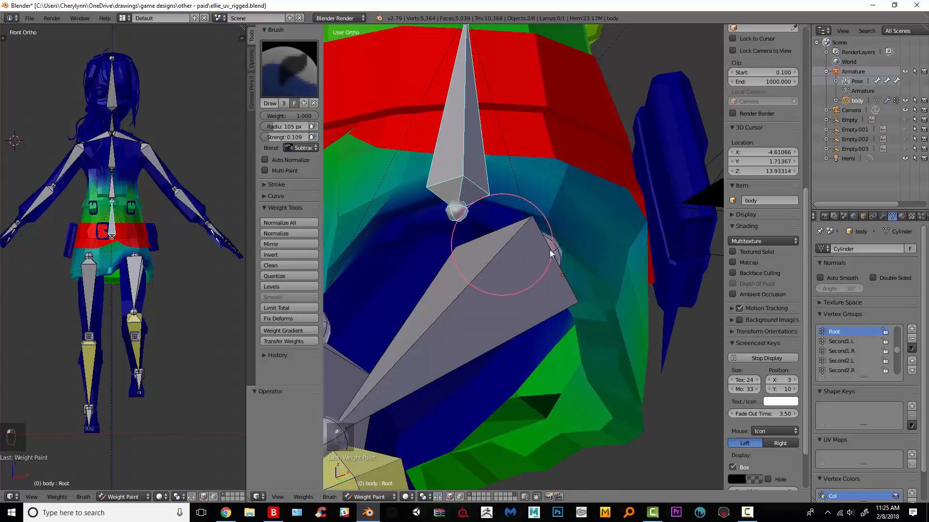
{"action": "middle_click_drag", "start_coordinate": [549, 251], "coordinate": [584, 270]}
{"action": "mouse_move", "coordinate": [431, 222]}
{"action": "left_mouse_down"}
{"action": "mouse_move", "coordinate": [391, 222]}
{"action": "mouse_move", "coordinate": [454, 268]}
{"action": "left_mouse_up"}
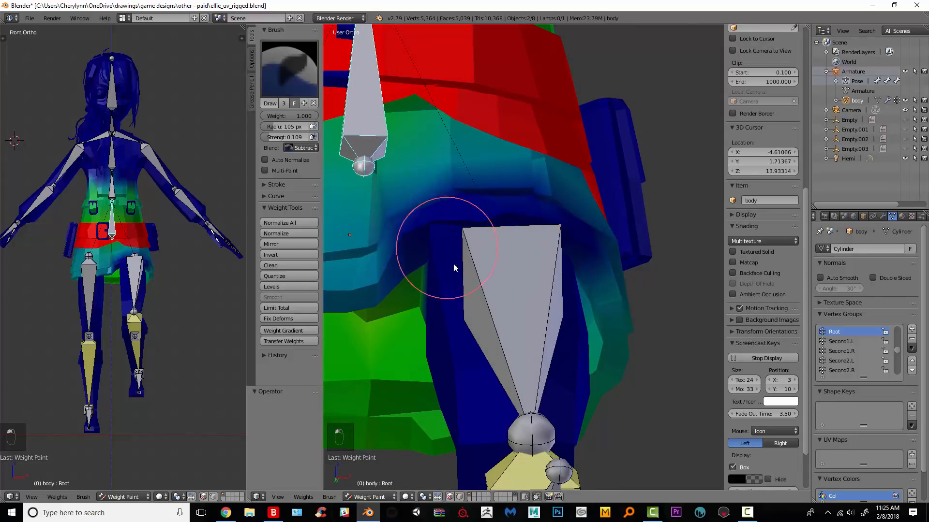
Select the left foot's IK.L bone, switch to the armature in Pose Mode, and set the viewport shading to Material.
{"action": "middle_click_drag", "start_coordinate": [454, 268], "coordinate": [559, 363]}
{"action": "right_click", "coordinate": [557, 364]}
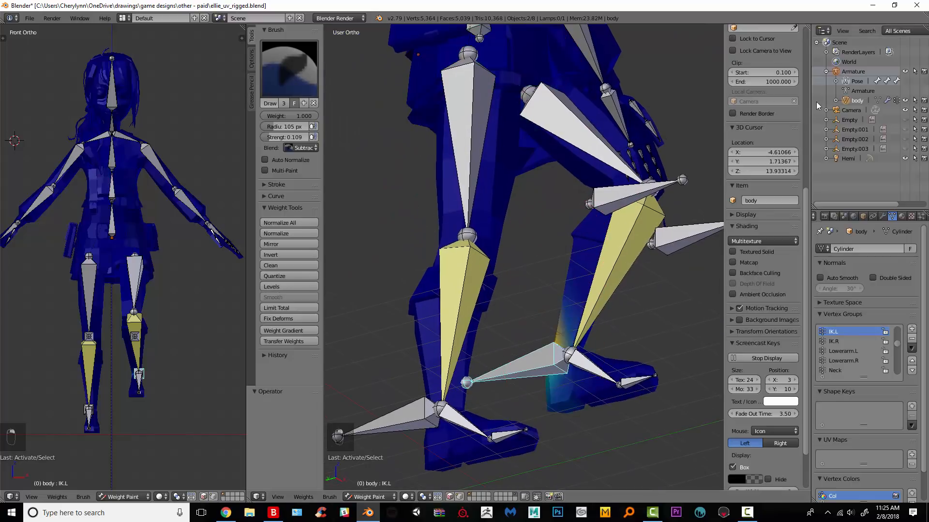
{"action": "left_click", "coordinate": [854, 87]}
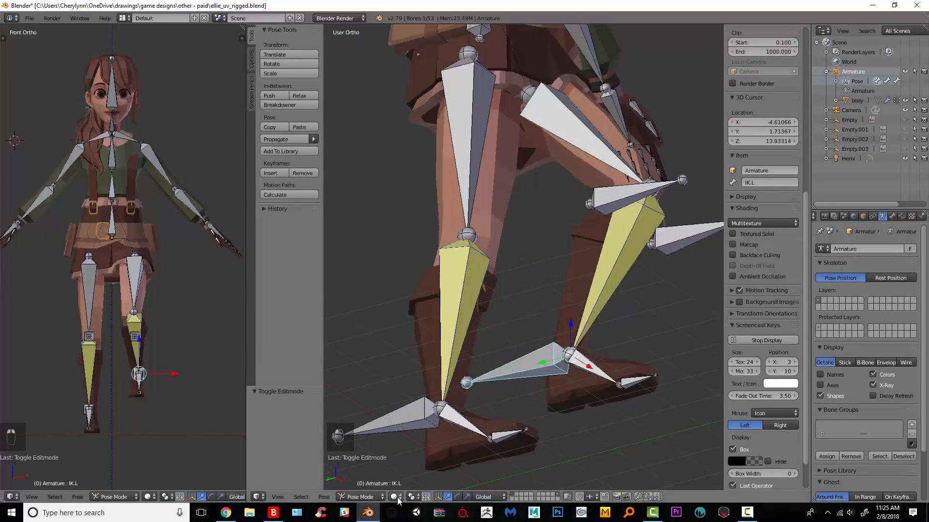
{"action": "left_click", "coordinate": [398, 500]}
{"action": "left_click", "coordinate": [419, 432]}
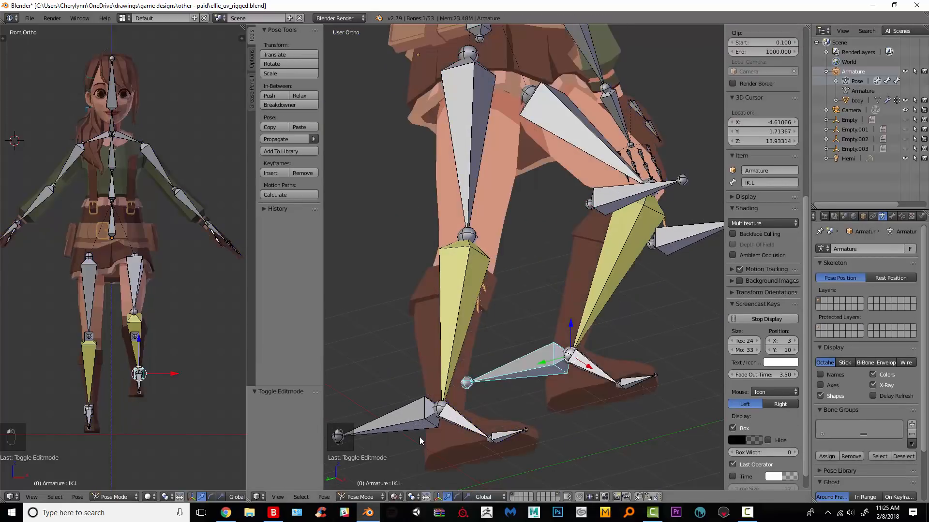
Clear the trial move of IK.L and raise the left foot again by about X -0.51, Y -1.40, Z 1.10.
{"action": "key", "text": "g"}
{"action": "left_click", "coordinate": [532, 359]}
{"action": "middle_click_drag", "start_coordinate": [531, 359], "coordinate": [426, 343]}
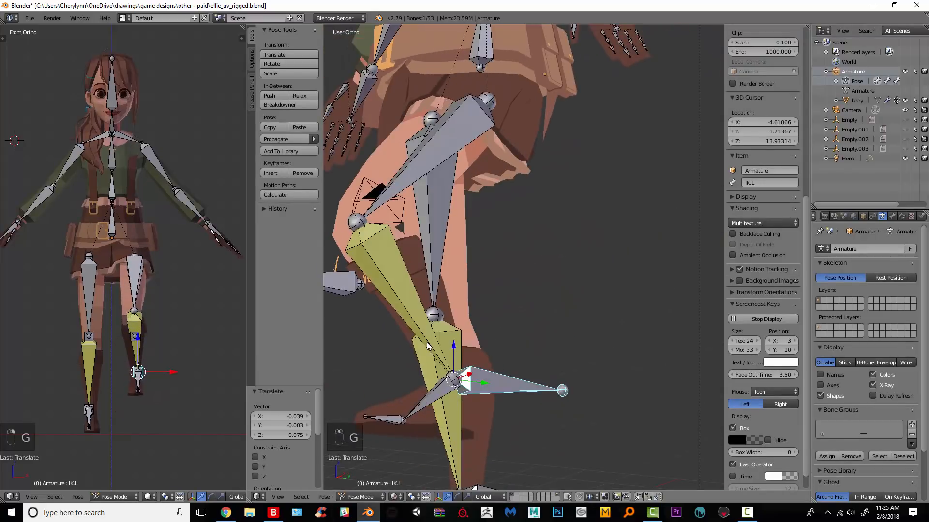
{"action": "key", "text": "alt+g"}
{"action": "key", "text": "g"}
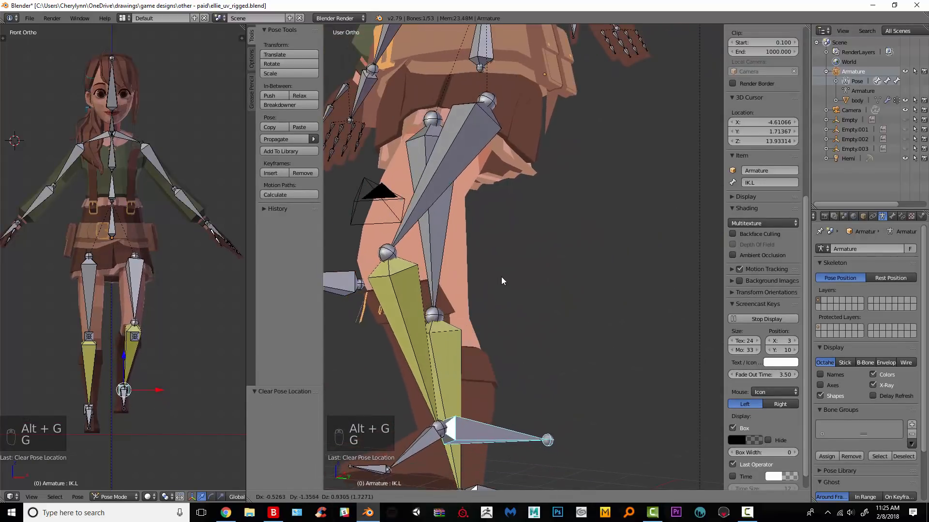
{"action": "left_click", "coordinate": [544, 283]}
{"action": "middle_click_drag", "start_coordinate": [544, 283], "coordinate": [568, 269]}
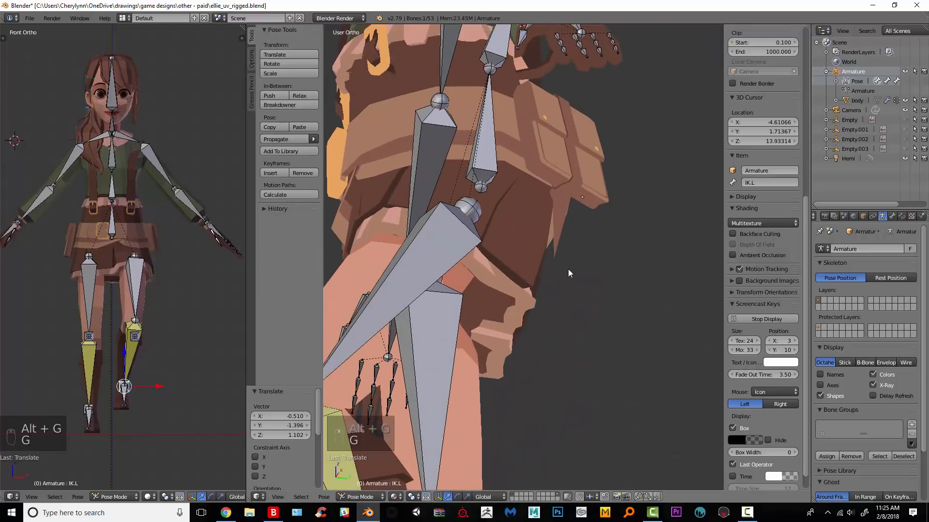
Return to weight painting the body with Solid shading and select the left thigh bone to show its Shin.L weights.
{"action": "left_click", "coordinate": [867, 103]}
{"action": "left_click", "coordinate": [406, 497]}
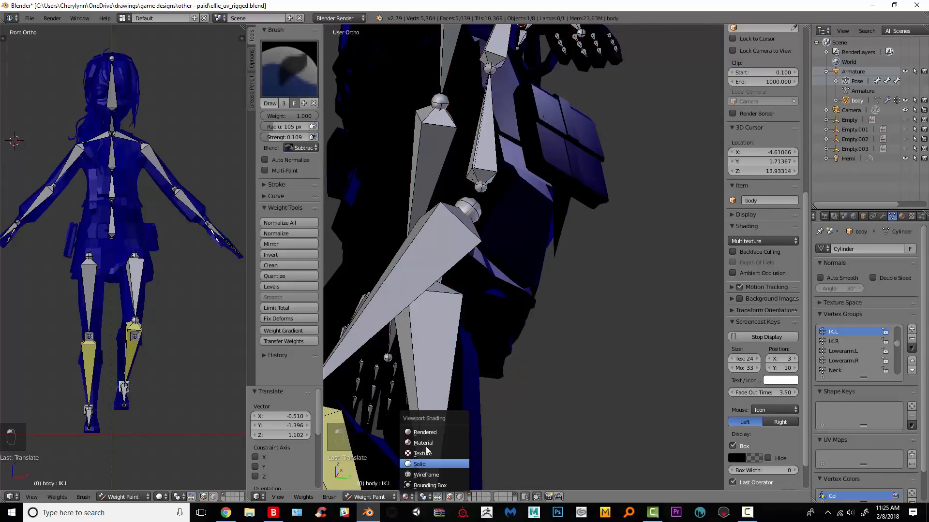
{"action": "left_click", "coordinate": [420, 464]}
{"action": "mouse_move", "coordinate": [420, 464]}
{"action": "middle_mouse_down"}
{"action": "mouse_move", "coordinate": [440, 121]}
{"action": "mouse_move", "coordinate": [503, 282]}
{"action": "mouse_move", "coordinate": [605, 362]}
{"action": "middle_mouse_up"}
{"action": "right_click", "coordinate": [503, 283]}
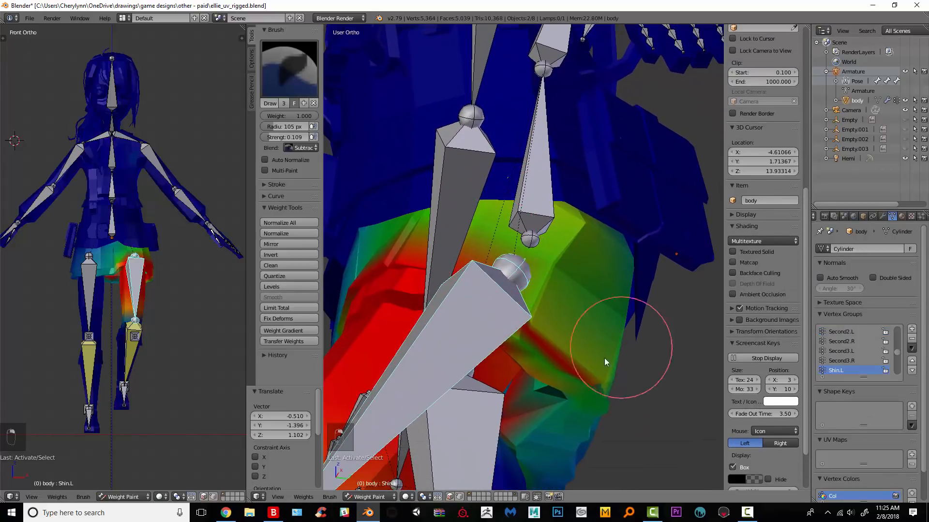
{"action": "left_click", "coordinate": [290, 150]}
{"action": "left_click_drag", "start_coordinate": [676, 320], "coordinate": [670, 326]}
{"action": "middle_click_drag", "start_coordinate": [524, 241], "coordinate": [549, 249]}
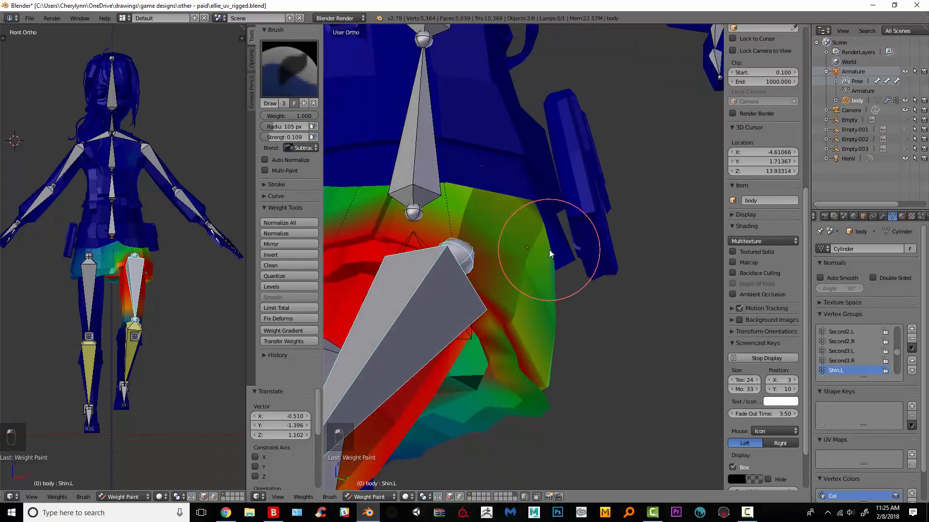
Try raising the left foot higher with the IK.L bone and undo the move.
{"action": "middle_click_drag", "start_coordinate": [498, 152], "coordinate": [543, 383]}
{"action": "right_click", "coordinate": [570, 383]}
{"action": "key", "text": "g"}
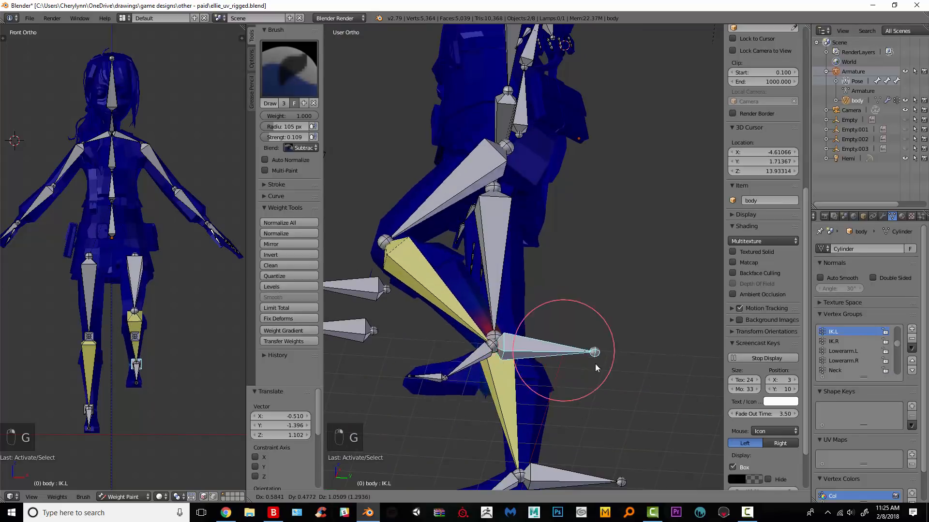
{"action": "left_click", "coordinate": [598, 362]}
{"action": "middle_click_drag", "start_coordinate": [598, 362], "coordinate": [603, 346]}
{"action": "key", "text": "ctrl+z"}
Raise the right leg by moving the IK.R bone about X 0.14, Y -0.64, Z 2.13.
{"action": "right_click", "coordinate": [429, 447]}
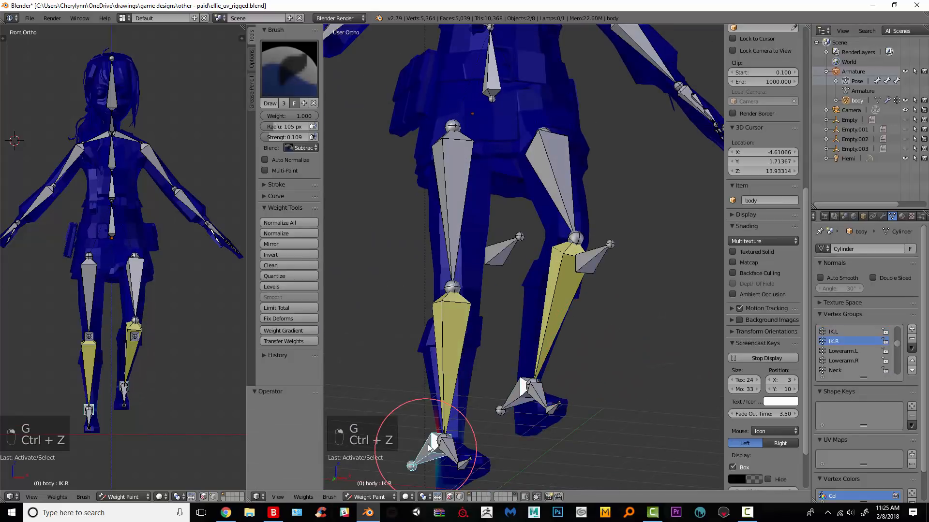
{"action": "key", "text": "g"}
{"action": "left_click", "coordinate": [435, 367]}
{"action": "scroll", "coordinate": [462, 94], "scroll_direction": "up", "scroll_amount": 2}
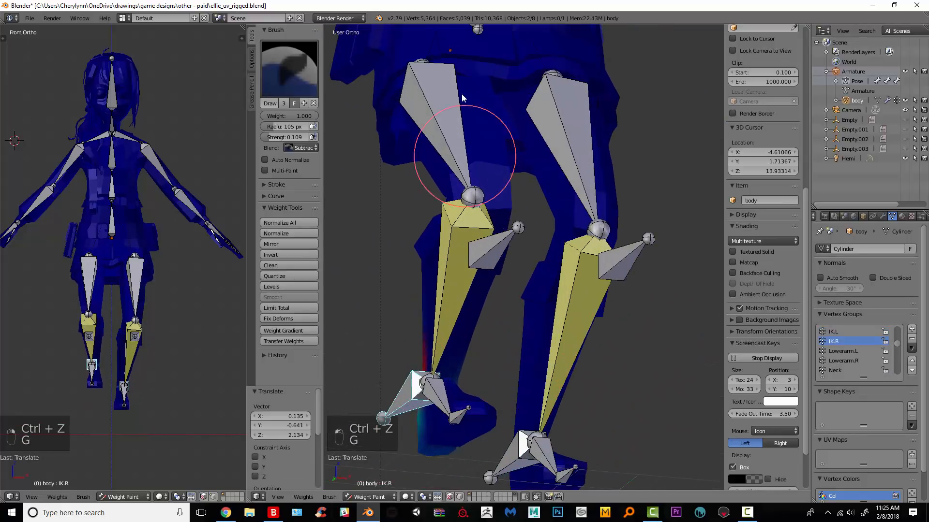
Try subtracting Shin.R weight from the skirt on the left thigh's side and undo the strokes.
{"action": "right_click", "coordinate": [462, 94]}
{"action": "middle_click_drag", "start_coordinate": [462, 94], "coordinate": [451, 218], "text": "shift"}
{"action": "scroll", "coordinate": [452, 218], "scroll_direction": "up", "scroll_amount": 2}
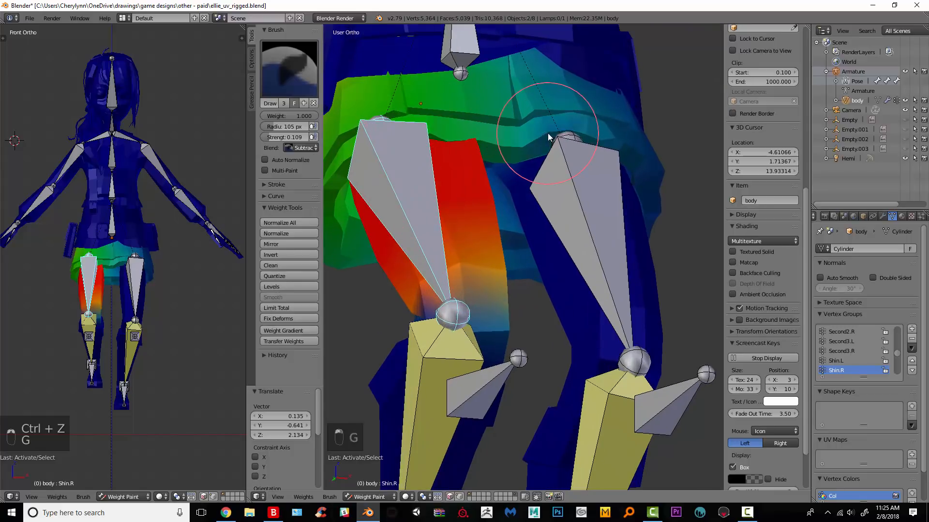
{"action": "mouse_move", "coordinate": [549, 137]}
{"action": "left_mouse_down"}
{"action": "mouse_move", "coordinate": [555, 103]}
{"action": "mouse_move", "coordinate": [515, 71]}
{"action": "mouse_move", "coordinate": [586, 97]}
{"action": "left_mouse_up"}
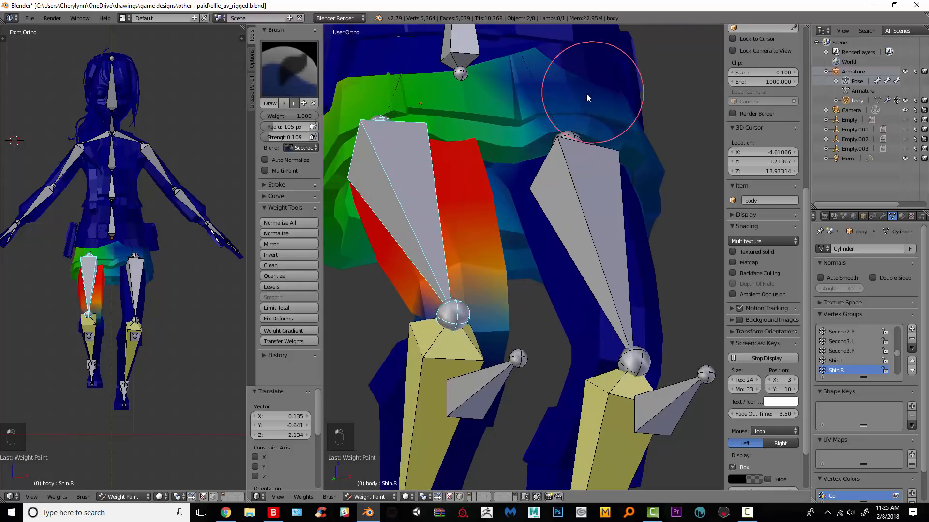
{"action": "key", "text": "ctrl+z"}
{"action": "key", "text": "ctrl+z"}
{"action": "key", "text": "ctrl+z"}
{"action": "scroll", "coordinate": [535, 228], "scroll_direction": "up", "scroll_amount": 2}
{"action": "mouse_move", "coordinate": [538, 135]}
{"action": "middle_mouse_down", "text": "shift"}
{"action": "mouse_move", "coordinate": [535, 228]}
{"action": "mouse_move", "coordinate": [421, 182]}
{"action": "middle_mouse_up", "text": "shift"}
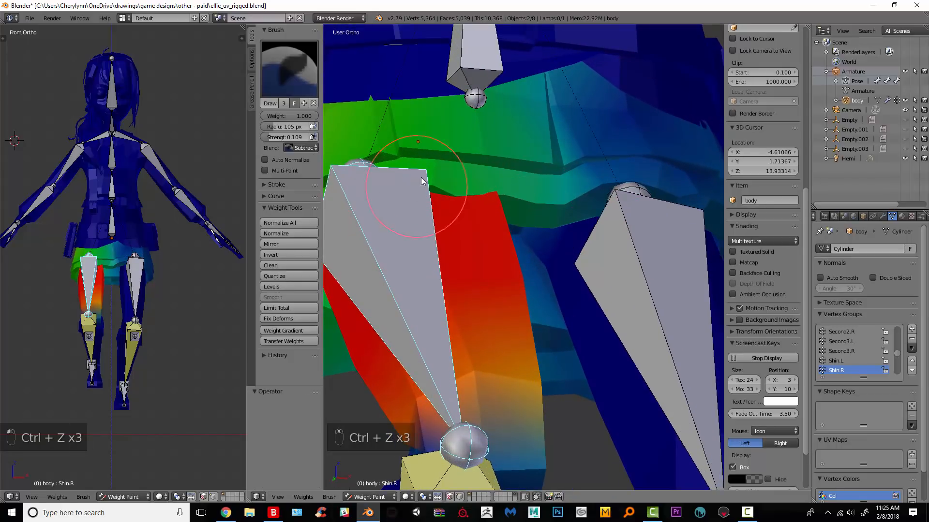
Select the Root bone and subtract its weight from the skirt hem above the raised right thigh, undoing a trial stroke.
{"action": "right_click", "coordinate": [486, 68]}
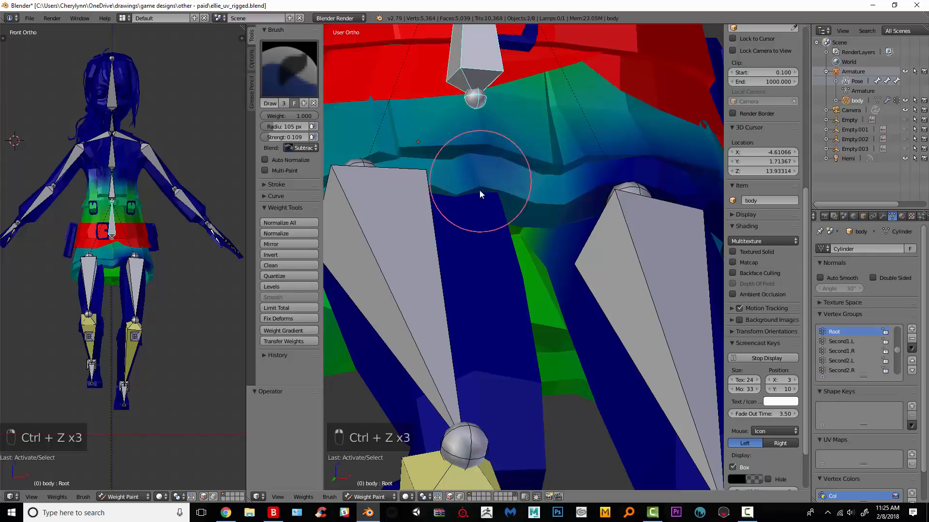
{"action": "mouse_move", "coordinate": [479, 189]}
{"action": "left_mouse_down"}
{"action": "mouse_move", "coordinate": [464, 182]}
{"action": "mouse_move", "coordinate": [494, 190]}
{"action": "left_mouse_up"}
{"action": "key", "text": "ctrl+z"}
{"action": "mouse_move", "coordinate": [415, 205]}
{"action": "middle_mouse_down", "text": "shift"}
{"action": "mouse_move", "coordinate": [504, 221]}
{"action": "mouse_move", "coordinate": [535, 169]}
{"action": "middle_mouse_up", "text": "shift"}
{"action": "mouse_move", "coordinate": [458, 213]}
{"action": "middle_mouse_down"}
{"action": "mouse_move", "coordinate": [652, 206]}
{"action": "mouse_move", "coordinate": [559, 218]}
{"action": "middle_mouse_up"}
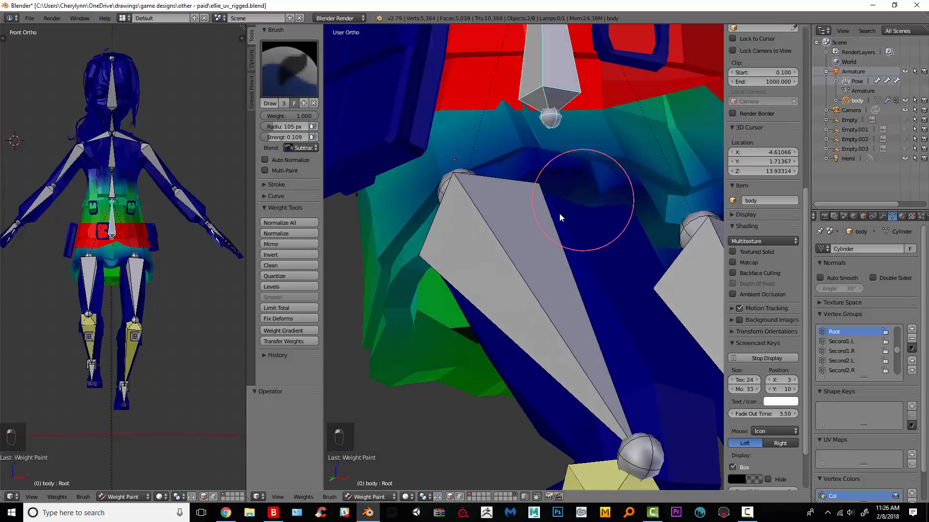
Select the right thigh bone, set the brush blend to Add, and add Shin.R weight to the skirt above that thigh.
{"action": "right_click", "coordinate": [559, 217]}
{"action": "left_click", "coordinate": [300, 148]}
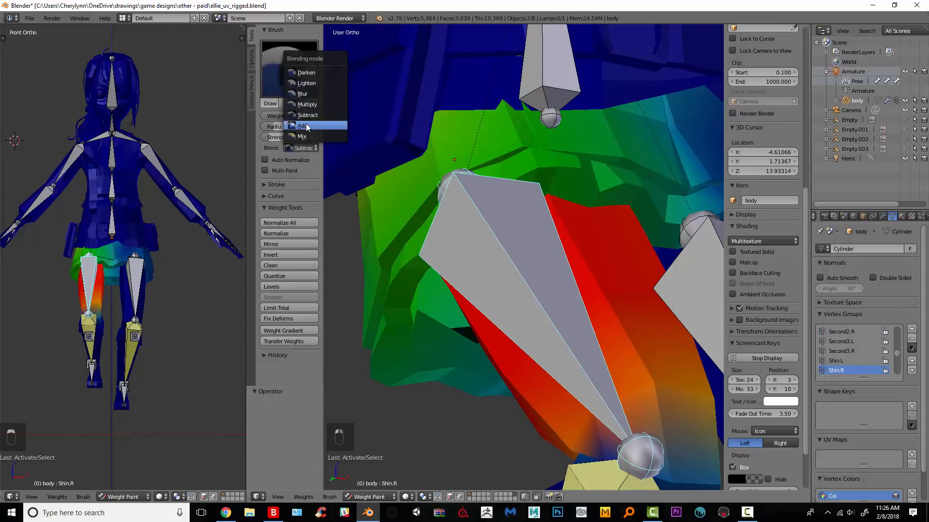
{"action": "left_click", "coordinate": [303, 126]}
{"action": "mouse_move", "coordinate": [544, 170]}
{"action": "left_mouse_down"}
{"action": "mouse_move", "coordinate": [599, 198]}
{"action": "mouse_move", "coordinate": [506, 196]}
{"action": "mouse_move", "coordinate": [620, 202]}
{"action": "mouse_move", "coordinate": [493, 180]}
{"action": "left_mouse_up"}
{"action": "scroll", "coordinate": [576, 237], "scroll_direction": "down", "scroll_amount": 2}
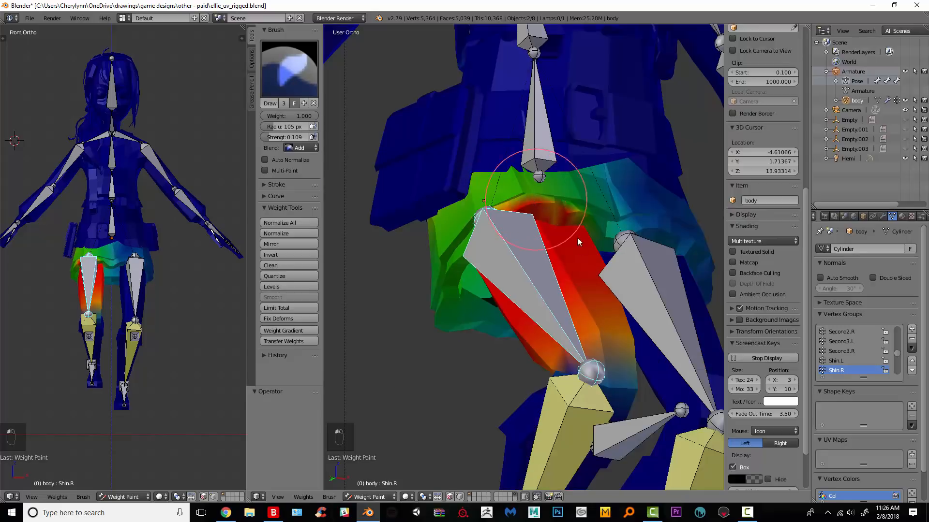
Select all bones and clear their pose rotation and location.
{"action": "key", "text": "a"}
{"action": "key", "text": "a"}
{"action": "key", "text": "a"}
{"action": "key", "text": "alt+r"}
{"action": "key", "text": "alt+g"}
{"action": "scroll", "coordinate": [588, 250], "scroll_direction": "down", "scroll_amount": 2}
{"action": "scroll", "coordinate": [578, 280], "scroll_direction": "up", "scroll_amount": 2}
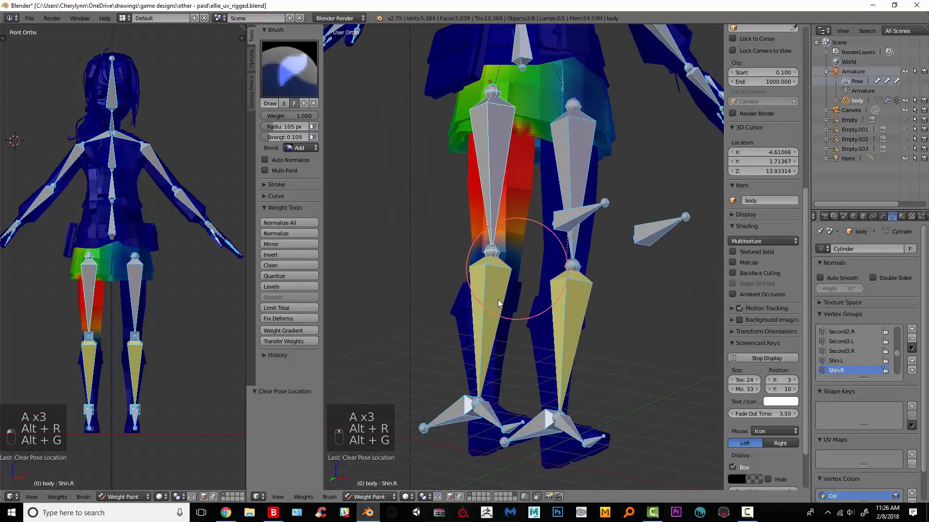
Raise the right foot by moving the IK.R bone about X 0.73, Y -0.85, Z 1.16.
{"action": "right_click", "coordinate": [435, 417]}
{"action": "key", "text": "g"}
{"action": "left_click", "coordinate": [517, 281]}
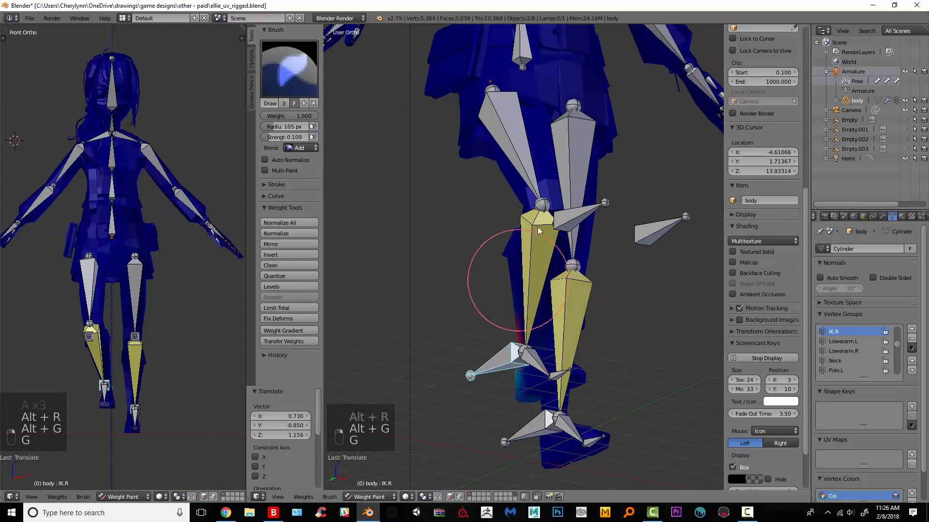
{"action": "scroll", "coordinate": [483, 295], "scroll_direction": "up", "scroll_amount": 4}
Set the brush blend to Subtract, select the left thigh bone, and subtract Shin.L weight from the skirt above the right thigh.
{"action": "right_click", "coordinate": [401, 244]}
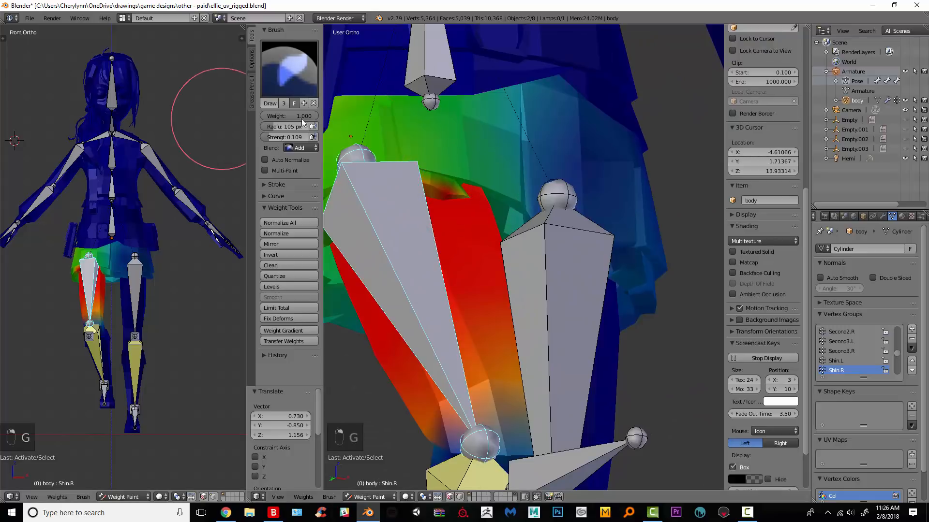
{"action": "right_click", "coordinate": [435, 97]}
{"action": "left_click", "coordinate": [299, 148]}
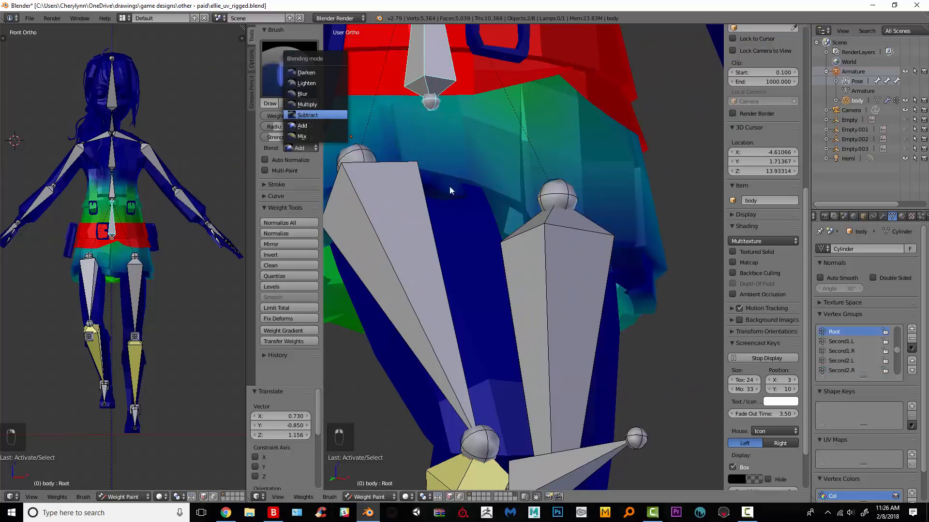
{"action": "left_click", "coordinate": [308, 115]}
{"action": "right_click", "coordinate": [561, 261]}
{"action": "left_click", "coordinate": [470, 197]}
{"action": "middle_click_drag", "start_coordinate": [483, 203], "coordinate": [431, 206]}
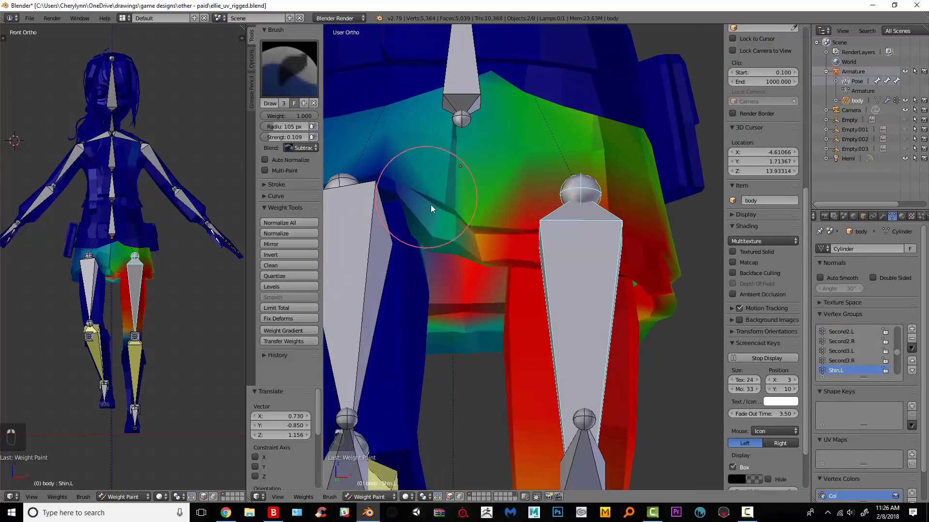
{"action": "mouse_move", "coordinate": [431, 205]}
{"action": "left_mouse_down"}
{"action": "mouse_move", "coordinate": [431, 243]}
{"action": "mouse_move", "coordinate": [431, 208]}
{"action": "mouse_move", "coordinate": [355, 194]}
{"action": "left_mouse_up"}
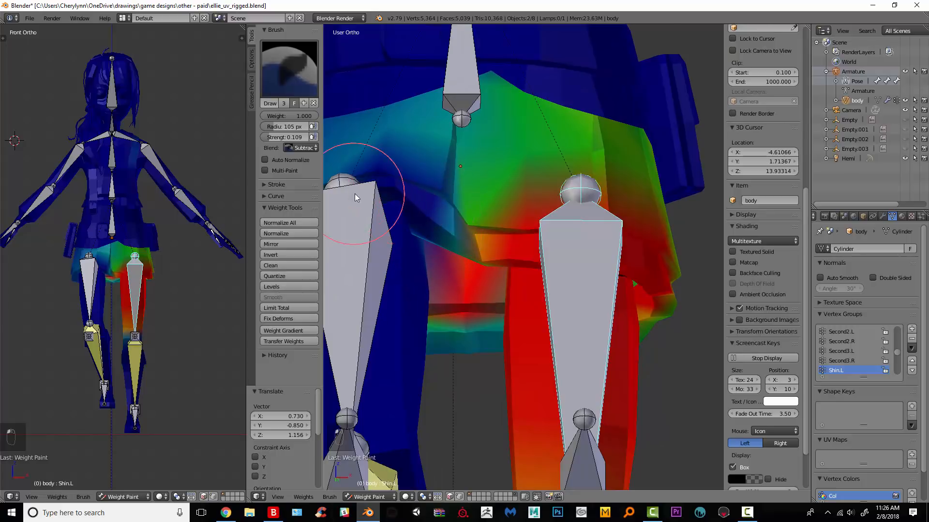
{"action": "middle_click_drag", "start_coordinate": [355, 194], "coordinate": [457, 194]}
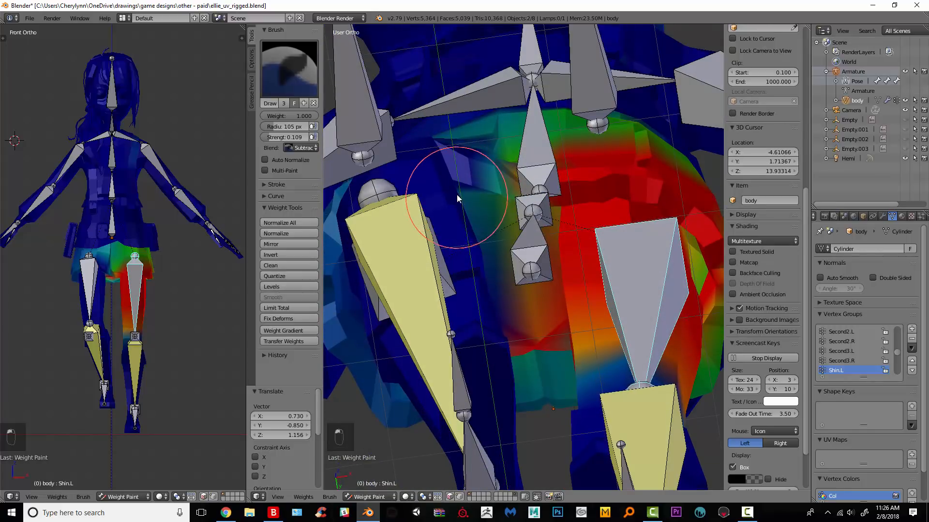
{"action": "middle_click_drag", "start_coordinate": [411, 175], "coordinate": [452, 233]}
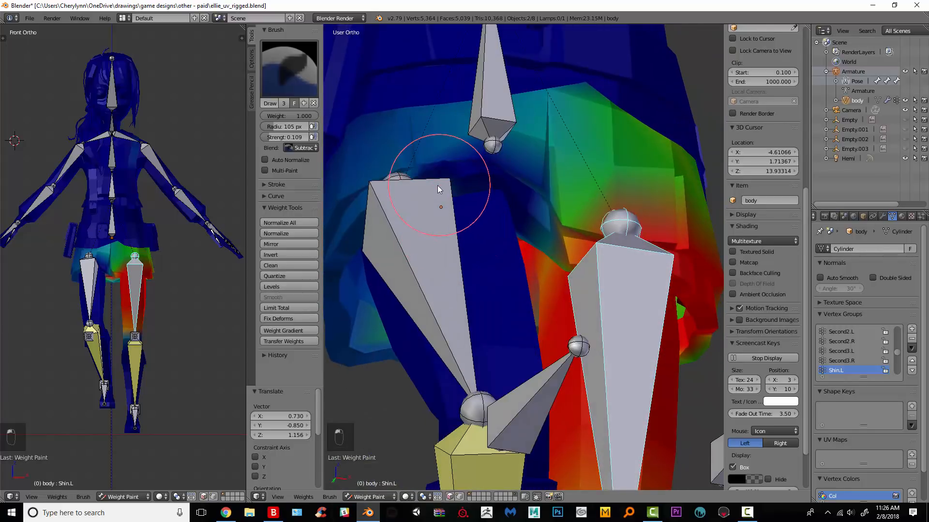
{"action": "mouse_move", "coordinate": [439, 189]}
{"action": "middle_mouse_down"}
{"action": "mouse_move", "coordinate": [539, 169]}
{"action": "mouse_move", "coordinate": [526, 199]}
{"action": "mouse_move", "coordinate": [498, 218]}
{"action": "middle_mouse_up"}
Select the right thigh bone and subtract Shin.R weight from the skirt on the left thigh's side.
{"action": "right_click", "coordinate": [467, 236]}
{"action": "mouse_move", "coordinate": [659, 255]}
{"action": "middle_mouse_down"}
{"action": "mouse_move", "coordinate": [619, 256]}
{"action": "mouse_move", "coordinate": [580, 317]}
{"action": "mouse_move", "coordinate": [589, 330]}
{"action": "middle_mouse_up"}
{"action": "left_click", "coordinate": [619, 256]}
{"action": "scroll", "coordinate": [589, 330], "scroll_direction": "down", "scroll_amount": 3}
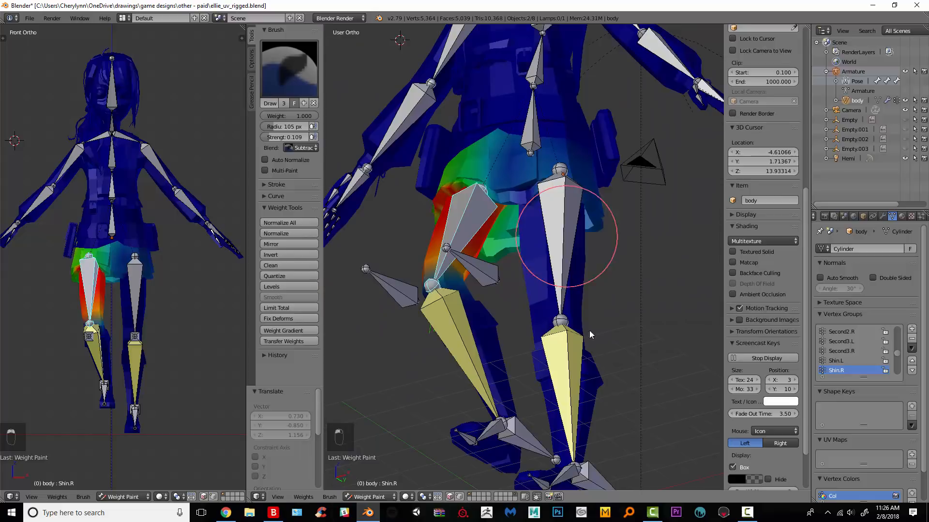
Raise the left foot with its IK bone, then move IK.R about X -0.20, Y -0.72, Z 1.11 so both legs are lifted.
{"action": "right_click", "coordinate": [585, 468]}
{"action": "key", "text": "g"}
{"action": "key", "text": "g"}
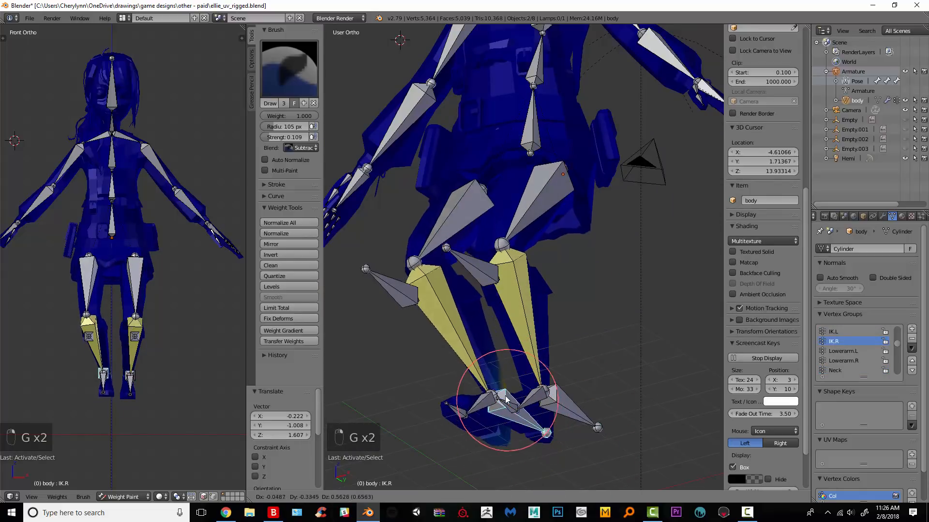
{"action": "left_click", "coordinate": [487, 375]}
{"action": "scroll", "coordinate": [534, 201], "scroll_direction": "up", "scroll_amount": 6}
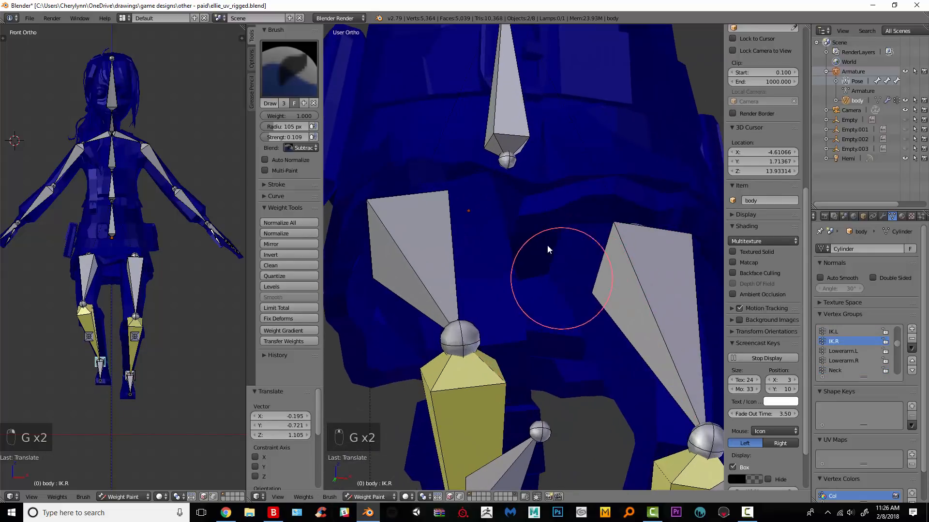
Select the right thigh bone, undo a trial Subtract stroke on the skirt, and set the brush blend to Add.
{"action": "middle_click_drag", "start_coordinate": [547, 245], "coordinate": [429, 269]}
{"action": "right_click", "coordinate": [429, 269]}
{"action": "left_click_drag", "start_coordinate": [512, 245], "coordinate": [481, 212]}
{"action": "key", "text": "ctrl+z"}
{"action": "left_click", "coordinate": [300, 148]}
{"action": "left_click", "coordinate": [297, 128]}
Try moving the right thigh bone to test the skirt and undo the move.
{"action": "mouse_move", "coordinate": [481, 213]}
{"action": "middle_mouse_down"}
{"action": "mouse_move", "coordinate": [473, 283]}
{"action": "mouse_move", "coordinate": [437, 270]}
{"action": "middle_mouse_up"}
{"action": "key", "text": "g"}
{"action": "left_click", "coordinate": [449, 272]}
{"action": "key", "text": "ctrl+z"}
Add Shin.R weight to the skirt hem around the top of the raised right thigh, undoing the excess strokes.
{"action": "scroll", "coordinate": [443, 246], "scroll_direction": "up", "scroll_amount": 3}
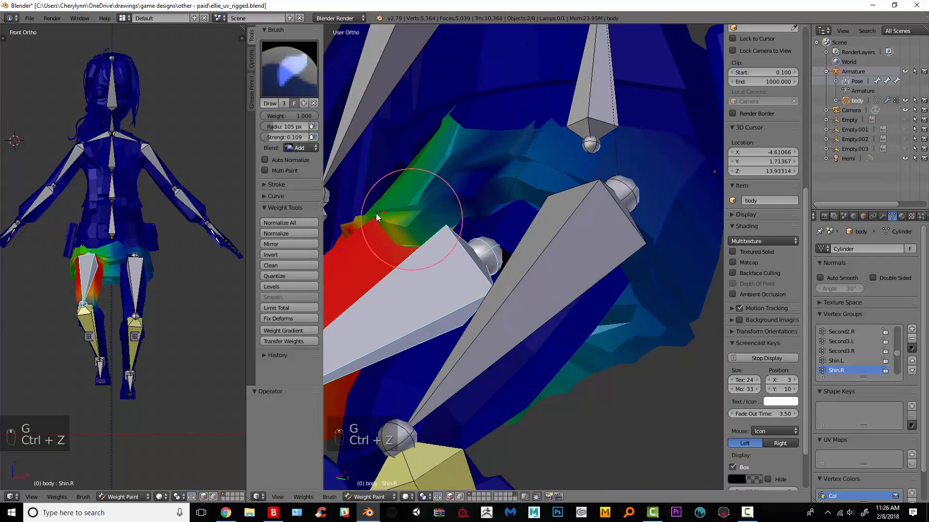
{"action": "key", "text": "ctrl+z"}
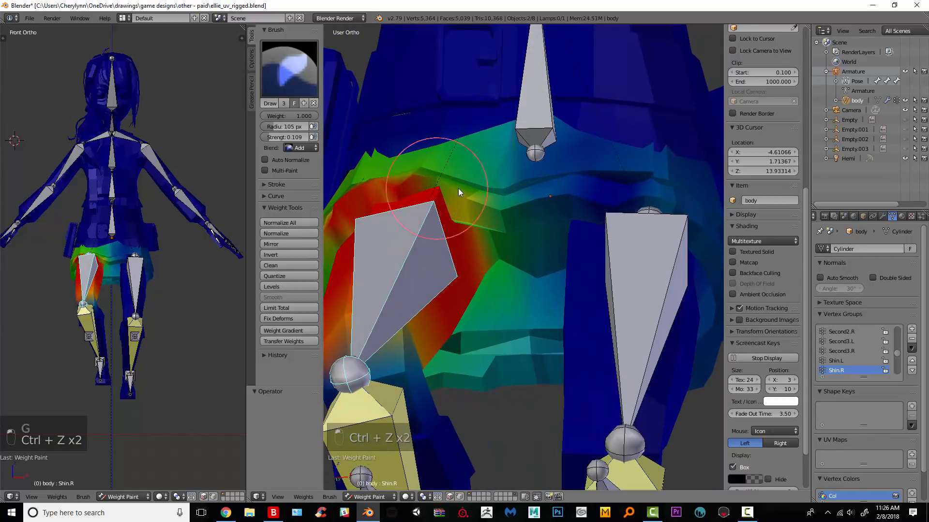
{"action": "mouse_move", "coordinate": [458, 193]}
{"action": "left_mouse_down"}
{"action": "mouse_move", "coordinate": [379, 189]}
{"action": "mouse_move", "coordinate": [402, 185]}
{"action": "left_mouse_up"}
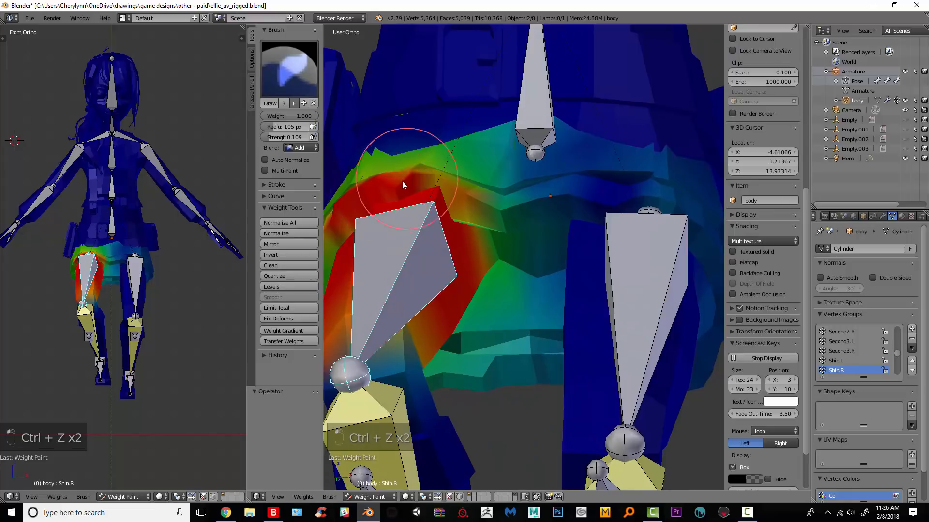
{"action": "key", "text": "ctrl+z"}
Select the Root bone, set the brush blend to Subtract, and remove more Root weight from the skirt above the right thigh.
{"action": "middle_click_drag", "start_coordinate": [402, 182], "coordinate": [494, 173]}
{"action": "scroll", "coordinate": [503, 164], "scroll_direction": "down", "scroll_amount": 2}
{"action": "right_click", "coordinate": [516, 145]}
{"action": "scroll", "coordinate": [493, 188], "scroll_direction": "up", "scroll_amount": 2}
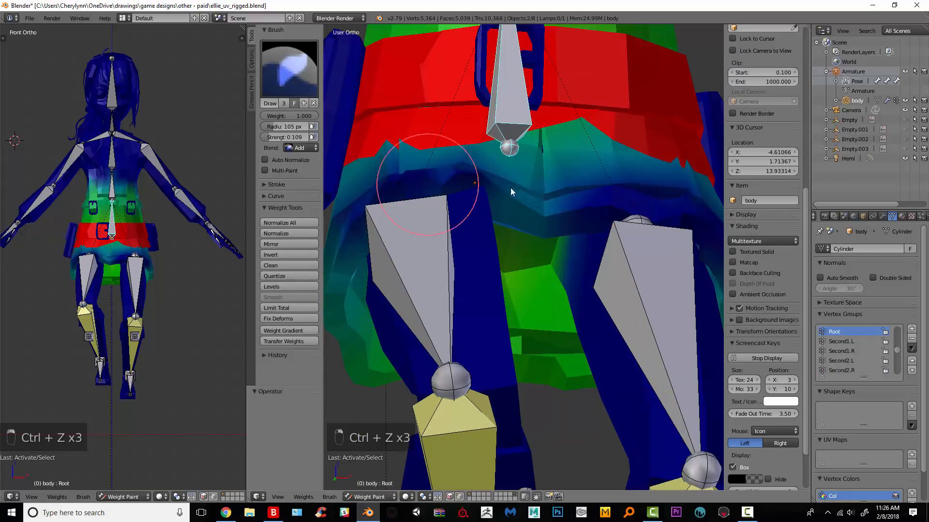
{"action": "left_click", "coordinate": [300, 147]}
{"action": "left_click", "coordinate": [309, 118]}
{"action": "mouse_move", "coordinate": [513, 216]}
{"action": "left_mouse_down"}
{"action": "mouse_move", "coordinate": [430, 201]}
{"action": "mouse_move", "coordinate": [517, 207]}
{"action": "mouse_move", "coordinate": [421, 194]}
{"action": "left_mouse_up"}
{"action": "scroll", "coordinate": [502, 222], "scroll_direction": "down", "scroll_amount": 1}
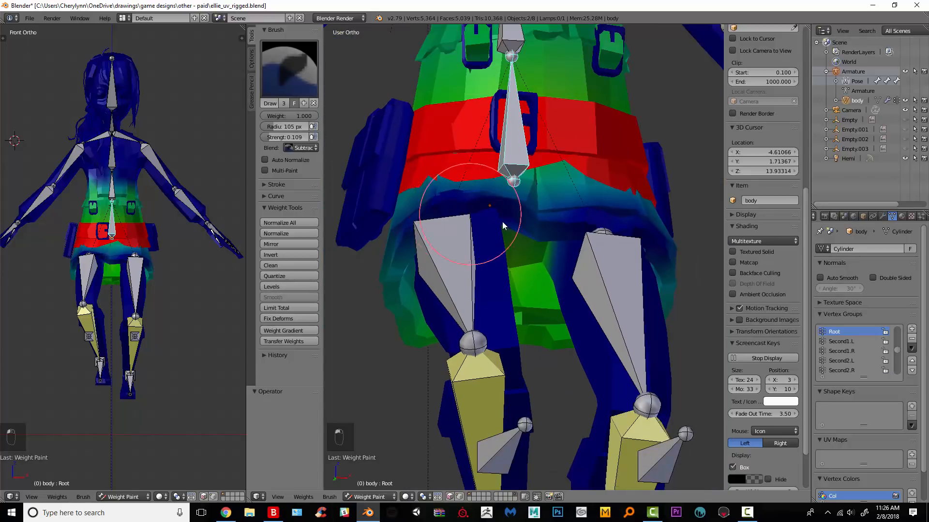
Subtract Root weight from the skirt hem above the raised left thigh.
{"action": "scroll", "coordinate": [502, 221], "scroll_direction": "up", "scroll_amount": 1}
{"action": "mouse_move", "coordinate": [532, 213]}
{"action": "left_mouse_down"}
{"action": "mouse_move", "coordinate": [487, 218]}
{"action": "mouse_move", "coordinate": [616, 227]}
{"action": "left_mouse_up"}
{"action": "scroll", "coordinate": [596, 248], "scroll_direction": "down", "scroll_amount": 1}
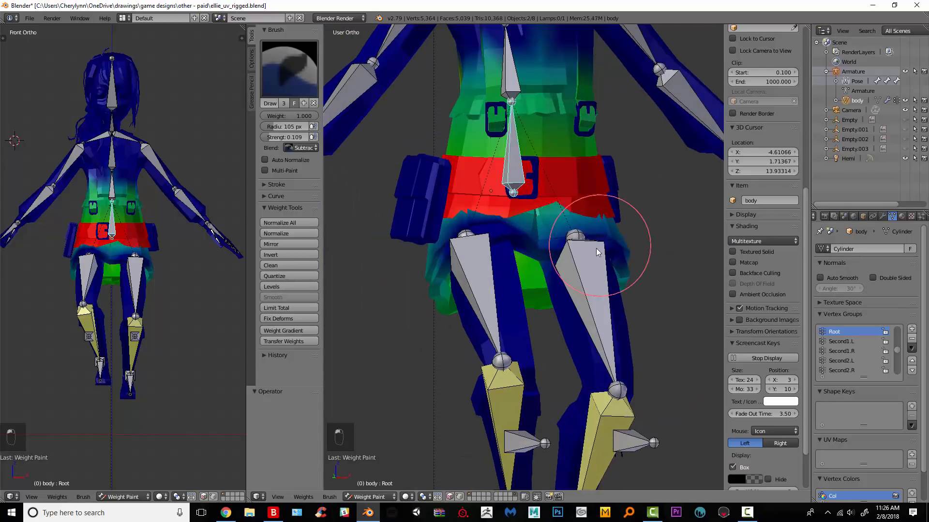
Clear the pose rotation and location of all bones.
{"action": "key", "text": "a"}
{"action": "key", "text": "a"}
{"action": "key", "text": "a"}
{"action": "key", "text": "alt+r"}
{"action": "key", "text": "alt+g"}
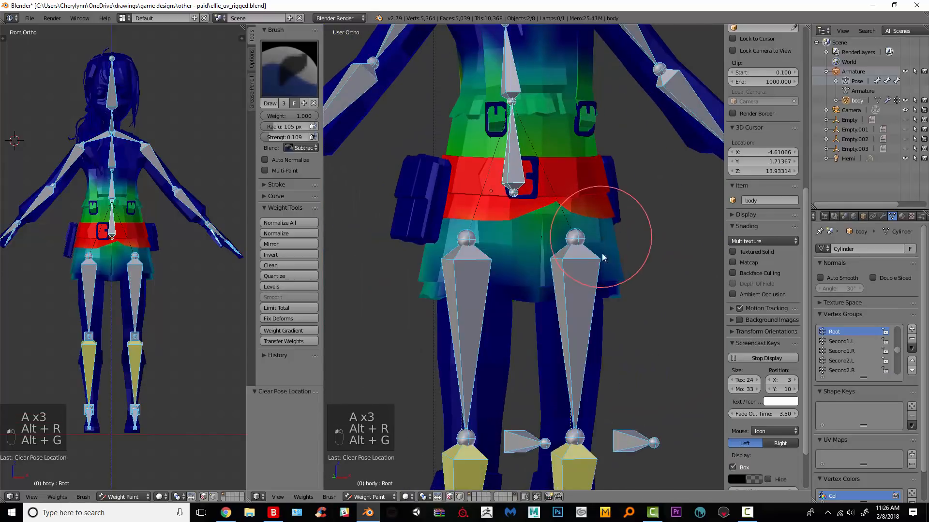
Make the armature active in Pose Mode and display the character with Material shading.
{"action": "scroll", "coordinate": [602, 253], "scroll_direction": "down", "scroll_amount": 2}
{"action": "left_click", "coordinate": [857, 80]}
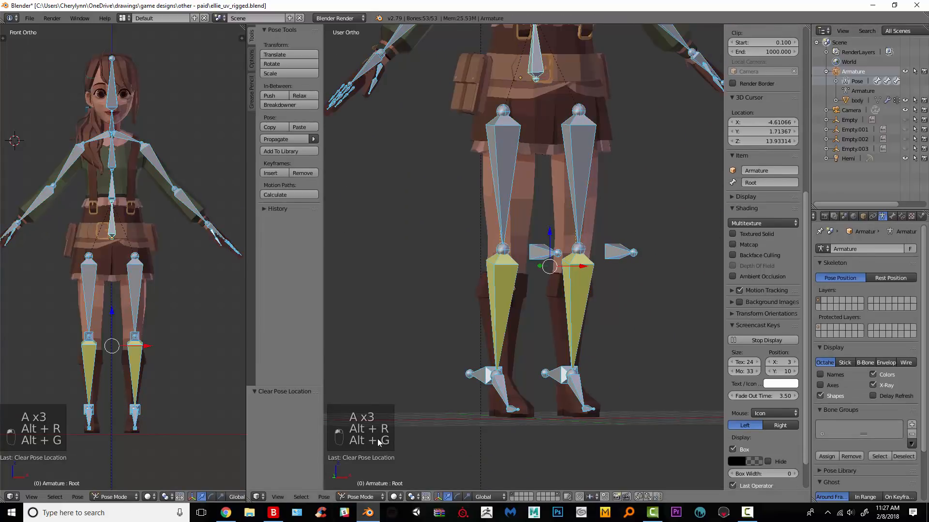
{"action": "left_click", "coordinate": [395, 497]}
{"action": "left_click", "coordinate": [406, 435]}
Try raising and moving the right foot's IK.R bone to test the skirt, and undo the last move.
{"action": "middle_click_drag", "start_coordinate": [590, 304], "coordinate": [595, 387]}
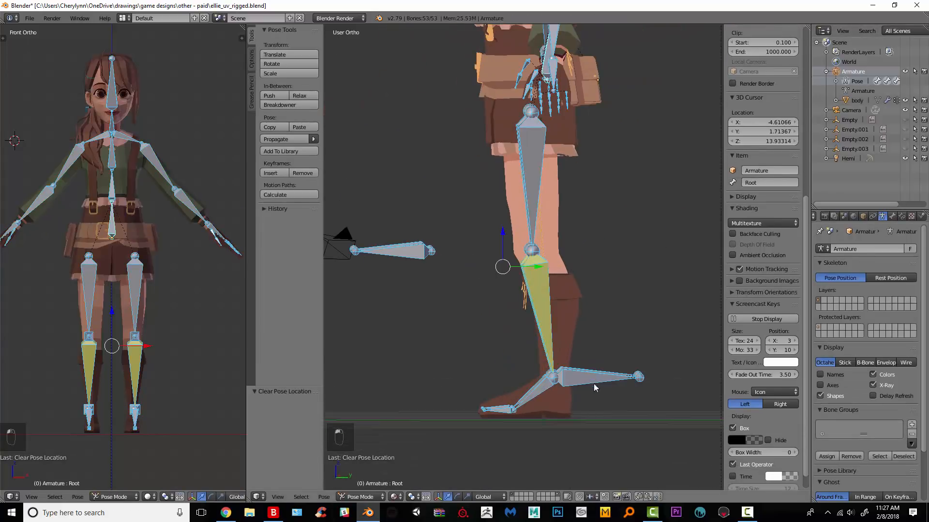
{"action": "right_click", "coordinate": [595, 382]}
{"action": "key", "text": "g"}
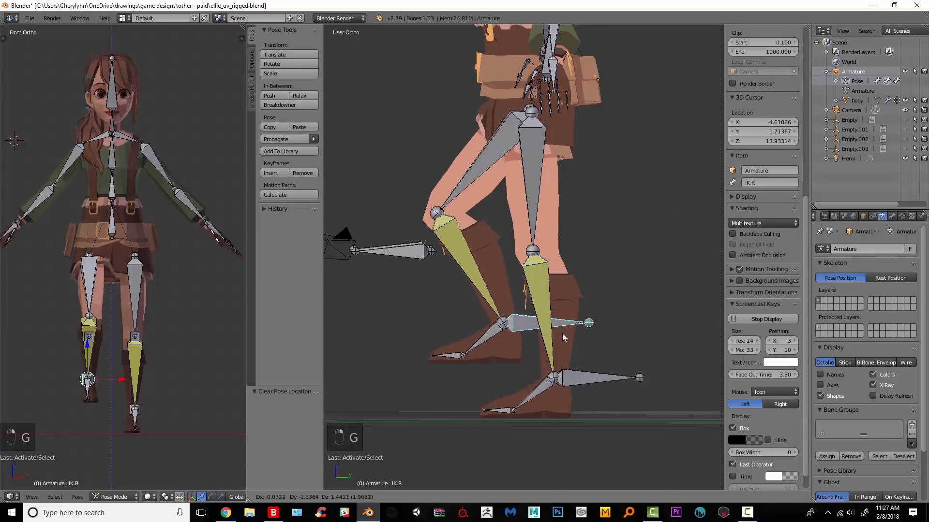
{"action": "left_click", "coordinate": [562, 337]}
{"action": "middle_click_drag", "start_coordinate": [562, 338], "coordinate": [701, 294]}
{"action": "key", "text": "g"}
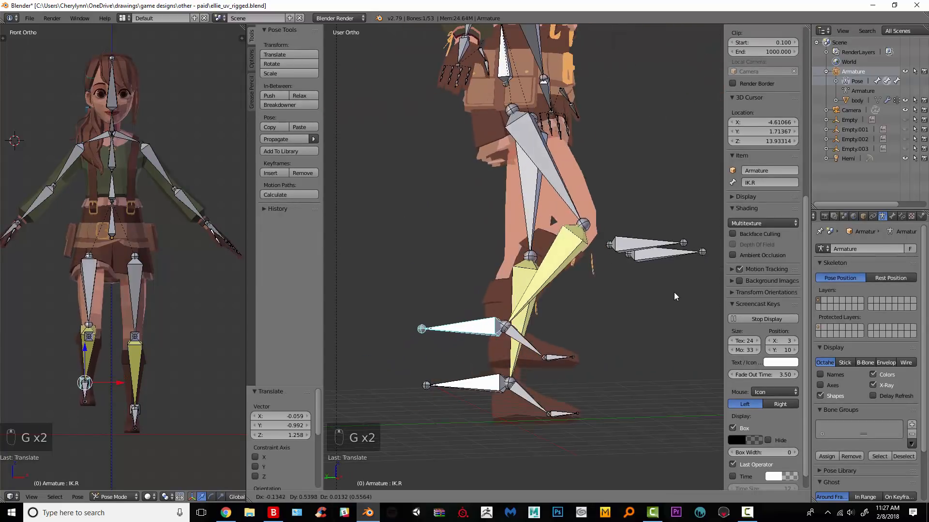
{"action": "left_click", "coordinate": [665, 299]}
{"action": "key", "text": "ctrl+z"}
Try moving the left foot's IK.L bone to bend both legs, and clear all bones' rotation and location.
{"action": "right_click", "coordinate": [474, 385]}
{"action": "key", "text": "g"}
{"action": "left_click", "coordinate": [587, 332]}
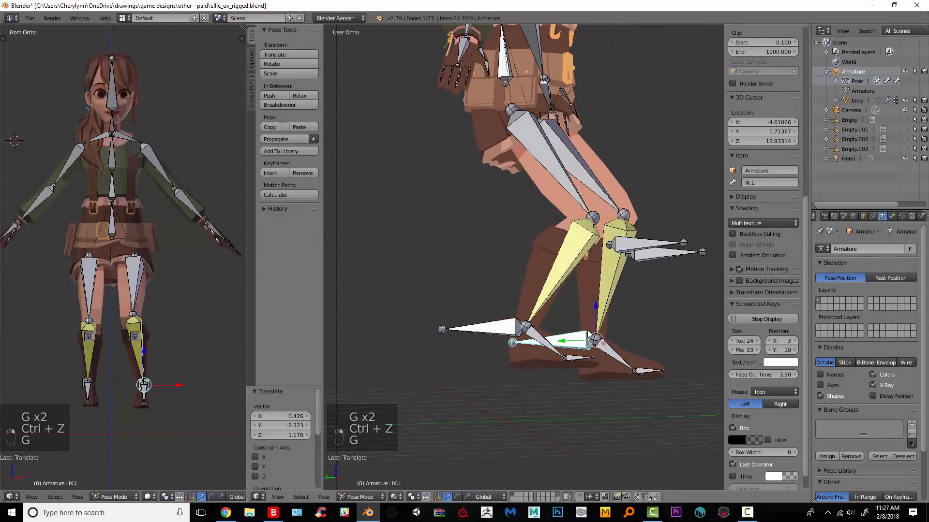
{"action": "middle_click_drag", "start_coordinate": [590, 336], "coordinate": [528, 373]}
{"action": "key", "text": "a"}
{"action": "key", "text": "a"}
{"action": "key", "text": "a"}
{"action": "key", "text": "alt+r"}
{"action": "key", "text": "alt+g"}
Try rotating the Spine2 and Spine3 bones about the X axis to test the torso, undoing each rotation.
{"action": "right_click", "coordinate": [486, 155]}
{"action": "key", "text": "r"}
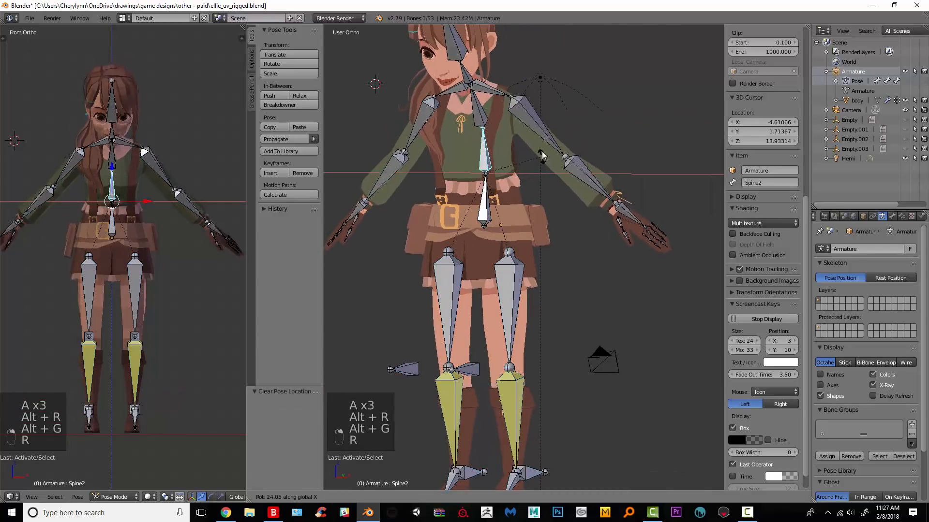
{"action": "left_click", "coordinate": [552, 184]}
{"action": "key", "text": "ctrl+z"}
{"action": "right_click", "coordinate": [482, 104]}
{"action": "key", "text": "r"}
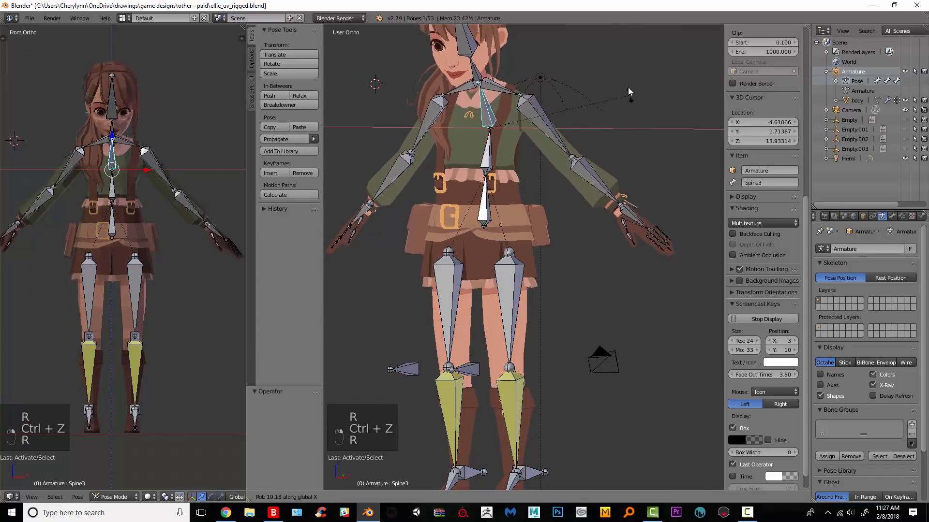
{"action": "left_click", "coordinate": [625, 162]}
{"action": "key", "text": "ctrl+z"}
Try rotating the Neck bone about the X axis and the Head bone, undoing each rotation.
{"action": "scroll", "coordinate": [515, 192], "scroll_direction": "up", "scroll_amount": 4, "text": "shift"}
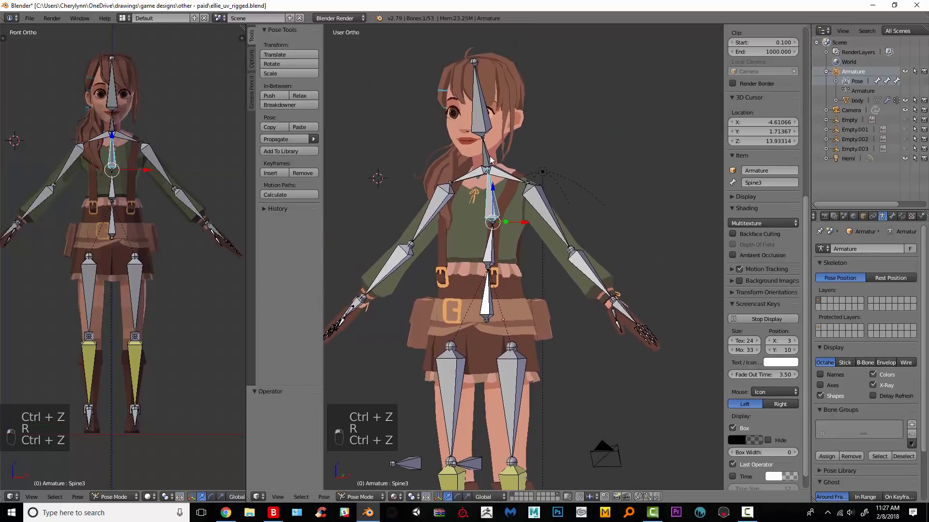
{"action": "right_click", "coordinate": [490, 156]}
{"action": "key", "text": "r"}
{"action": "key", "text": "x"}
{"action": "left_click", "coordinate": [611, 208]}
{"action": "key", "text": "ctrl+z"}
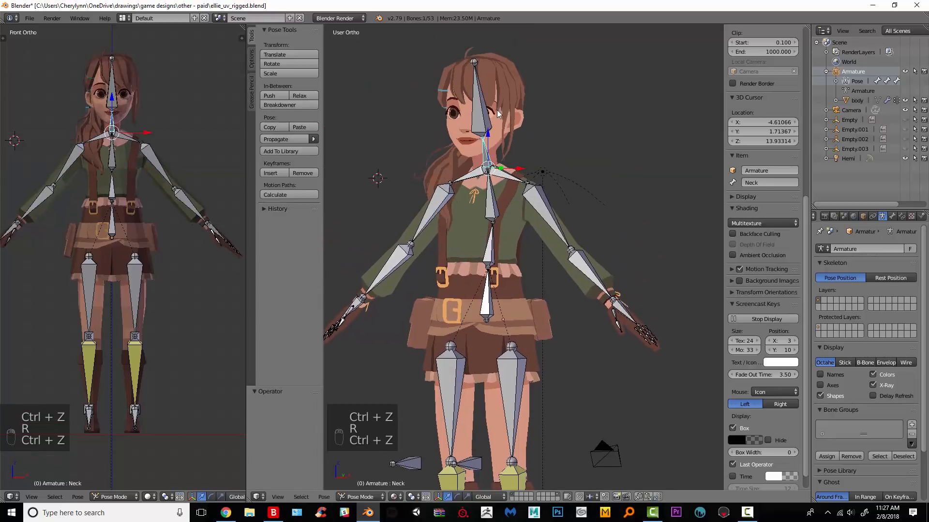
{"action": "right_click", "coordinate": [498, 114]}
{"action": "key", "text": "r"}
{"action": "left_click", "coordinate": [608, 182]}
{"action": "key", "text": "ctrl+z"}
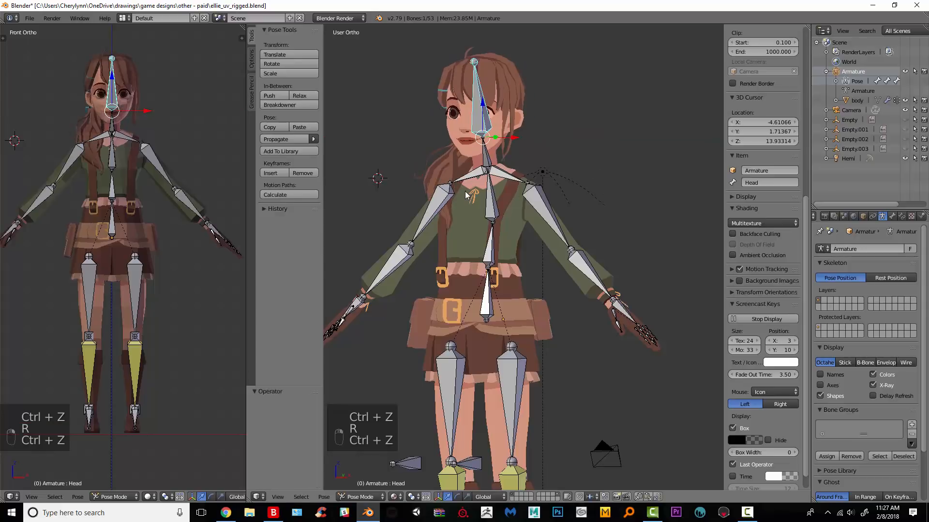
Try rotating the Upperarm.R and Upperarm.L bones to test the shoulders, undoing each rotation.
{"action": "right_click", "coordinate": [448, 196]}
{"action": "middle_click_drag", "start_coordinate": [447, 196], "coordinate": [611, 223]}
{"action": "key", "text": "r"}
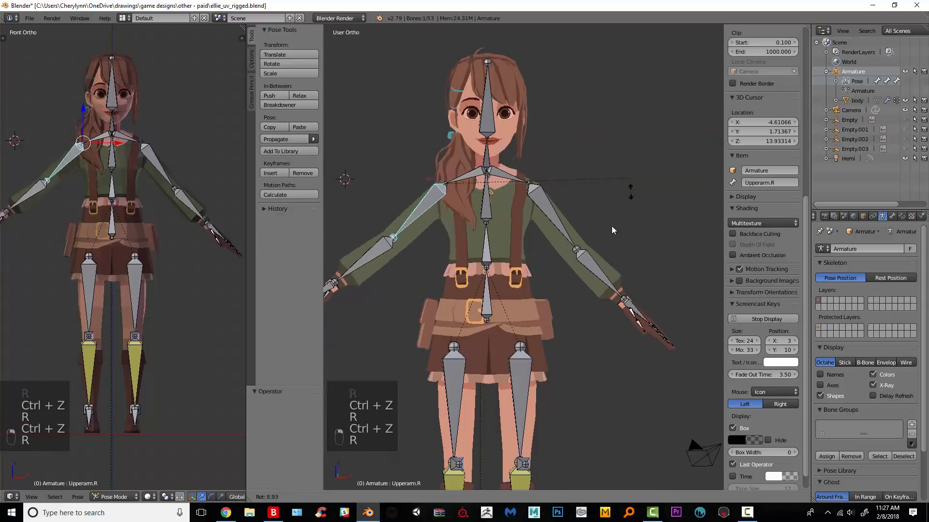
{"action": "left_click", "coordinate": [594, 238]}
{"action": "key", "text": "ctrl+z"}
{"action": "right_click", "coordinate": [561, 215]}
{"action": "key", "text": "r"}
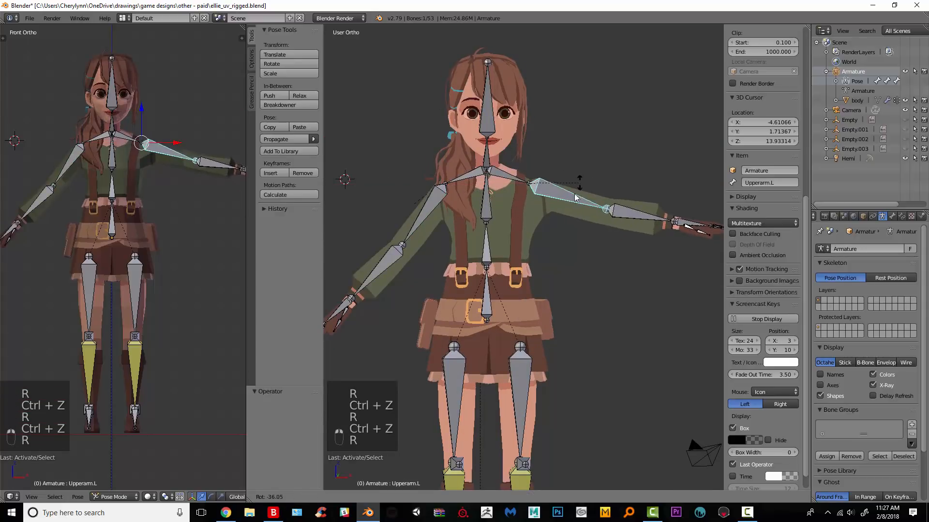
{"action": "left_click", "coordinate": [573, 194]}
{"action": "key", "text": "ctrl+z"}
Undo a trial rotation of the Head bone and tilt the head back by -33.1° about the X axis.
{"action": "scroll", "coordinate": [481, 178], "scroll_direction": "up", "scroll_amount": 4}
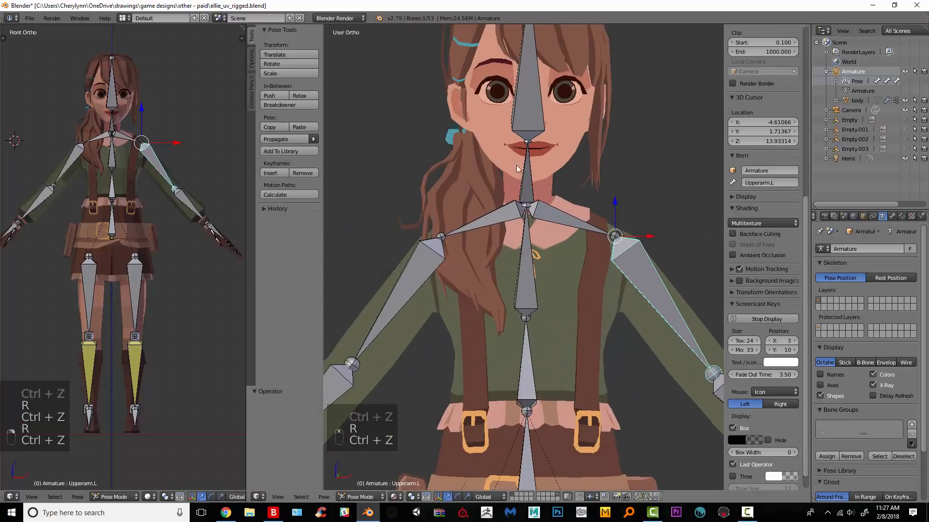
{"action": "right_click", "coordinate": [527, 97]}
{"action": "middle_click_drag", "start_coordinate": [527, 97], "coordinate": [618, 178]}
{"action": "key", "text": "r"}
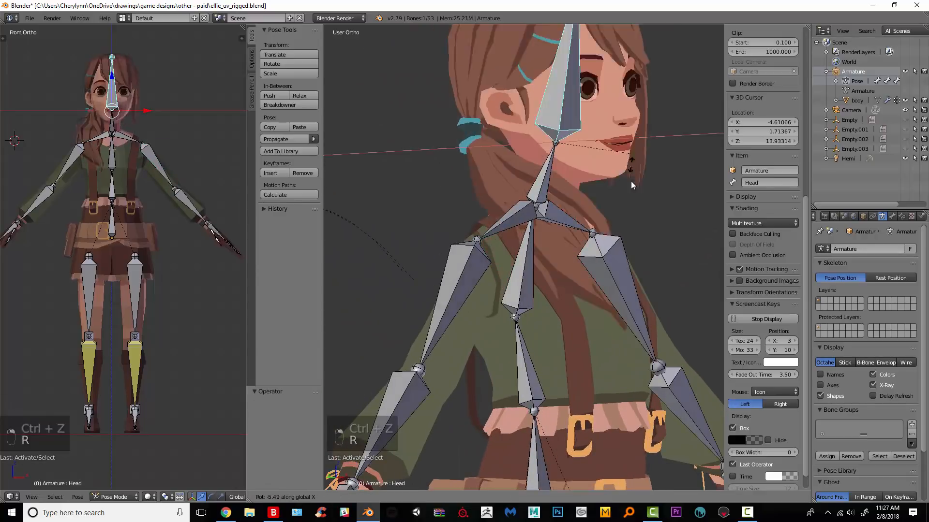
{"action": "left_click", "coordinate": [633, 129]}
{"action": "key", "text": "ctrl+z"}
{"action": "key", "text": "r"}
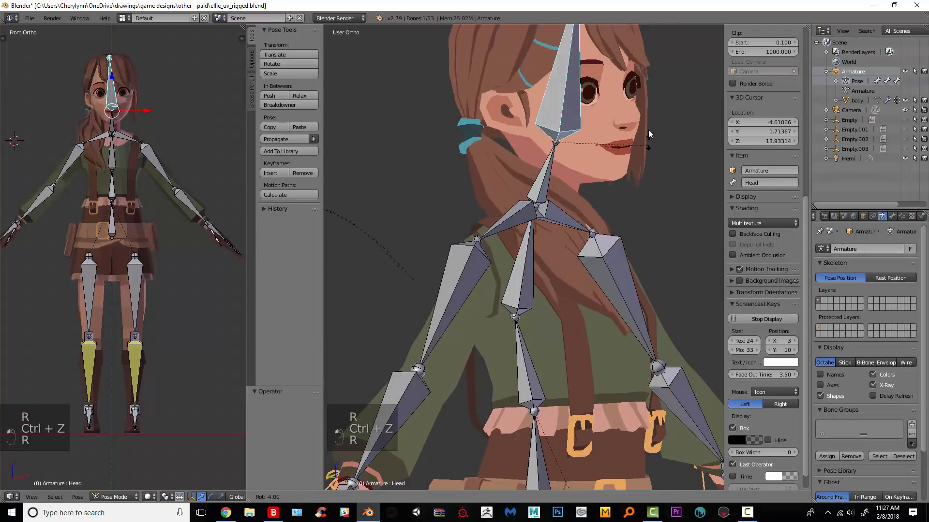
{"action": "key", "text": "x"}
{"action": "left_click", "coordinate": [645, 98]}
{"action": "scroll", "coordinate": [527, 233], "scroll_direction": "up", "scroll_amount": 6}
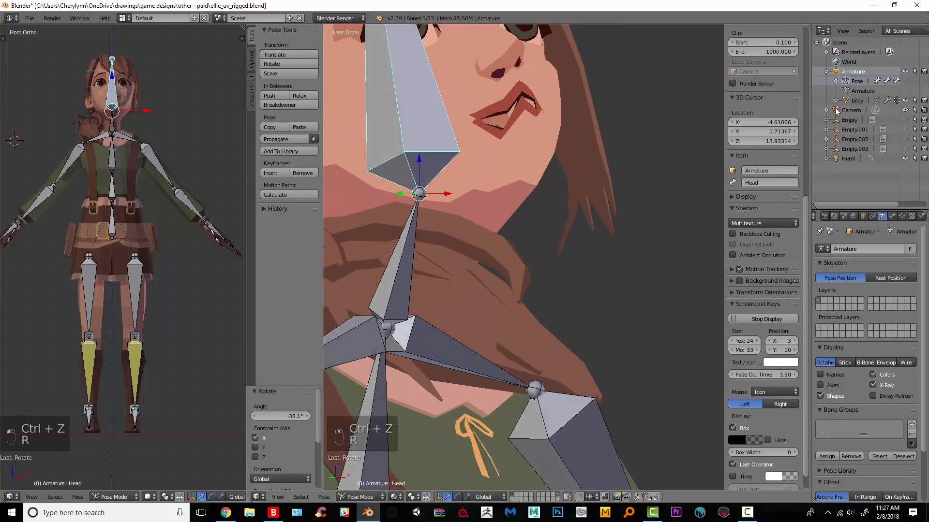
Put the body mesh in Weight Paint mode with Solid shading and select the Neck bone.
{"action": "left_click", "coordinate": [857, 100], "text": "ctrl"}
{"action": "key", "text": "ctrl+Tab"}
{"action": "left_click", "coordinate": [408, 497]}
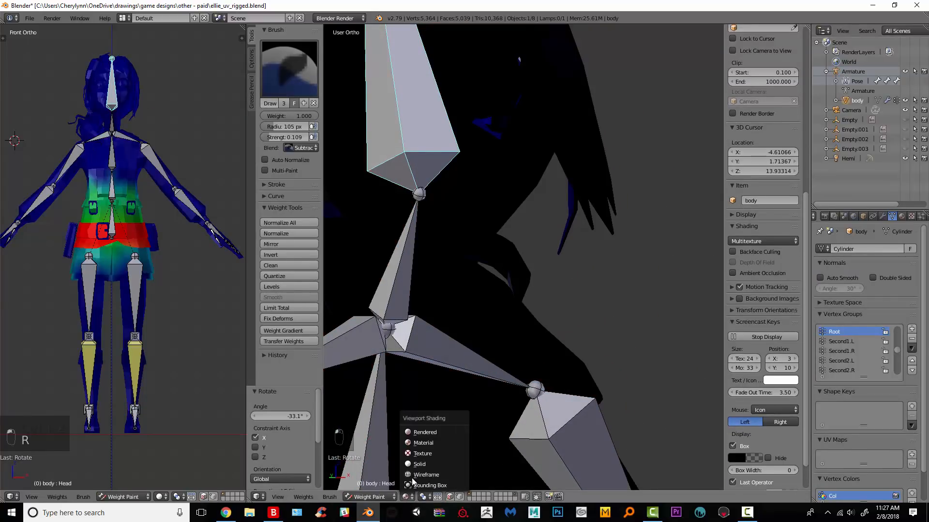
{"action": "left_click", "coordinate": [418, 464]}
{"action": "scroll", "coordinate": [561, 126], "scroll_direction": "down", "scroll_amount": 2}
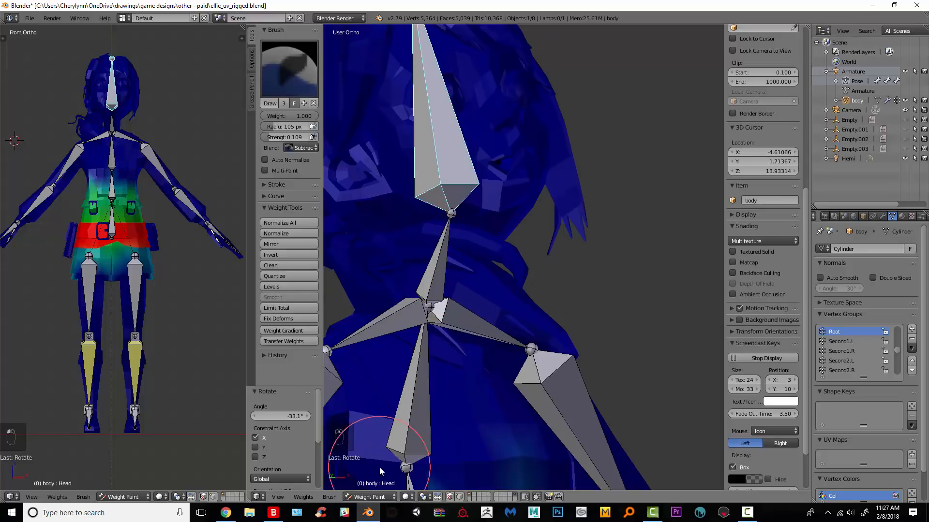
{"action": "right_click", "coordinate": [467, 173]}
{"action": "right_click", "coordinate": [444, 259]}
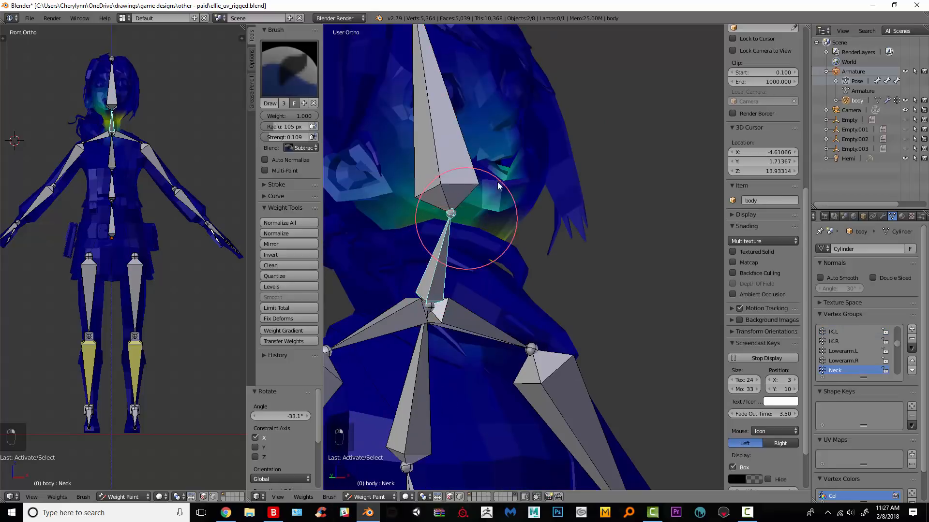
Subtract Neck weight from the face and ear with the Subtract blend, setting the brush strength to 1.000.
{"action": "left_click", "coordinate": [312, 147]}
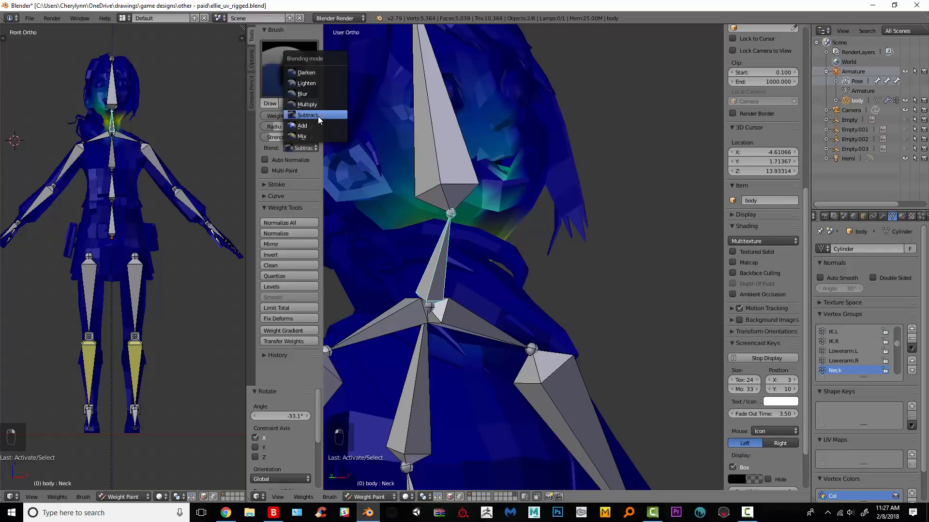
{"action": "left_click", "coordinate": [318, 116]}
{"action": "mouse_move", "coordinate": [493, 135]}
{"action": "left_mouse_down"}
{"action": "mouse_move", "coordinate": [489, 158]}
{"action": "mouse_move", "coordinate": [502, 149]}
{"action": "left_mouse_up"}
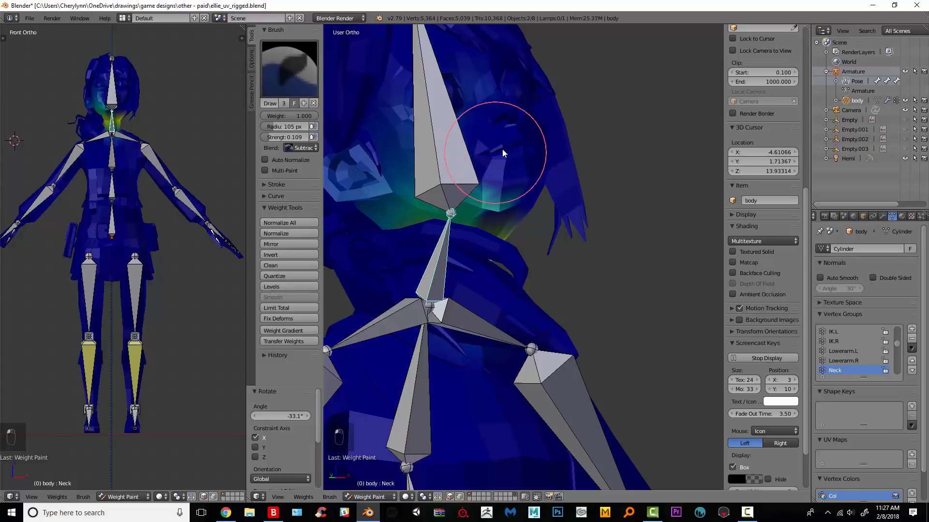
{"action": "left_click_drag", "start_coordinate": [301, 141], "coordinate": [335, 137]}
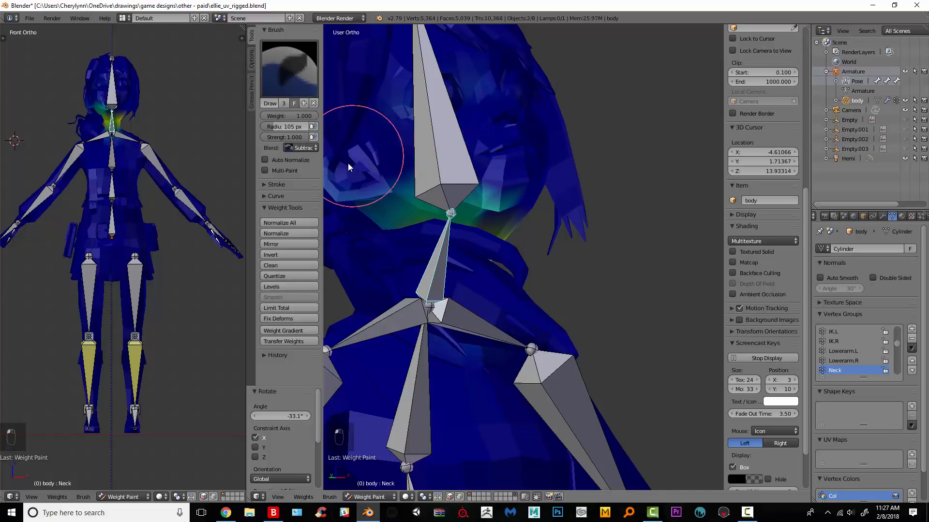
{"action": "left_click_drag", "start_coordinate": [501, 167], "coordinate": [502, 179]}
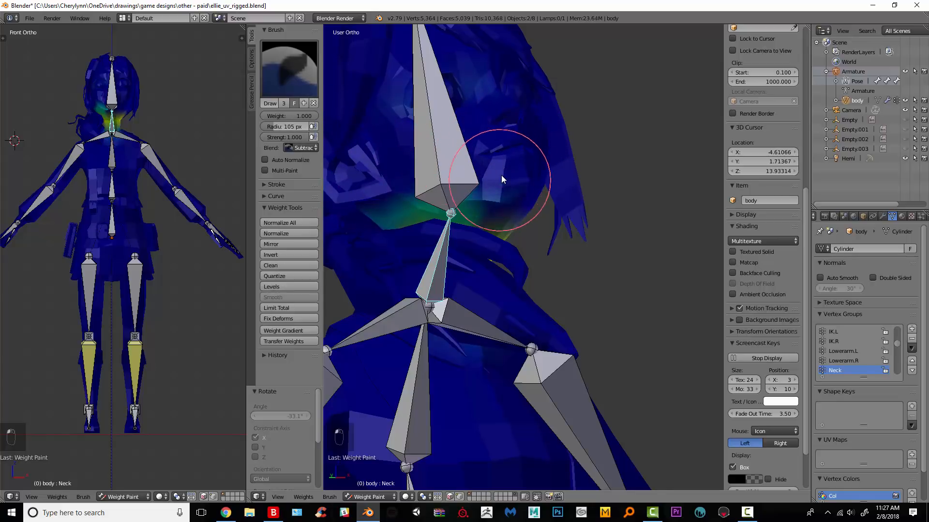
{"action": "mouse_move", "coordinate": [476, 150]}
{"action": "middle_mouse_down"}
{"action": "mouse_move", "coordinate": [486, 164]}
{"action": "mouse_move", "coordinate": [424, 153]}
{"action": "mouse_move", "coordinate": [465, 163]}
{"action": "mouse_move", "coordinate": [443, 157]}
{"action": "mouse_move", "coordinate": [411, 176]}
{"action": "mouse_move", "coordinate": [547, 173]}
{"action": "mouse_move", "coordinate": [474, 192]}
{"action": "middle_mouse_up"}
Undo the last Neck strokes and subtract Neck weight along the jaw again.
{"action": "key", "text": "ctrl+z"}
{"action": "key", "text": "ctrl+z"}
{"action": "key", "text": "ctrl+z"}
{"action": "key", "text": "ctrl+z"}
{"action": "key", "text": "ctrl+z"}
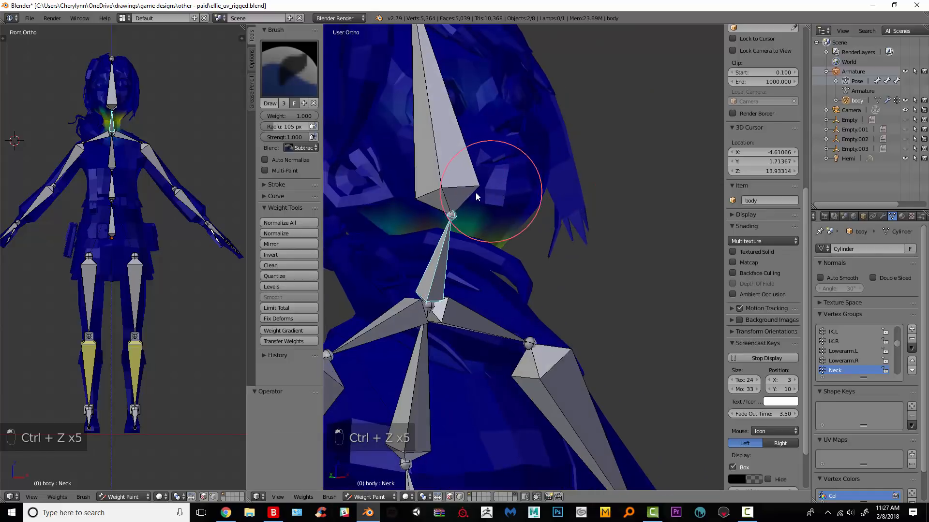
{"action": "left_click_drag", "start_coordinate": [475, 192], "coordinate": [447, 188]}
{"action": "mouse_move", "coordinate": [383, 168]}
{"action": "middle_mouse_down"}
{"action": "mouse_move", "coordinate": [382, 149]}
{"action": "mouse_move", "coordinate": [581, 180]}
{"action": "middle_mouse_up"}
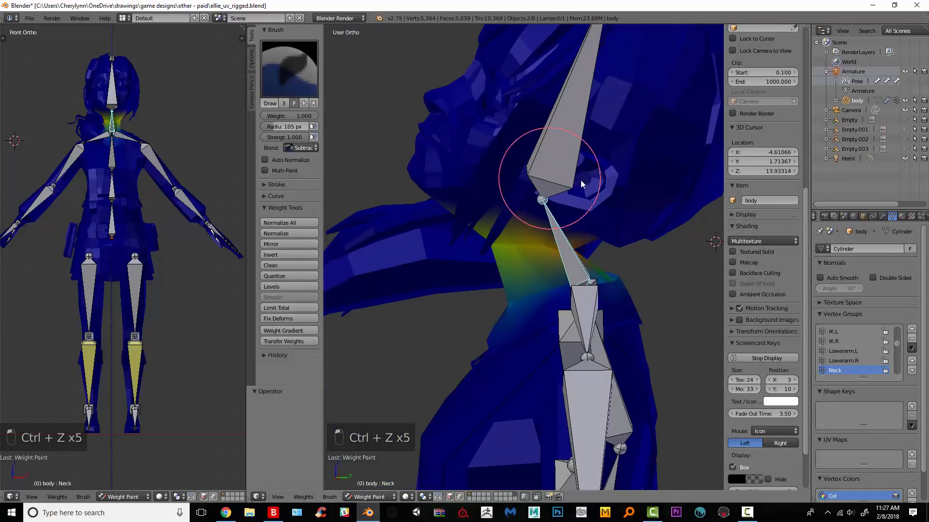
Clear the rotation of all bones, and try tilting the Head bone forward about the X axis before undoing it.
{"action": "key", "text": "a"}
{"action": "key", "text": "a"}
{"action": "key", "text": "alt+r"}
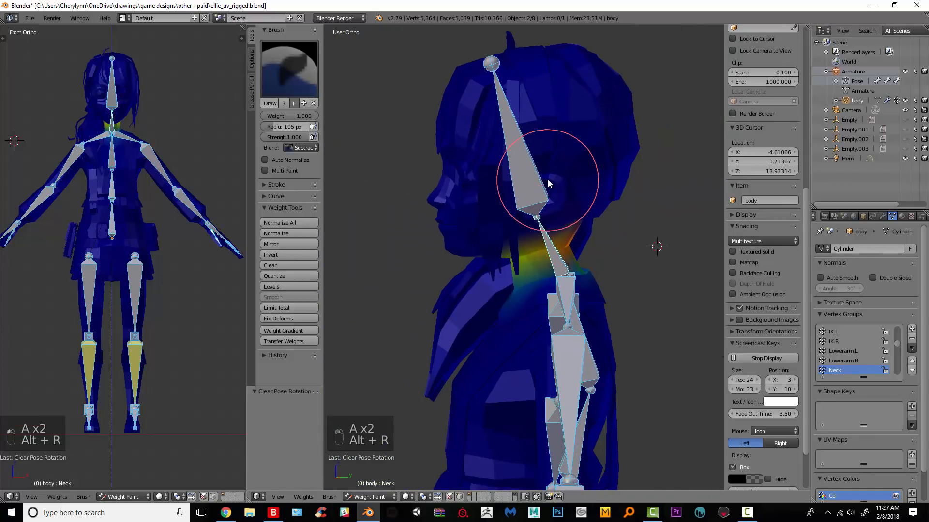
{"action": "right_click", "coordinate": [548, 182]}
{"action": "key", "text": "r"}
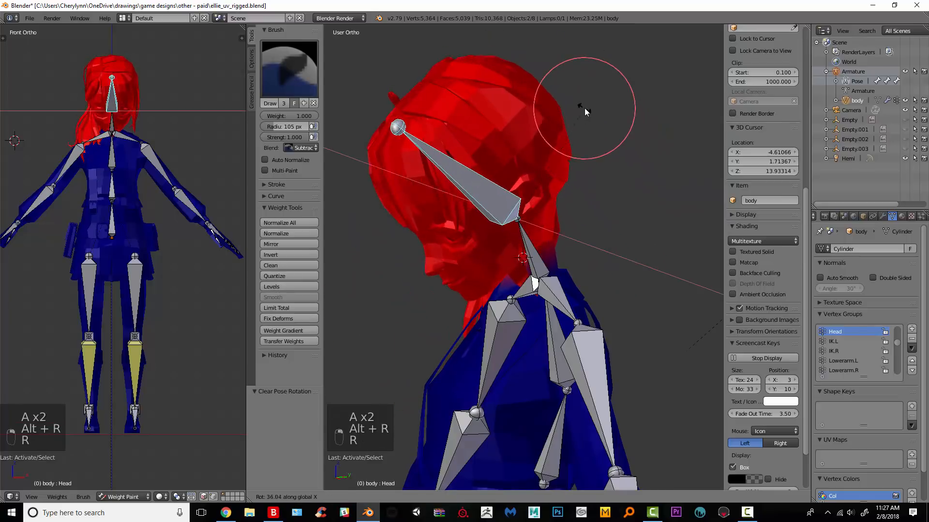
{"action": "key", "text": "ctrl+z"}
{"action": "key", "text": "ctrl+z"}
Select the Spine3 bone and try rotating it to test the upper torso, undoing the rotation.
{"action": "middle_click_drag", "start_coordinate": [632, 284], "coordinate": [583, 187]}
{"action": "right_click", "coordinate": [533, 78]}
{"action": "right_click", "coordinate": [512, 107]}
{"action": "right_click", "coordinate": [507, 83]}
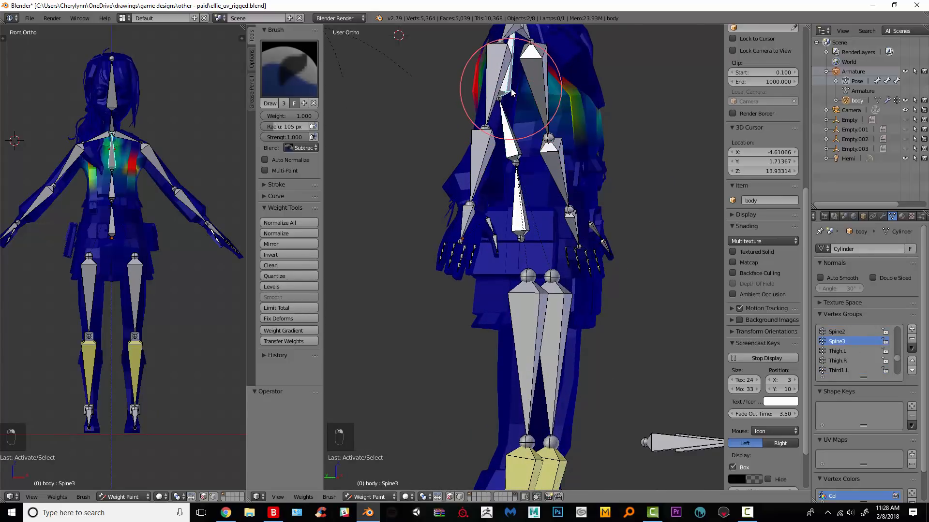
{"action": "key", "text": "r"}
{"action": "left_click", "coordinate": [618, 100]}
{"action": "key", "text": "ctrl+z"}
Select Upperarm.R, set the brush to Add with a 56 px radius, and paint its weight on the chest.
{"action": "middle_click_drag", "start_coordinate": [618, 100], "coordinate": [528, 90]}
{"action": "scroll", "coordinate": [527, 91], "scroll_direction": "up", "scroll_amount": 5}
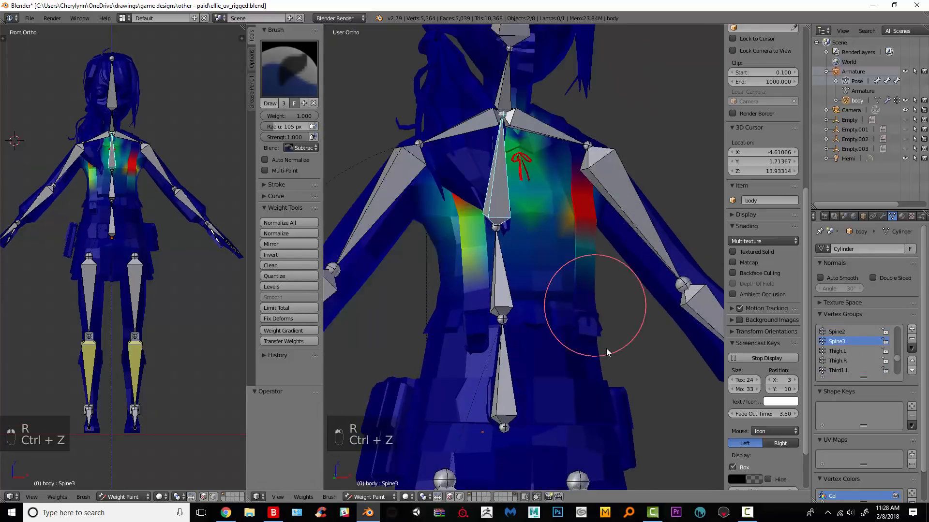
{"action": "right_click", "coordinate": [384, 206]}
{"action": "mouse_move", "coordinate": [494, 217]}
{"action": "middle_mouse_down"}
{"action": "mouse_move", "coordinate": [424, 239]}
{"action": "mouse_move", "coordinate": [311, 151]}
{"action": "middle_mouse_up"}
{"action": "left_click", "coordinate": [300, 147]}
{"action": "left_click", "coordinate": [310, 130]}
{"action": "left_click_drag", "start_coordinate": [290, 126], "coordinate": [271, 127]}
{"action": "left_click_drag", "start_coordinate": [547, 287], "coordinate": [558, 271]}
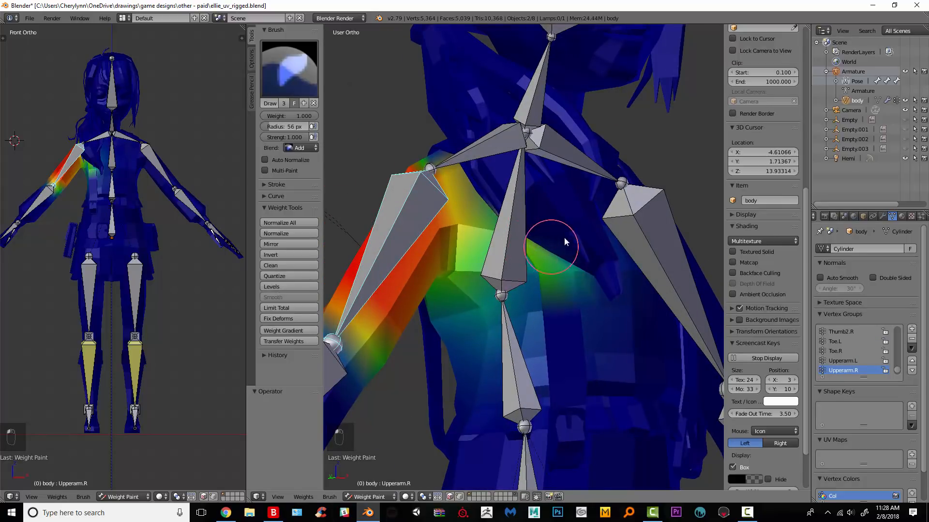
Undo the Upperarm.R weight strokes painted on the chest.
{"action": "middle_click_drag", "start_coordinate": [563, 237], "coordinate": [573, 200]}
{"action": "left_click_drag", "start_coordinate": [573, 200], "coordinate": [559, 187]}
{"action": "key", "text": "ctrl+z"}
{"action": "key", "text": "ctrl+z"}
{"action": "key", "text": "ctrl+z"}
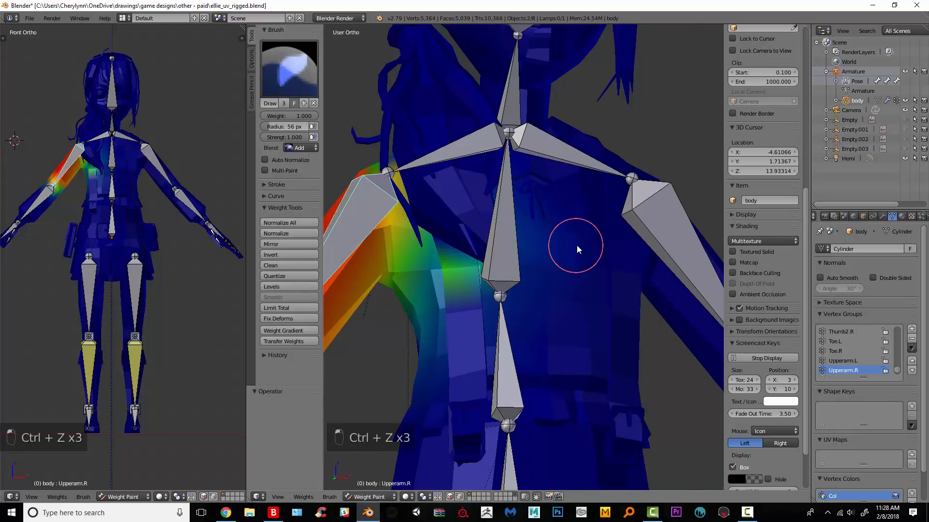
{"action": "key", "text": "ctrl+z"}
{"action": "key", "text": "ctrl+z"}
Raise the right arm by rotating Upperarm.R about 21°, and undo a trial weight stroke beside the strap.
{"action": "key", "text": "r"}
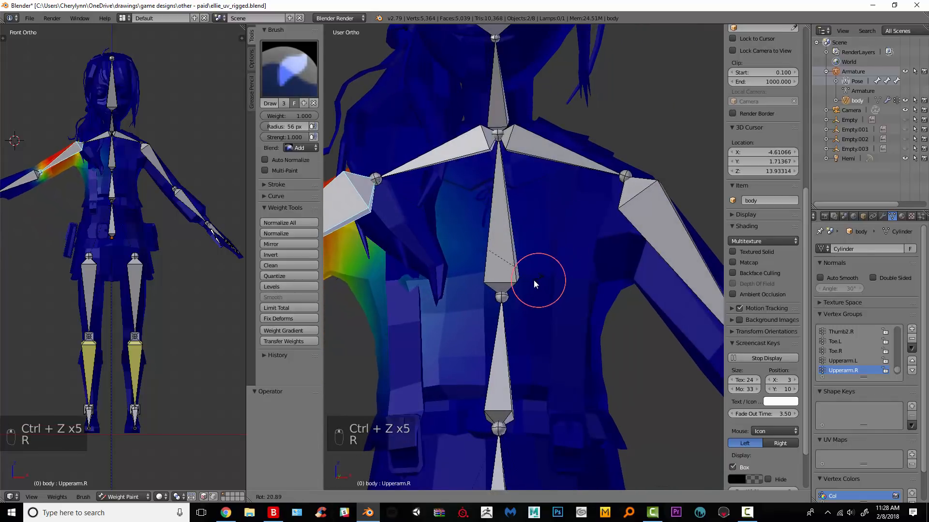
{"action": "left_click", "coordinate": [533, 280]}
{"action": "left_click", "coordinate": [411, 285]}
{"action": "key", "text": "ctrl+z"}
Select the Spine3 bone and add its weight to the jacket beside the right strap under the armpit.
{"action": "scroll", "coordinate": [432, 264], "scroll_direction": "up", "scroll_amount": 2}
{"action": "right_click", "coordinate": [498, 262]}
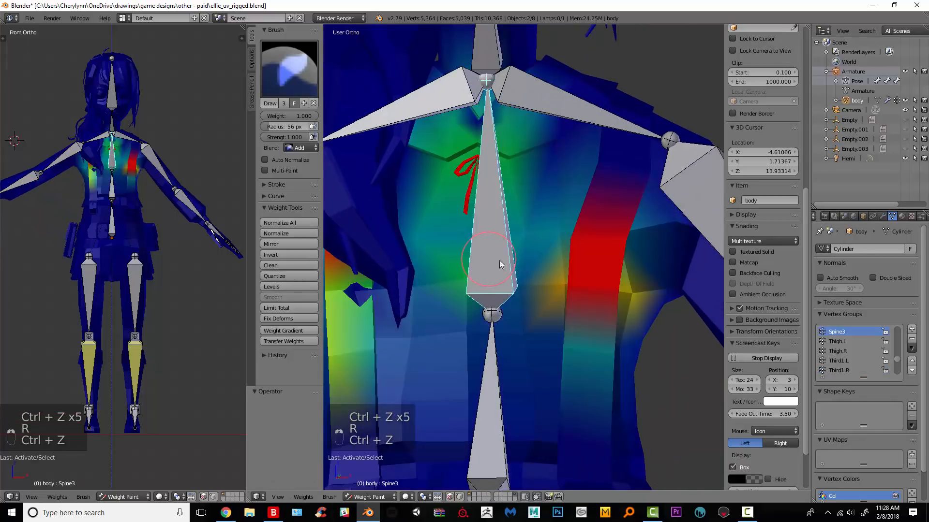
{"action": "middle_click_drag", "start_coordinate": [435, 261], "coordinate": [493, 262], "text": "shift"}
{"action": "left_click", "coordinate": [410, 290]}
{"action": "scroll", "coordinate": [488, 283], "scroll_direction": "down", "scroll_amount": 4}
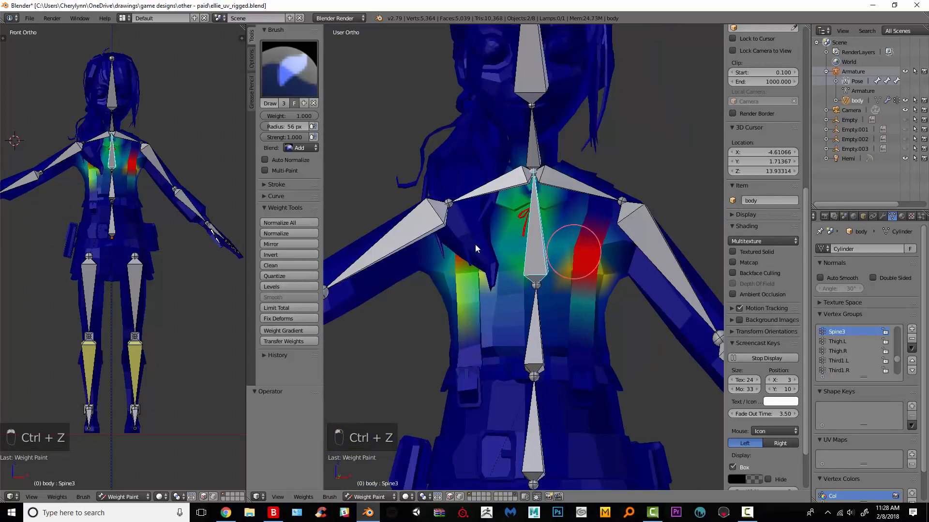
Rotate Upperarm.R back down and clear the rotation of all bones.
{"action": "right_click", "coordinate": [464, 247]}
{"action": "key", "text": "r"}
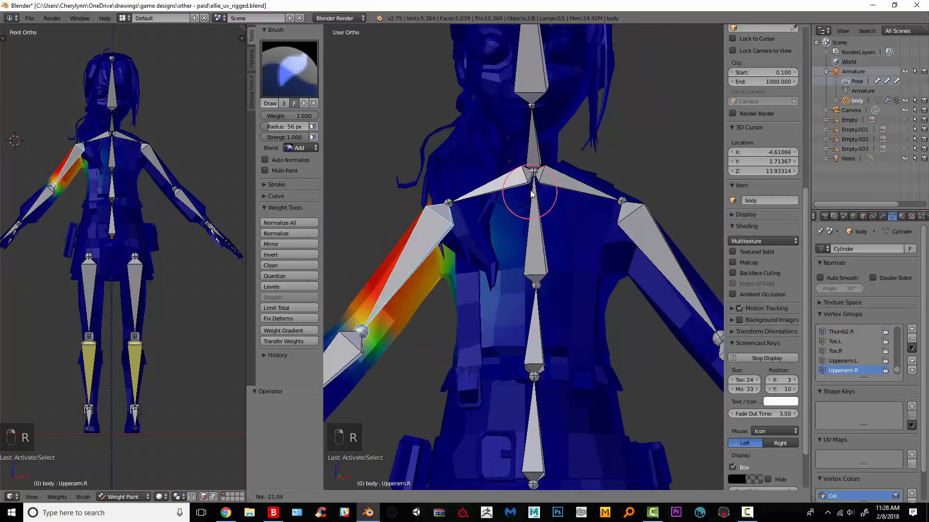
{"action": "left_click", "coordinate": [542, 189]}
{"action": "scroll", "coordinate": [543, 189], "scroll_direction": "down", "scroll_amount": 2}
{"action": "key", "text": "a"}
{"action": "key", "text": "a"}
{"action": "key", "text": "a"}
{"action": "key", "text": "alt+r"}
Select the Upperarm.R bone and check its weights on the whole upper body from the front.
{"action": "scroll", "coordinate": [521, 234], "scroll_direction": "up", "scroll_amount": 2}
{"action": "right_click", "coordinate": [440, 234]}
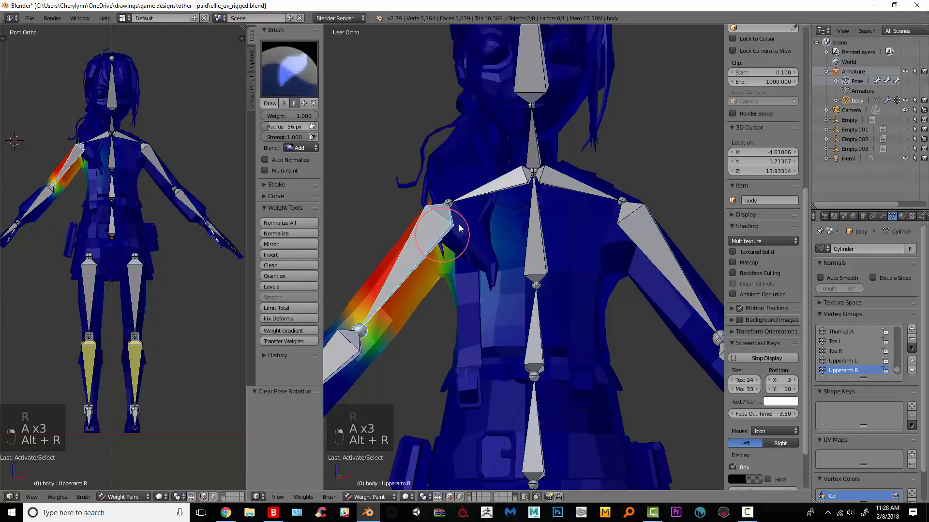
{"action": "middle_click_drag", "start_coordinate": [512, 233], "coordinate": [590, 231]}
{"action": "scroll", "coordinate": [638, 197], "scroll_direction": "down", "scroll_amount": 1}
{"action": "scroll", "coordinate": [639, 196], "scroll_direction": "down", "scroll_amount": 2}
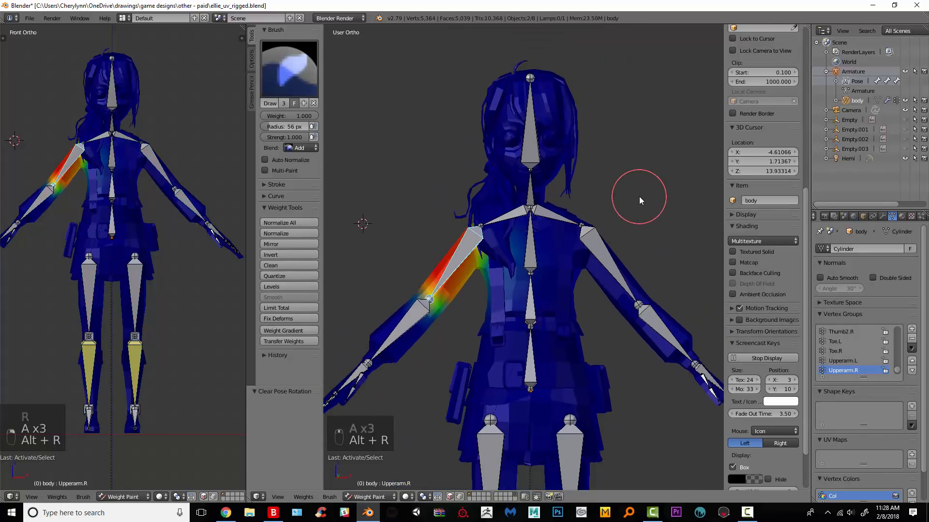
{"action": "key", "text": "KP_1"}
{"action": "left_click", "coordinate": [747, 512]}
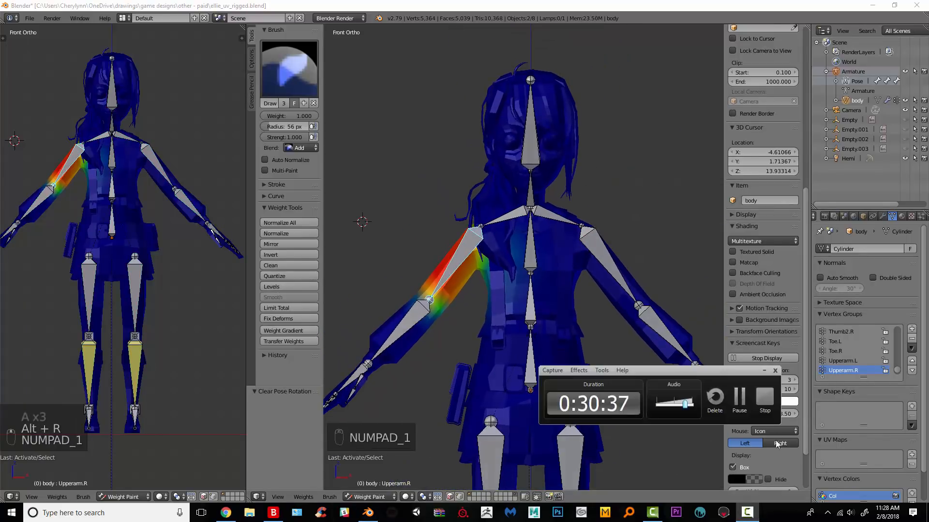